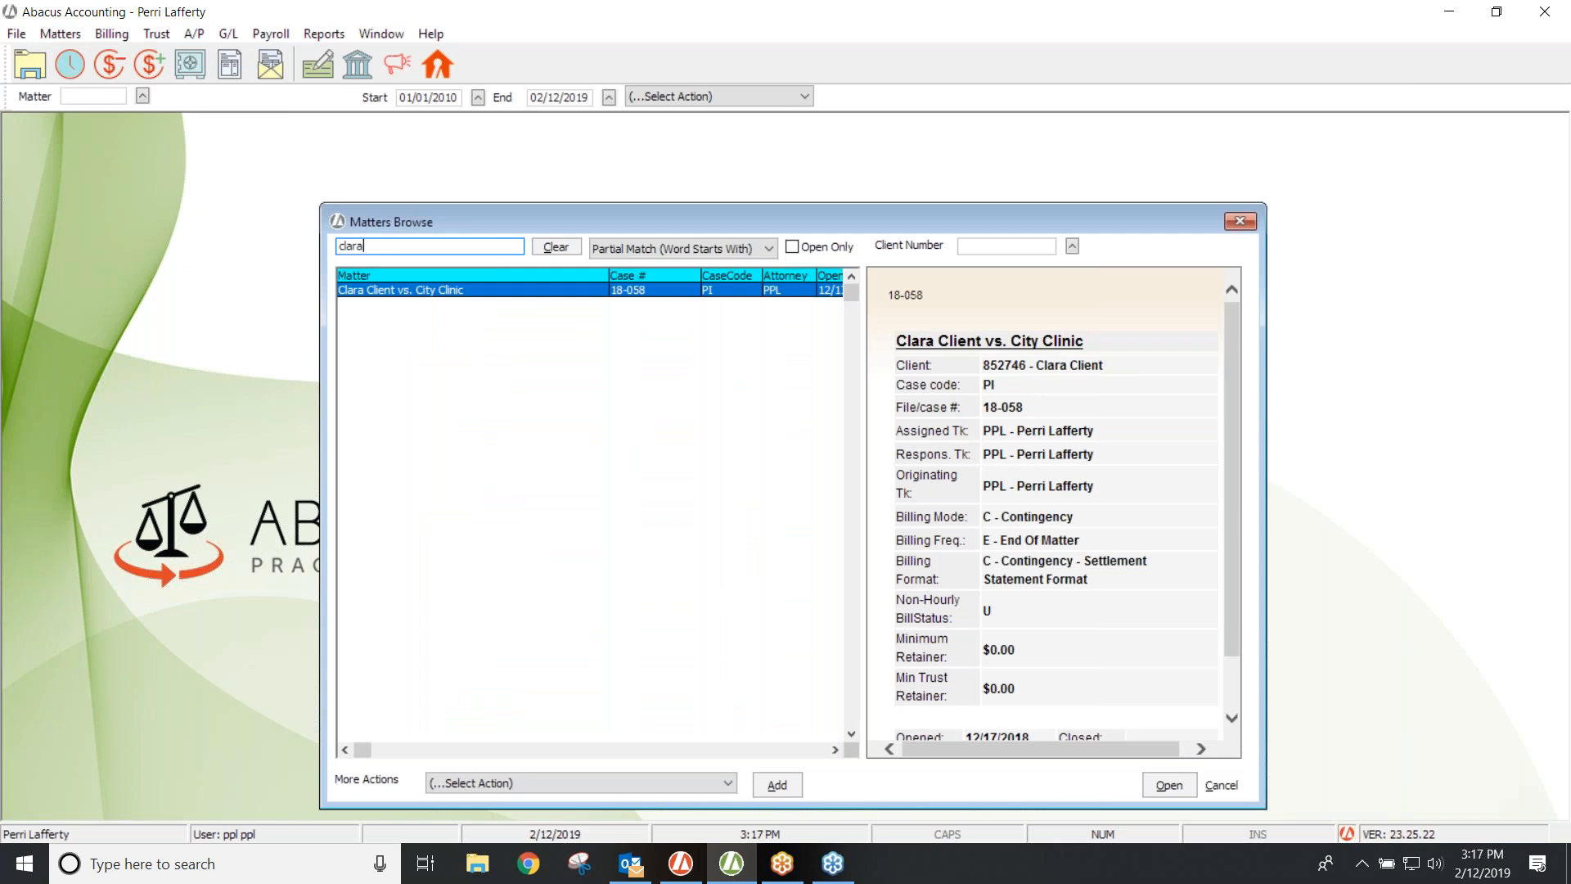
- Open the matter against City Clinic, set its billing contingency to 33.333, and save and close the matter
{"action": "double_click", "coordinate": [407, 291]}
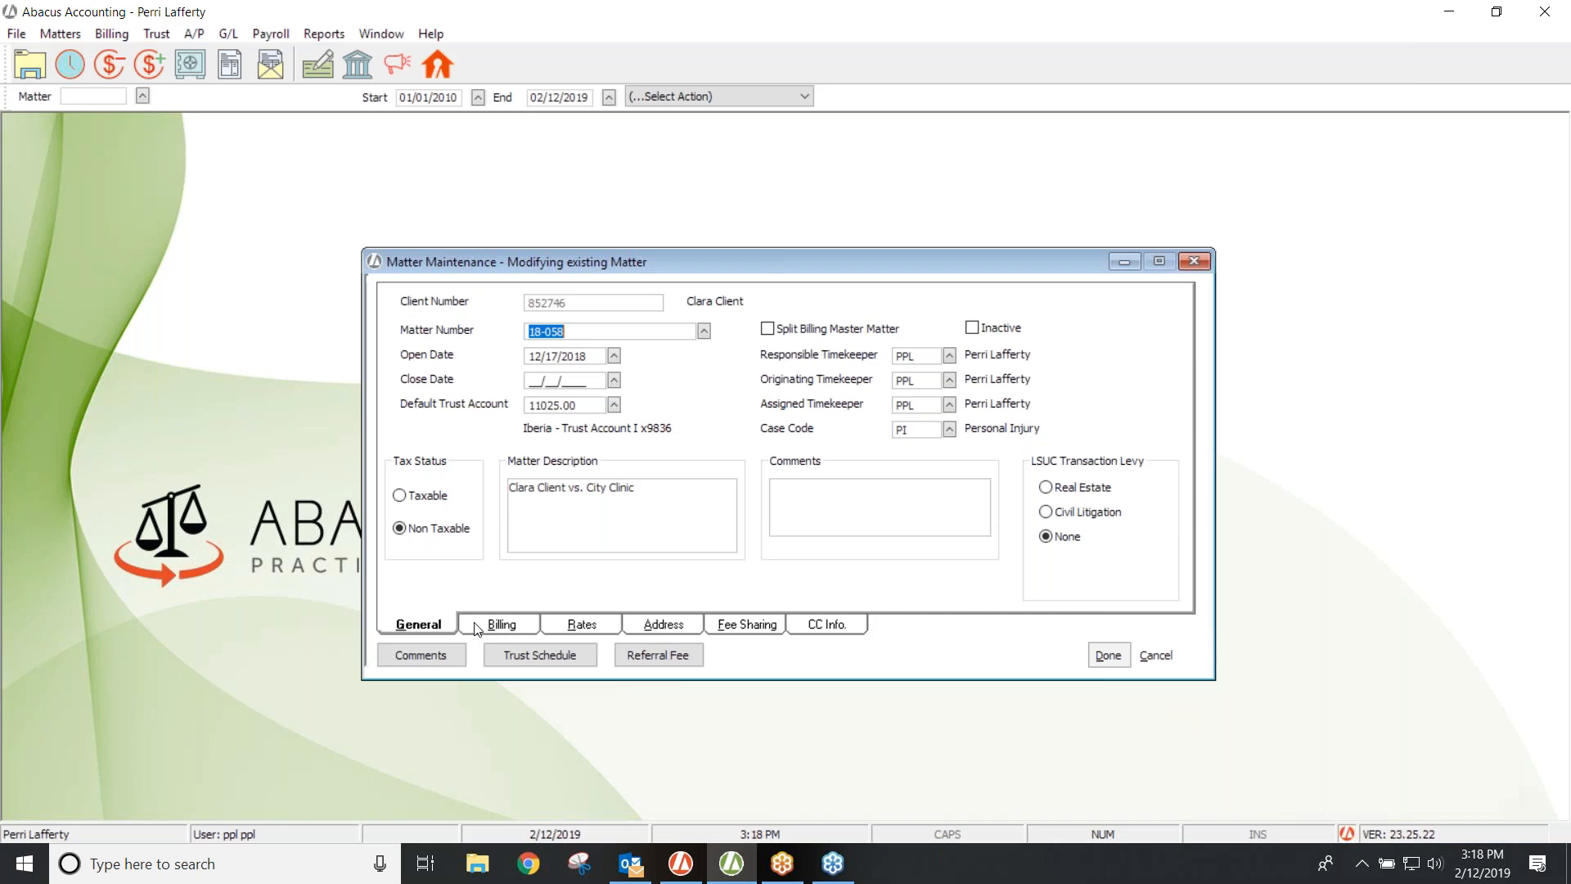
{"action": "left_click", "coordinate": [508, 626]}
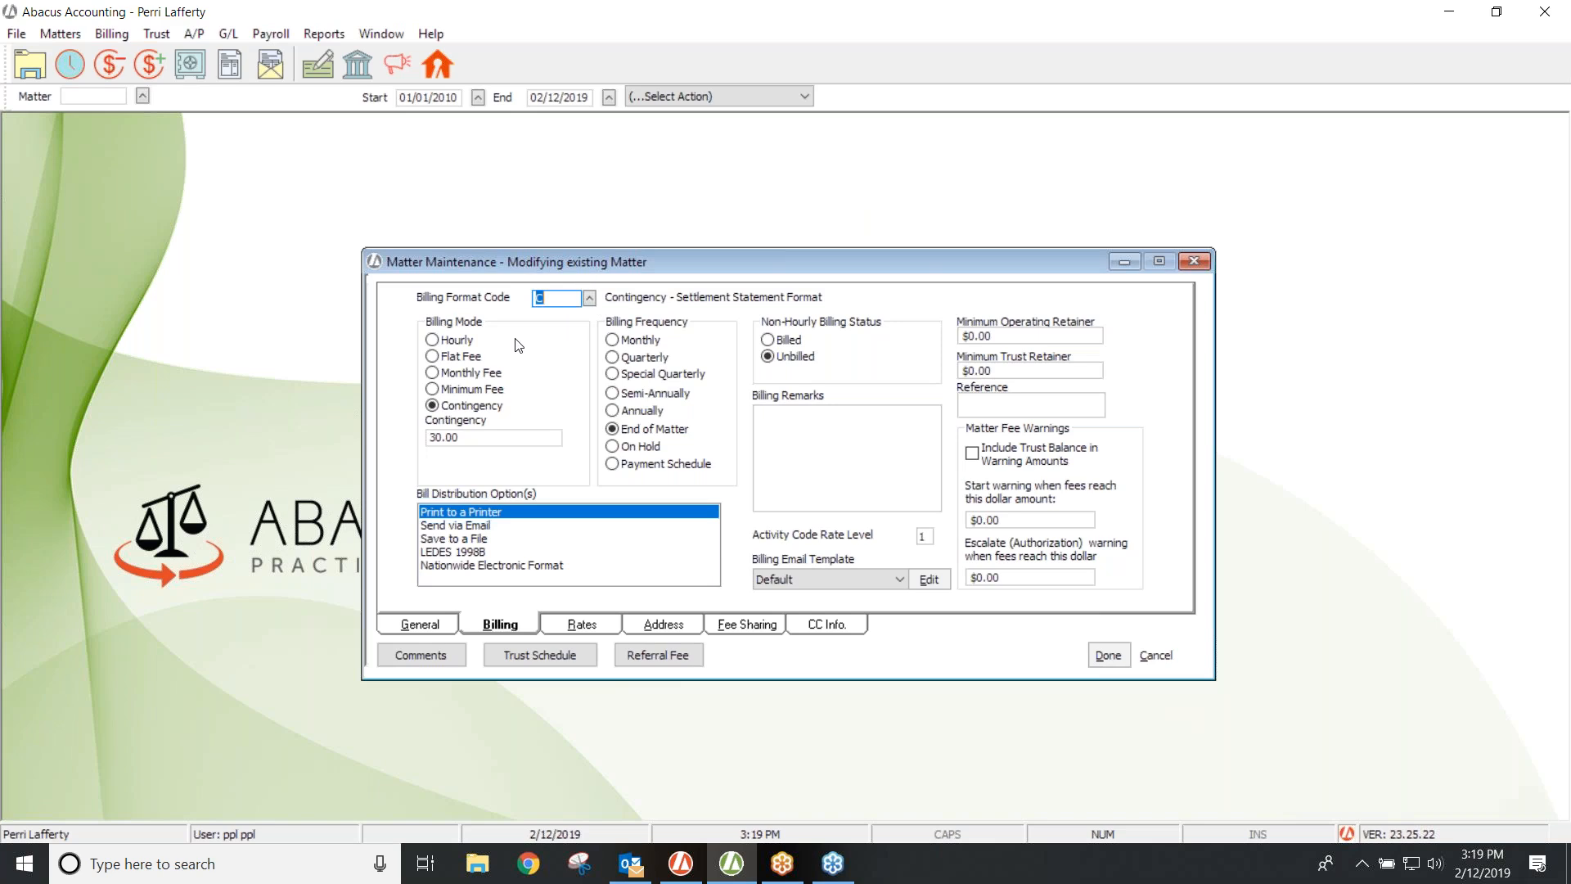
{"action": "left_click", "coordinate": [449, 439]}
{"action": "left_click", "coordinate": [470, 439]}
{"action": "type", "text": "33.333"}
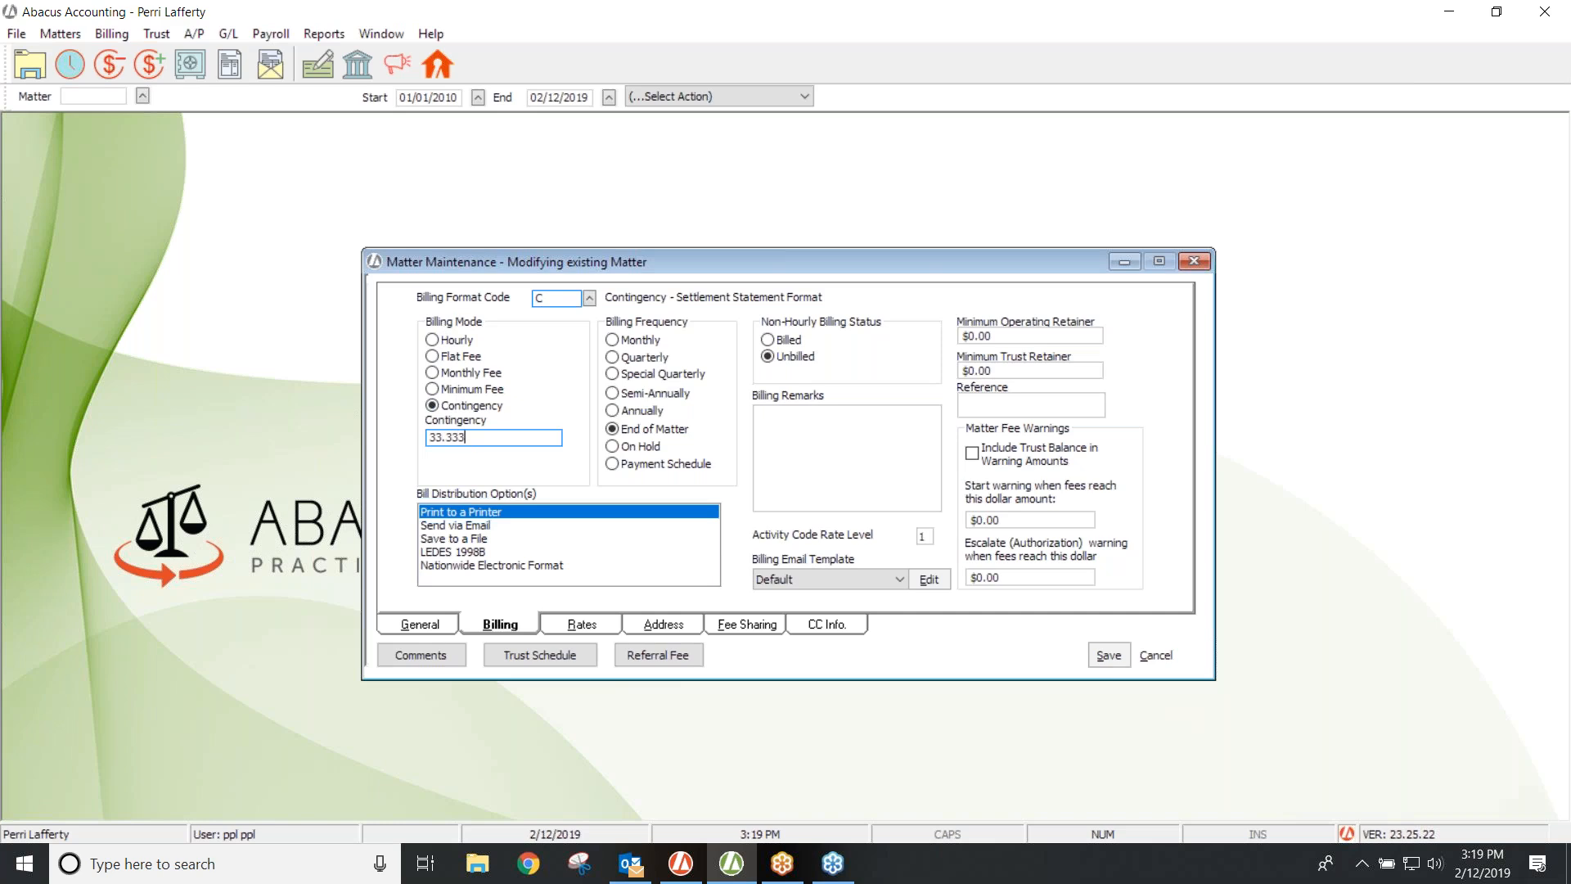
{"action": "key", "text": "alt+s"}
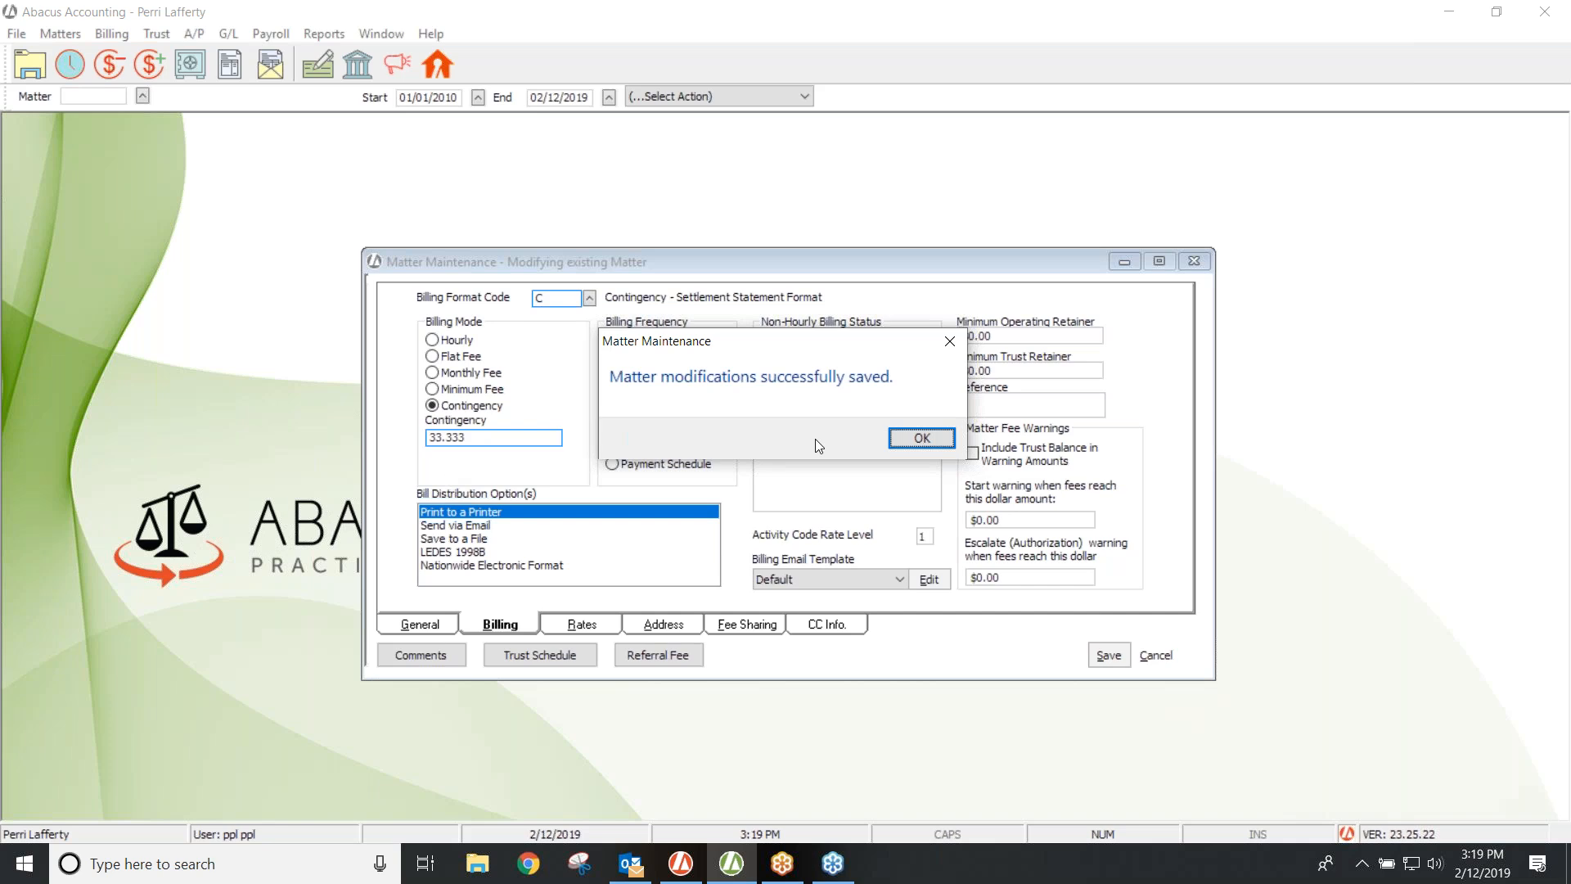
{"action": "left_click", "coordinate": [910, 439]}
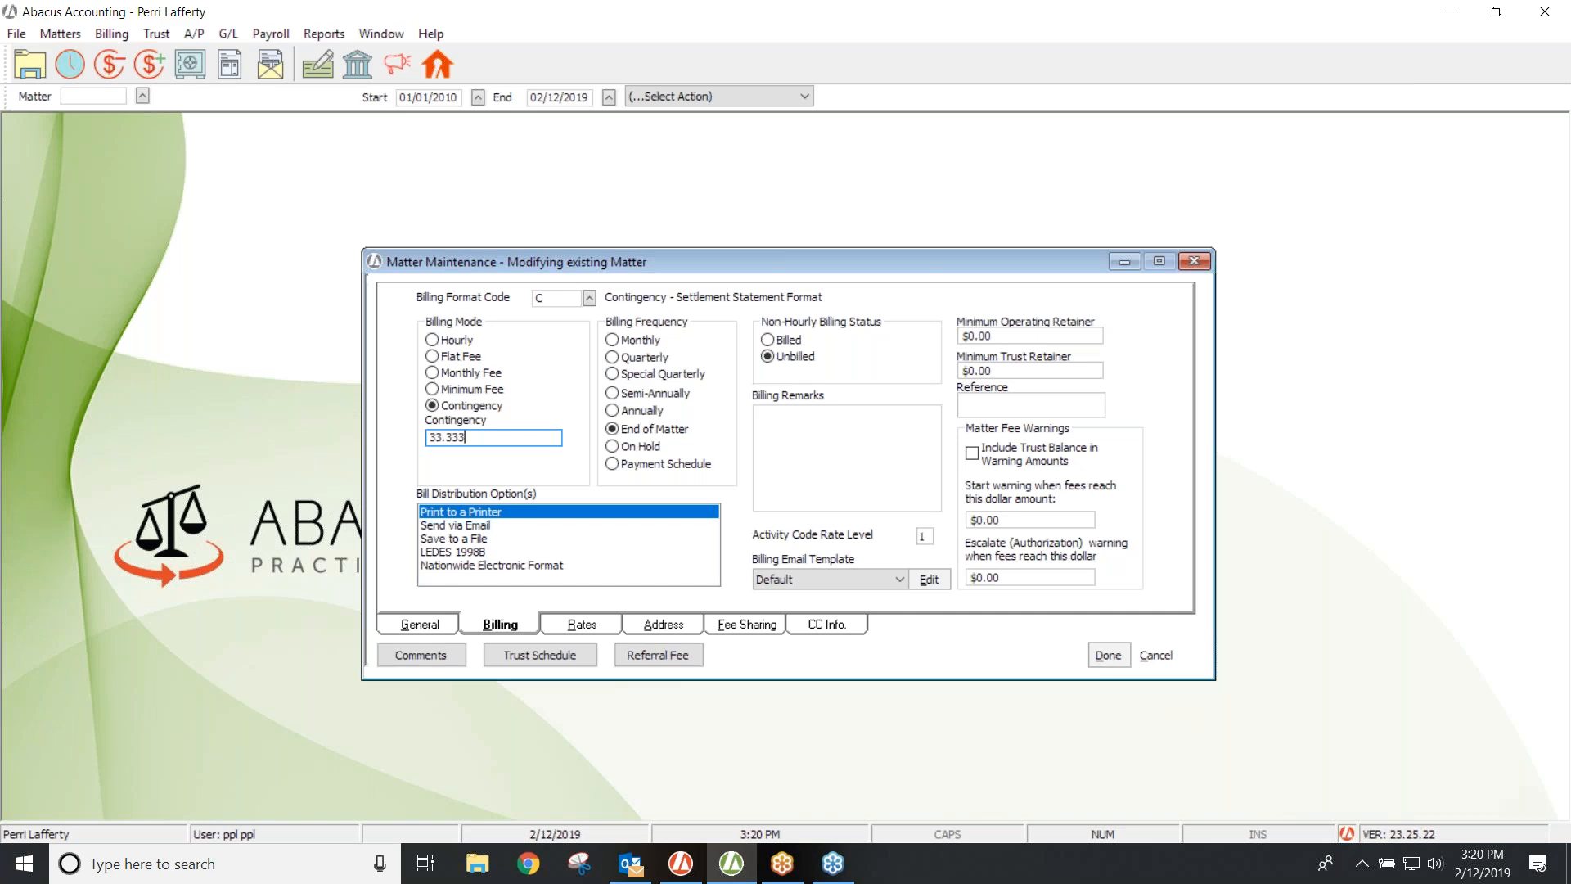
{"action": "left_click", "coordinate": [1106, 655]}
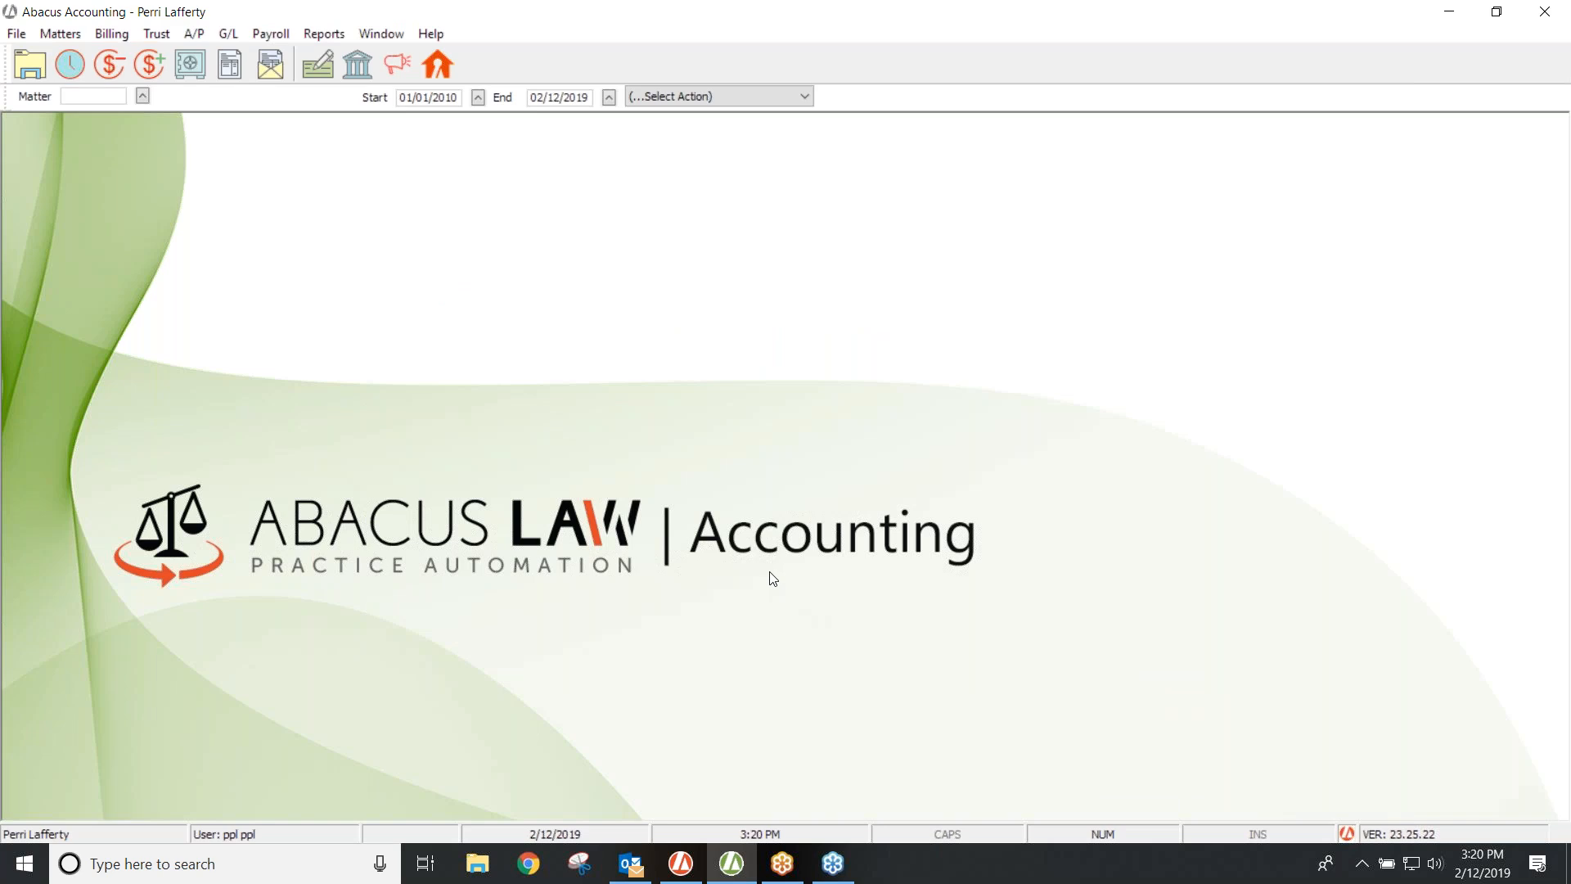
- Open the client expense codes setup and review the settings of the Medical Expenses Owed code, including Letter Of Protection
{"action": "left_click", "coordinate": [20, 37]}
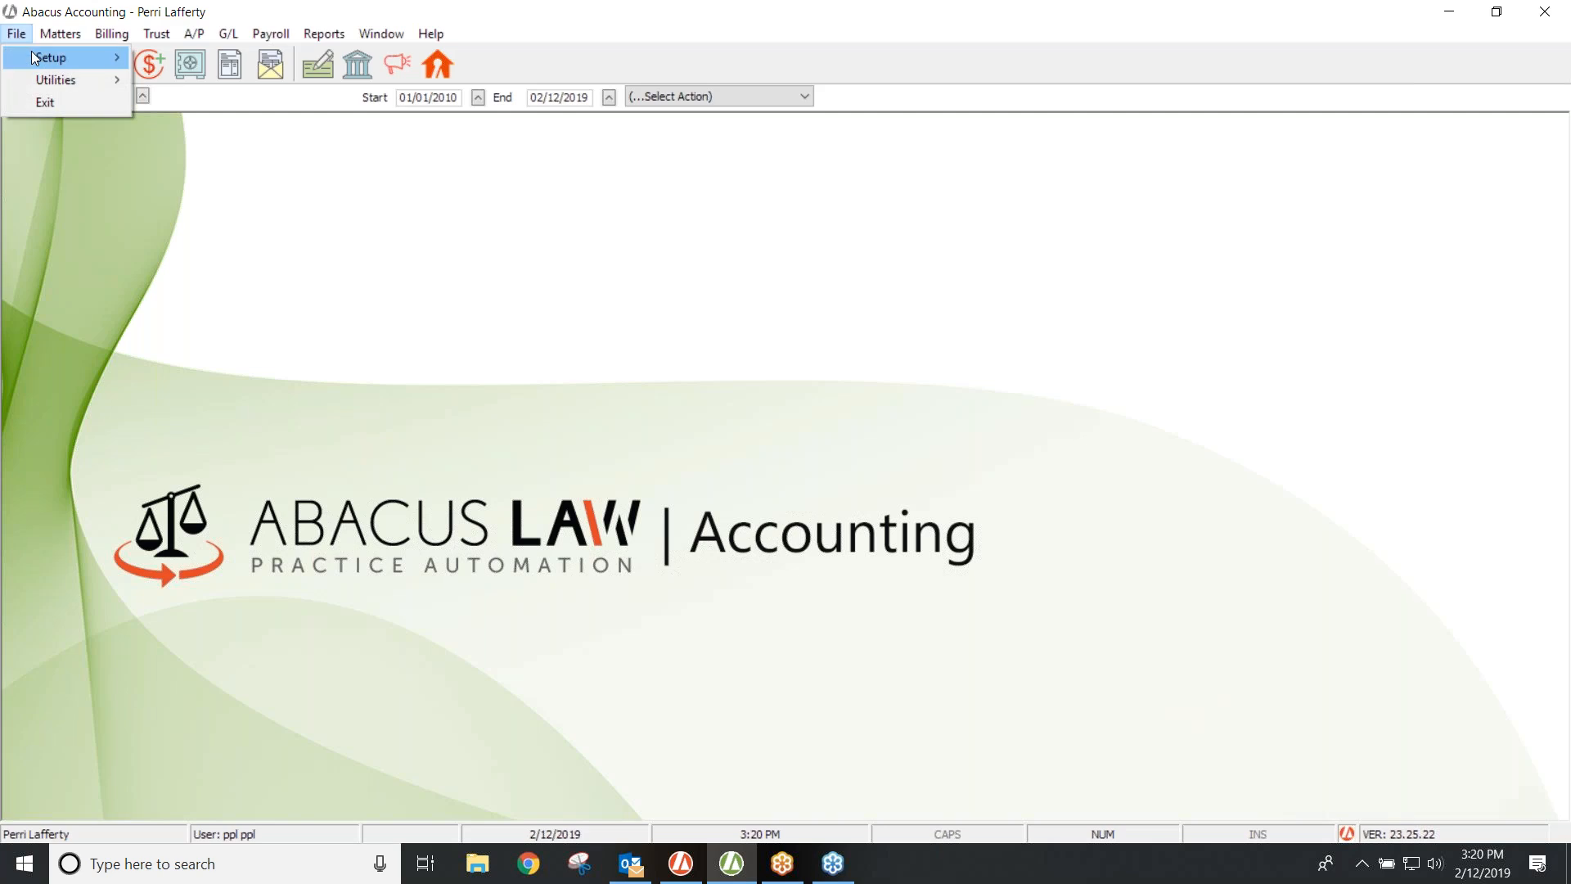
{"action": "mouse_move", "coordinate": [32, 52]}
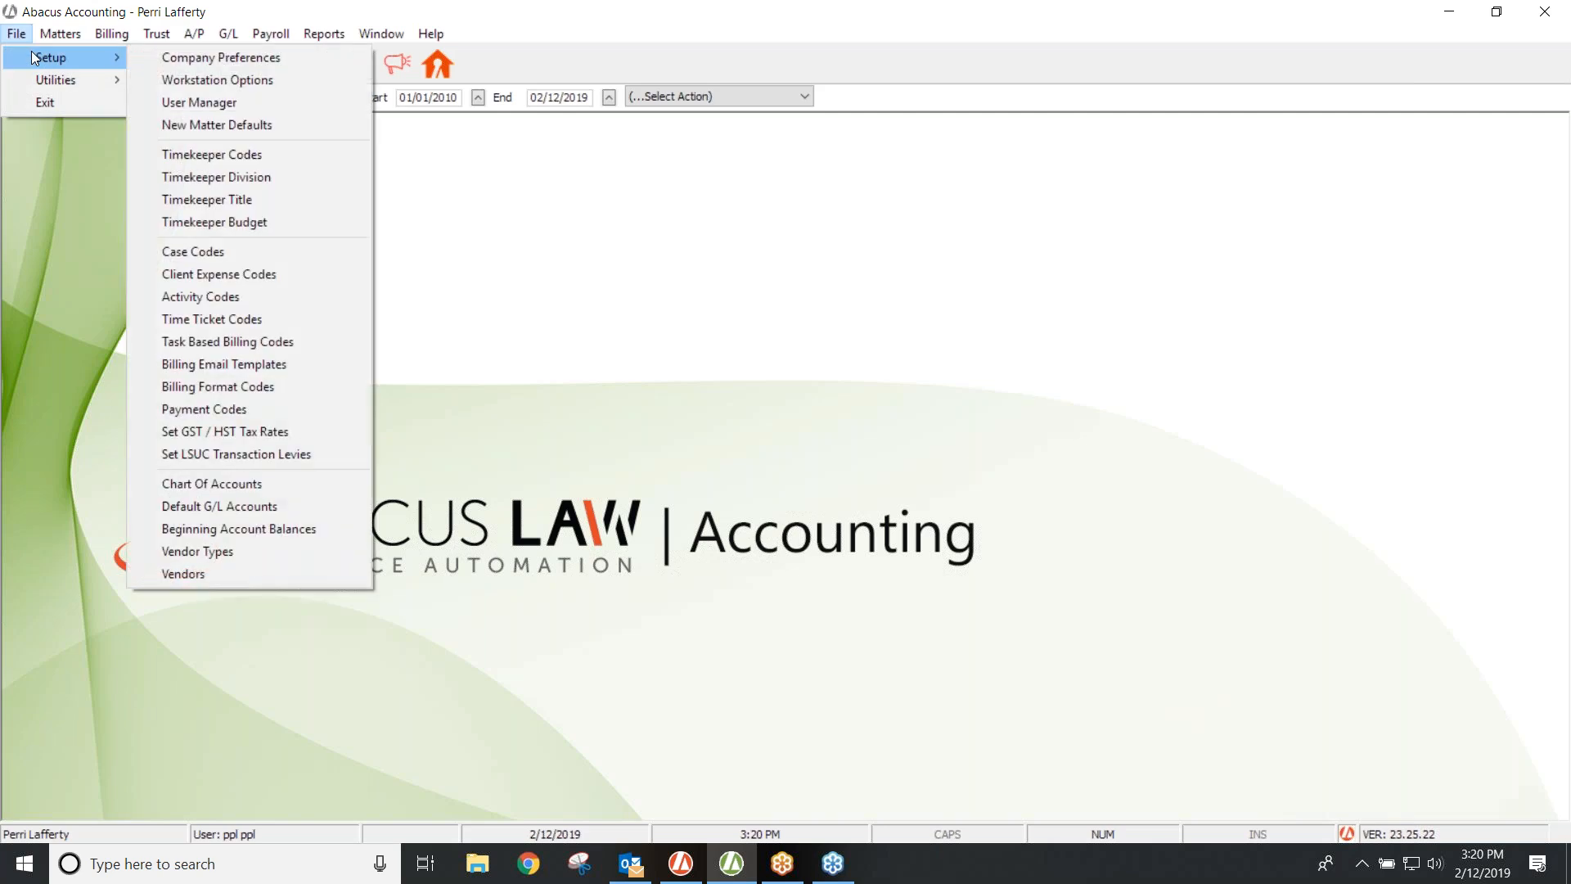
{"action": "left_click", "coordinate": [166, 275]}
{"action": "left_click_drag", "start_coordinate": [682, 373], "coordinate": [622, 144]}
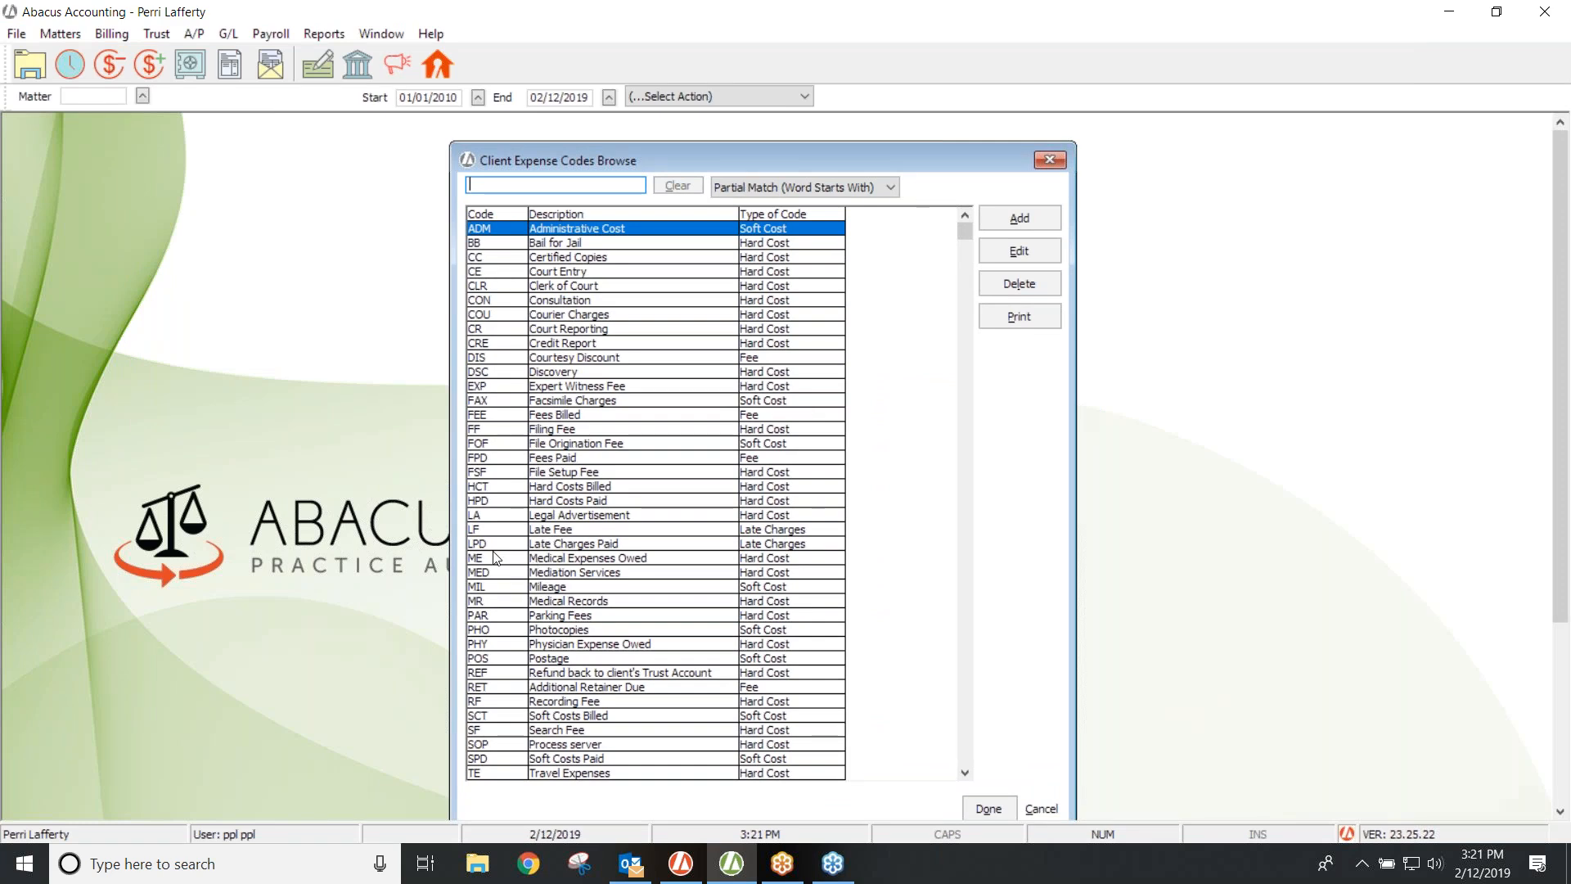
{"action": "left_click", "coordinate": [576, 561]}
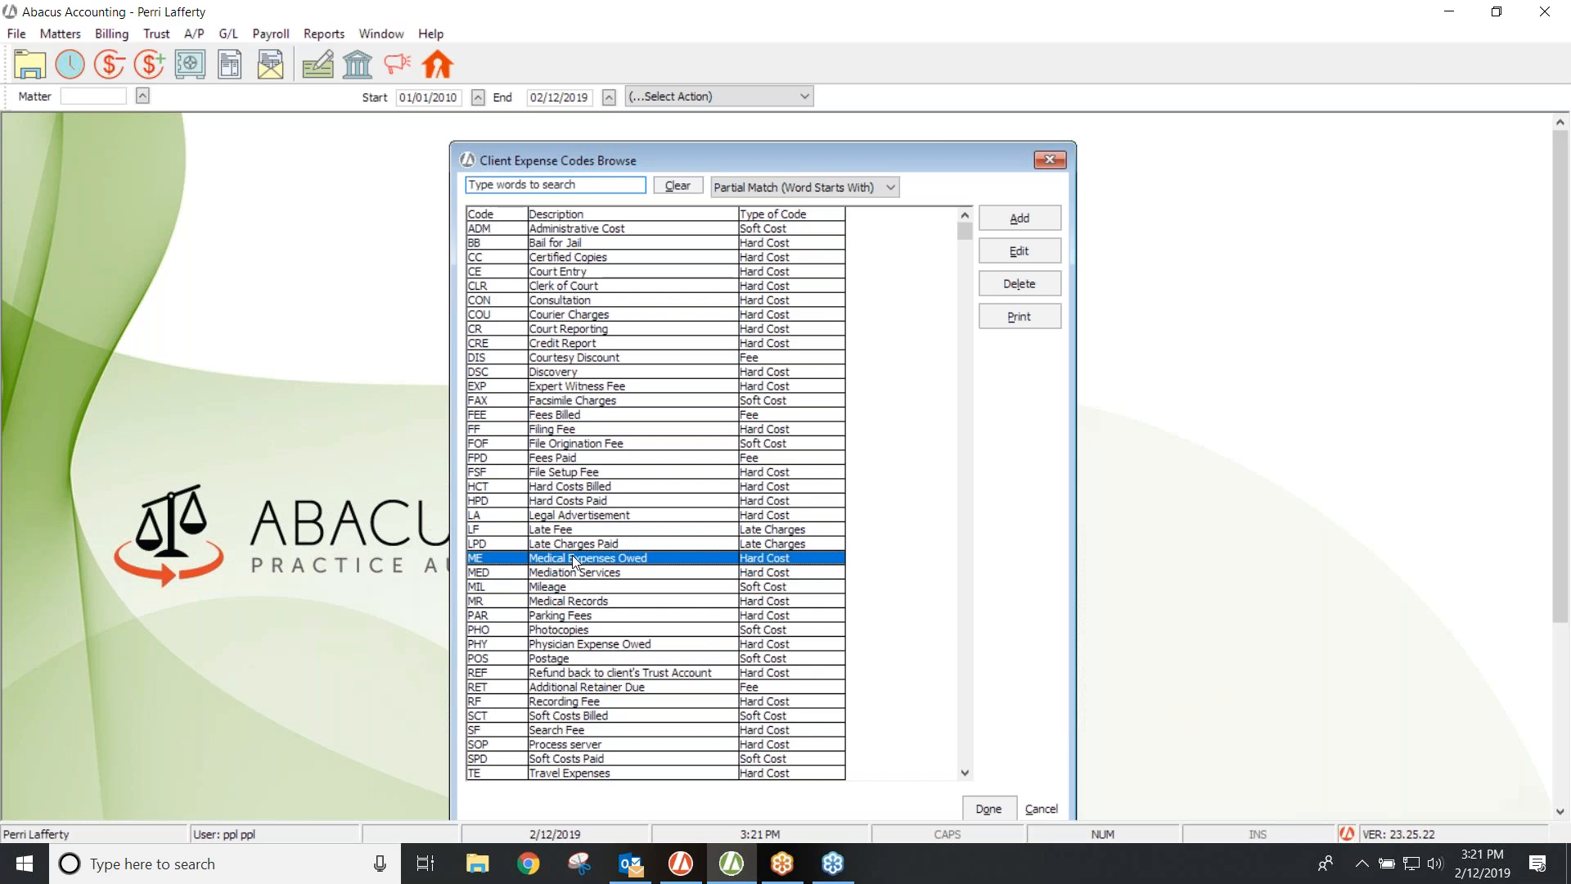
{"action": "left_click", "coordinate": [1003, 249]}
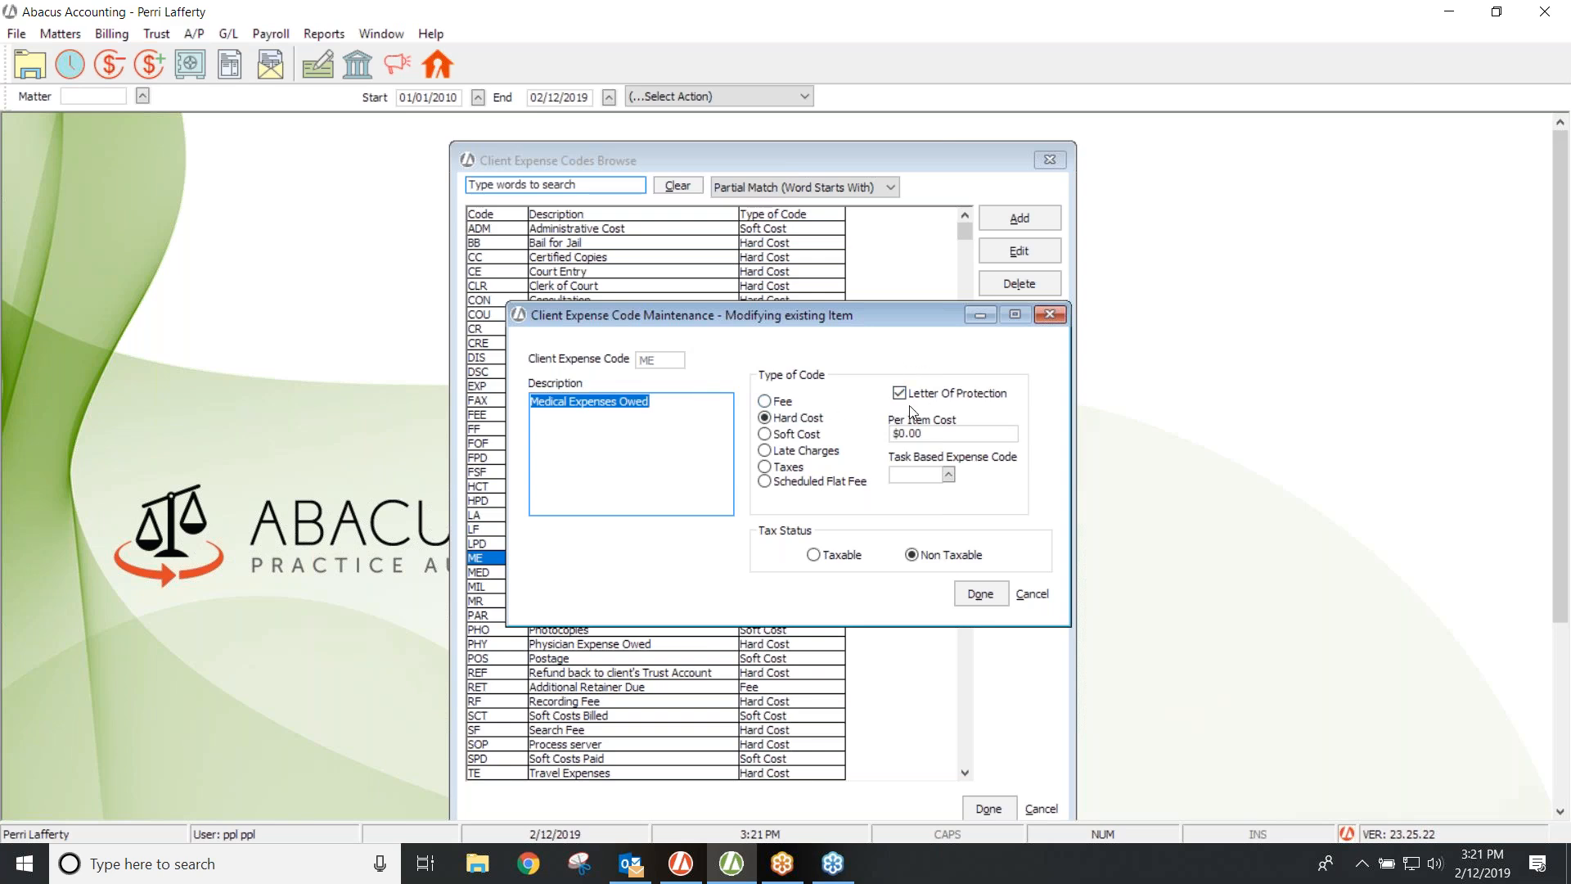
{"action": "left_click", "coordinate": [1051, 311]}
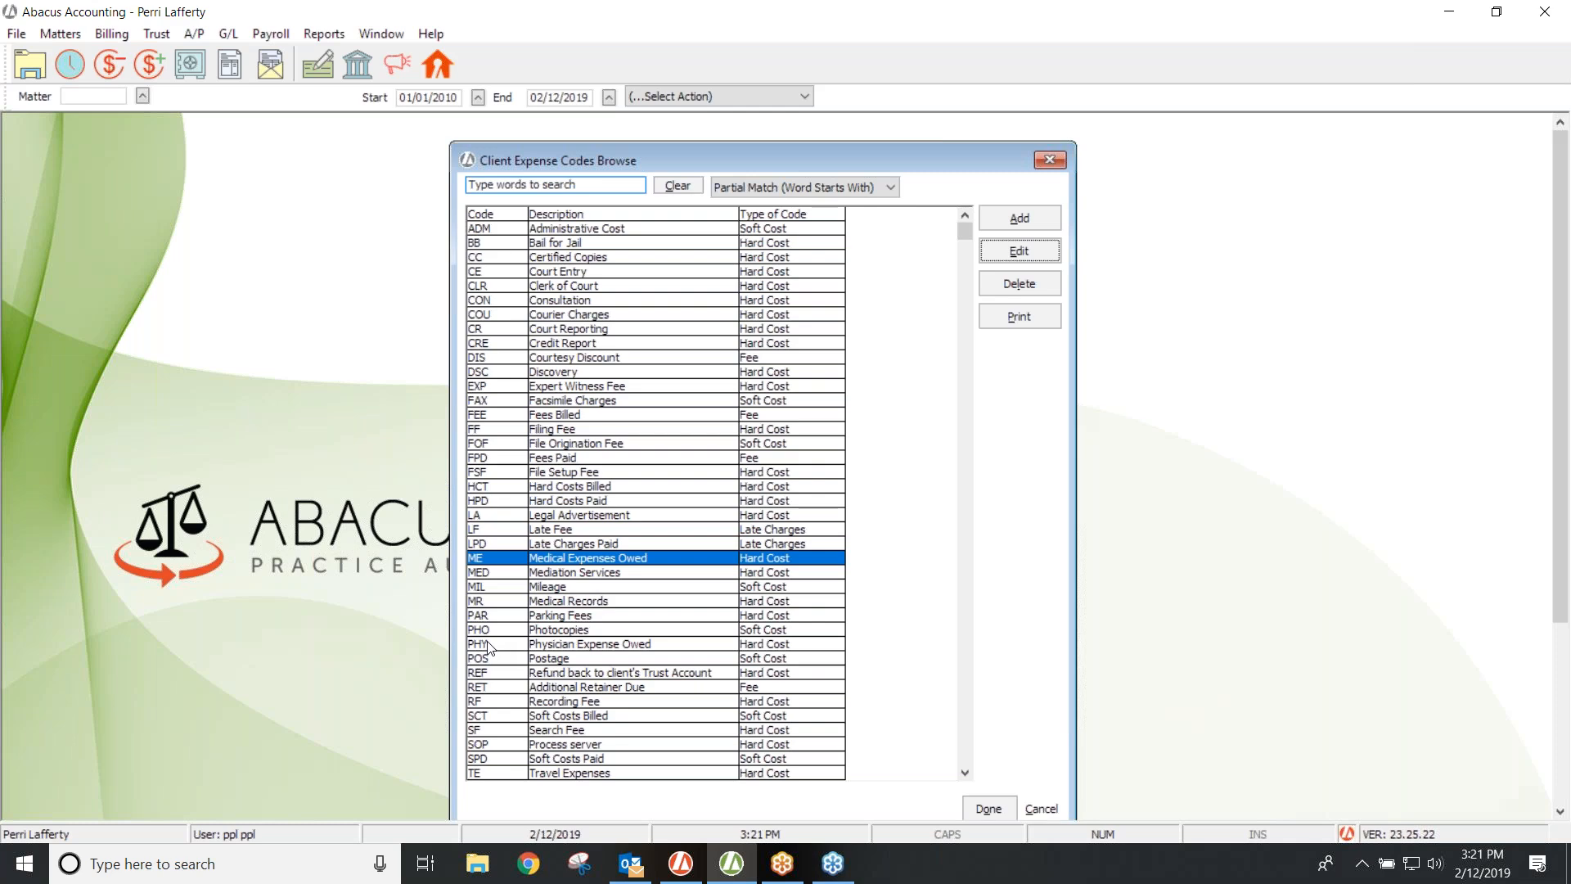
- Review the settings of the Physician Expense Owed code in the client expense codes list
{"action": "left_click", "coordinate": [538, 644]}
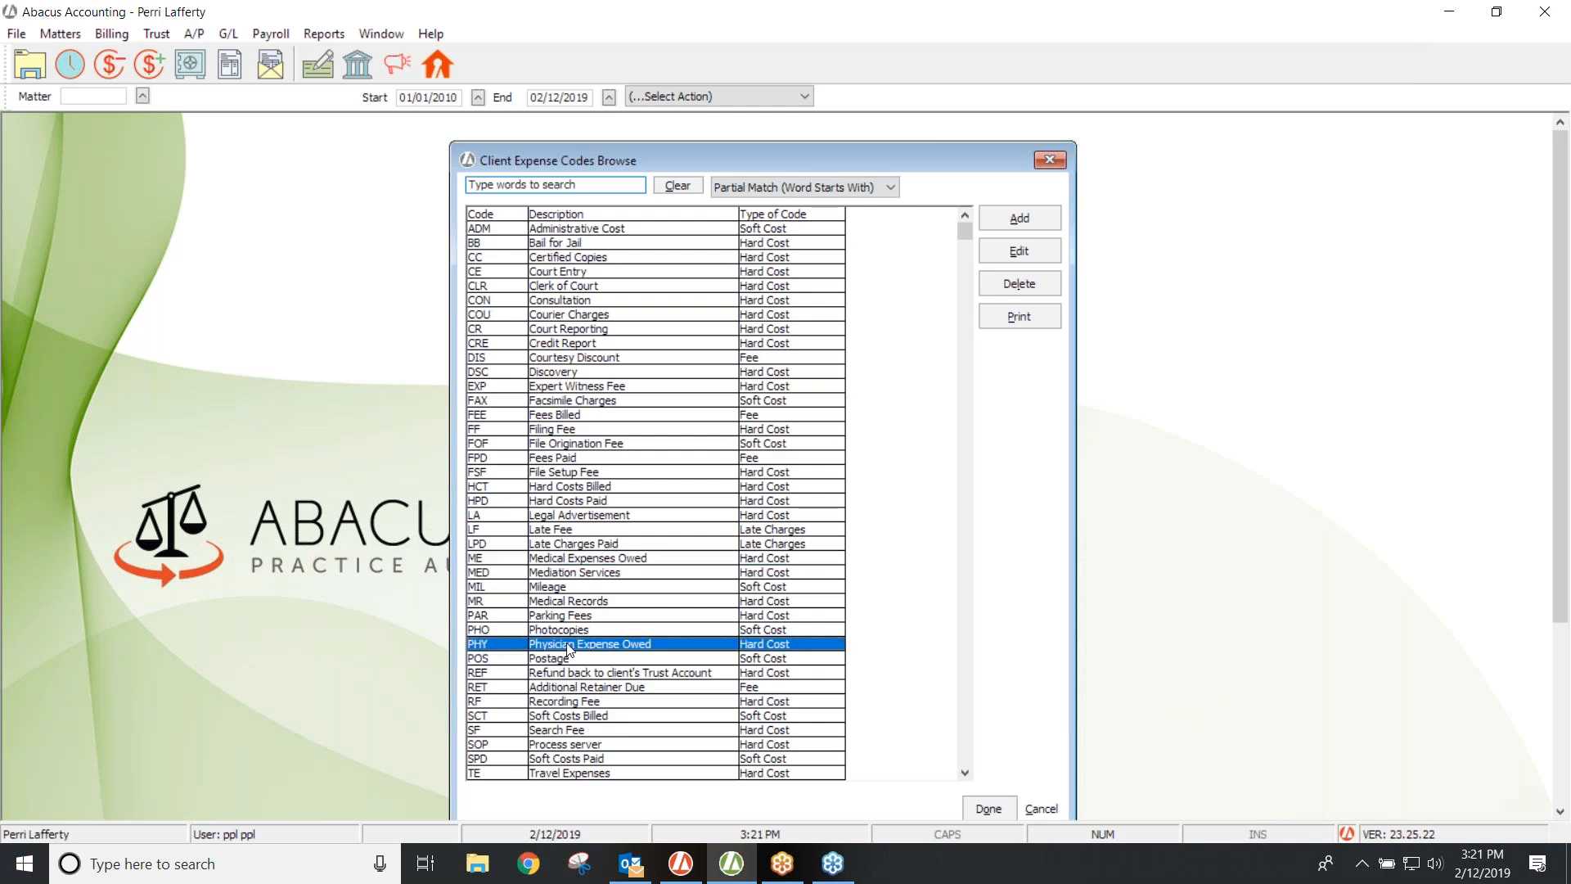
{"action": "left_click", "coordinate": [626, 559]}
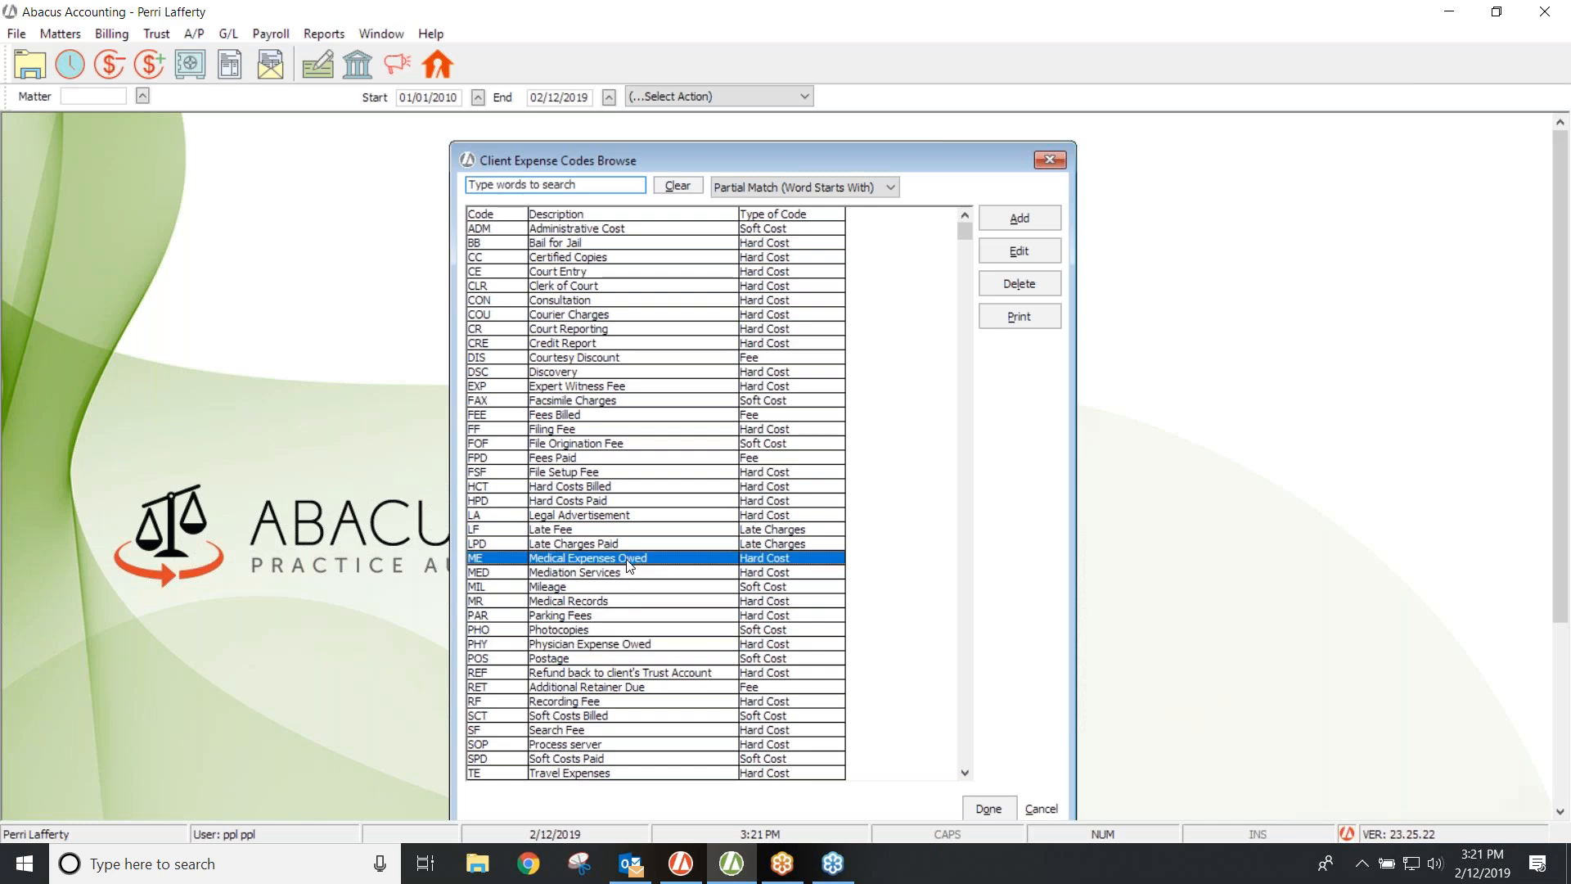
{"action": "left_click", "coordinate": [609, 646]}
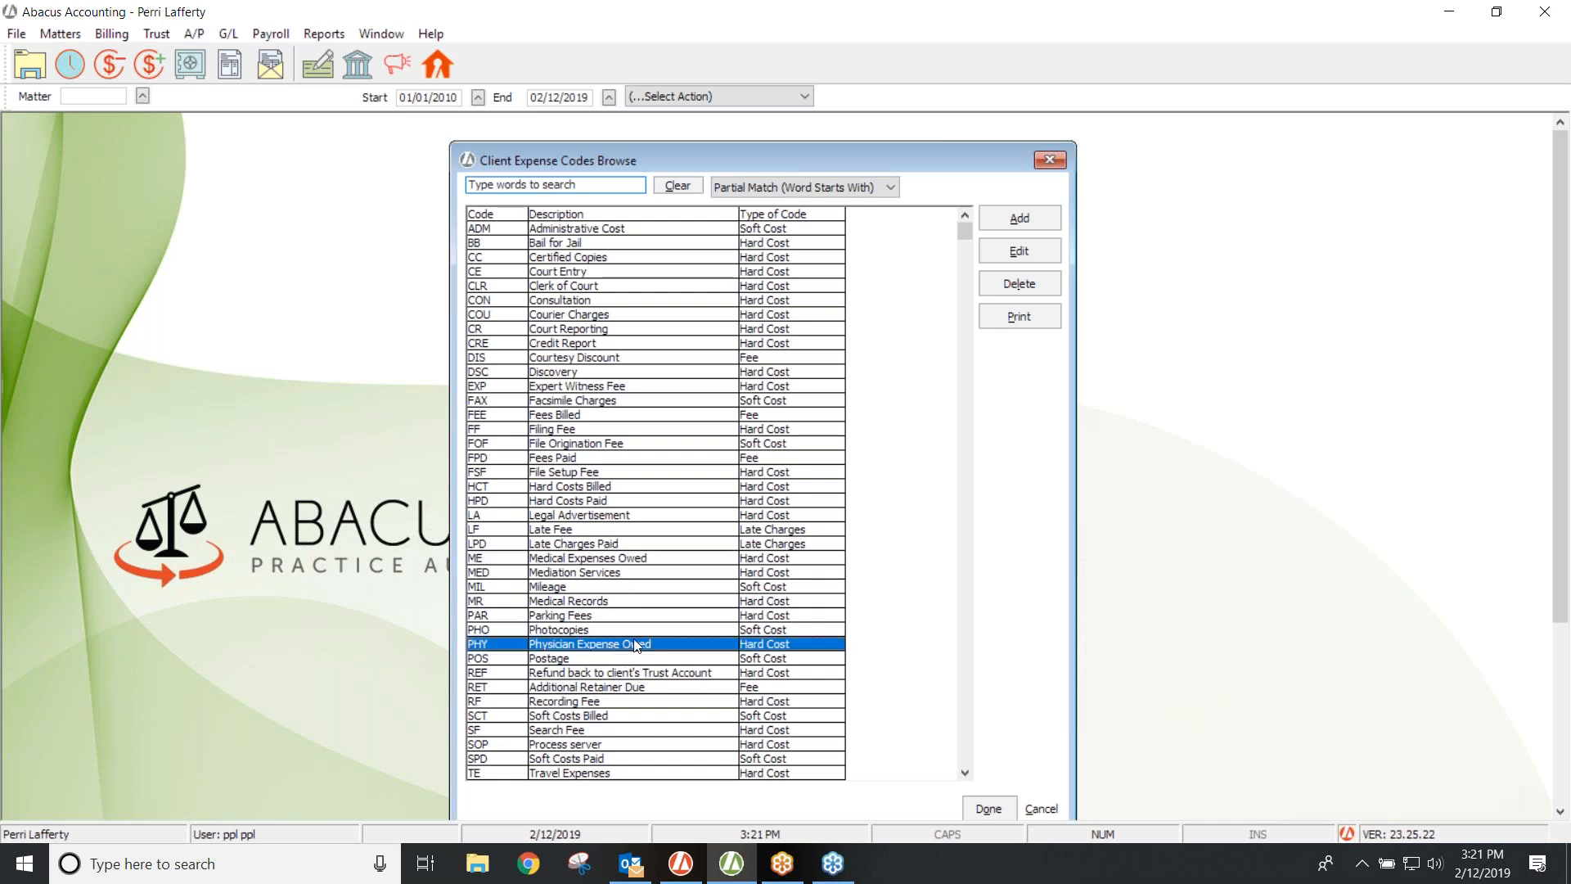
{"action": "left_click", "coordinate": [1000, 252]}
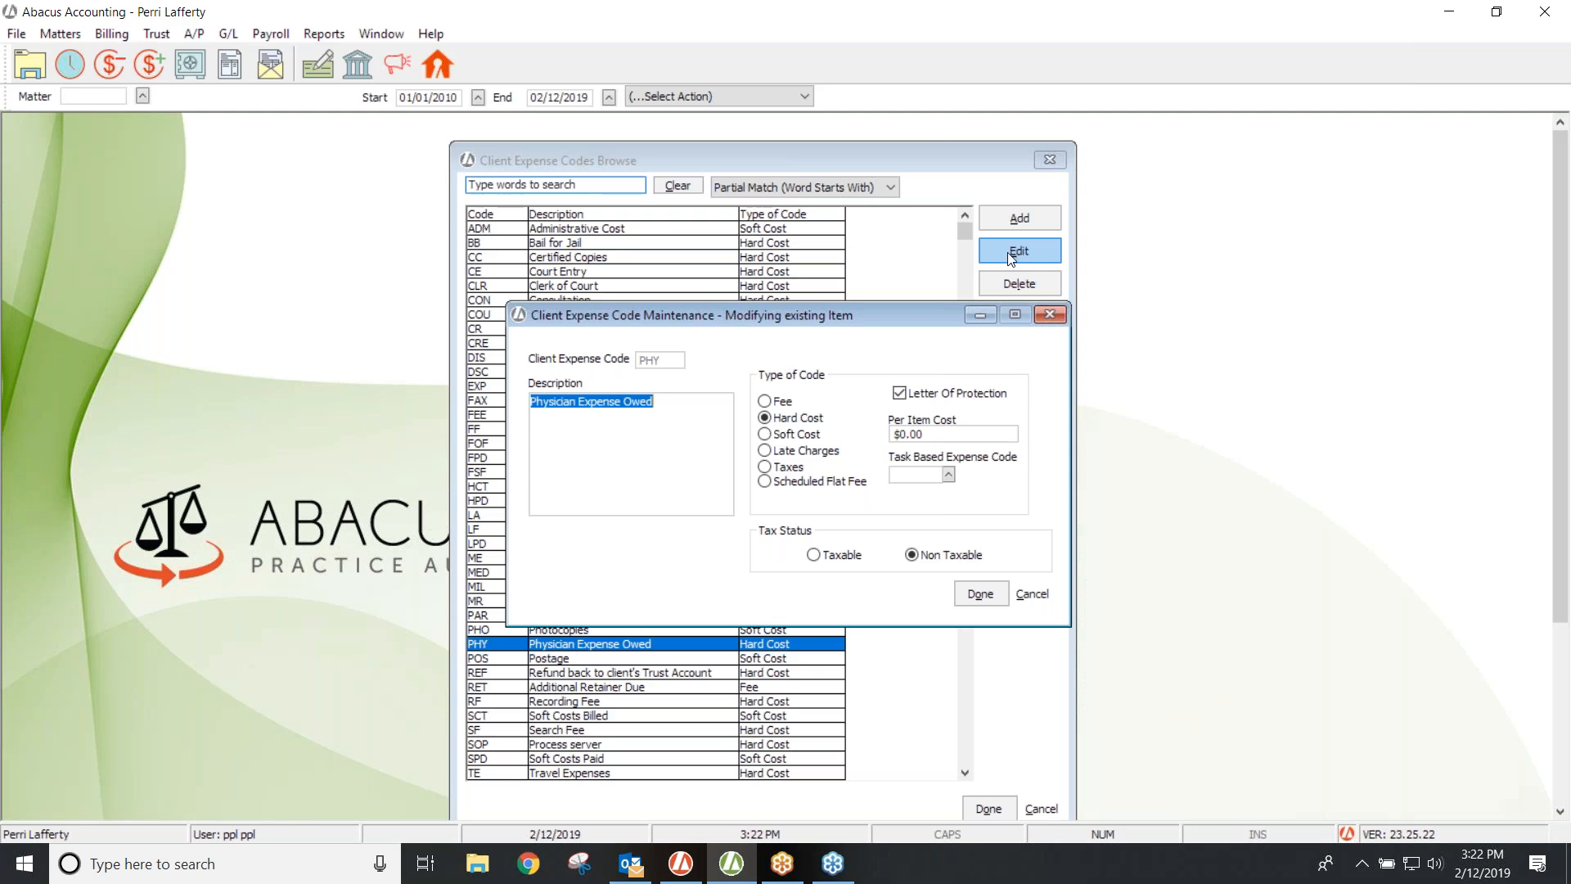
{"action": "left_click", "coordinate": [1049, 314]}
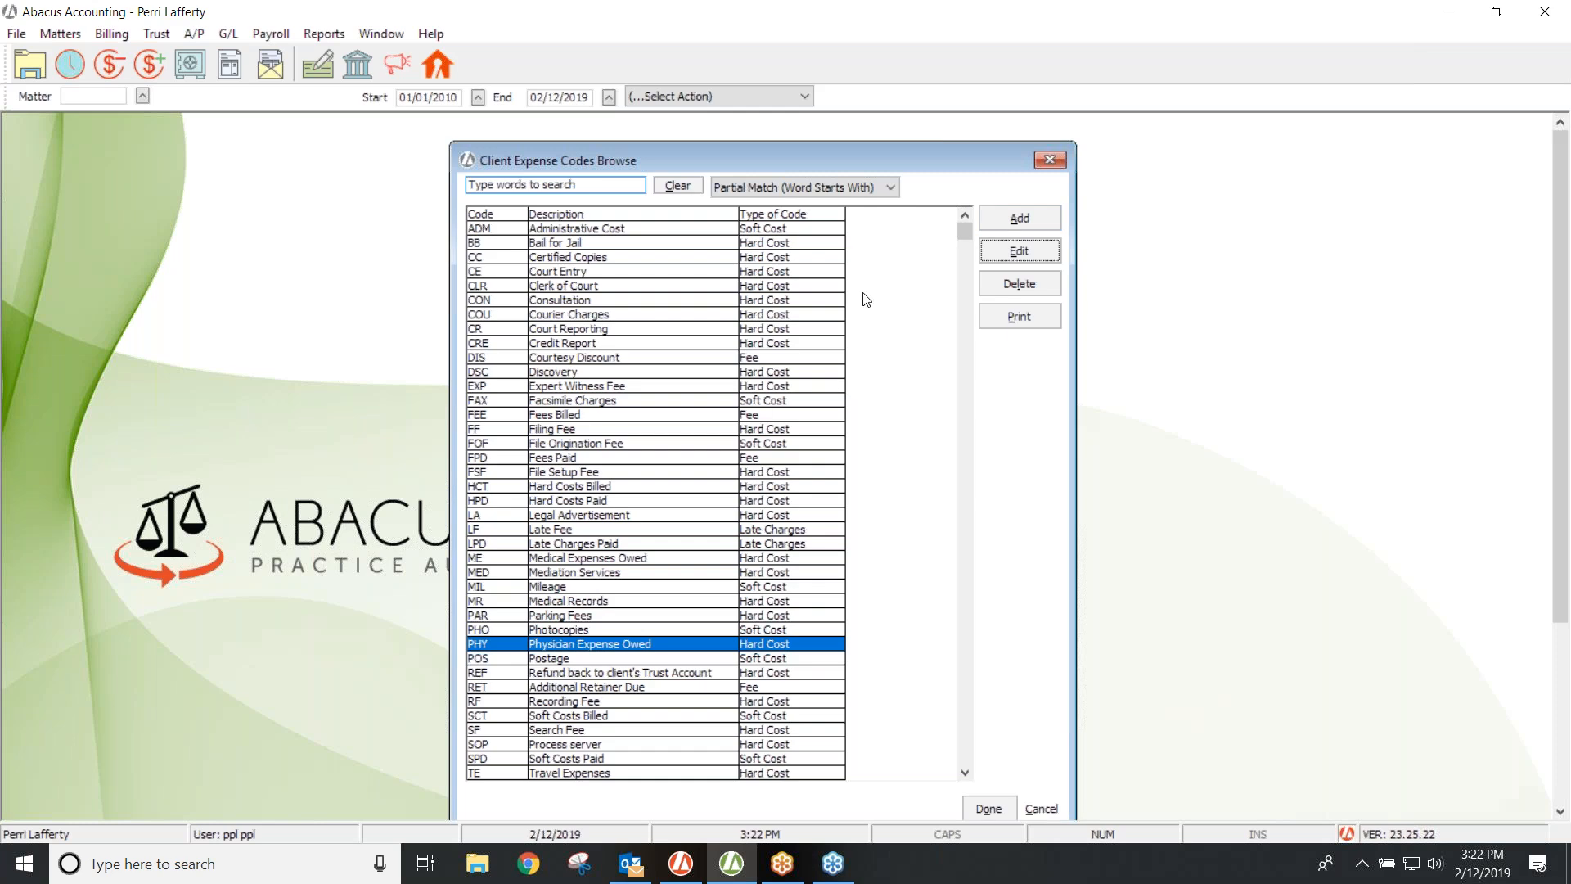
{"action": "left_click", "coordinate": [634, 559]}
{"action": "left_click", "coordinate": [614, 651]}
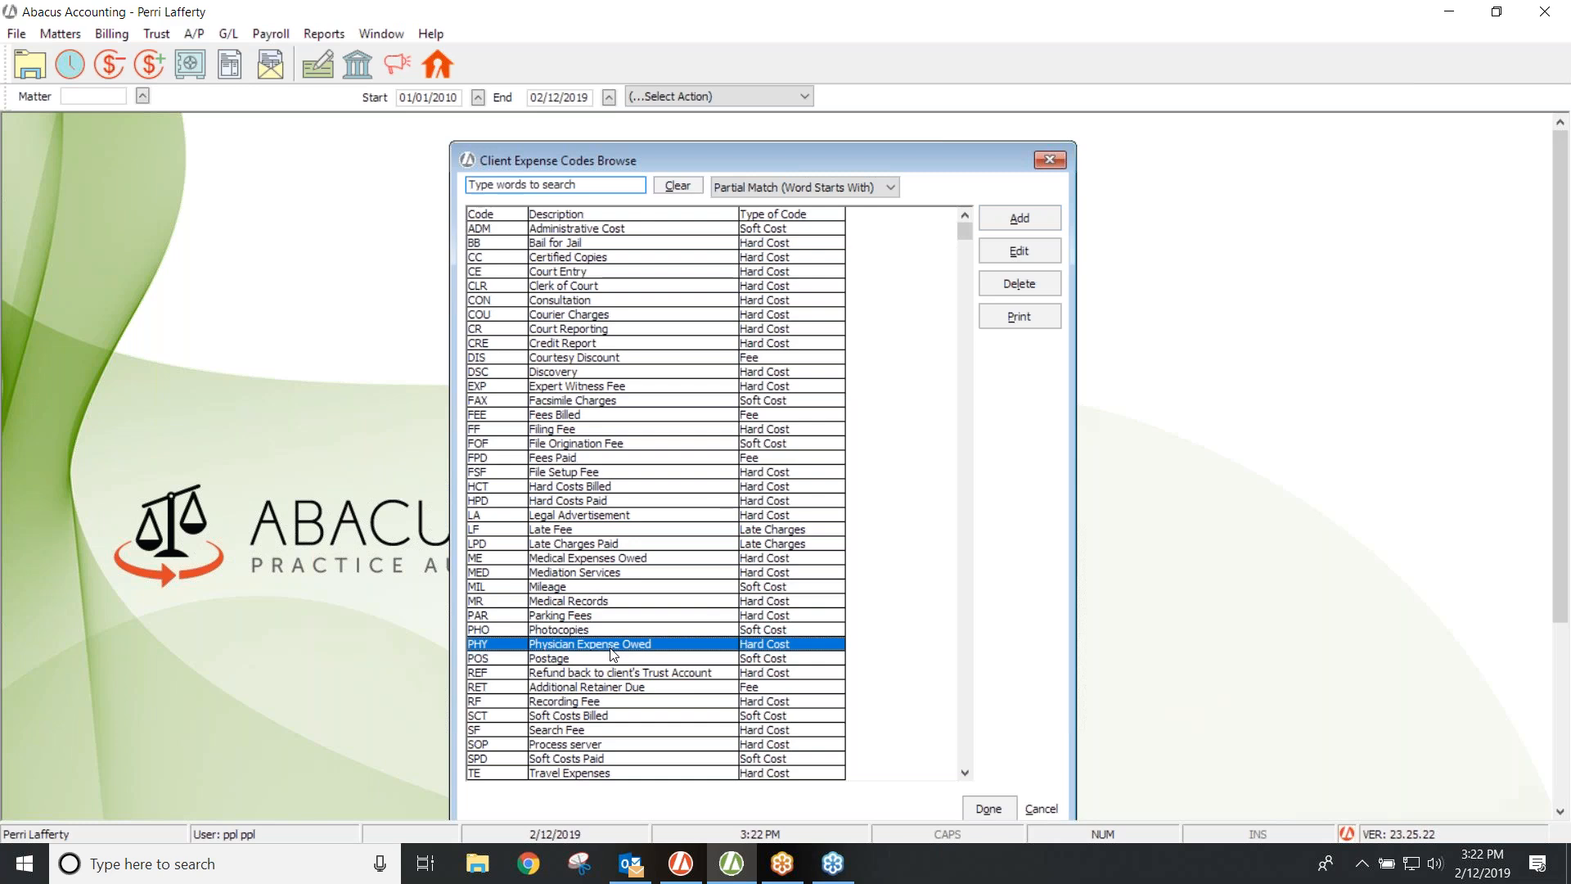
- Add hard-cost client expense code SMI with the doctor's name as description and Letter Of Protection enabled, and close the code list
{"action": "left_click", "coordinate": [1019, 219]}
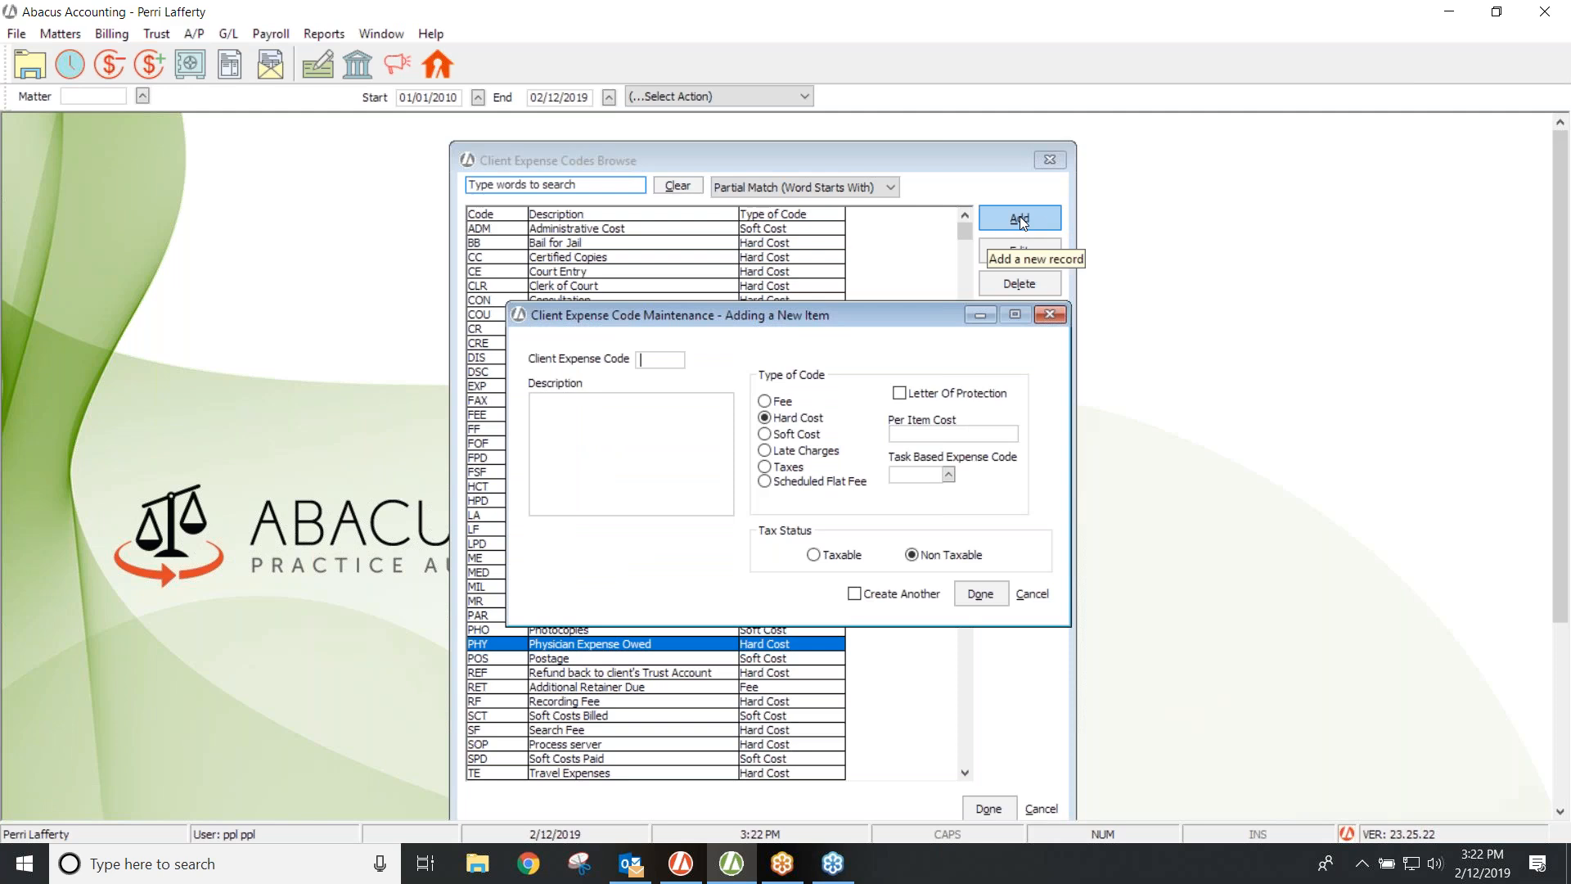
{"action": "type", "text": "SM"}
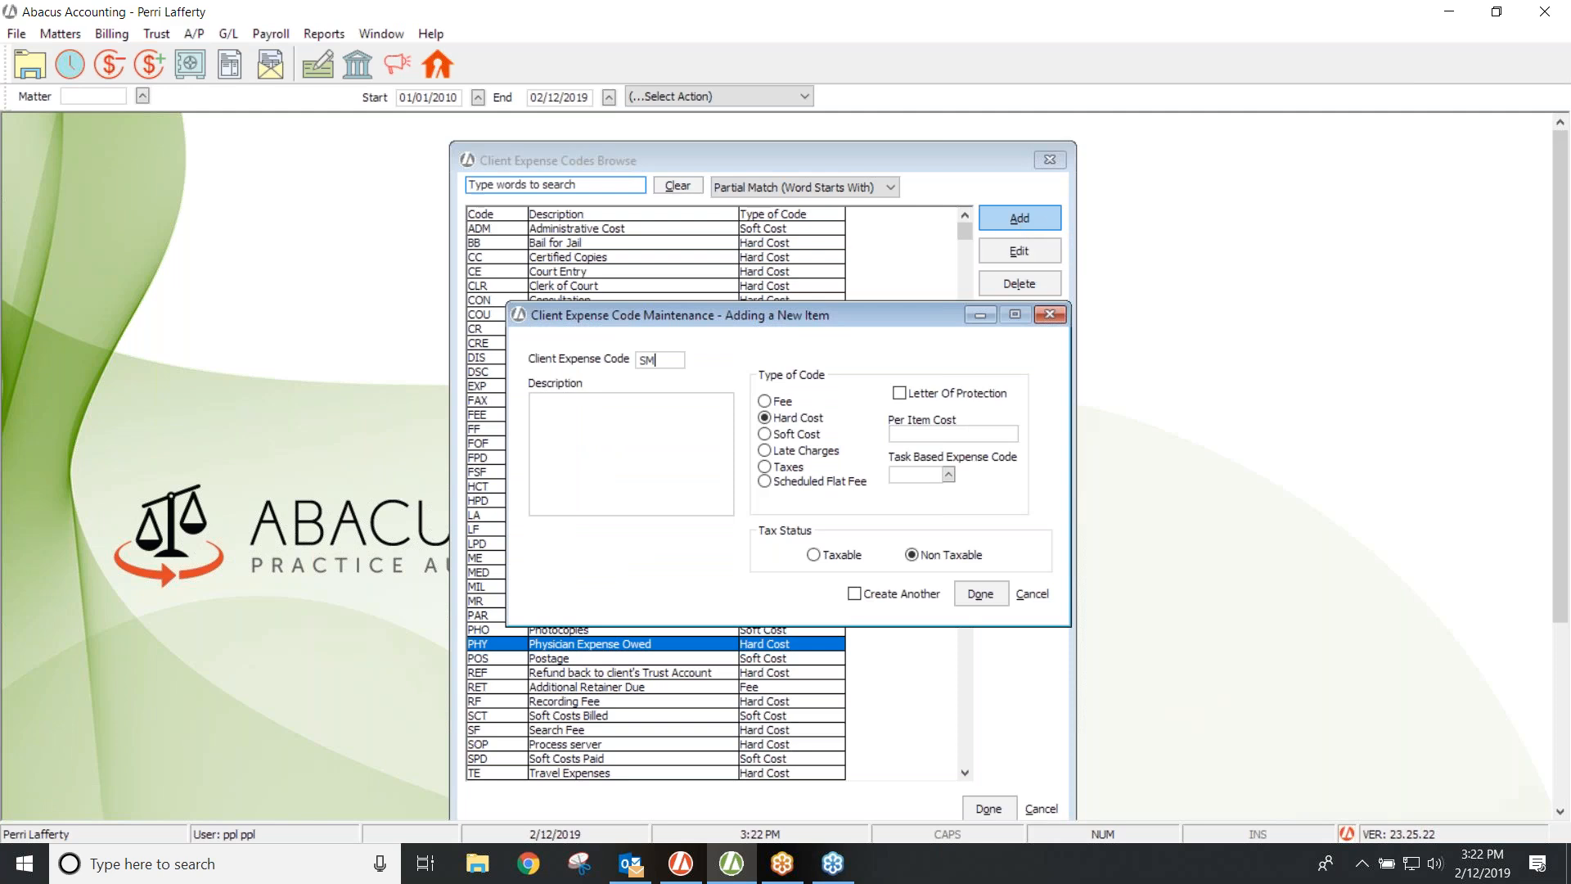
{"action": "type", "text": "IDr. Smith"}
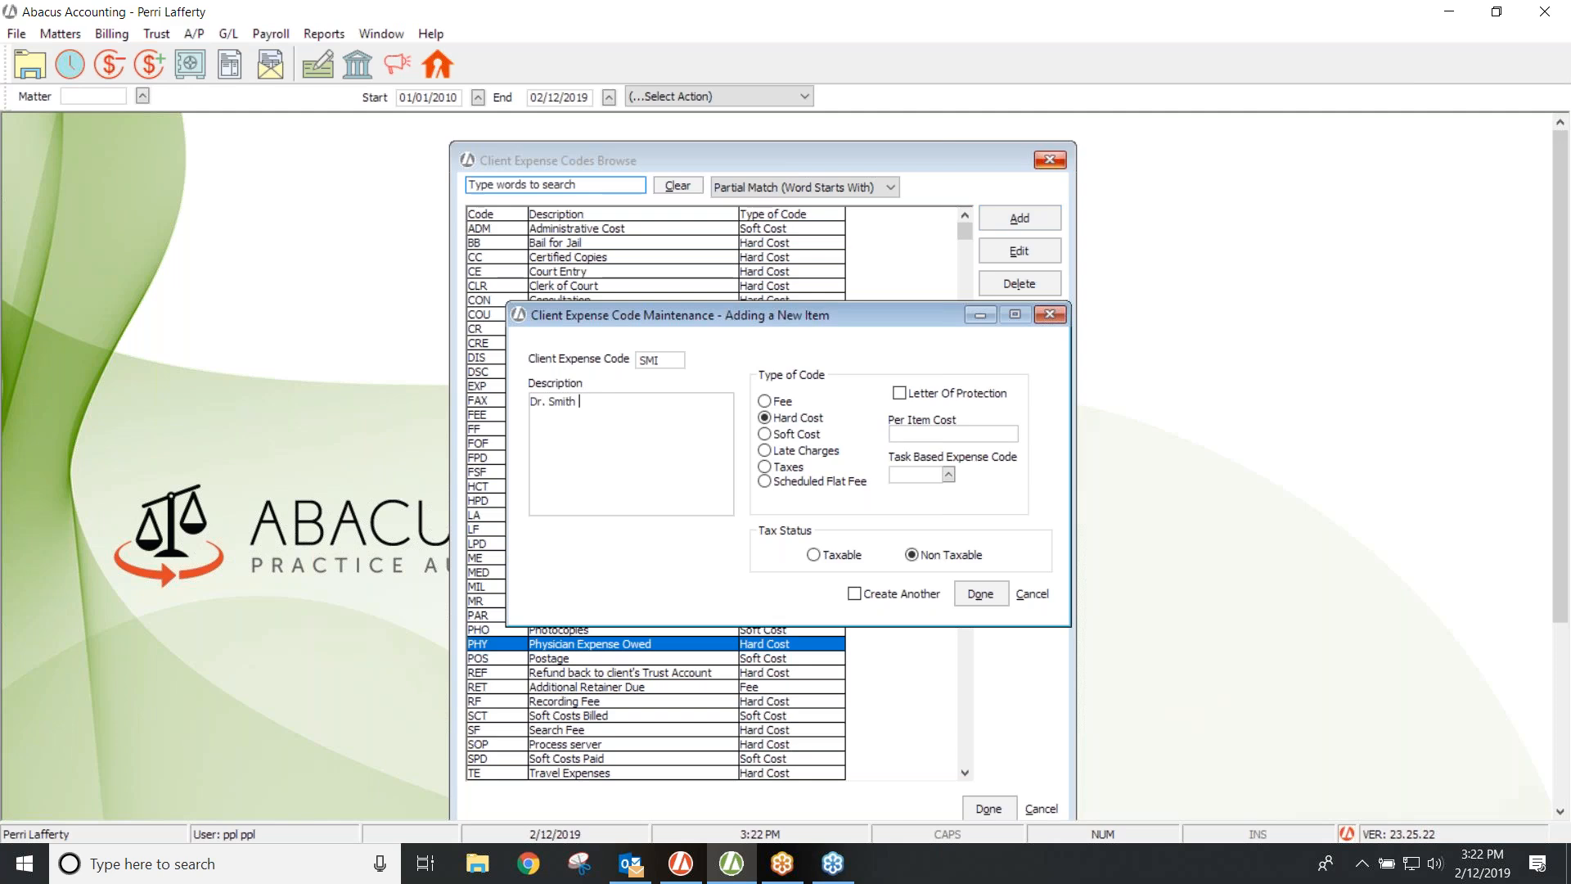
{"action": "left_click", "coordinate": [910, 396]}
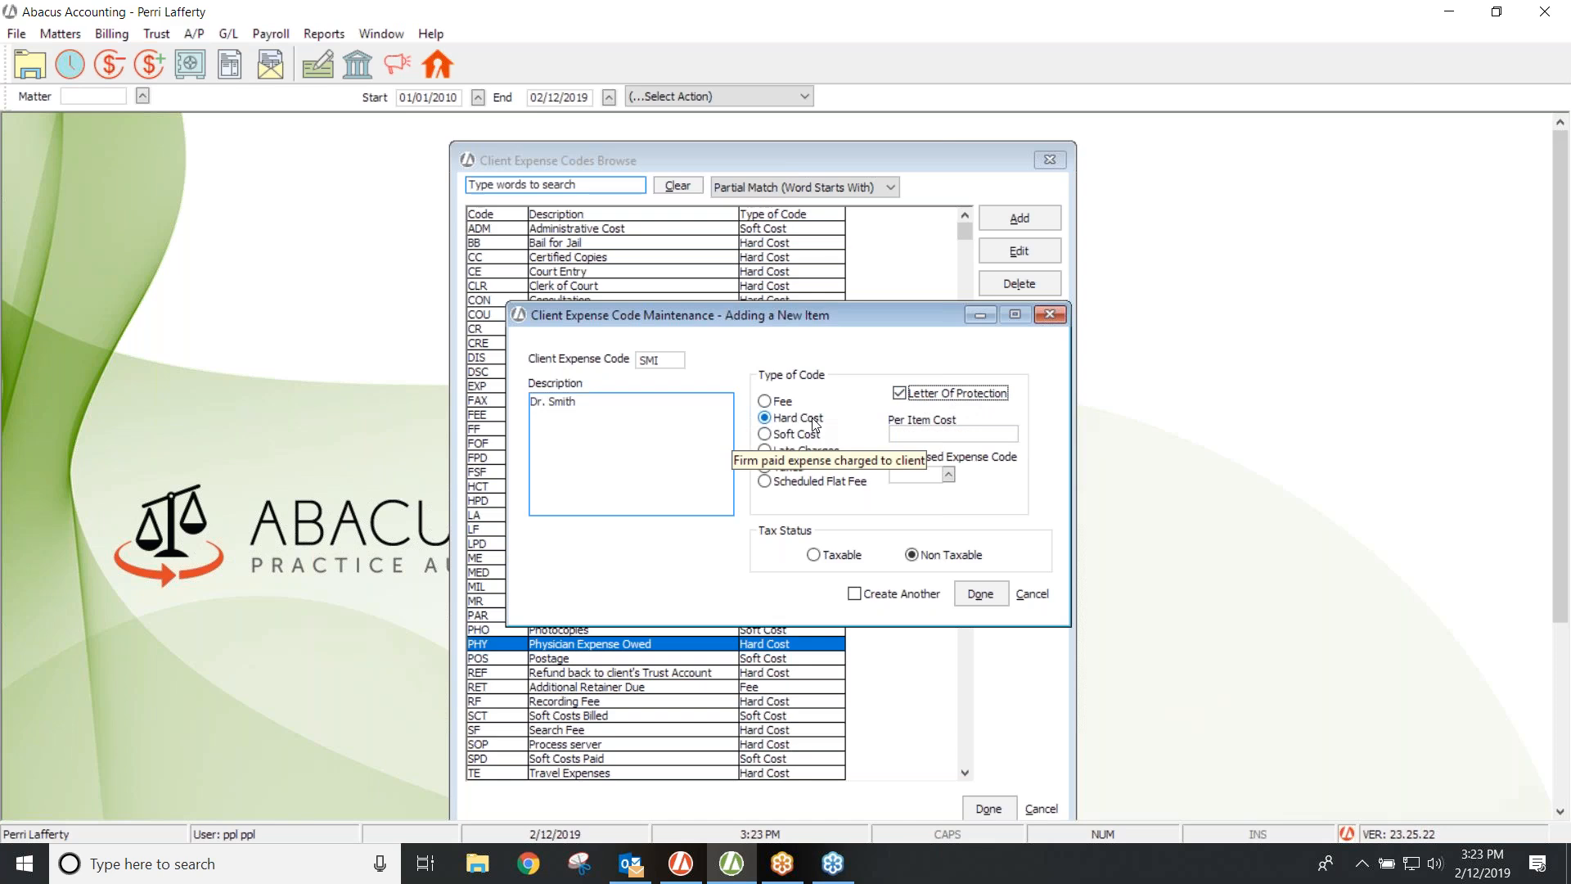
{"action": "left_click", "coordinate": [968, 597]}
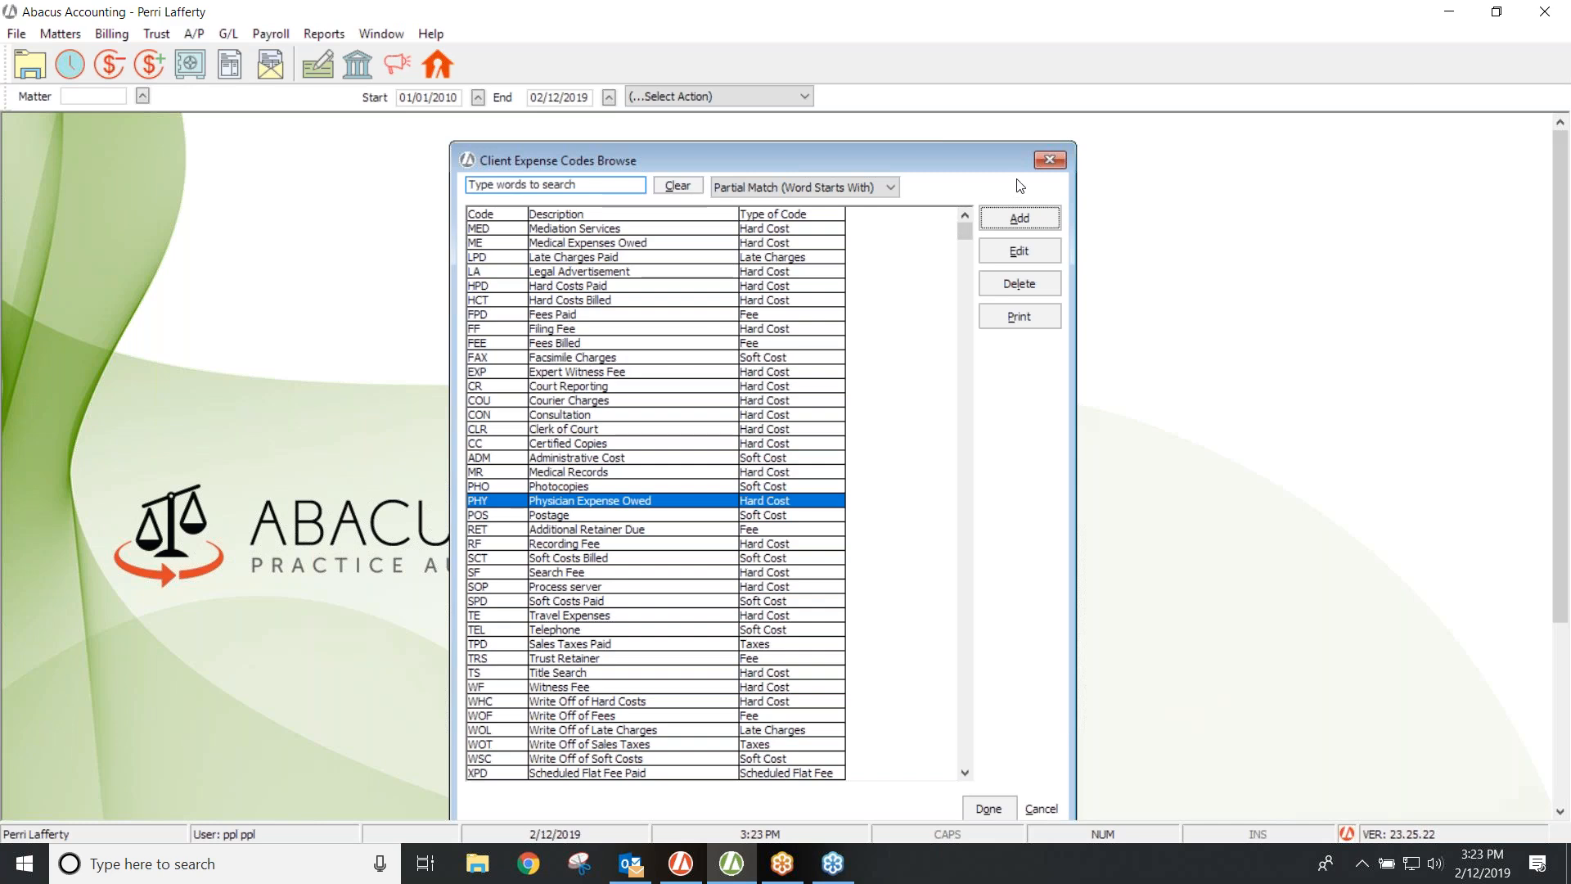
{"action": "left_click", "coordinate": [1050, 160]}
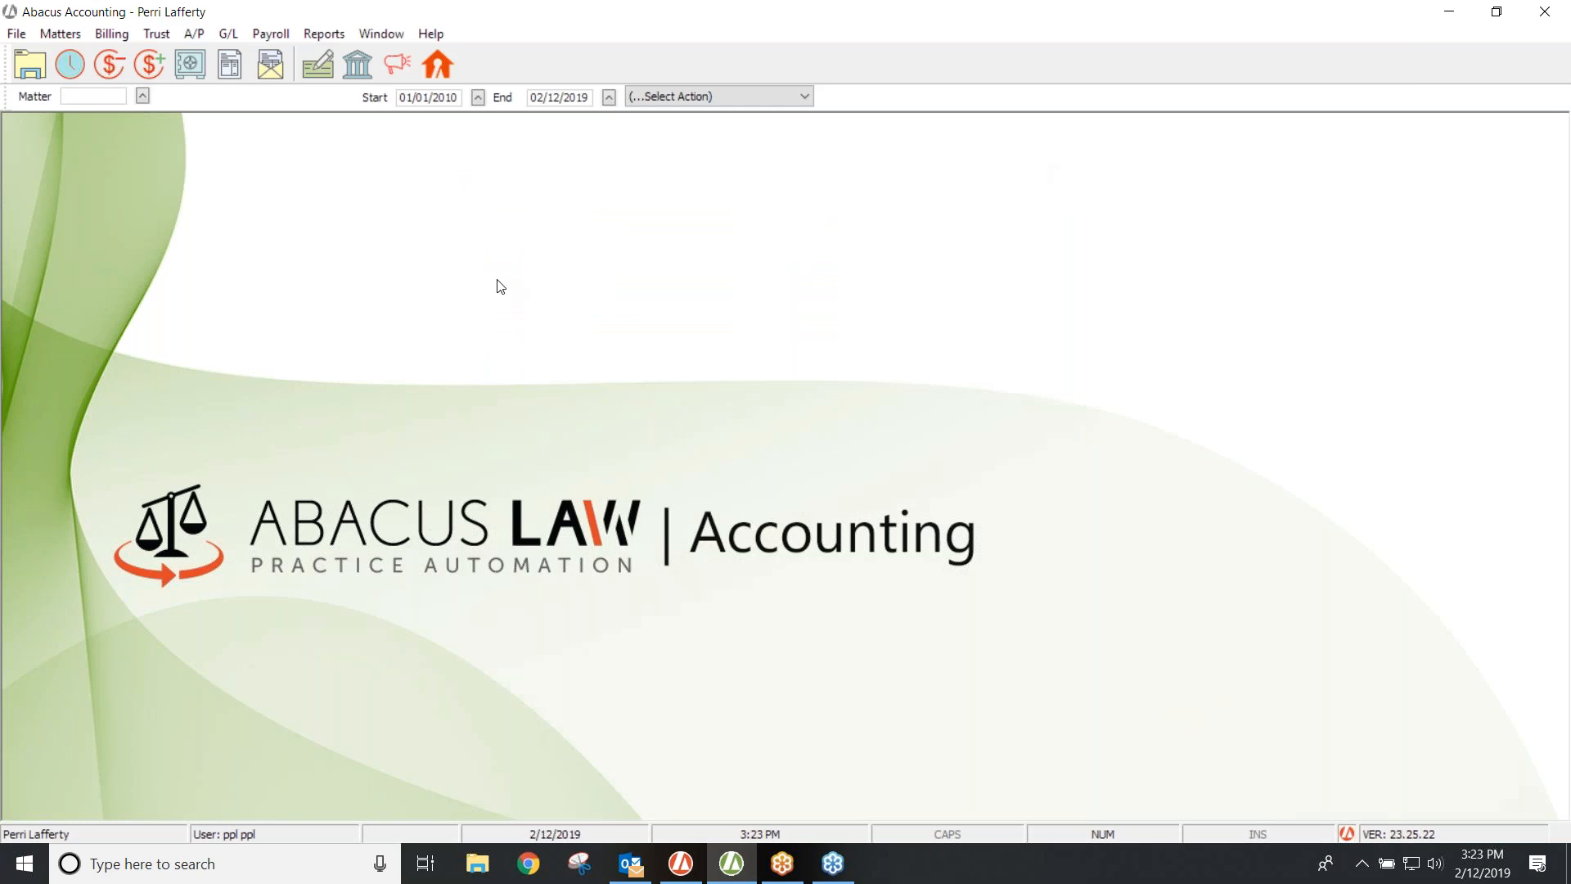
- Open the Contingency - Settlement Statement Format code for editing from the billing format codes setup
{"action": "left_click", "coordinate": [16, 35]}
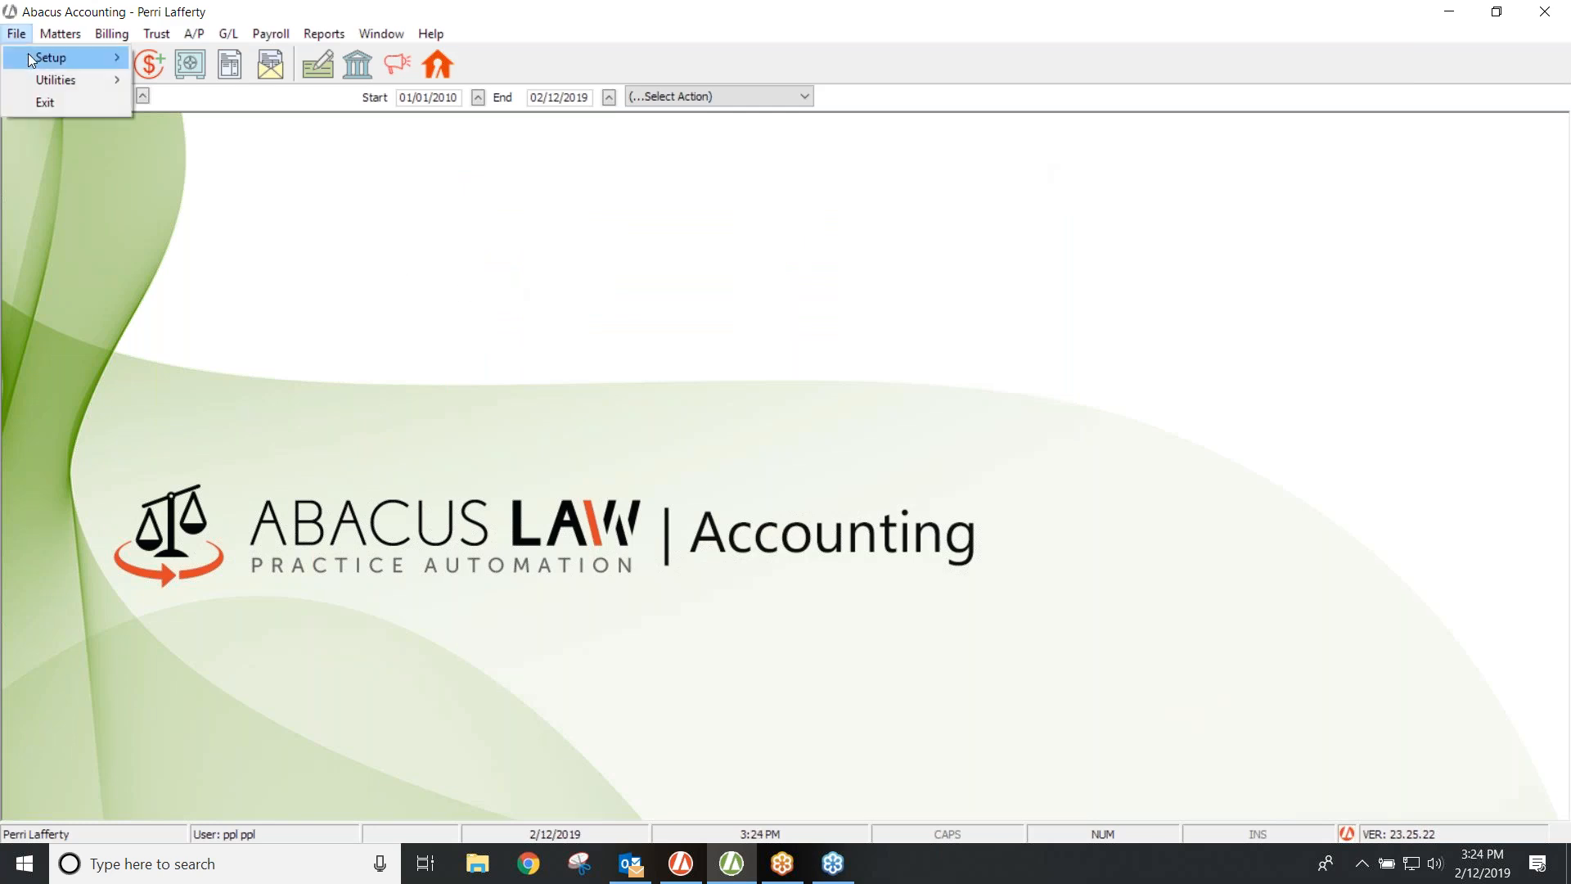
{"action": "mouse_move", "coordinate": [28, 52]}
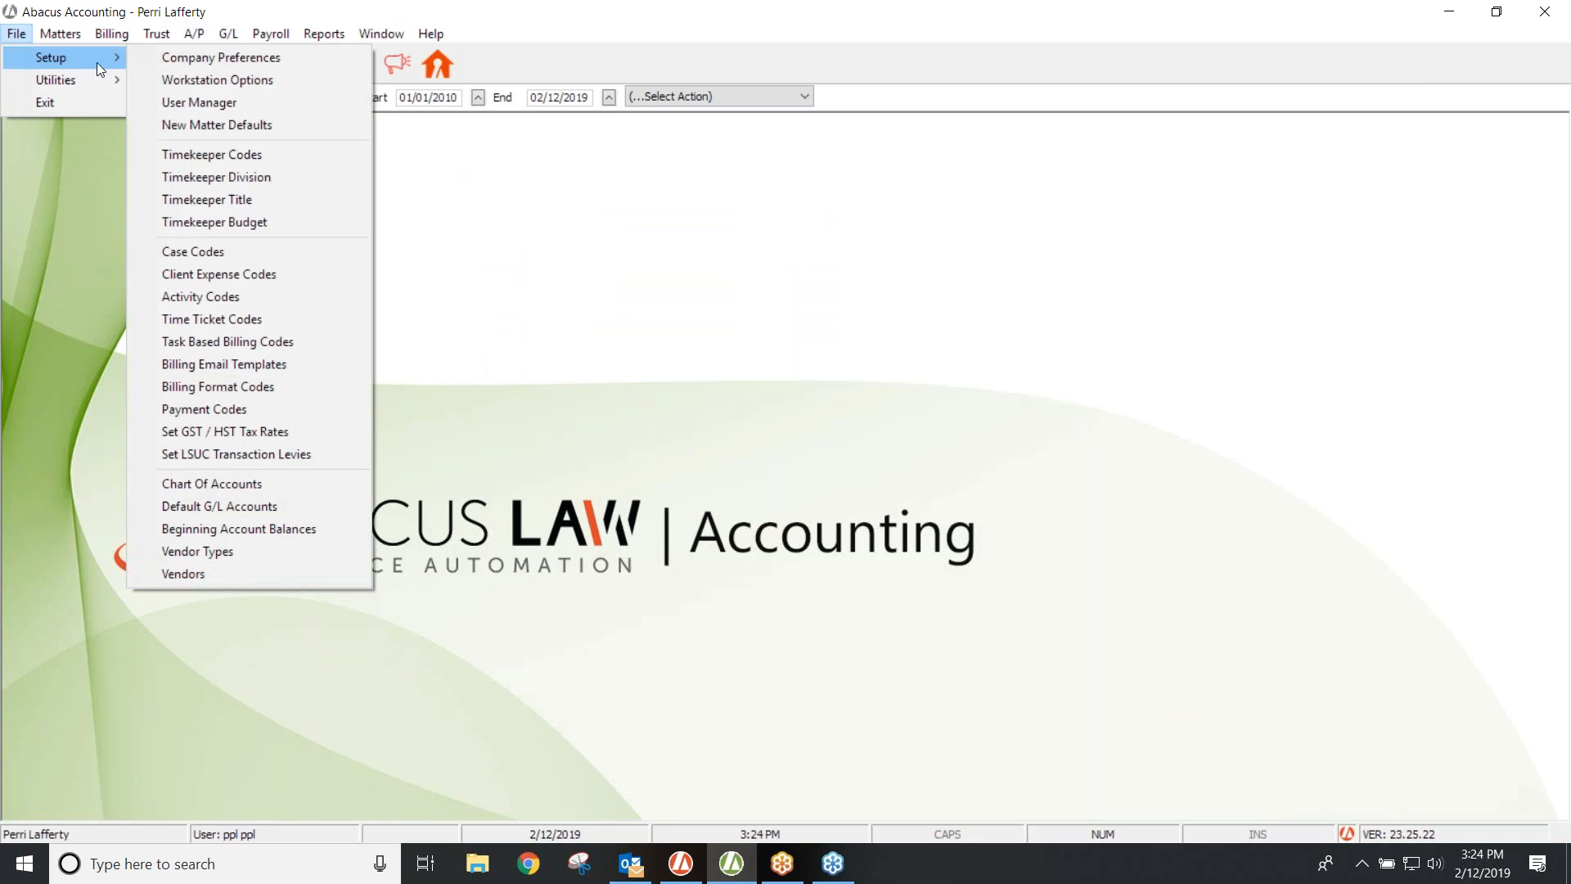
{"action": "left_click", "coordinate": [196, 389]}
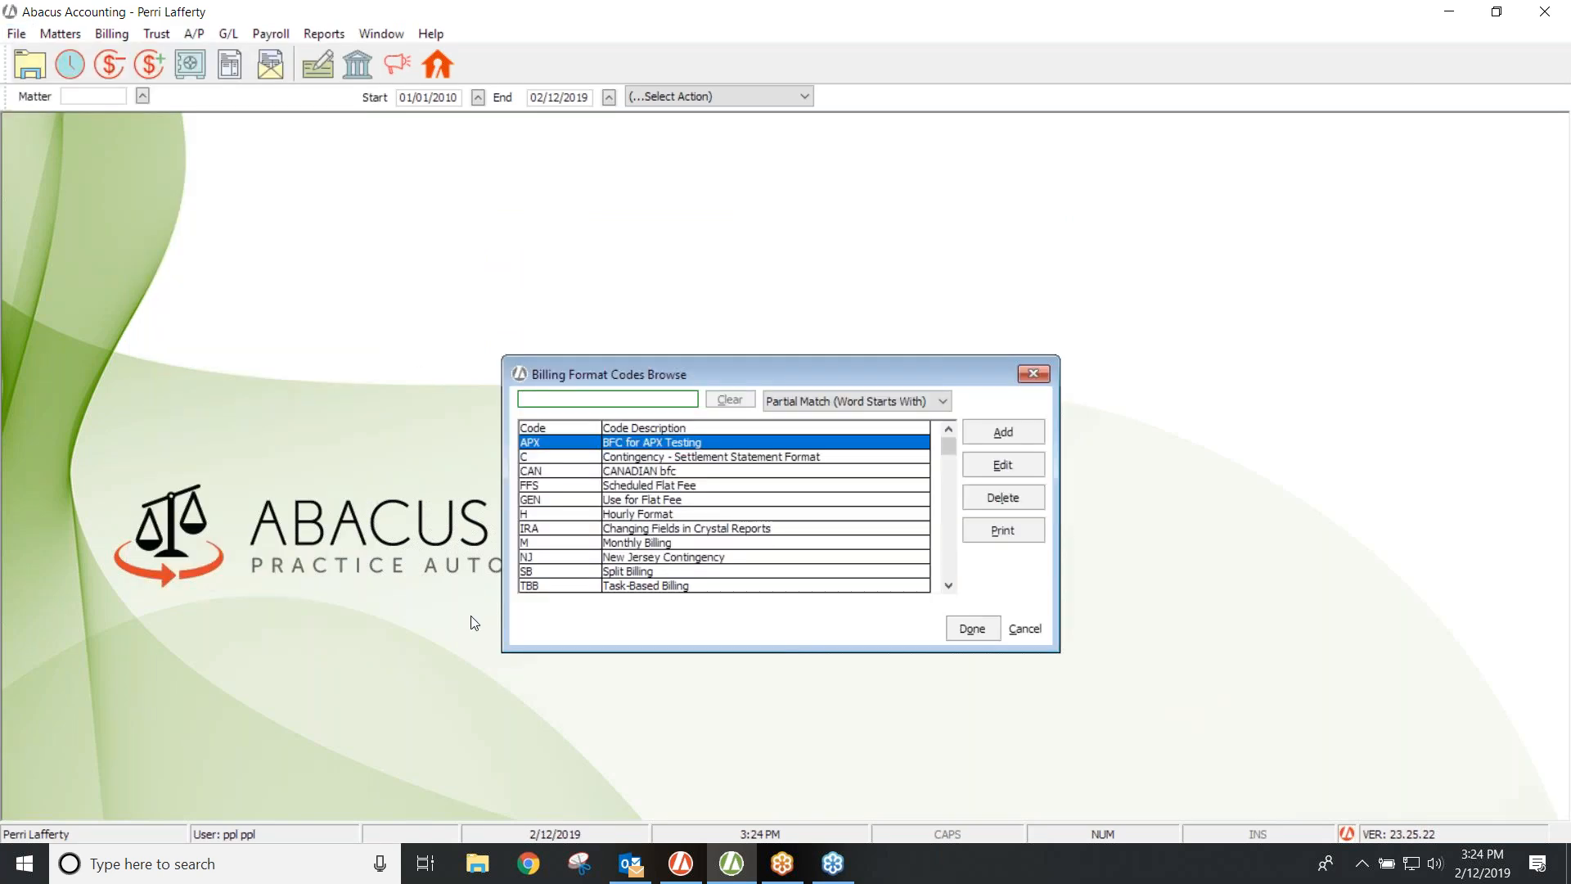
{"action": "left_click", "coordinate": [735, 460]}
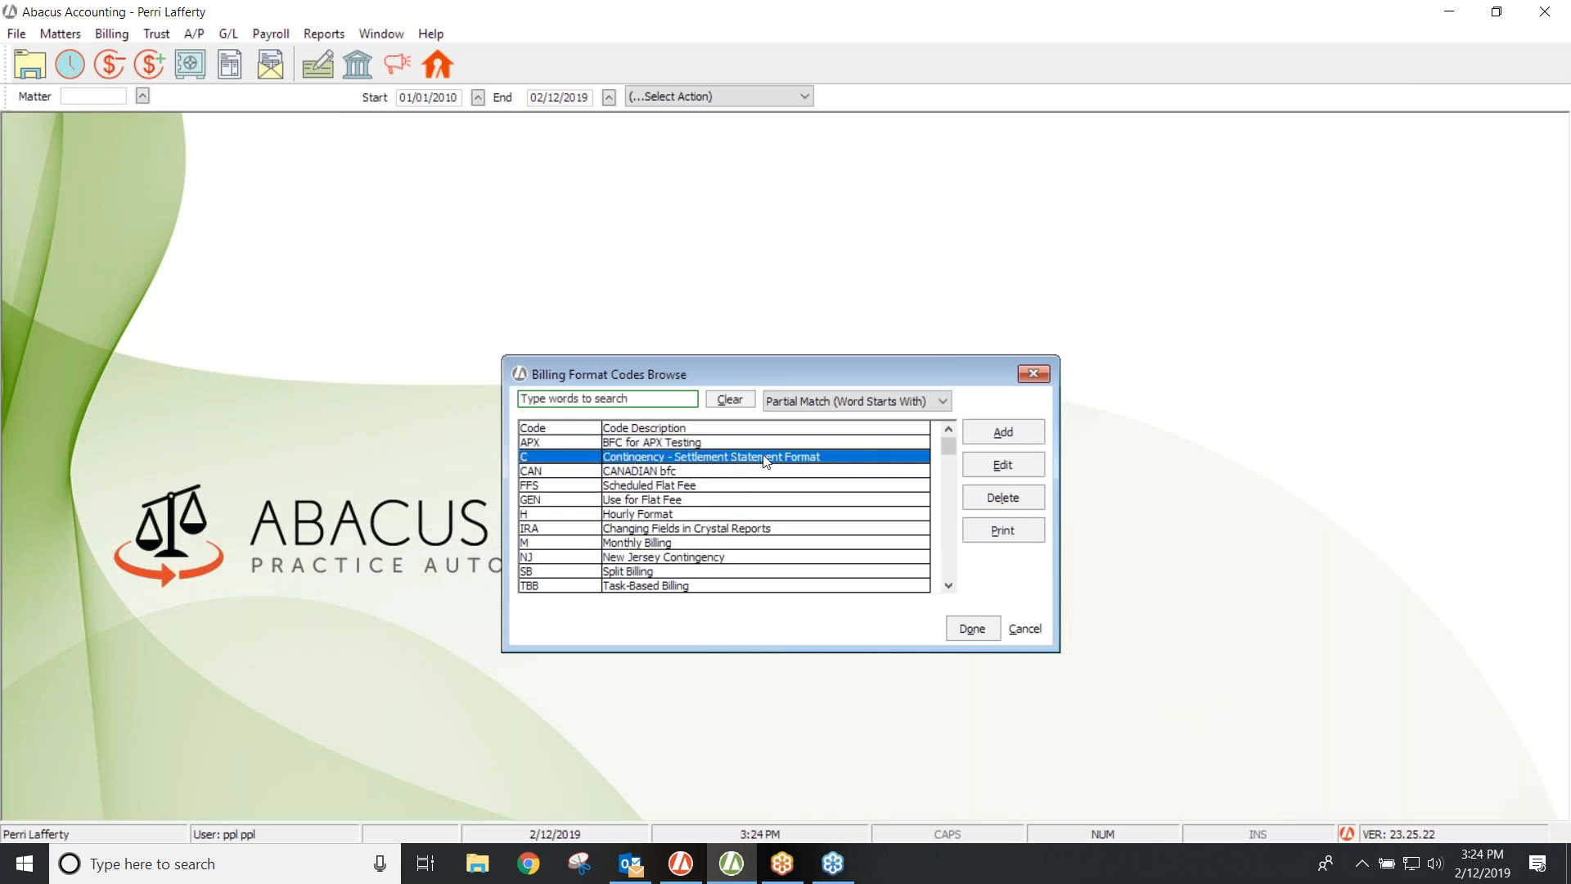
{"action": "left_click", "coordinate": [637, 560]}
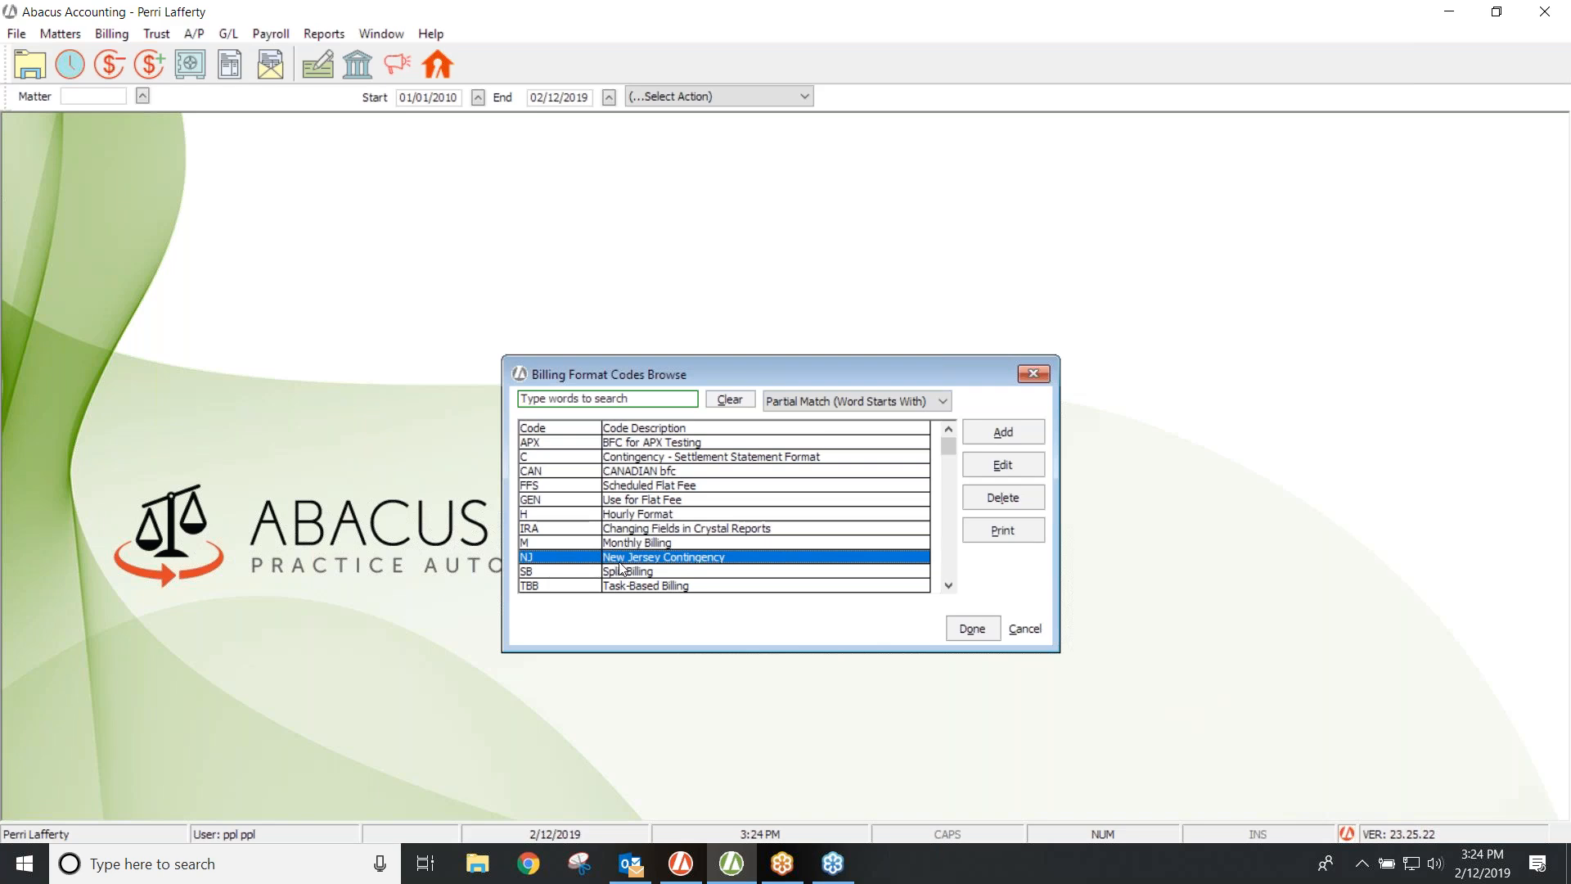
{"action": "left_click", "coordinate": [618, 456]}
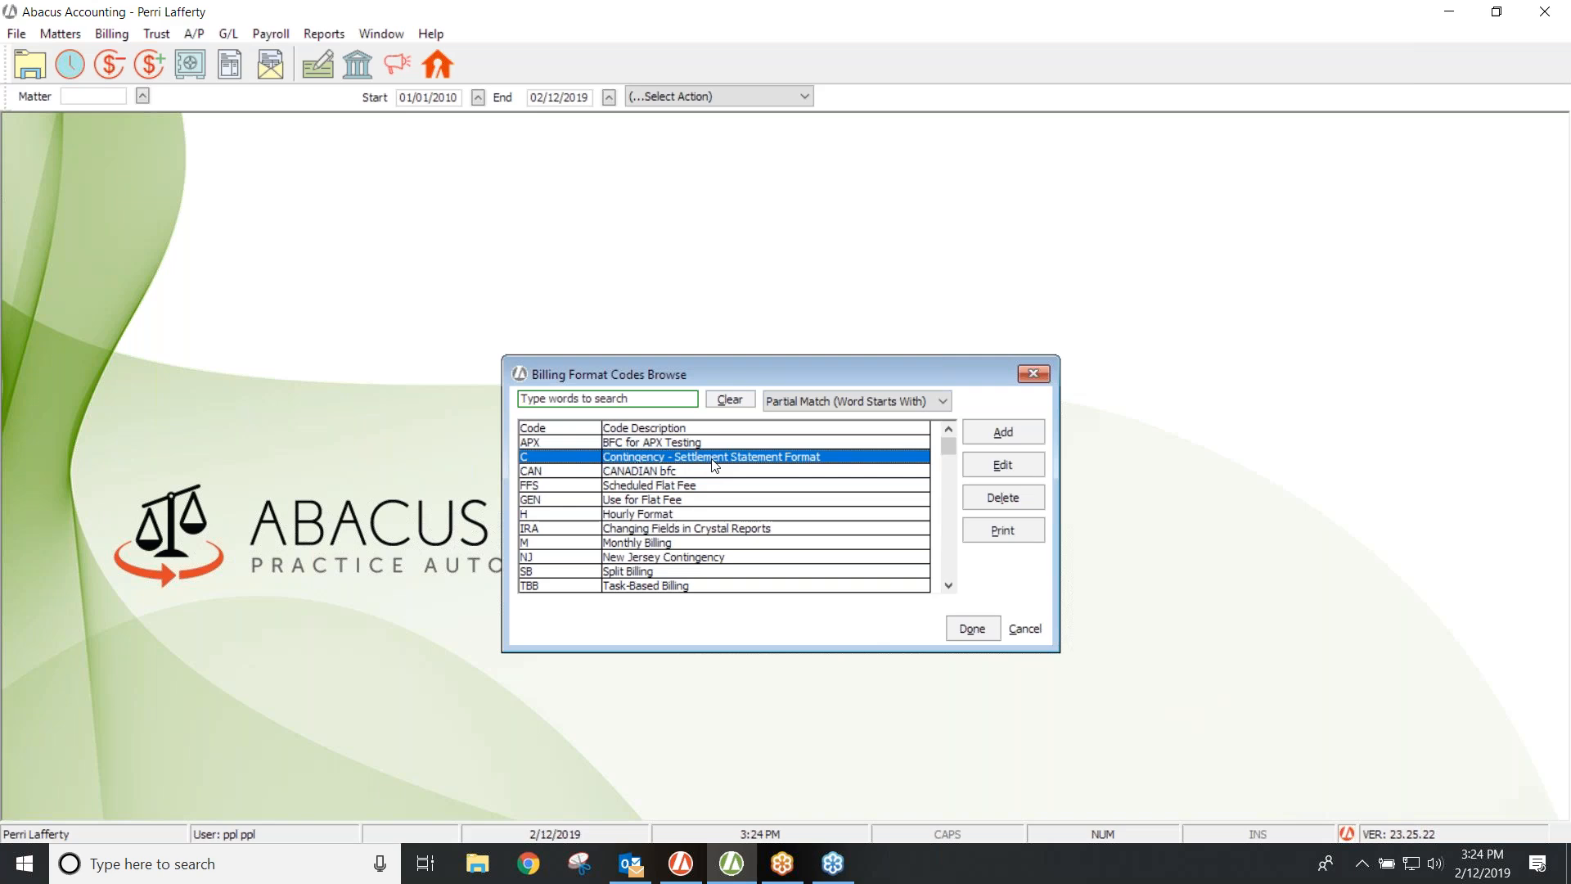
{"action": "left_click", "coordinate": [987, 462]}
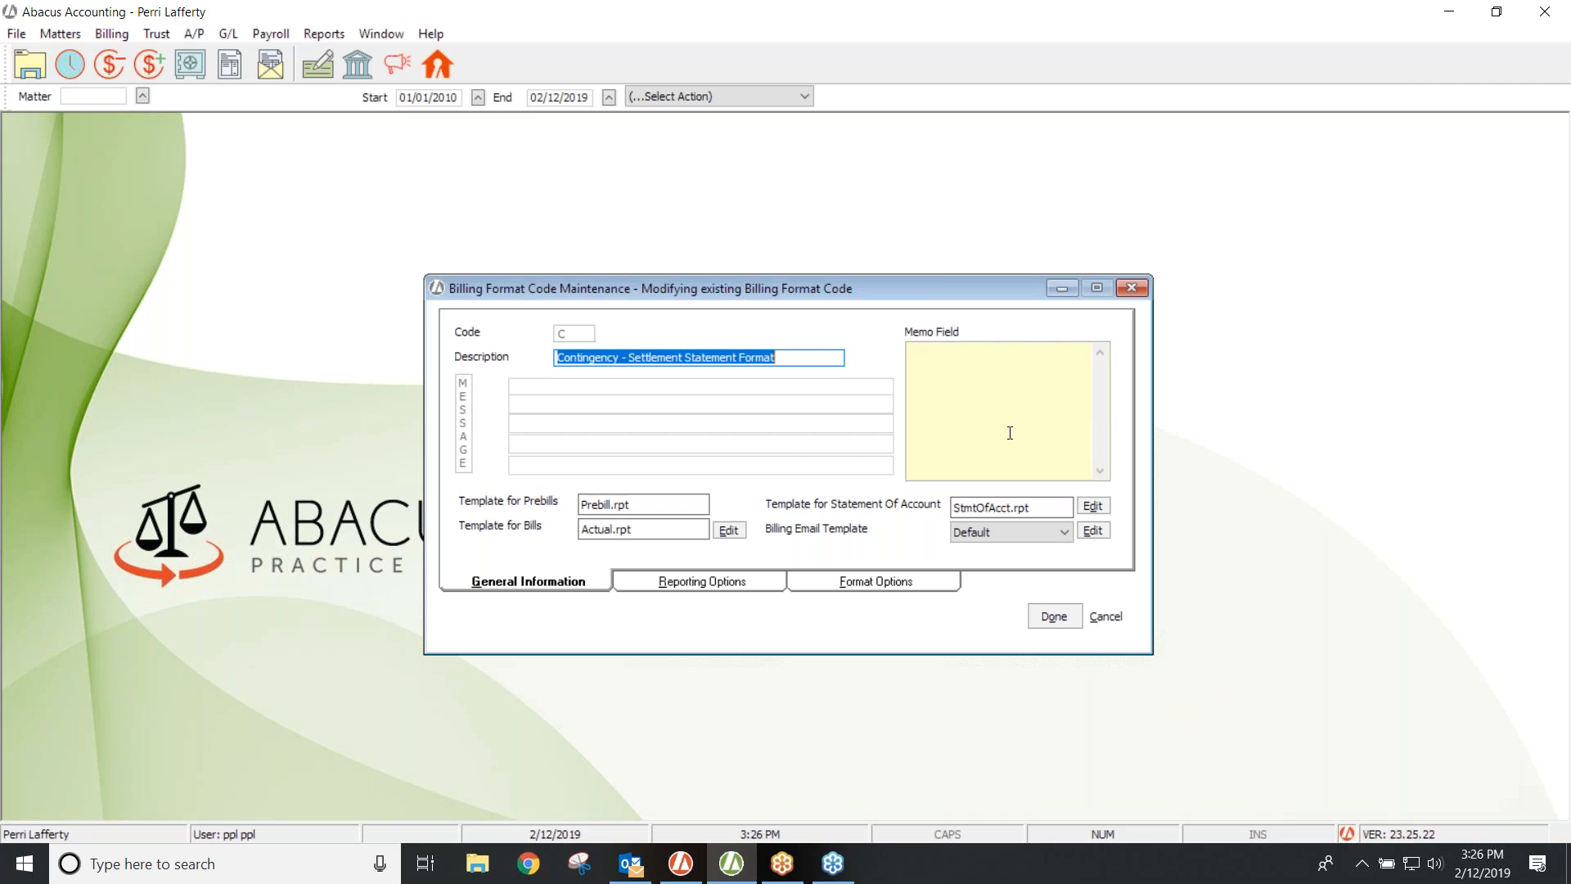
- Turn off Tickets on Bill, Hours Totaled, Fees Totaled and Trust Recapped in the contingency format's reporting options, and close the format code
{"action": "left_click", "coordinate": [670, 584]}
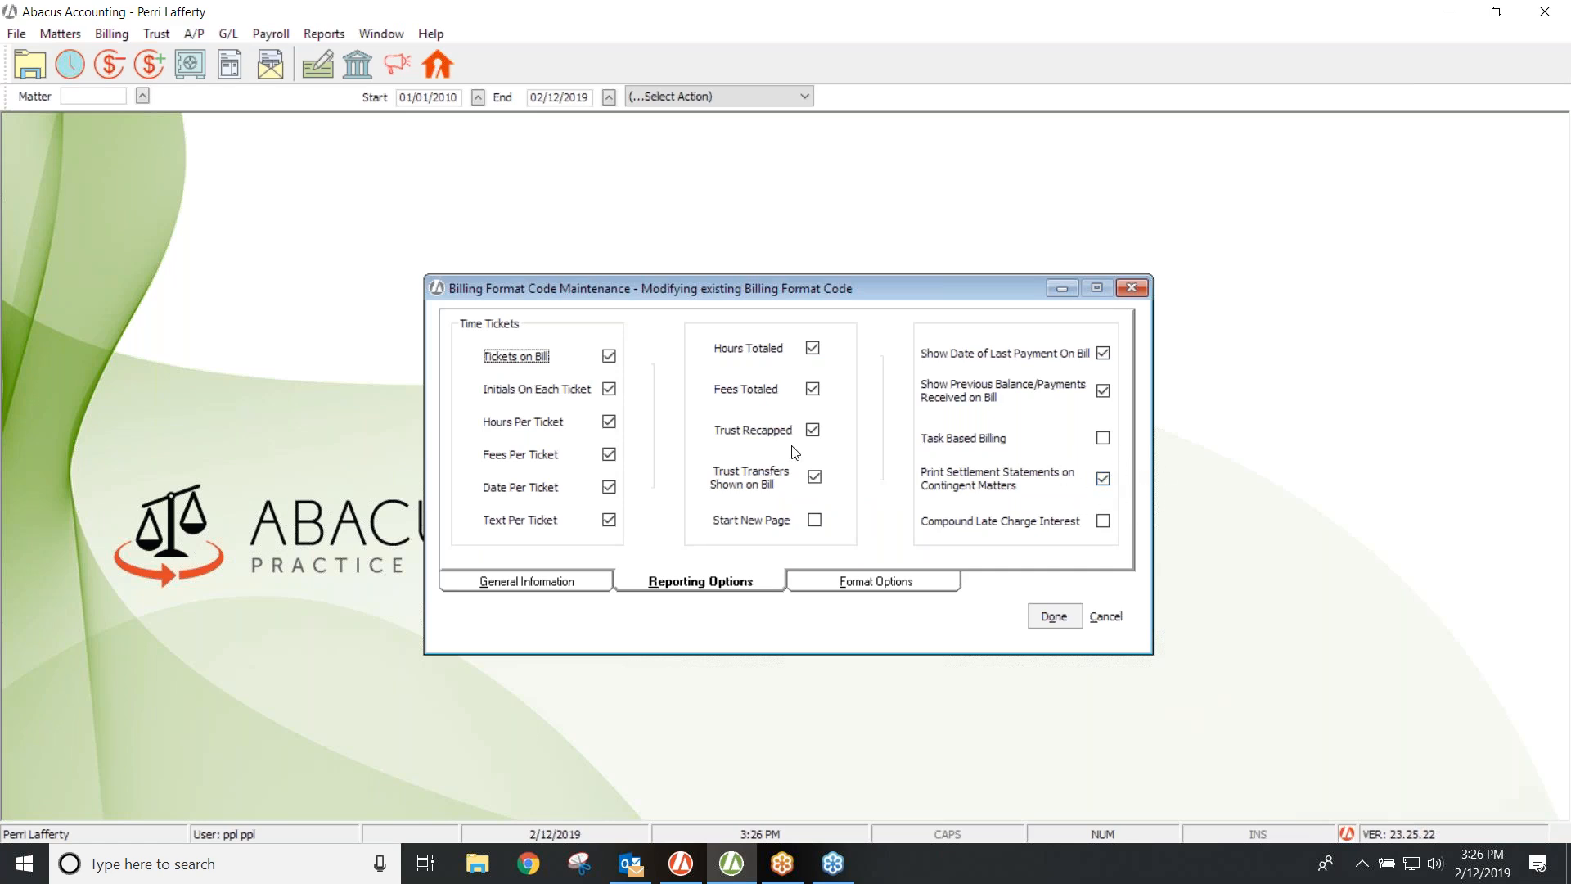
{"action": "left_click", "coordinate": [609, 356]}
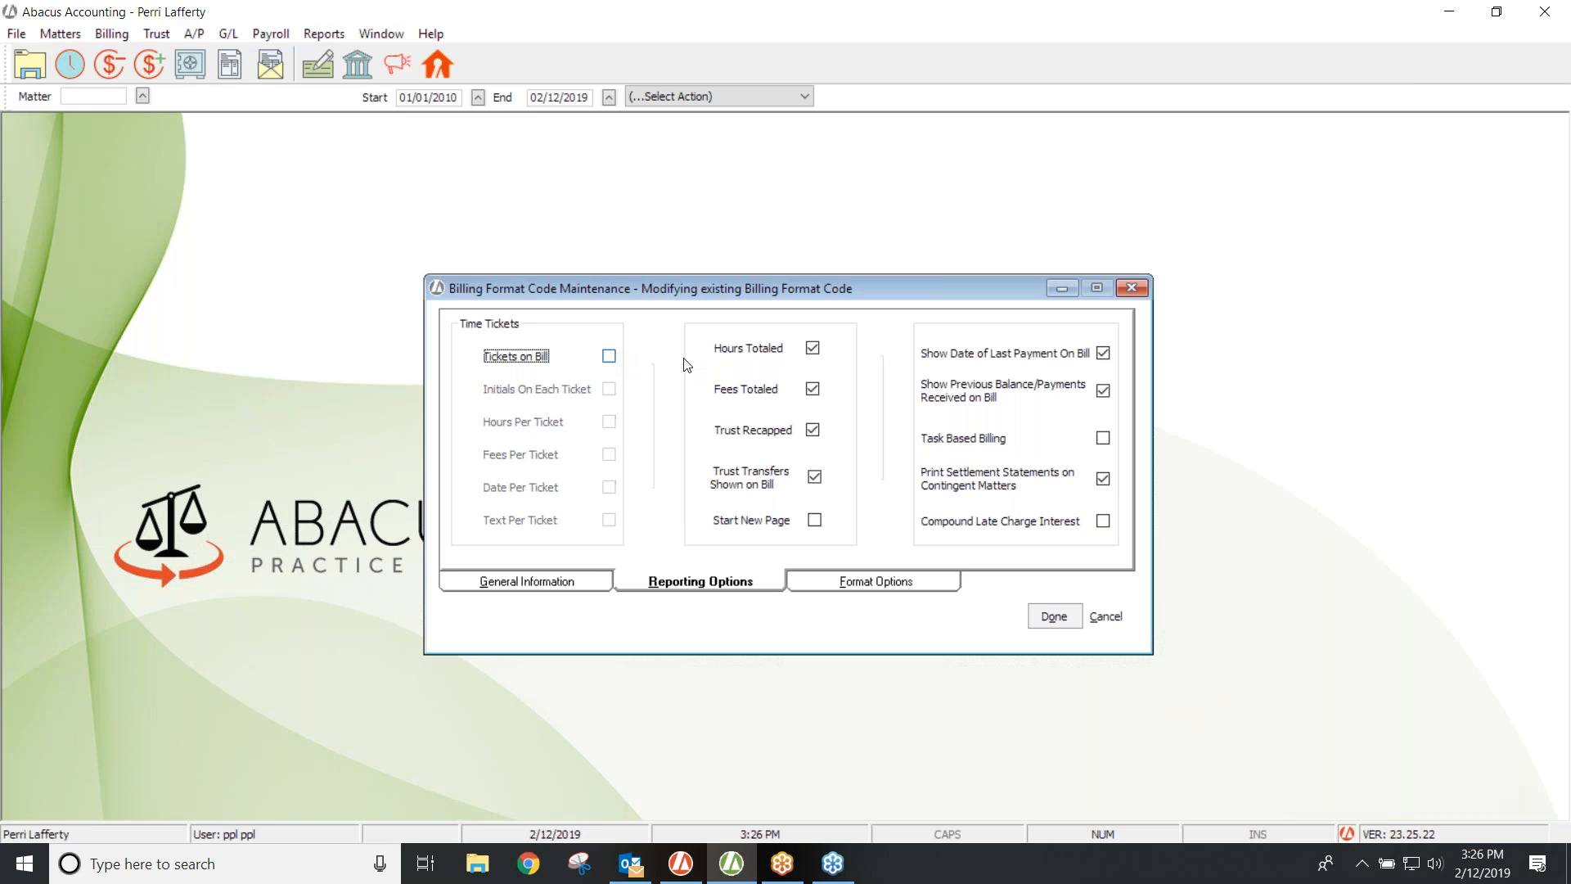
{"action": "left_click", "coordinate": [812, 348]}
{"action": "left_click", "coordinate": [813, 389]}
{"action": "left_click", "coordinate": [812, 430]}
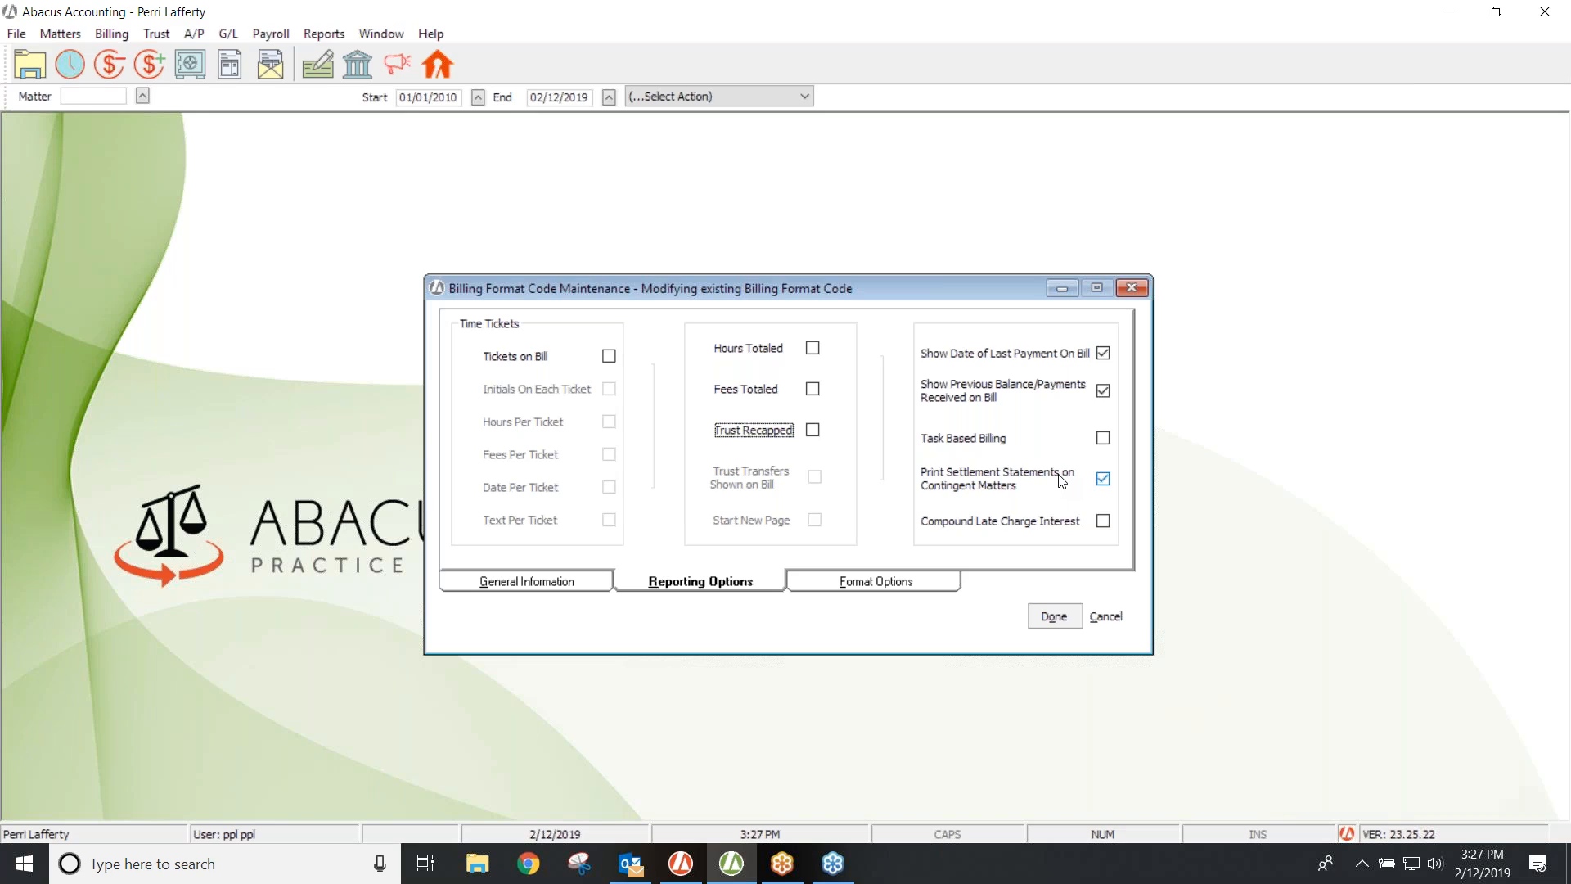
{"action": "left_click", "coordinate": [1131, 287]}
{"action": "left_click", "coordinate": [840, 442]}
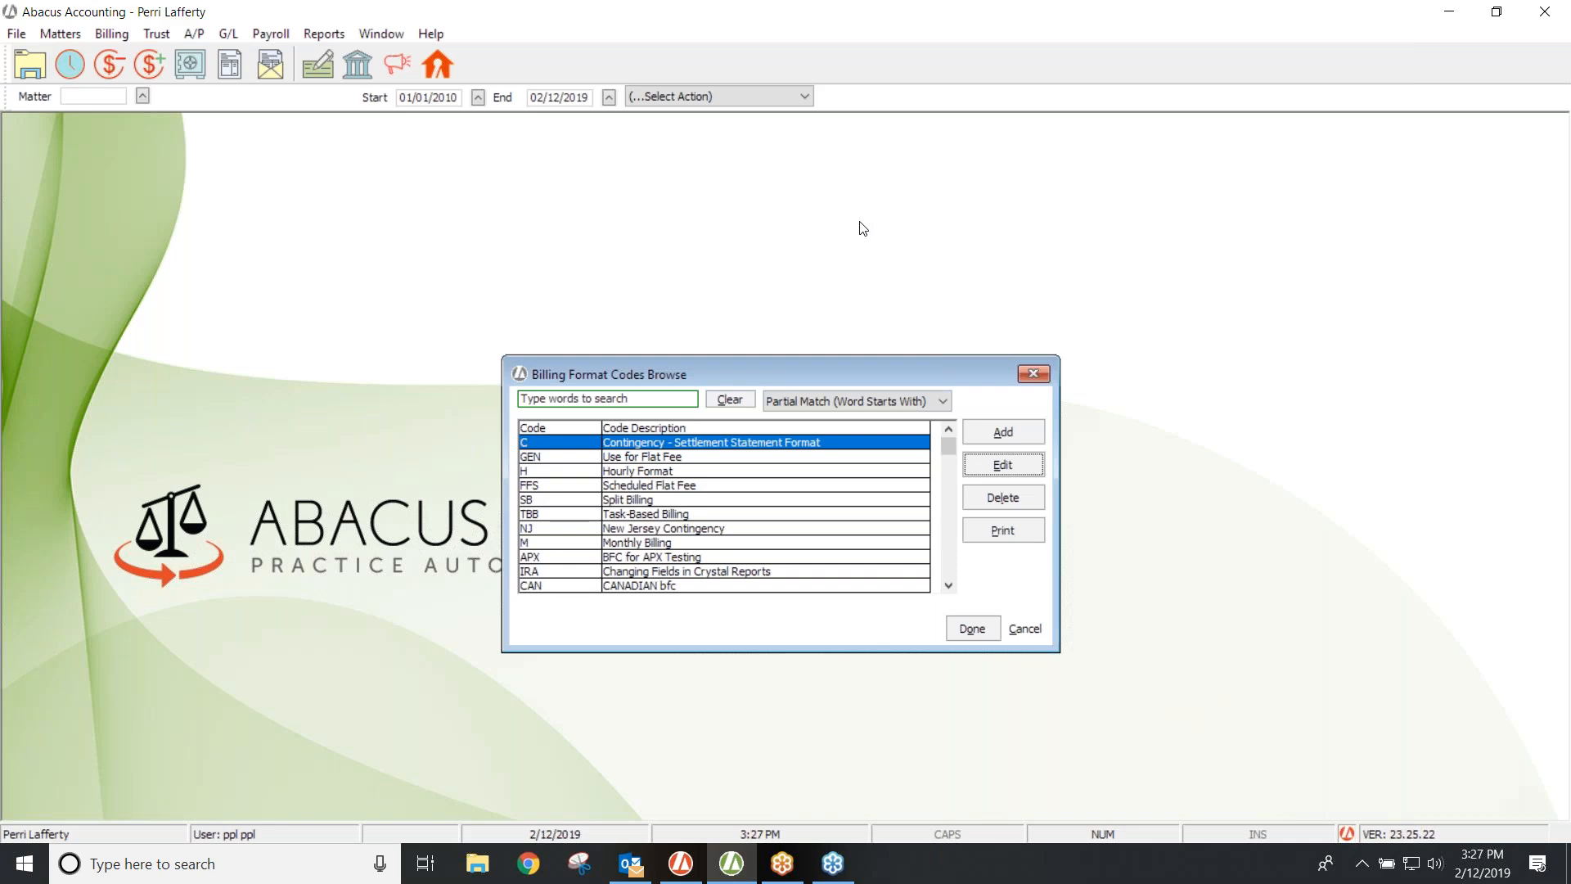
- Close the billing format codes list
{"action": "left_click", "coordinate": [1034, 375]}
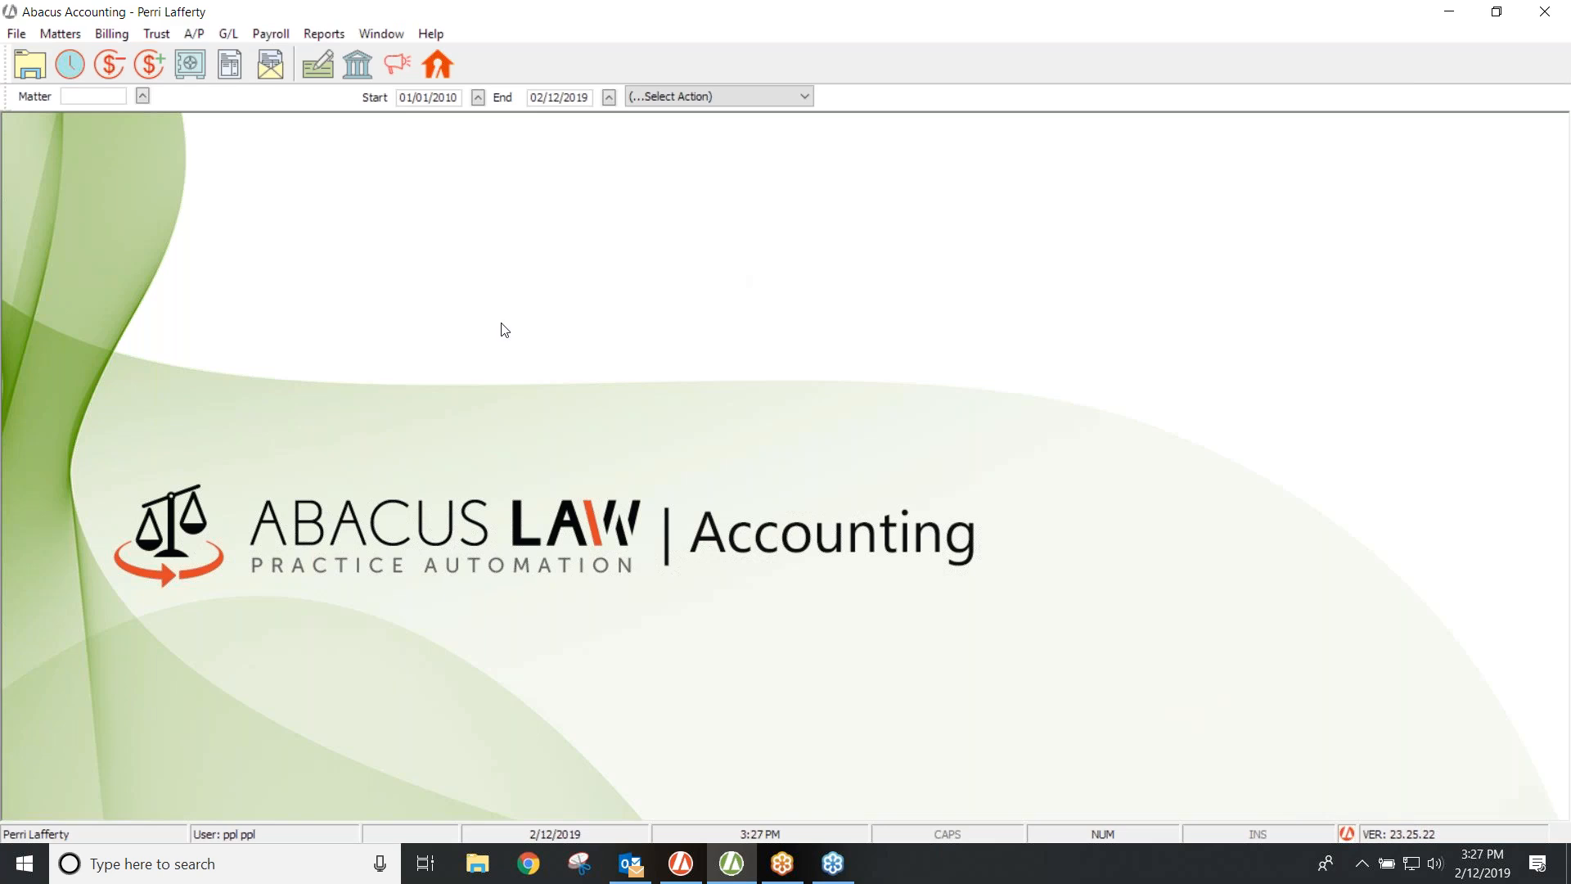
{"action": "left_click", "coordinate": [100, 36]}
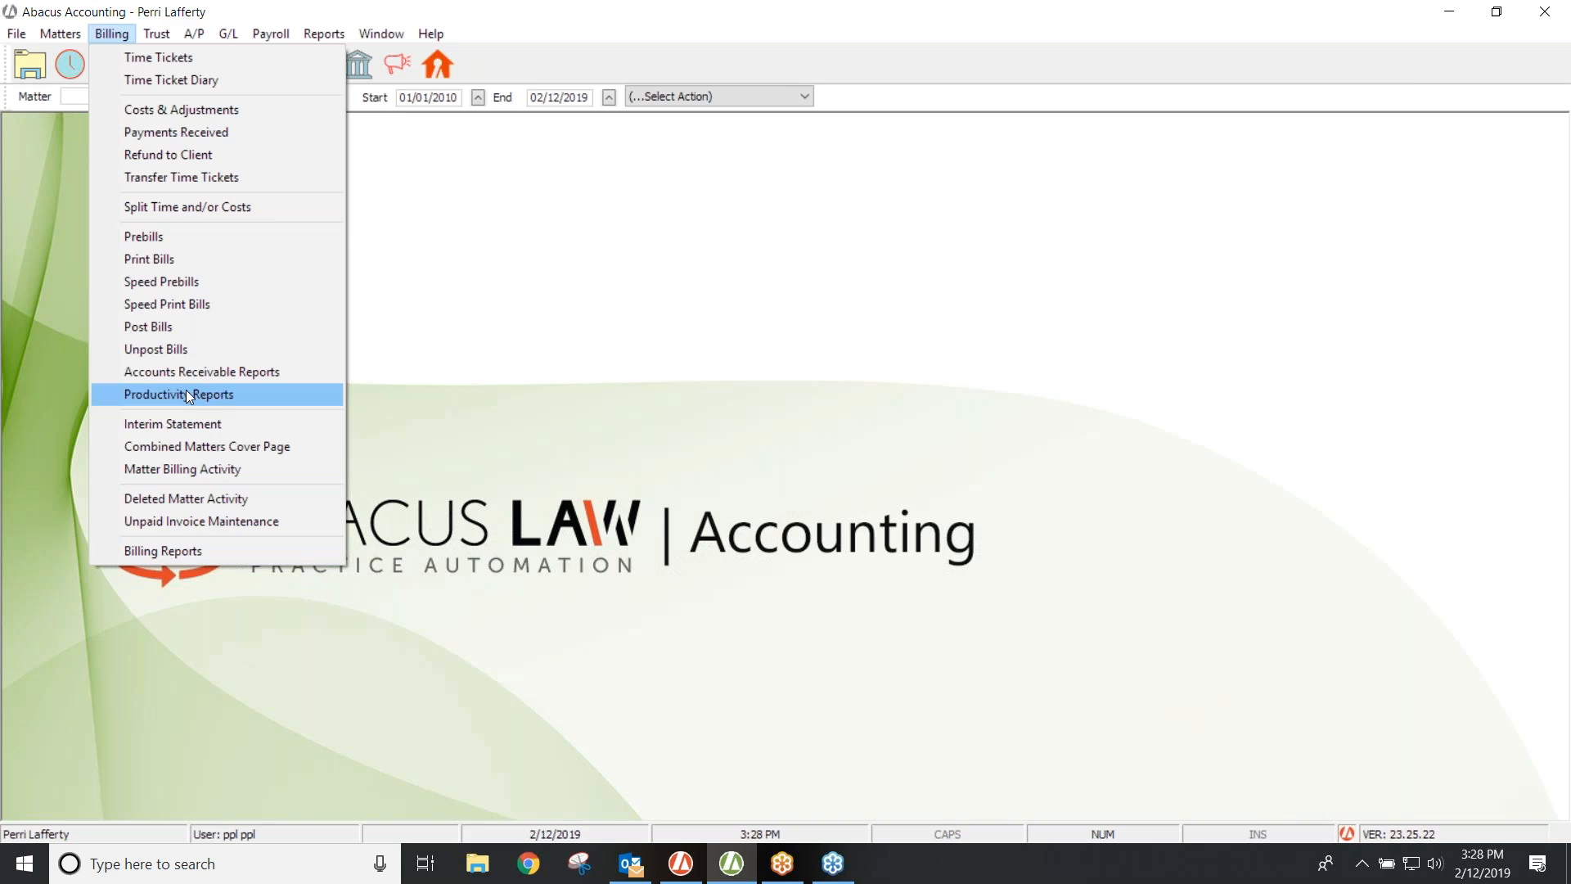
{"action": "left_click", "coordinate": [509, 342]}
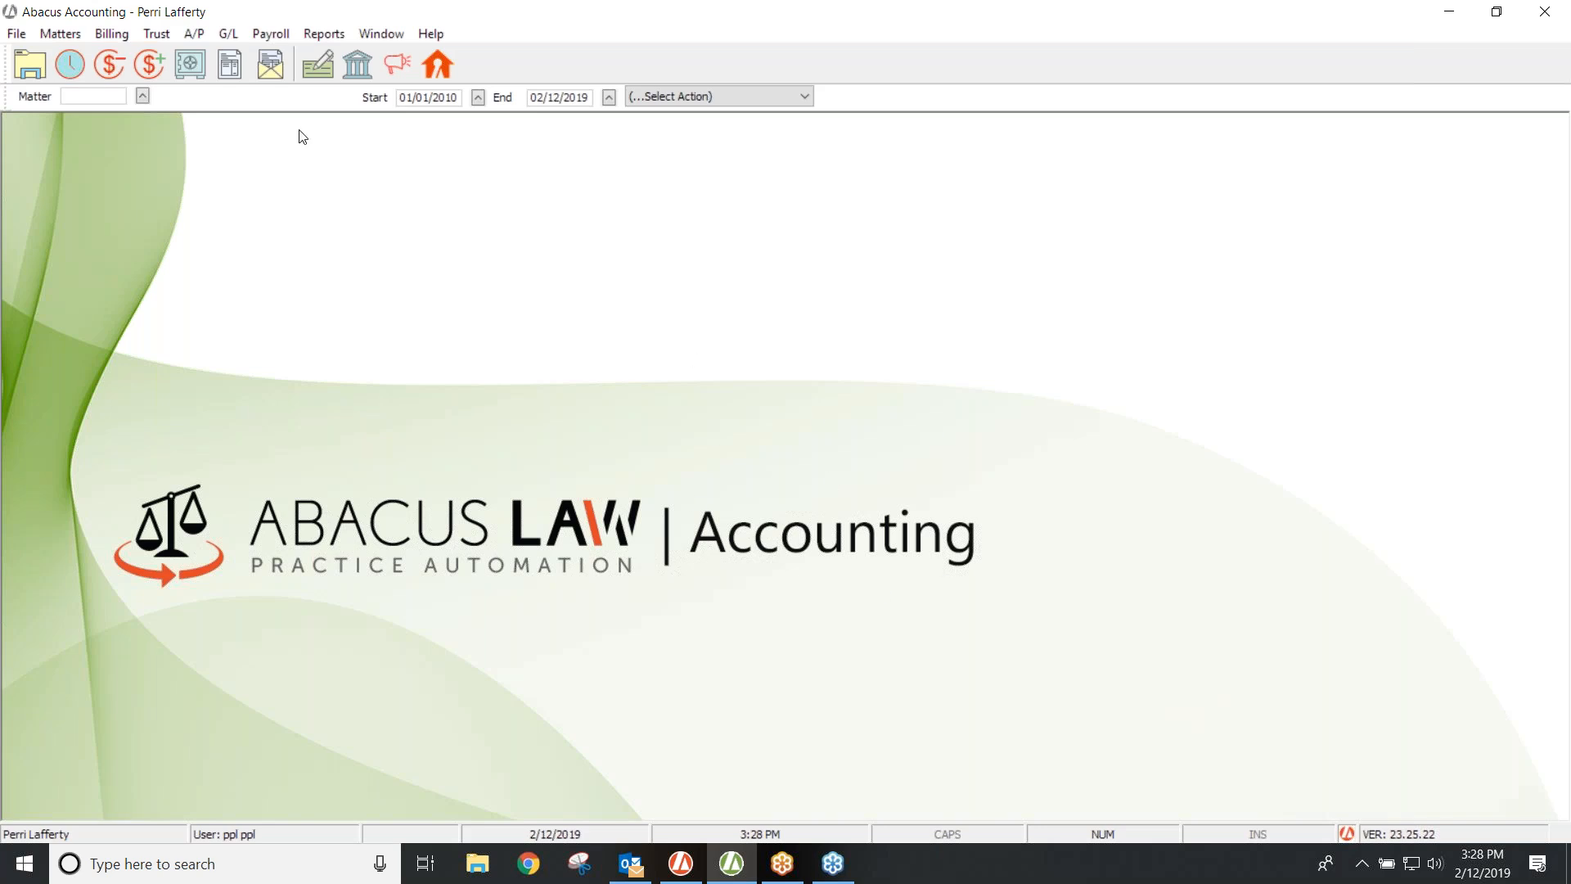
- Start a new costs and adjustments entry for the client's matter against City Clinic
{"action": "left_click", "coordinate": [100, 36]}
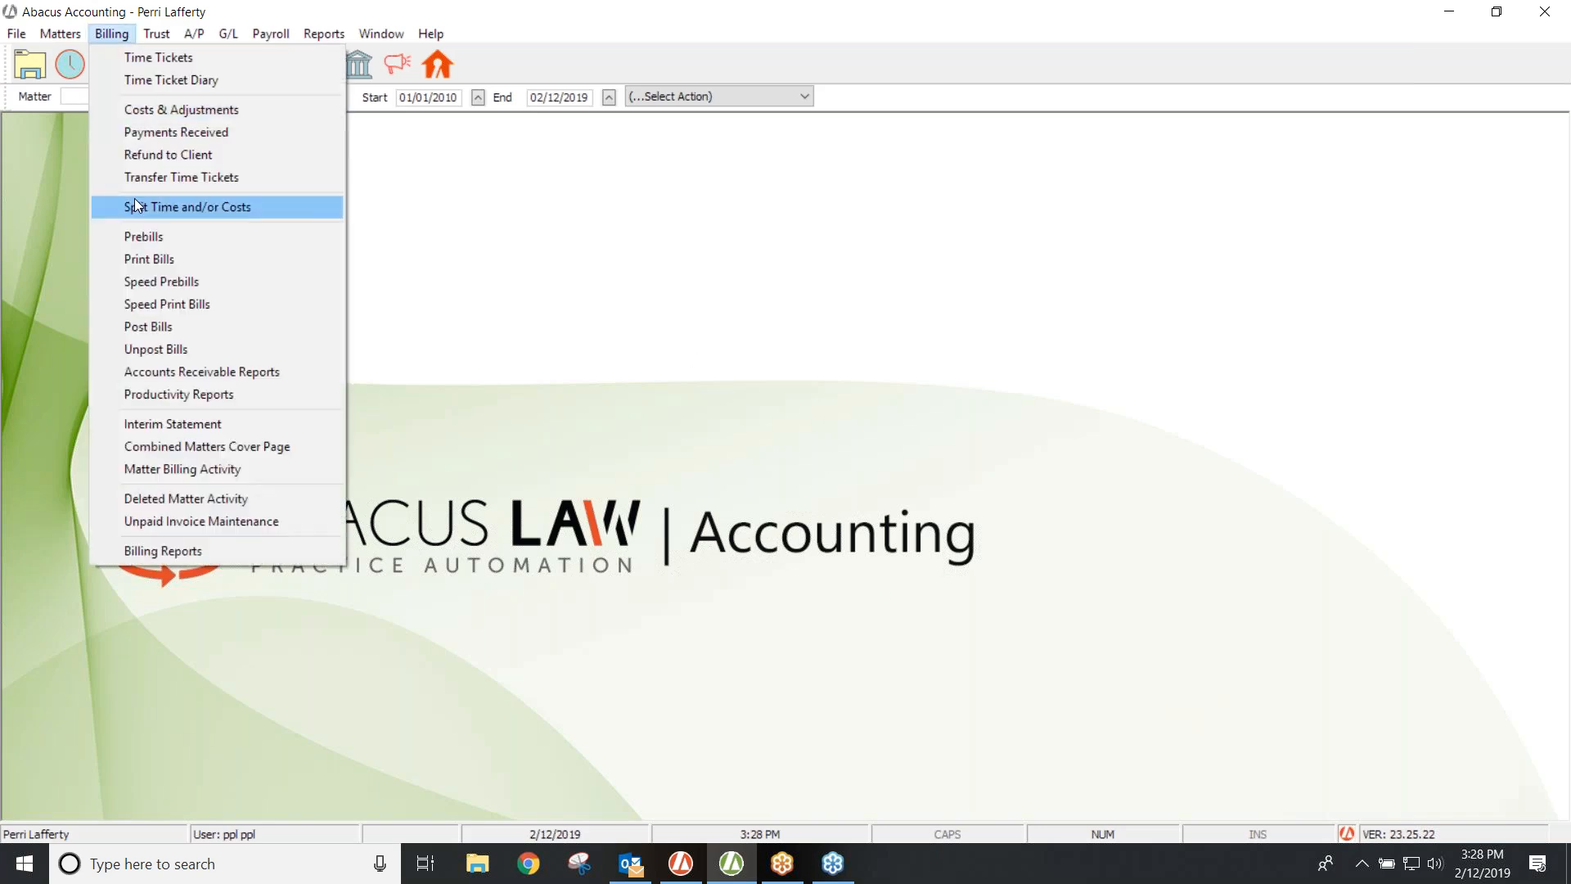
{"action": "mouse_move", "coordinate": [194, 42]}
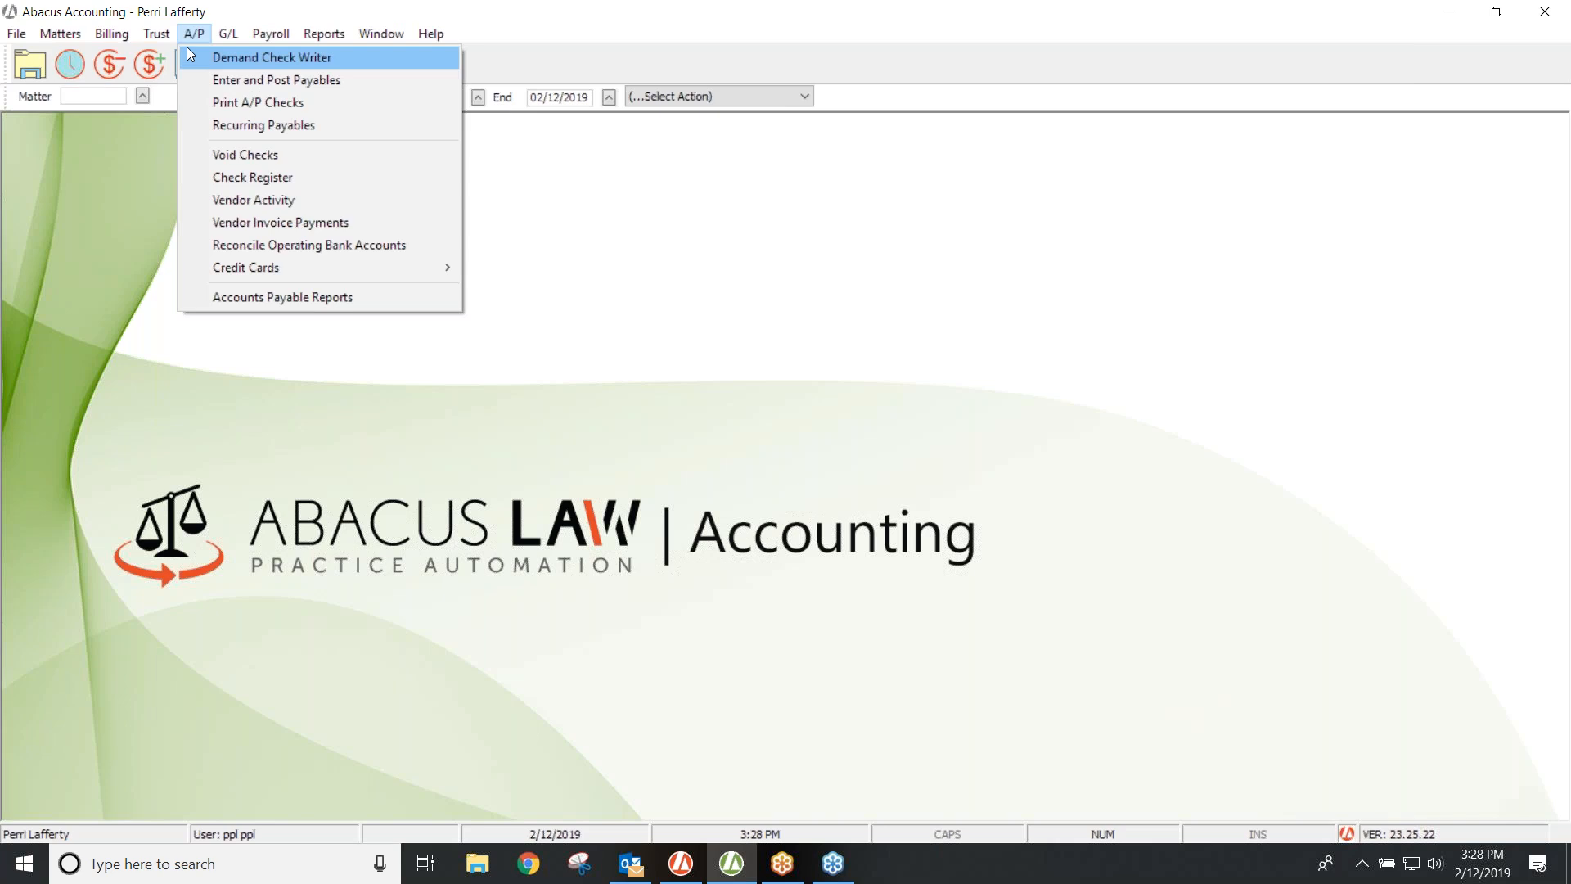
{"action": "mouse_move", "coordinate": [120, 45]}
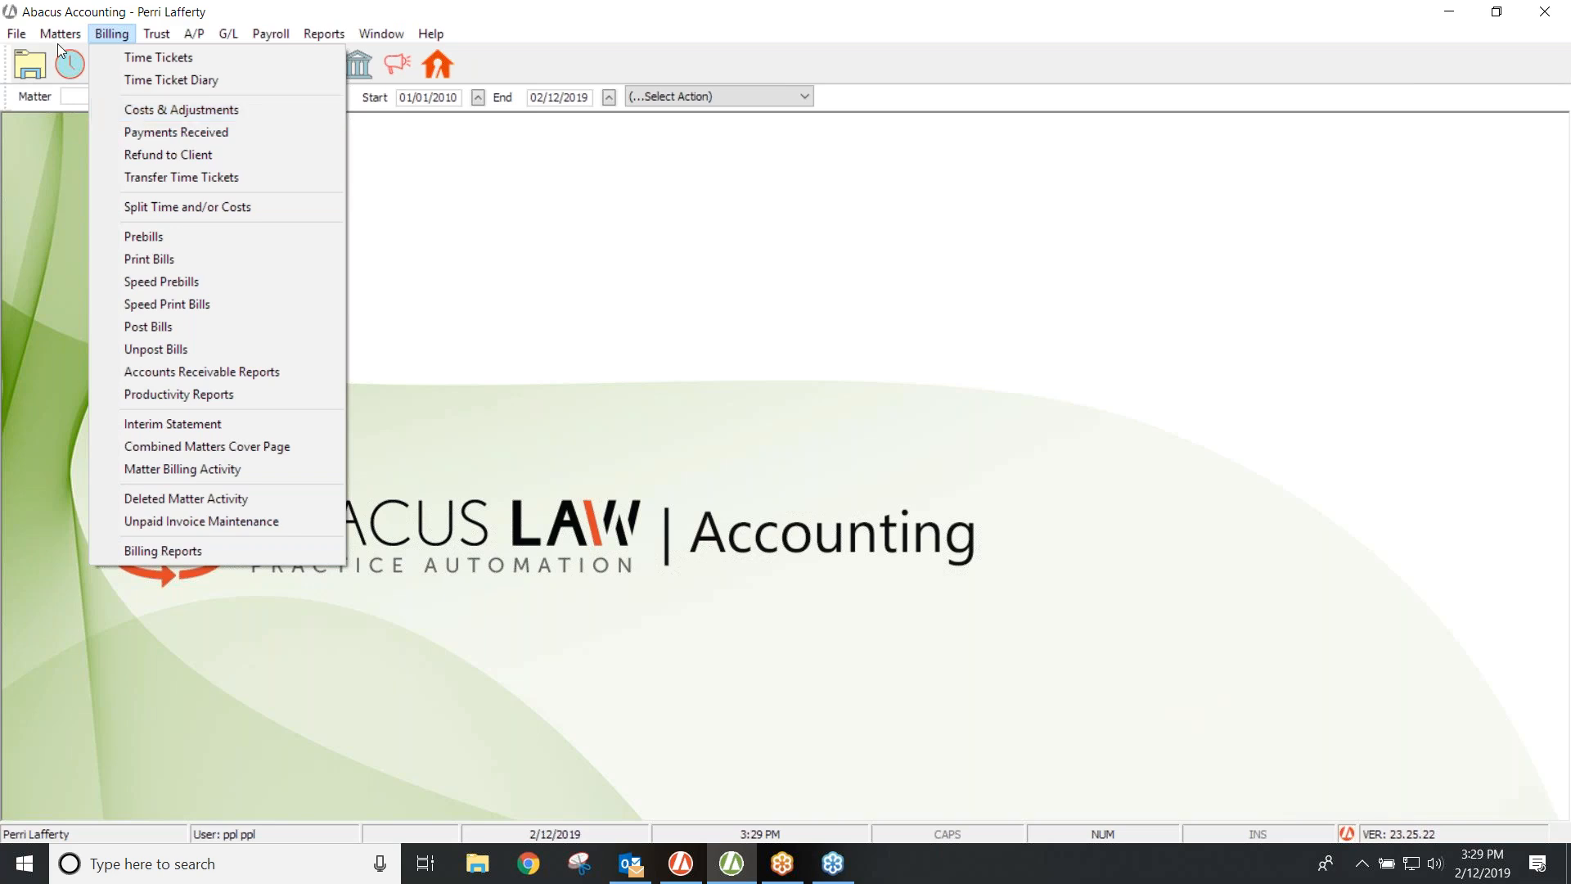
{"action": "mouse_move", "coordinate": [60, 33]}
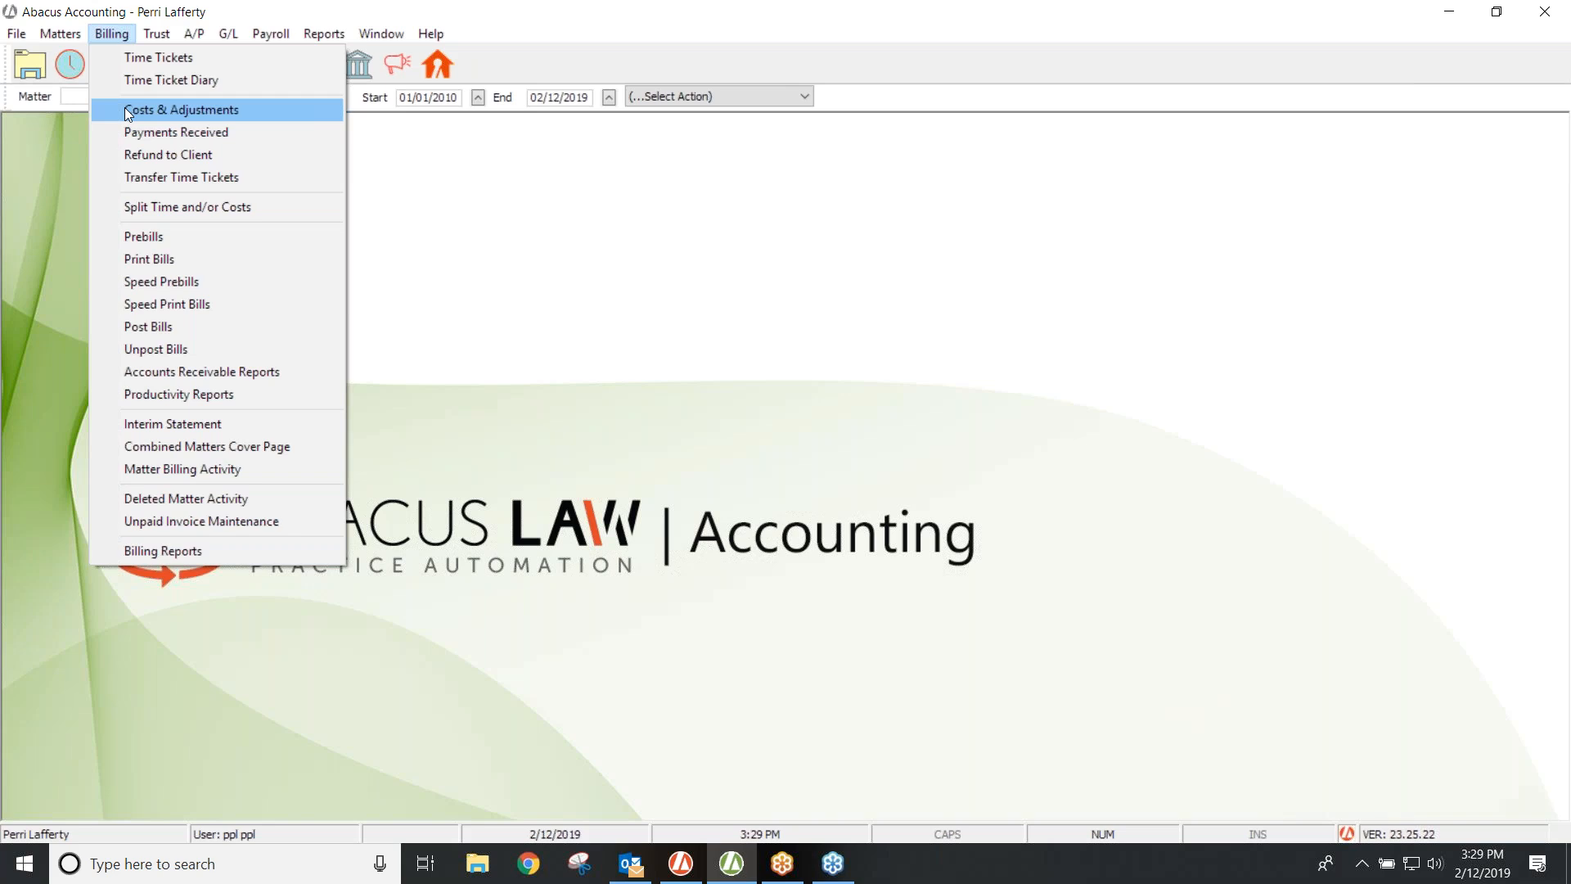
{"action": "left_click", "coordinate": [127, 110]}
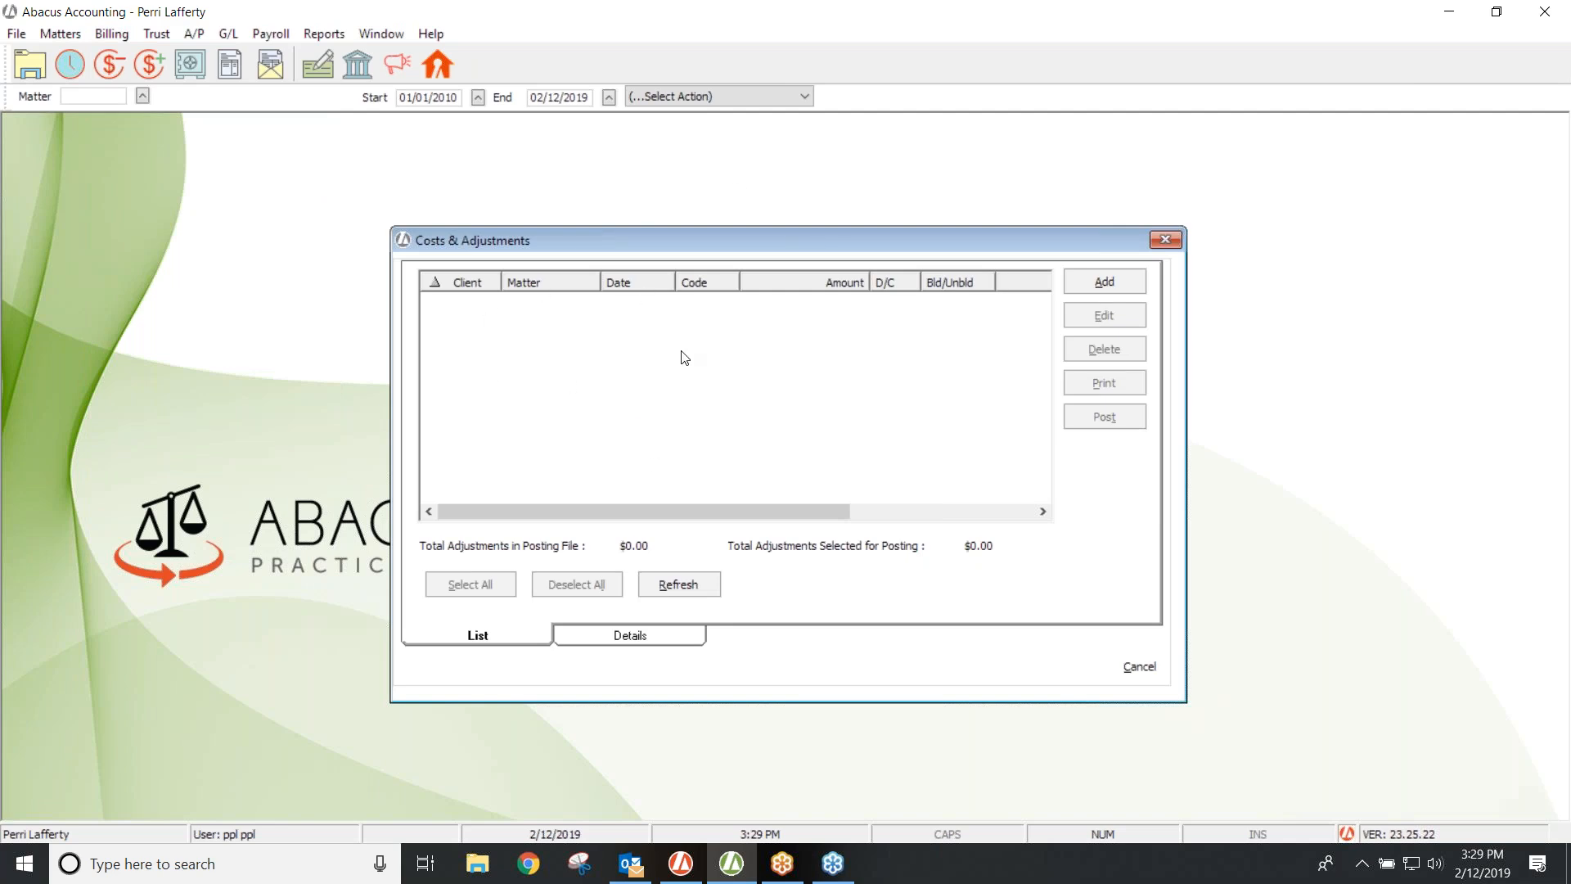
{"action": "left_click", "coordinate": [1087, 281]}
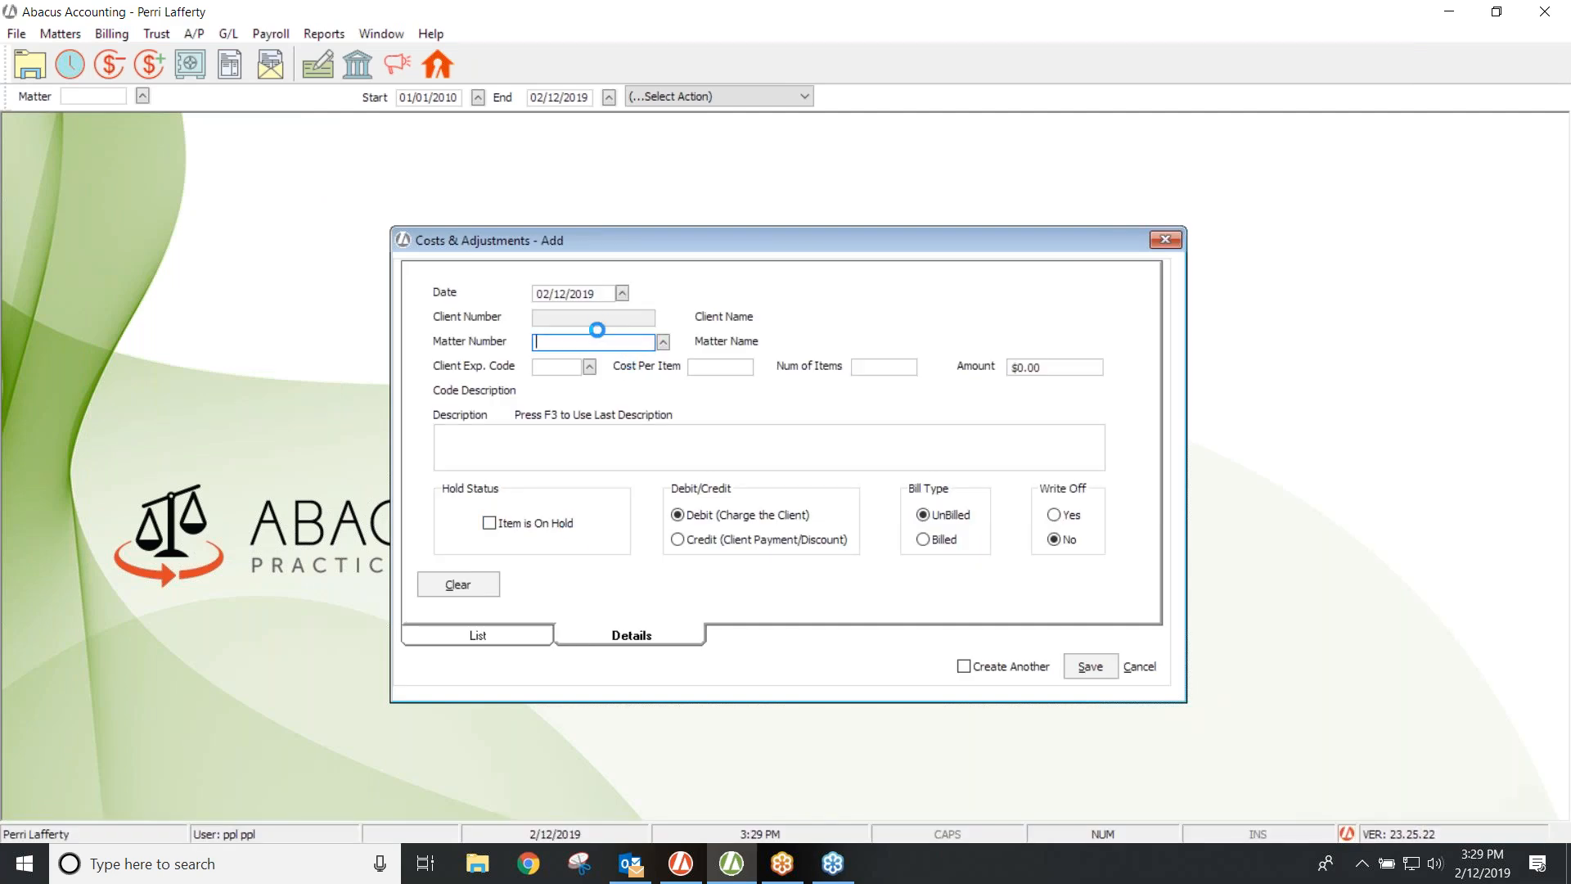
{"action": "left_click", "coordinate": [663, 342]}
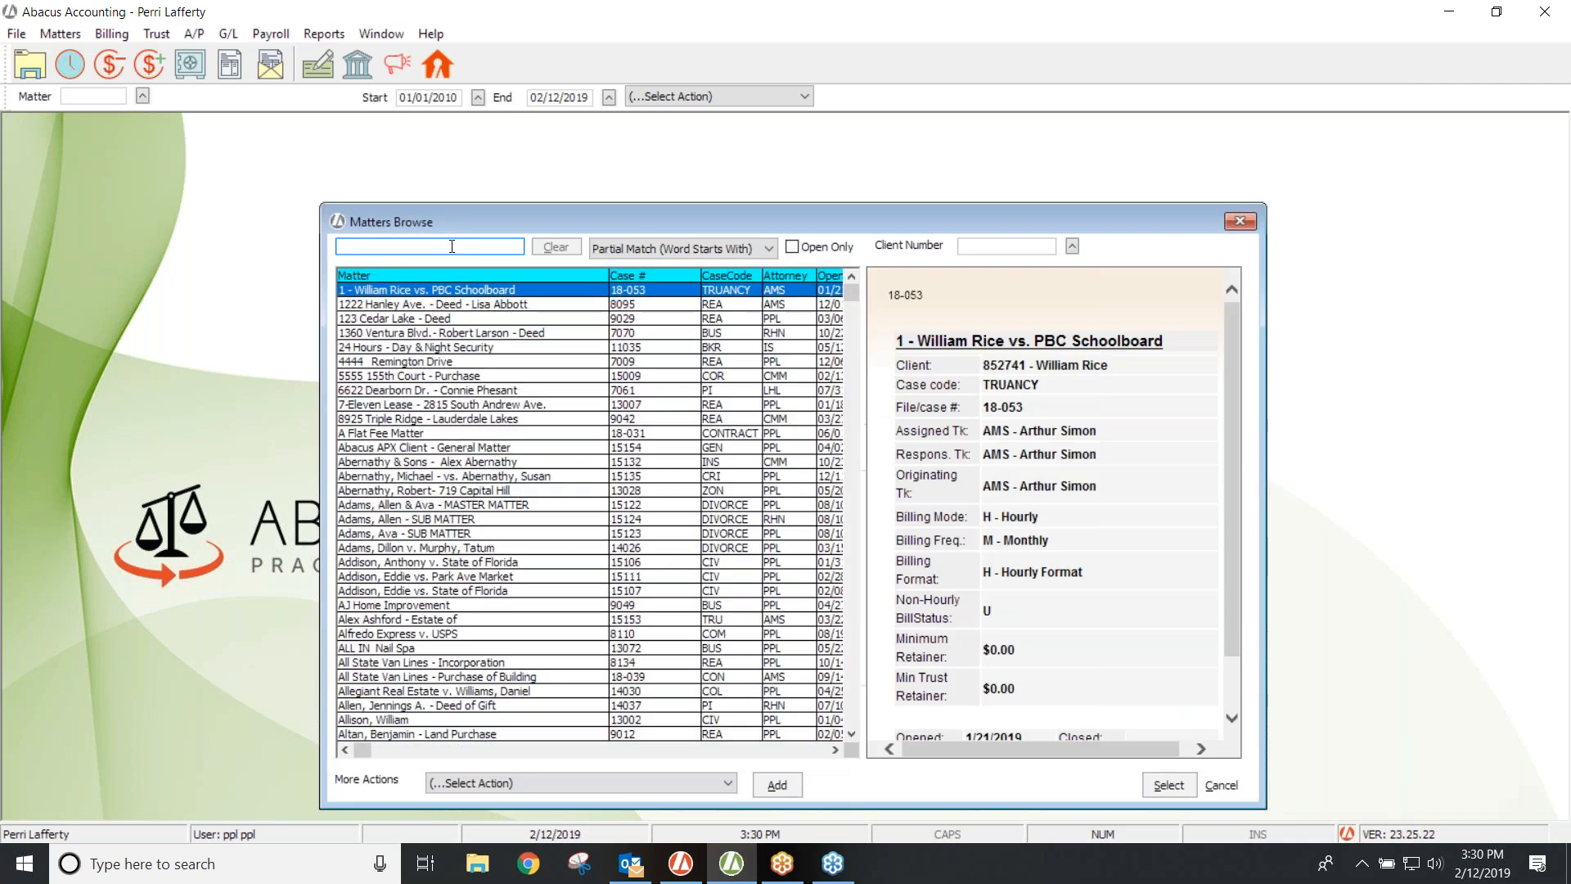
{"action": "type", "text": "clara"}
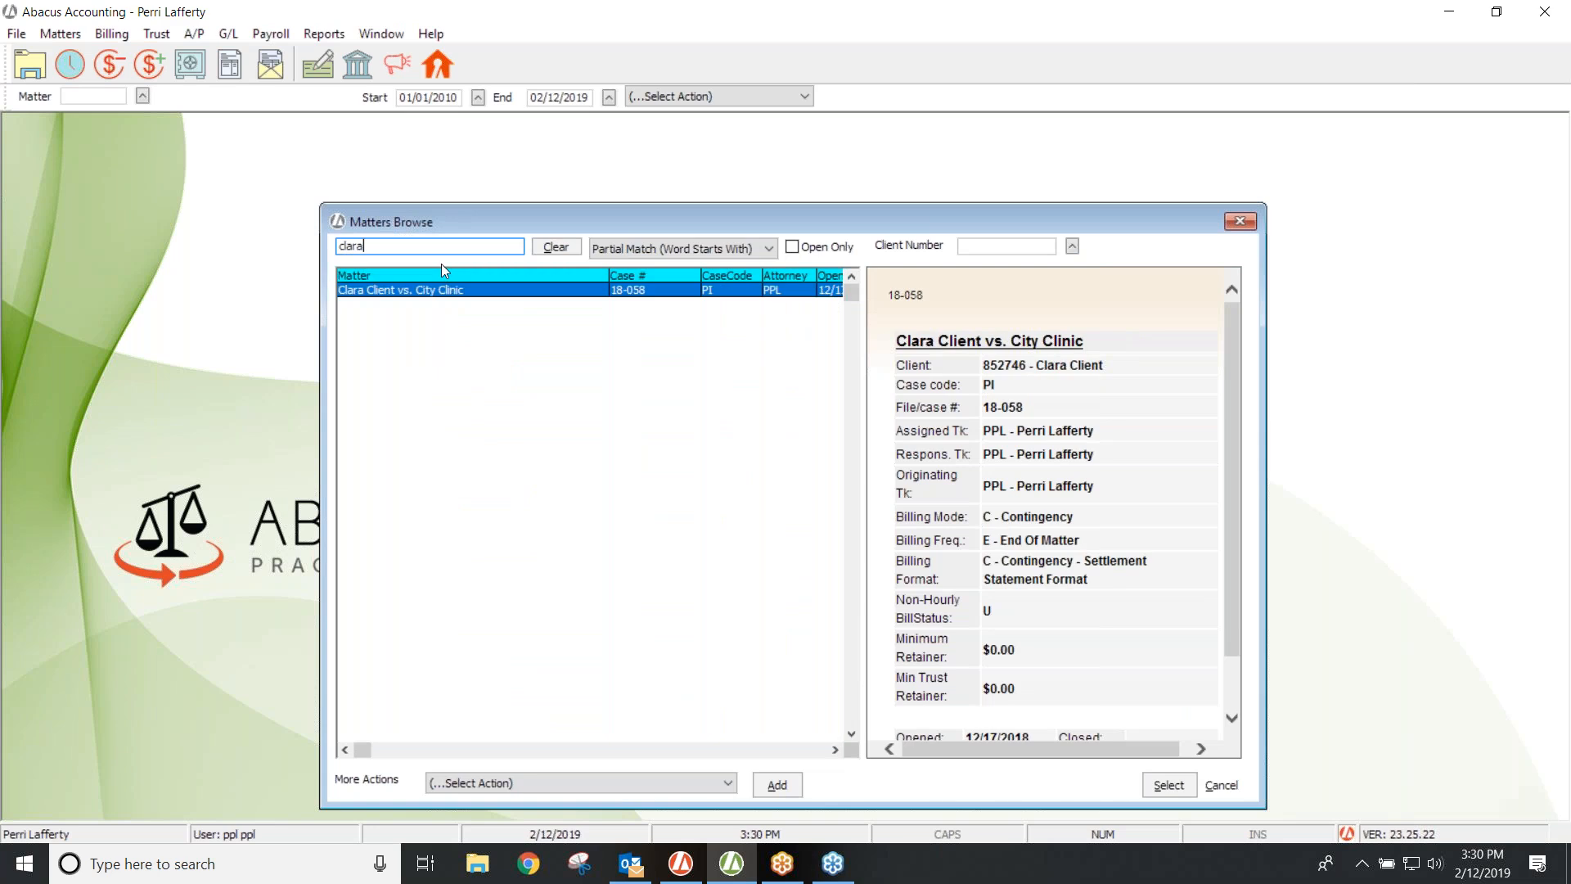
{"action": "double_click", "coordinate": [442, 291]}
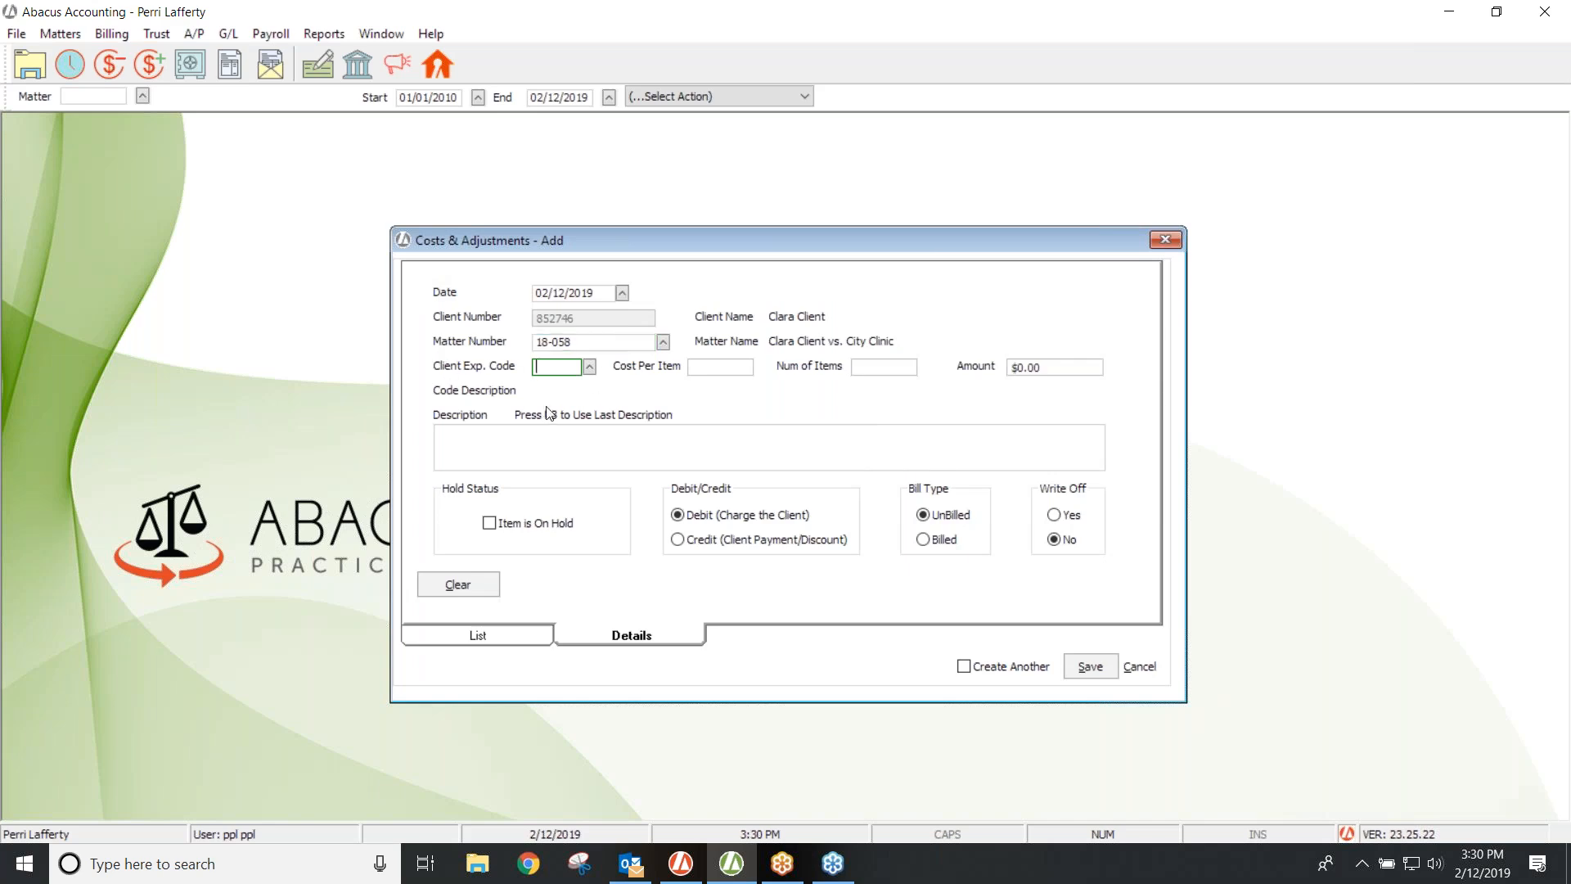
- Set the entry's client expense code to FAX (Facsimile Charges) and its number of items to 26
{"action": "left_click", "coordinate": [589, 368]}
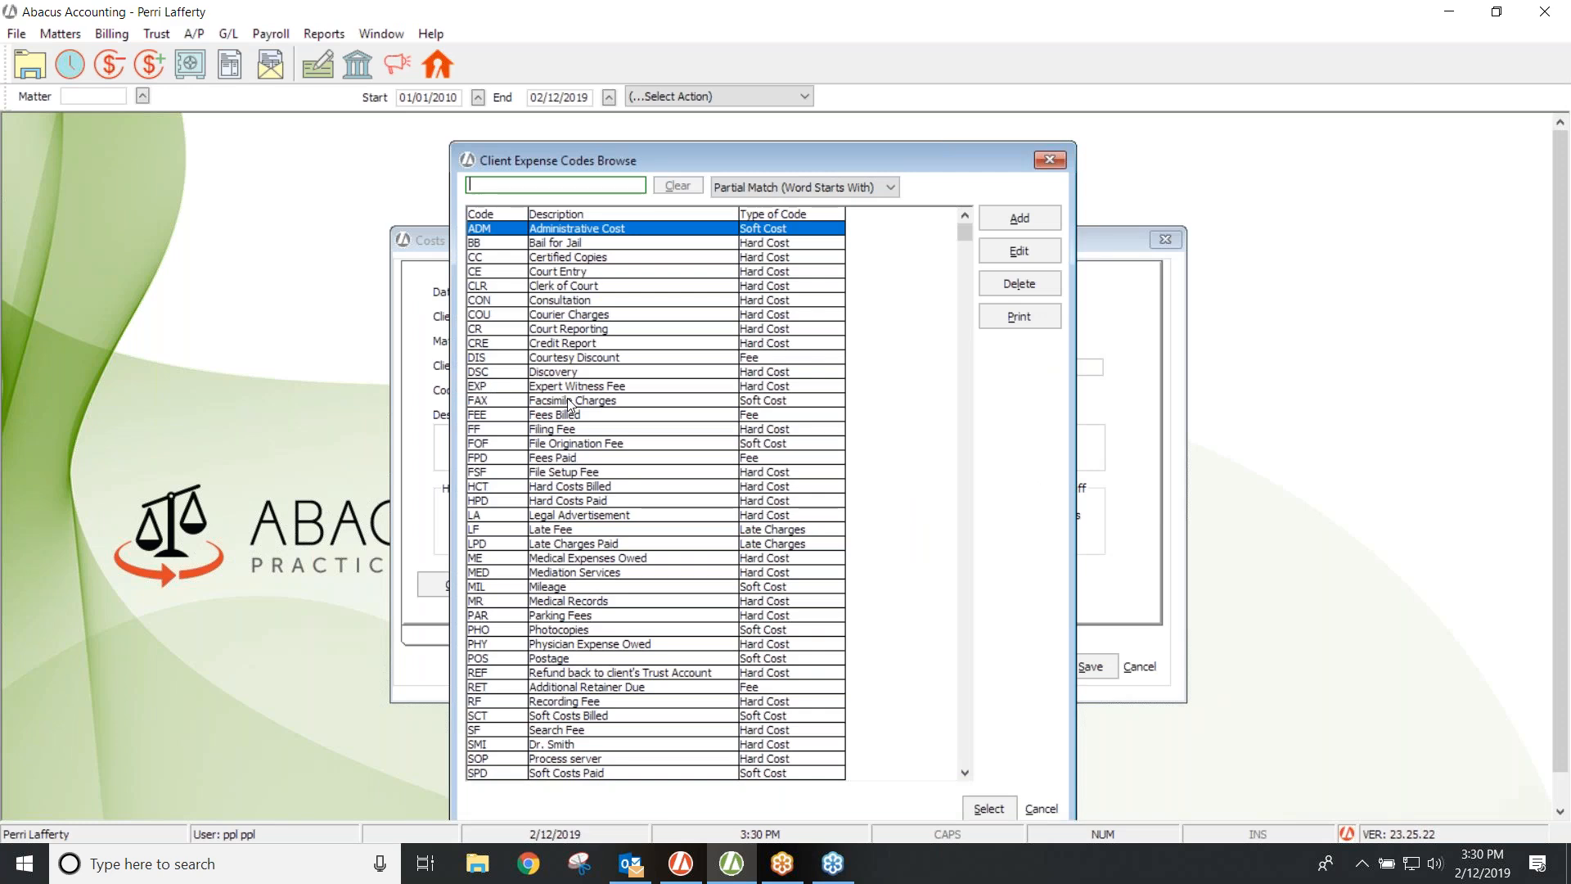
{"action": "double_click", "coordinate": [570, 401]}
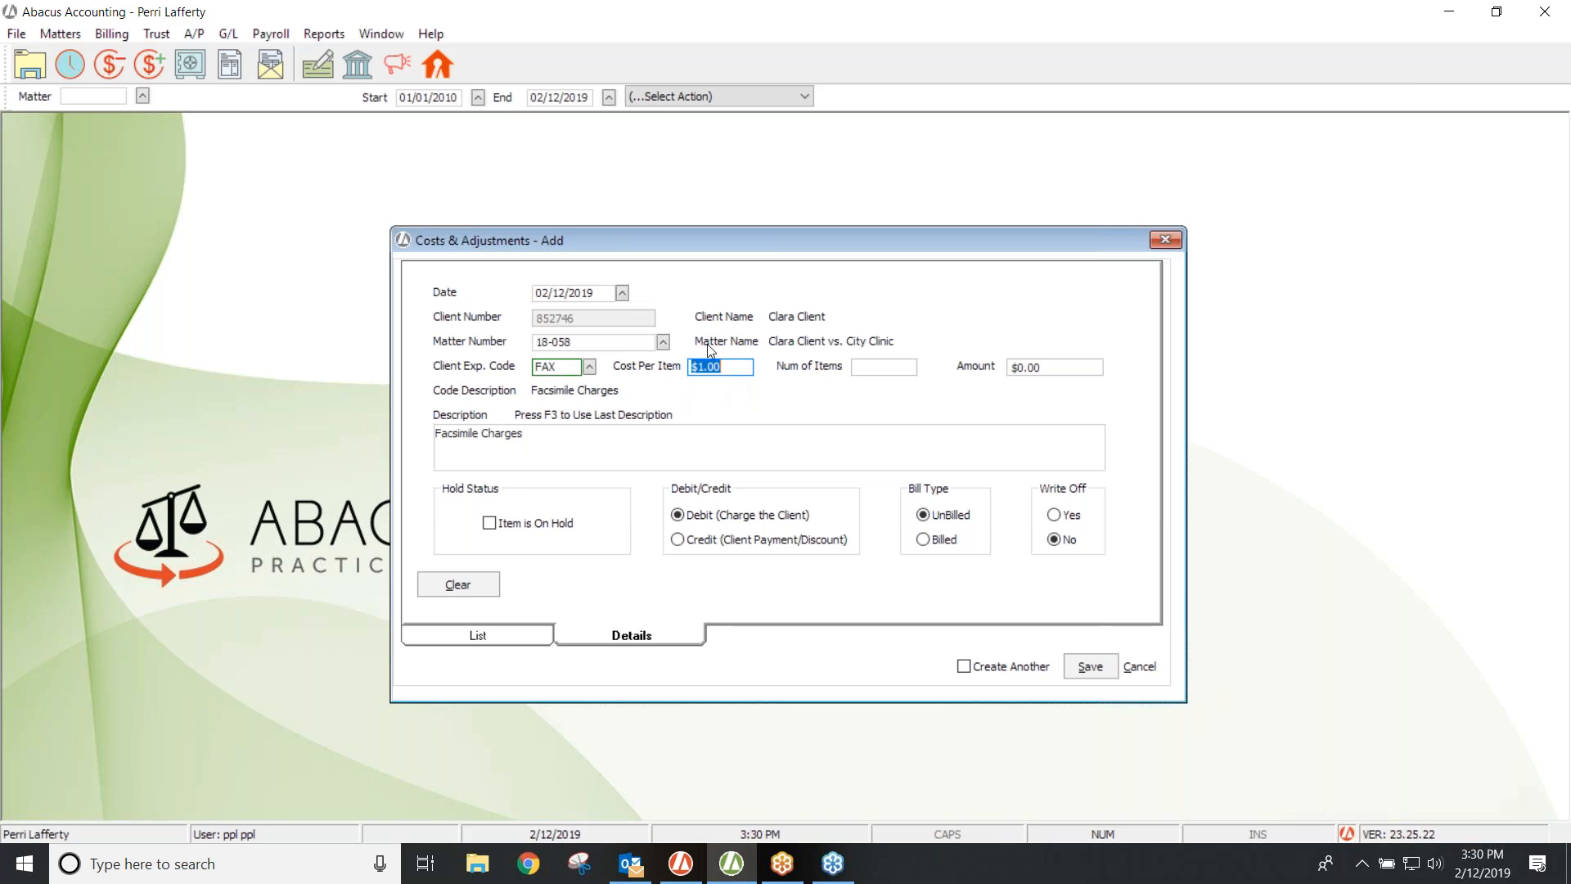
{"action": "key", "text": "Tab"}
{"action": "type", "text": "26"}
{"action": "key", "text": "Tab"}
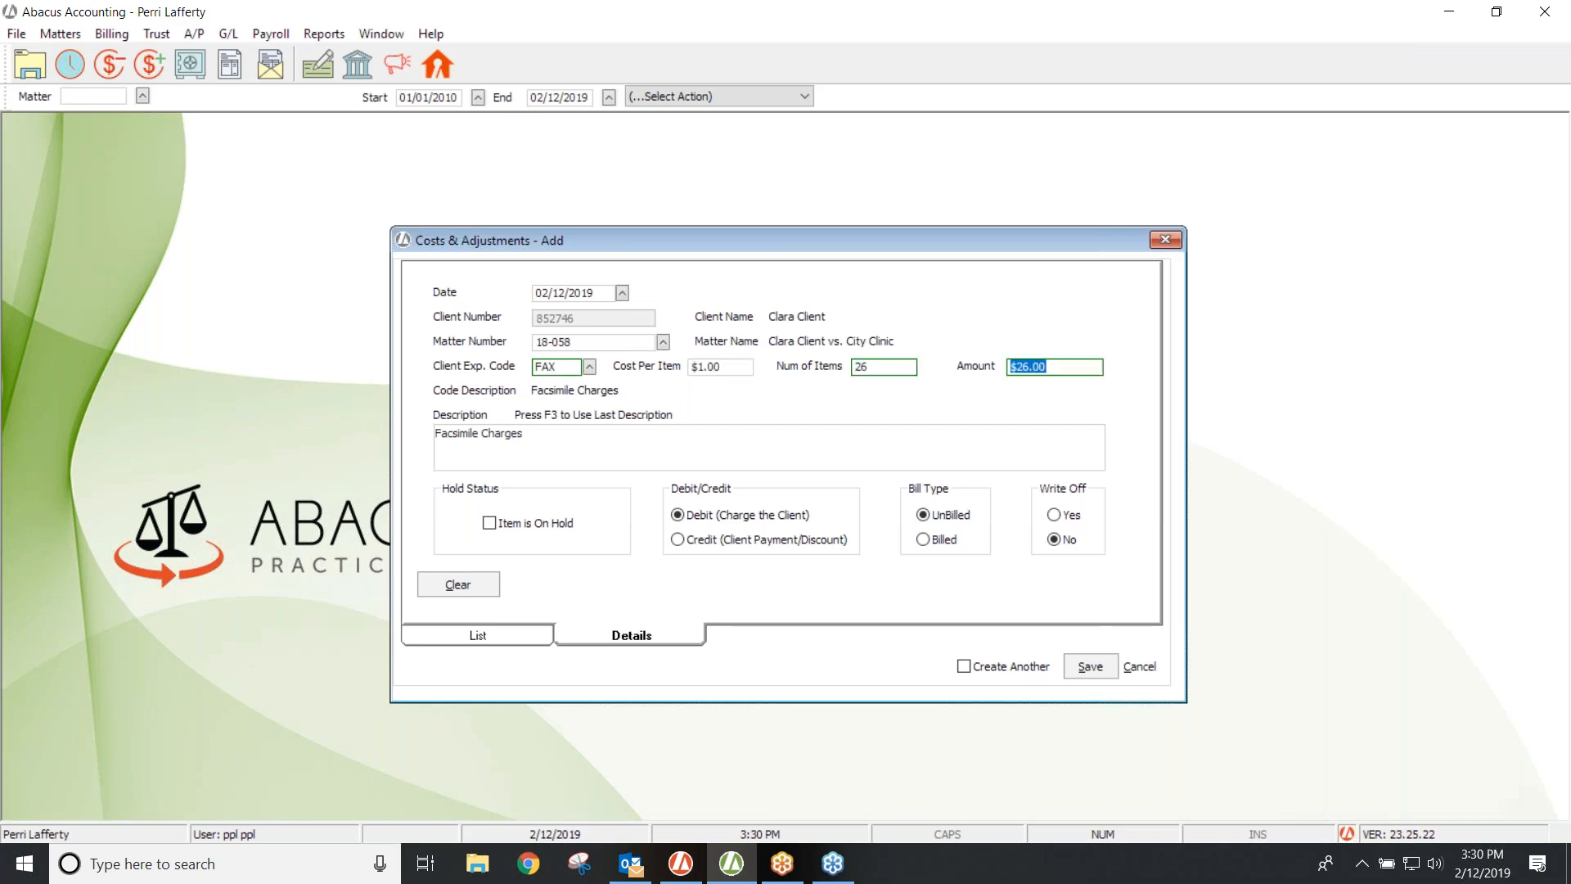
{"action": "key", "text": "Tab"}
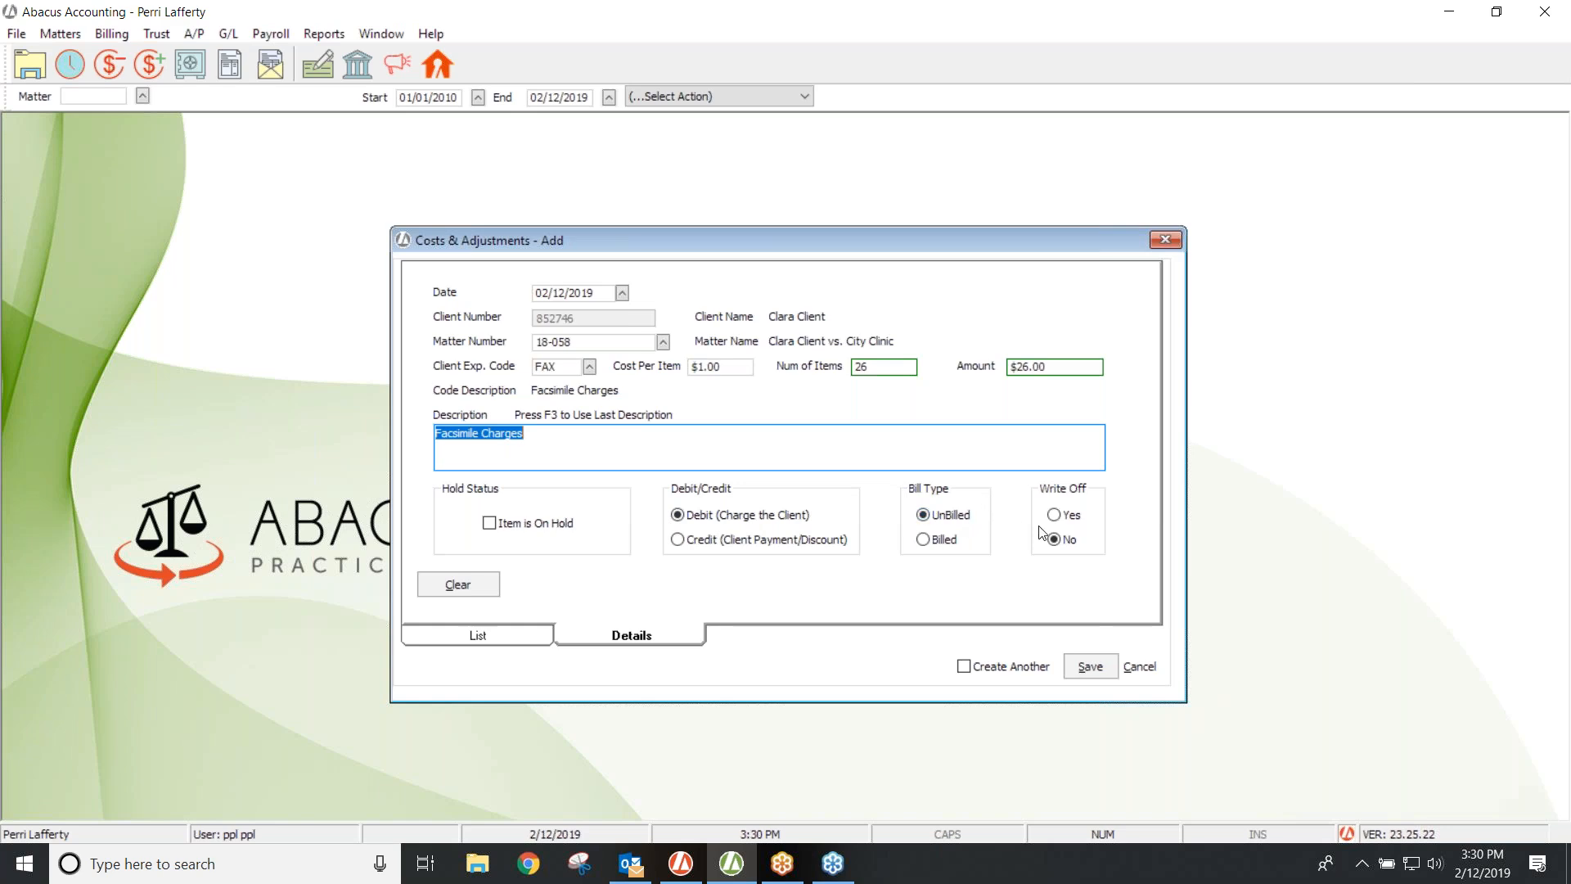
- Save the facsimile cost entry and post it from the costs and adjustments list
{"action": "left_click", "coordinate": [1092, 667]}
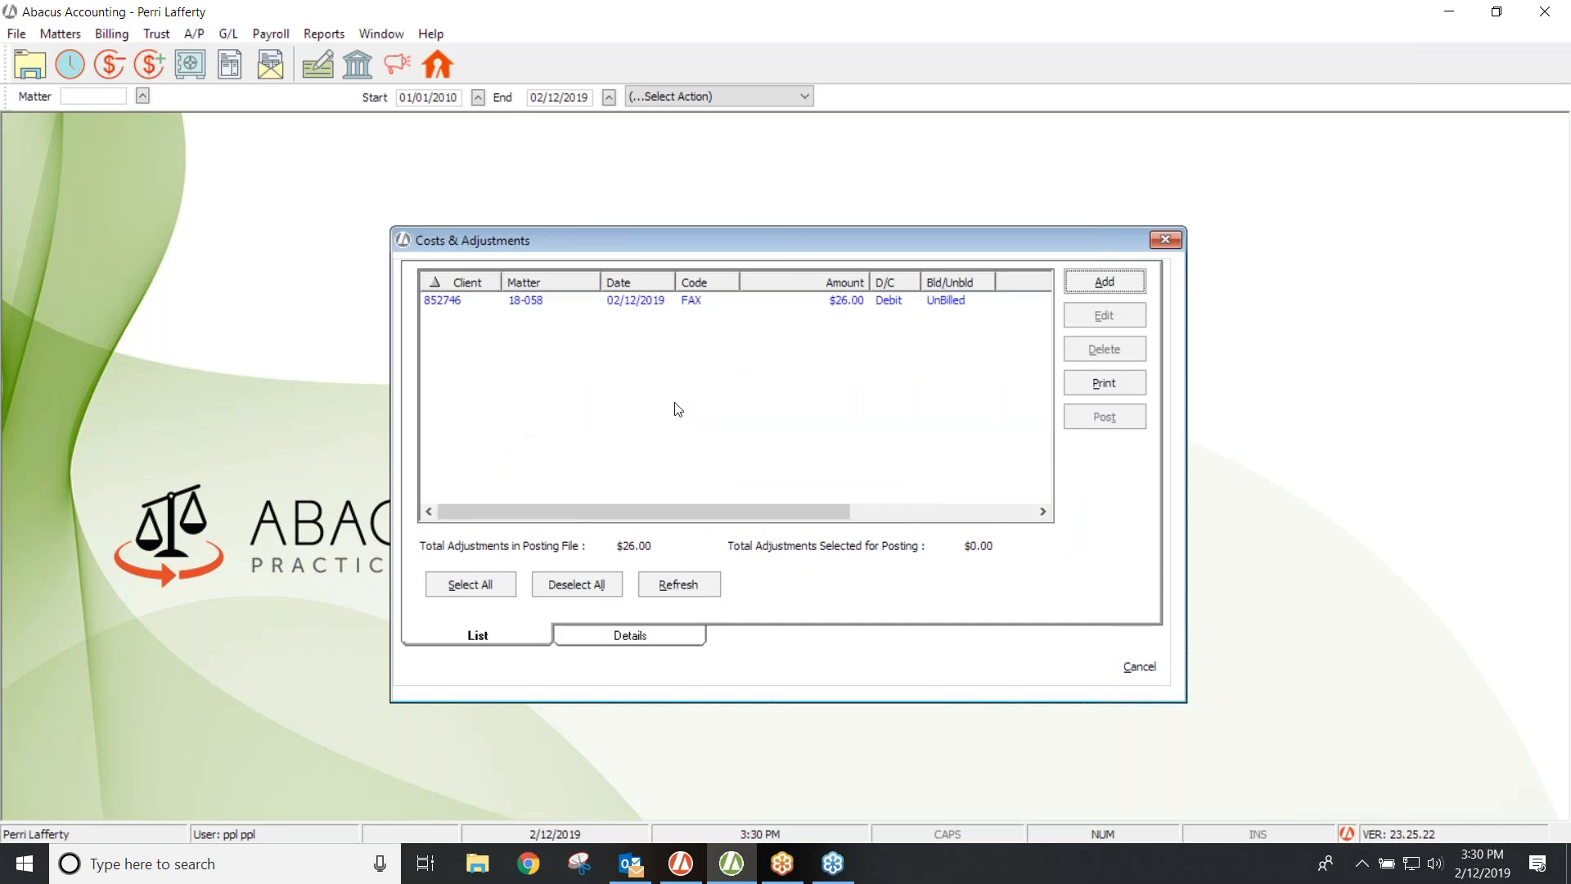
{"action": "left_click", "coordinate": [652, 303]}
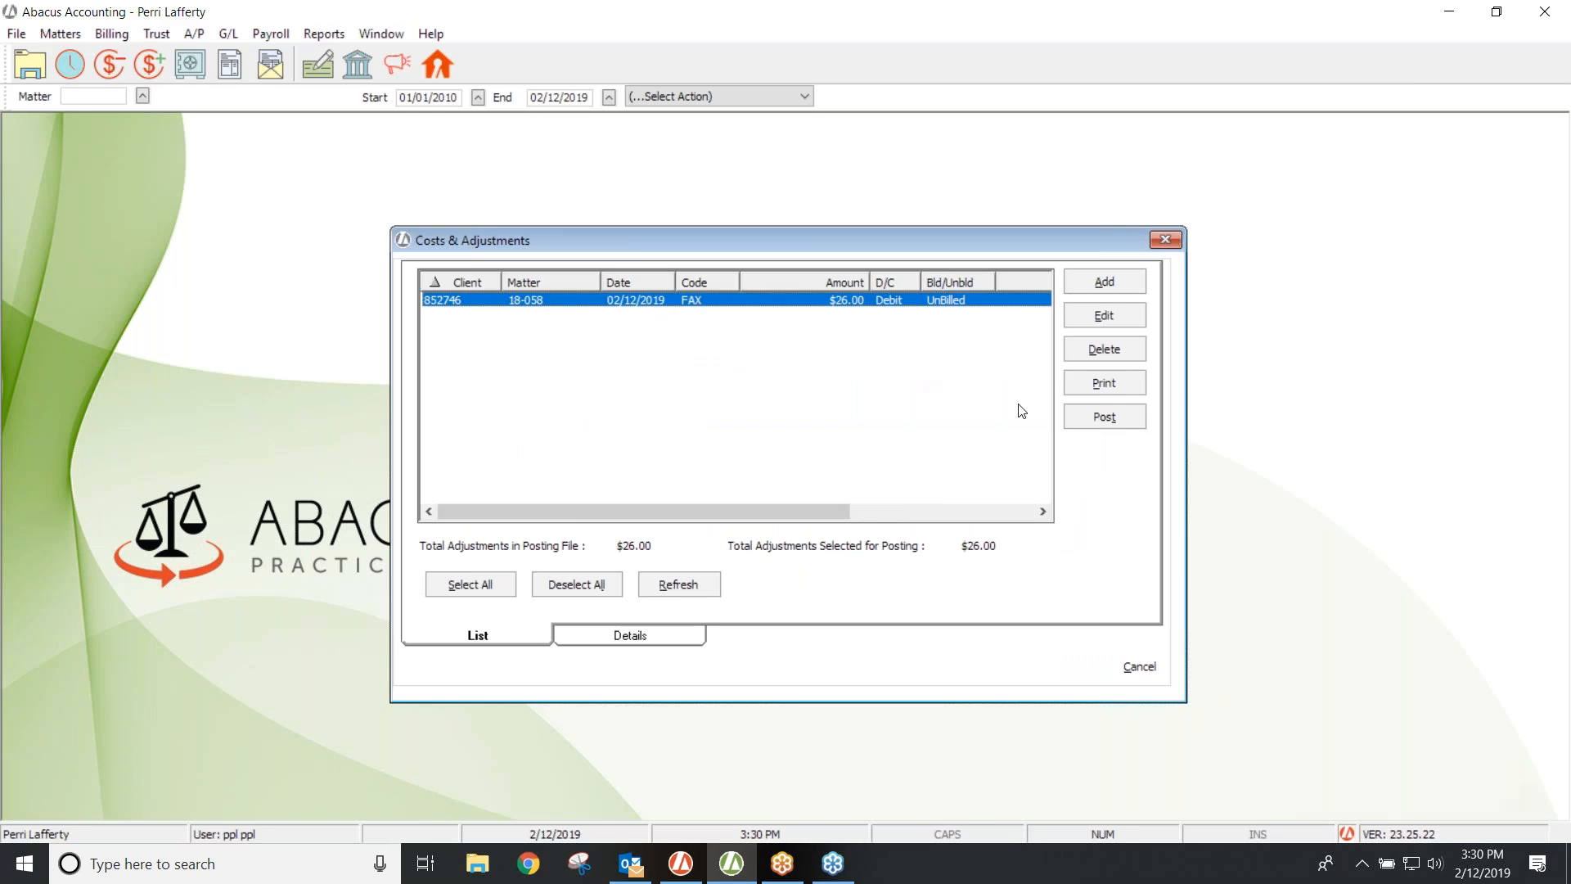
{"action": "left_click", "coordinate": [1082, 419]}
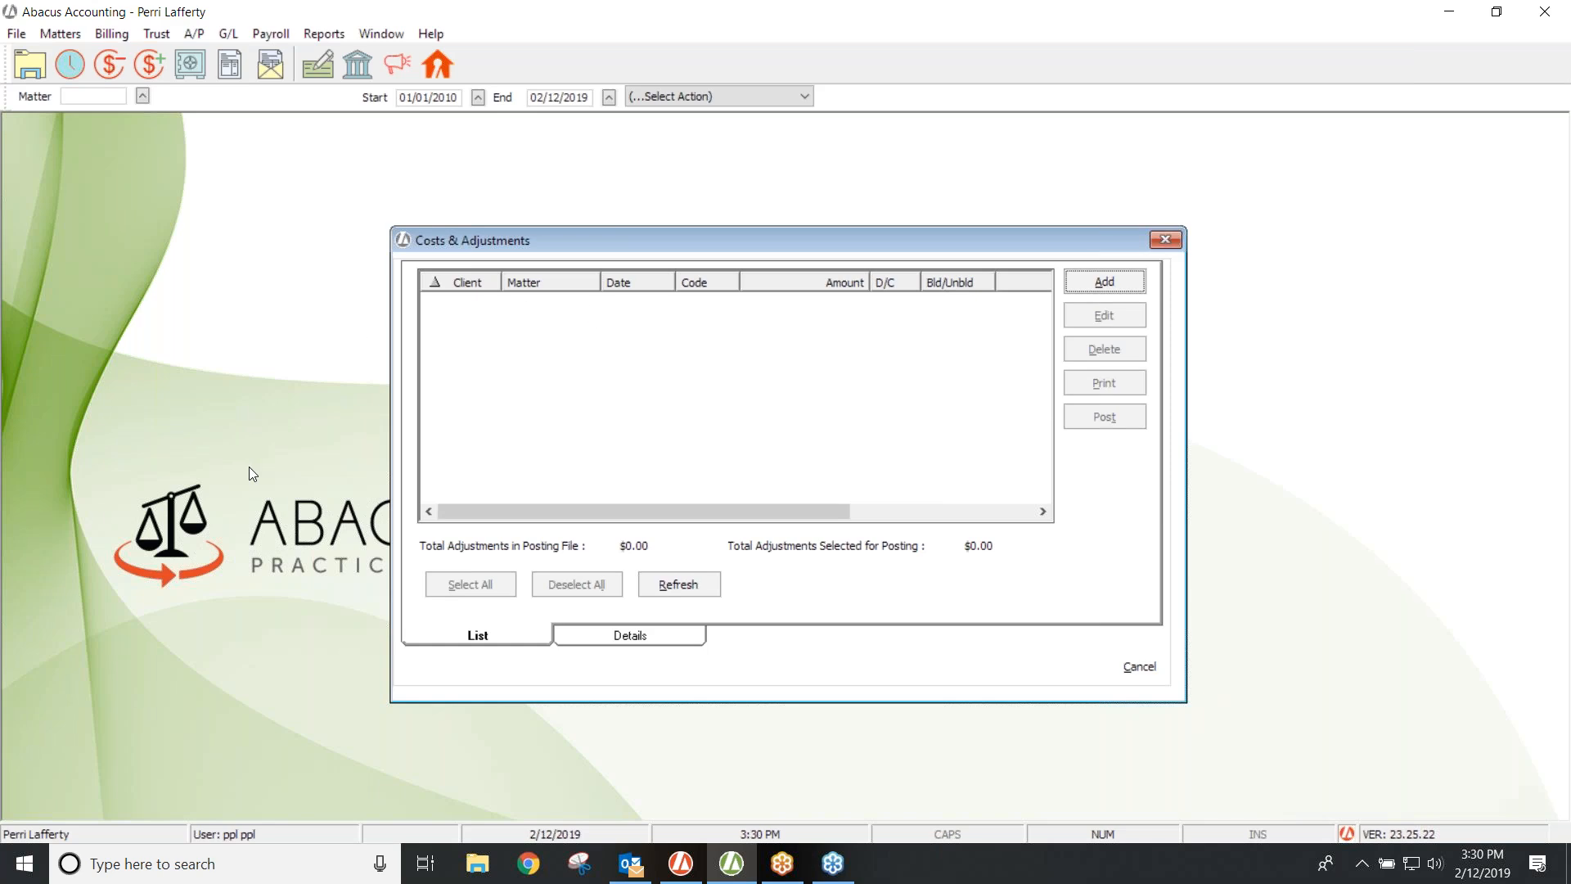
- Review the billing activity of the City Clinic matter, and close the billing detail and the costs and adjustments list
{"action": "left_click", "coordinate": [57, 37]}
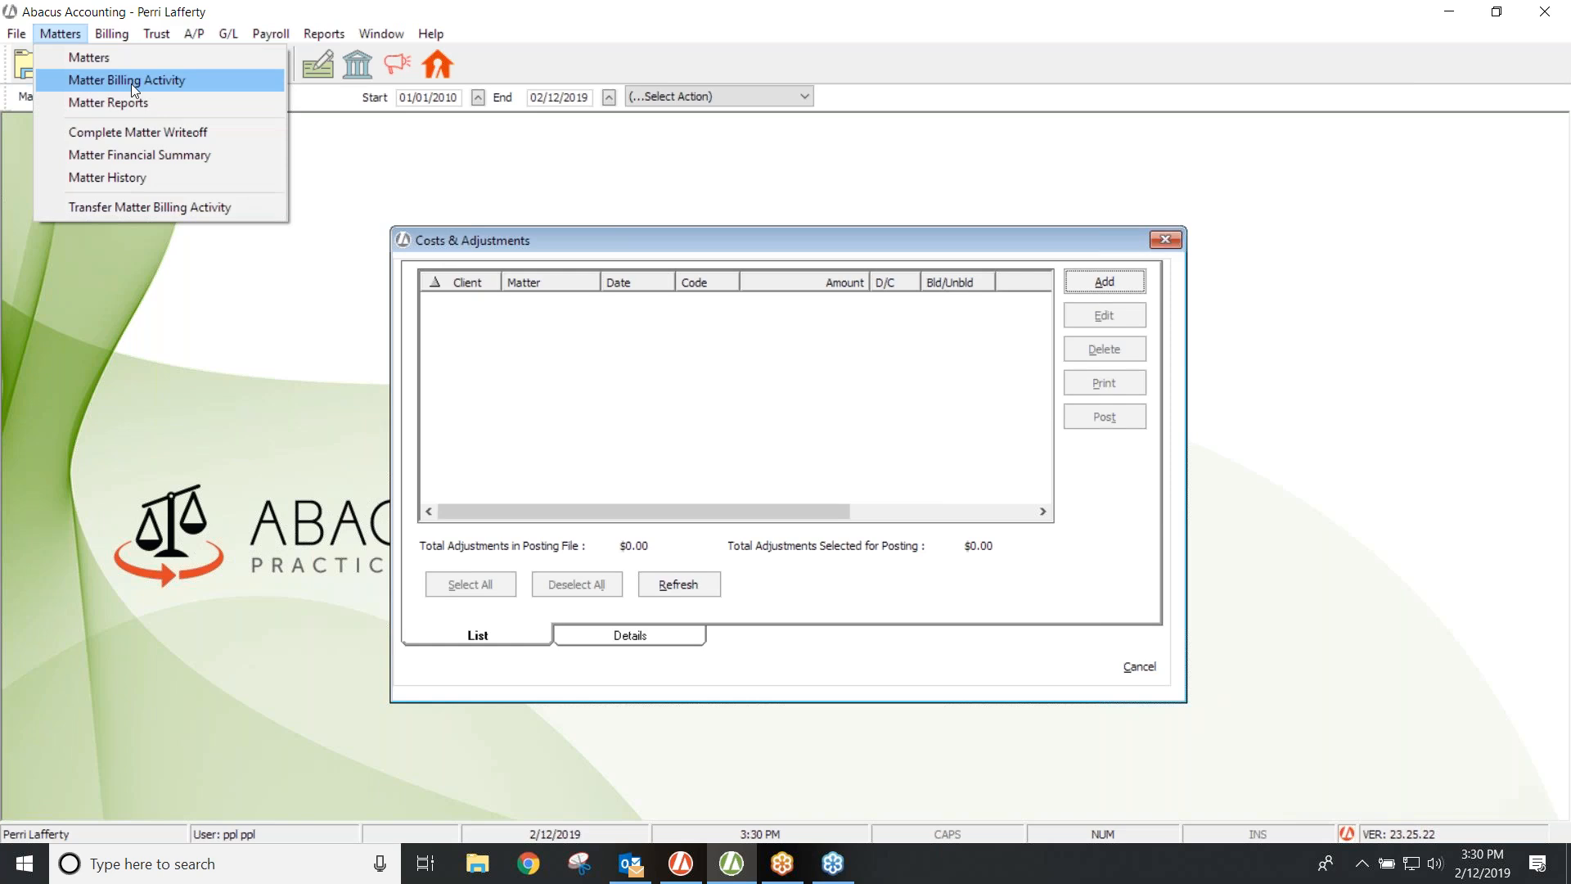
{"action": "left_click", "coordinate": [164, 85]}
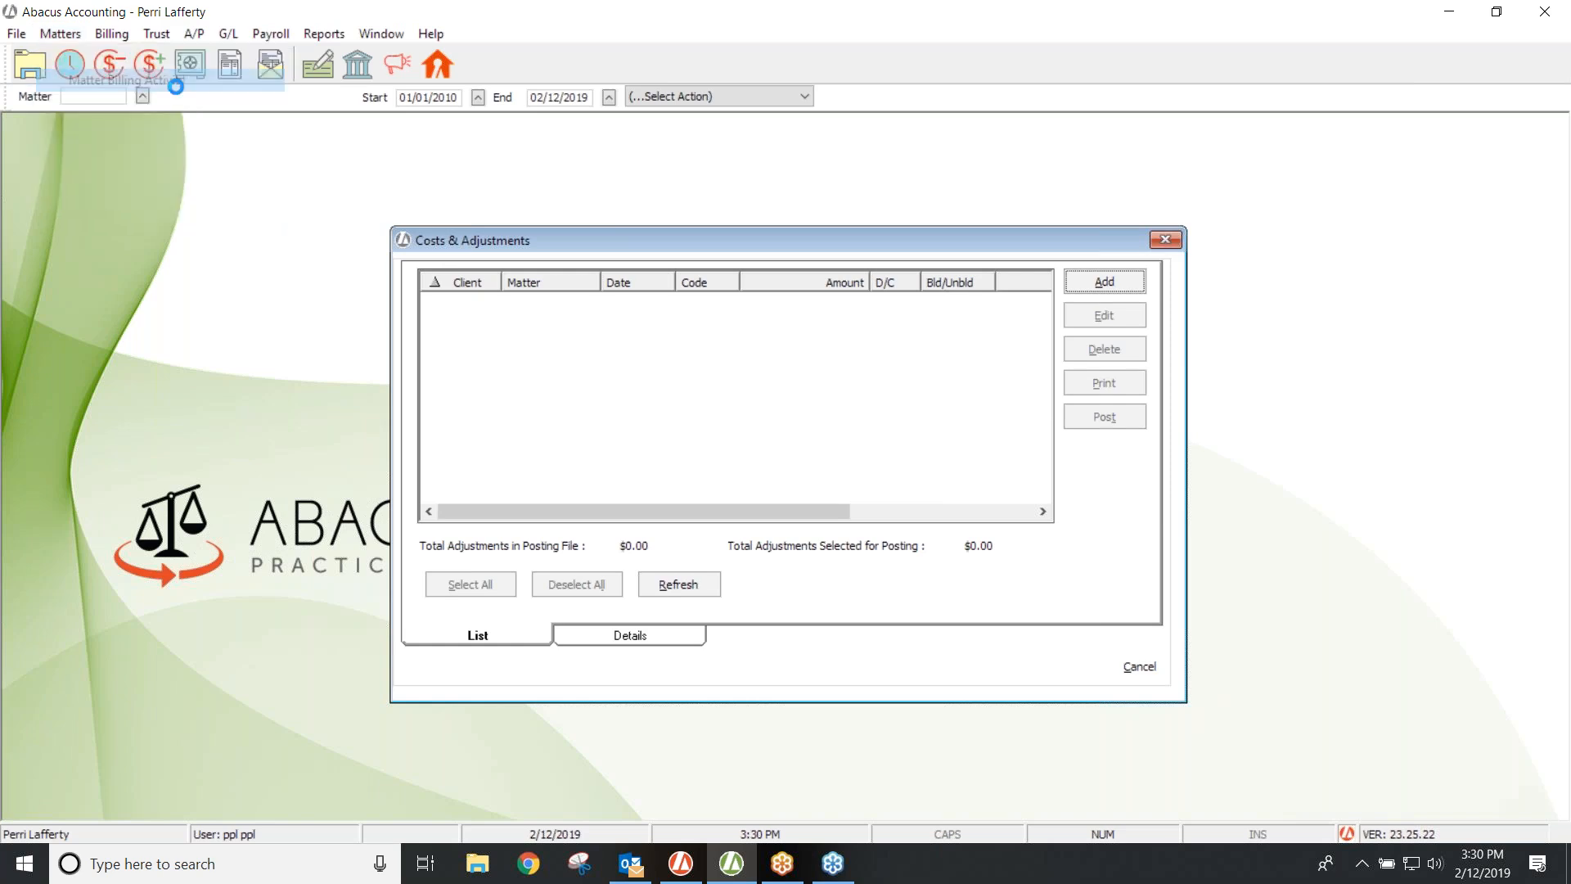
{"action": "type", "text": "18-058"}
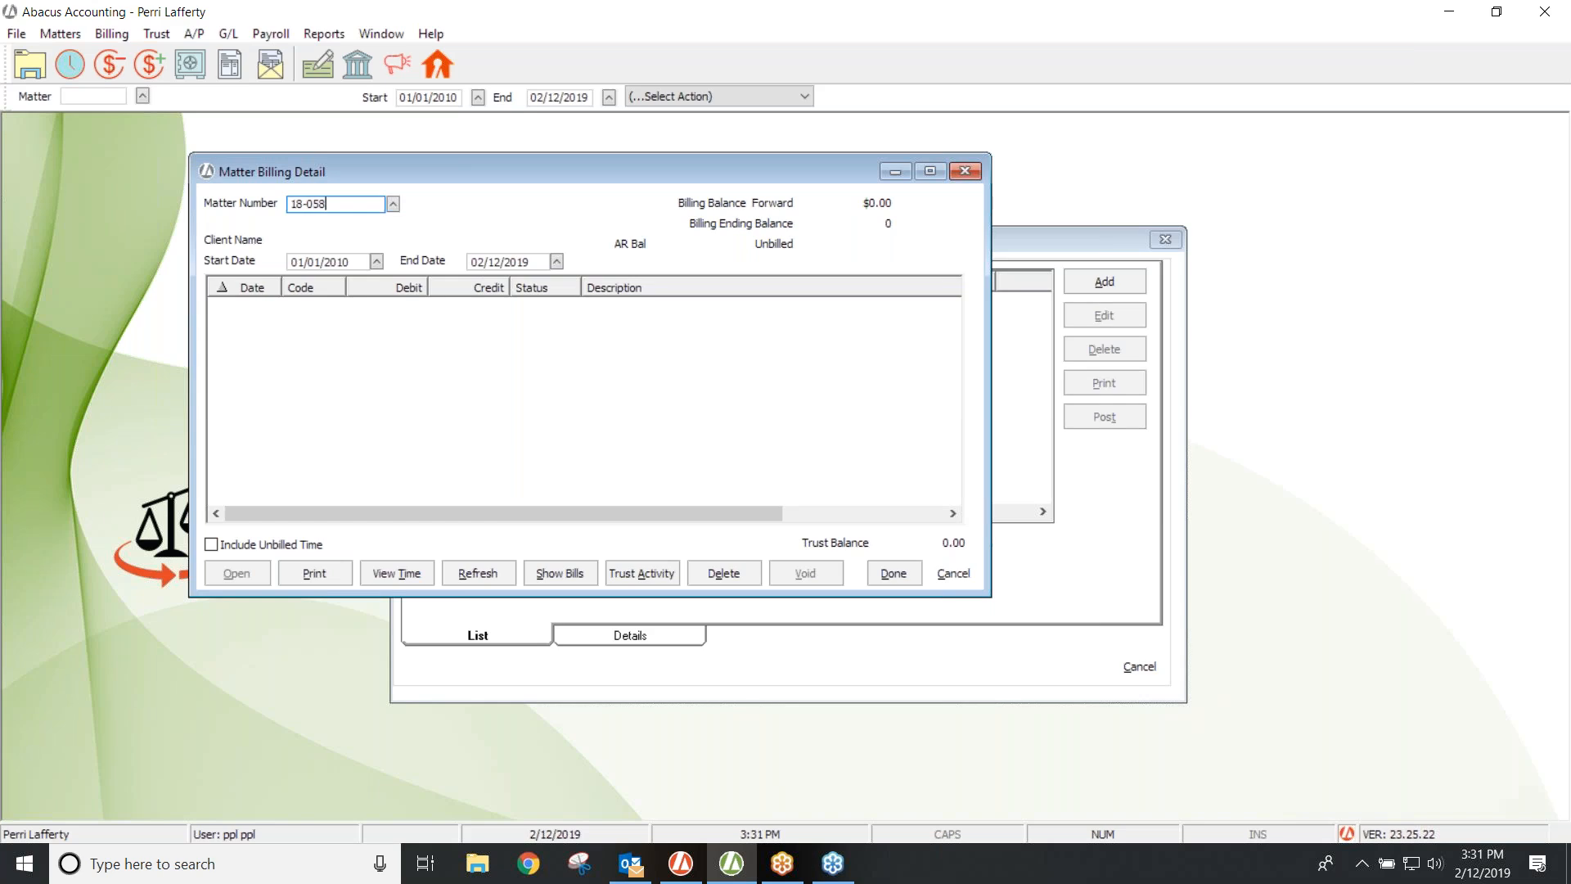
{"action": "key", "text": "Tab"}
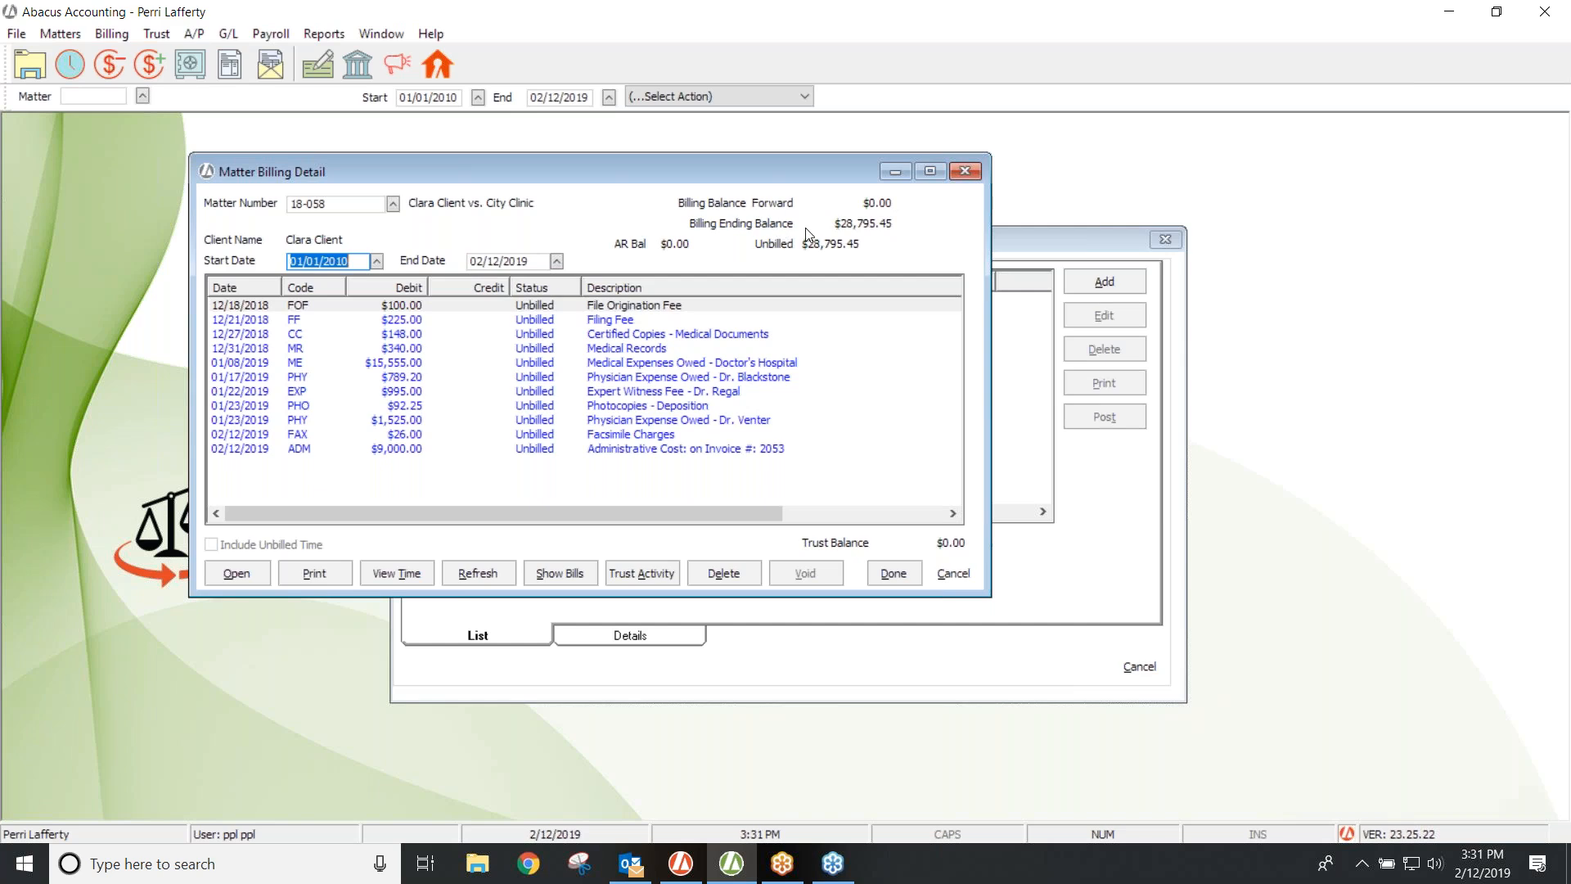
{"action": "left_click", "coordinate": [965, 172]}
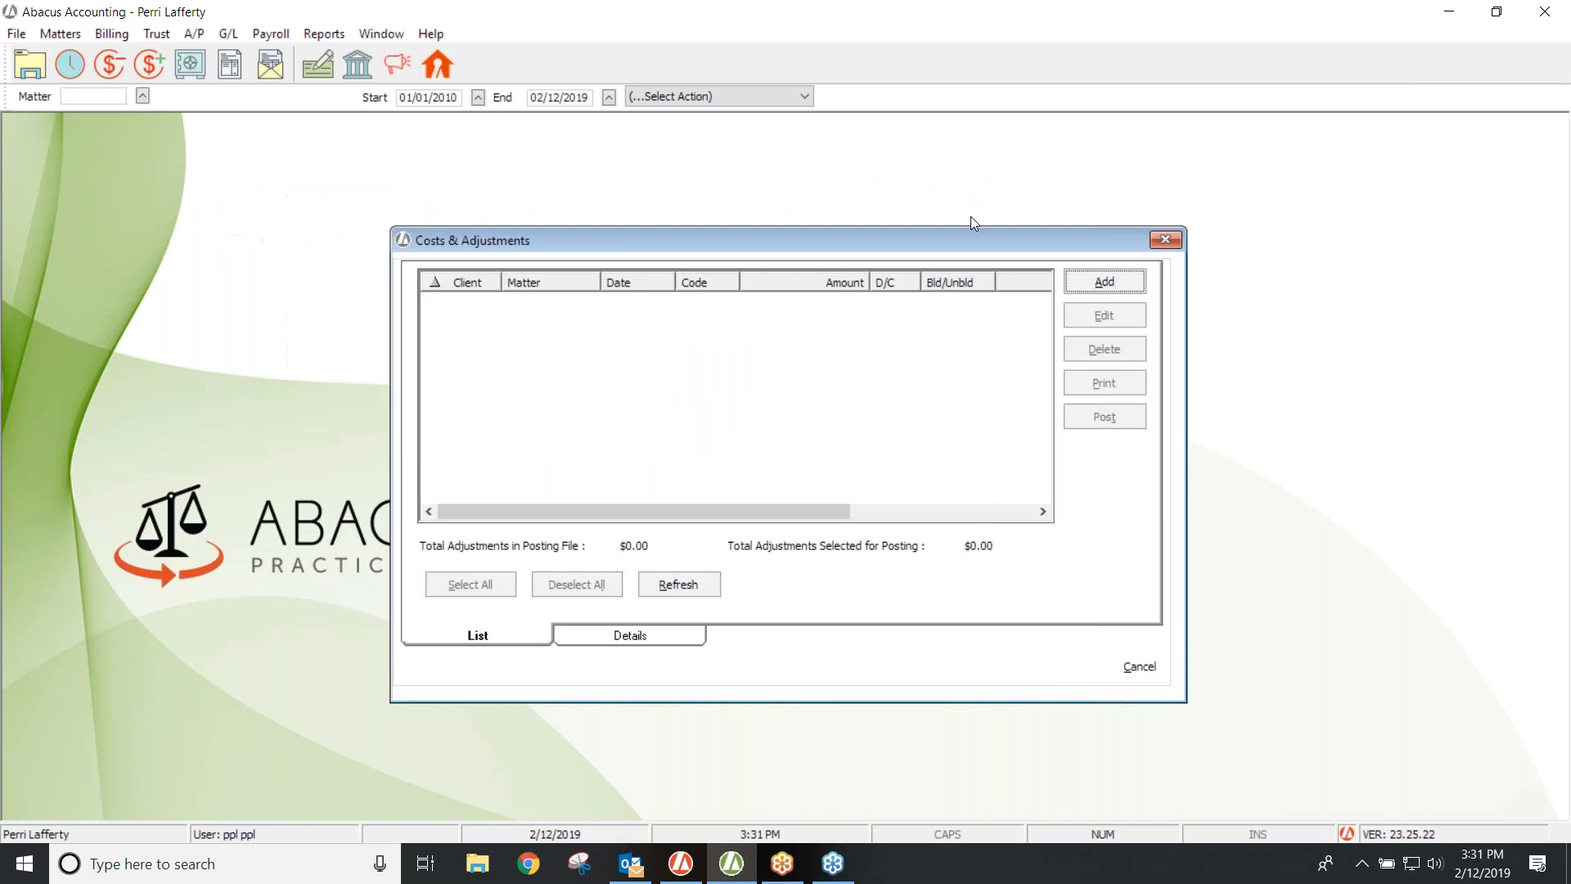
{"action": "left_click", "coordinate": [1163, 239]}
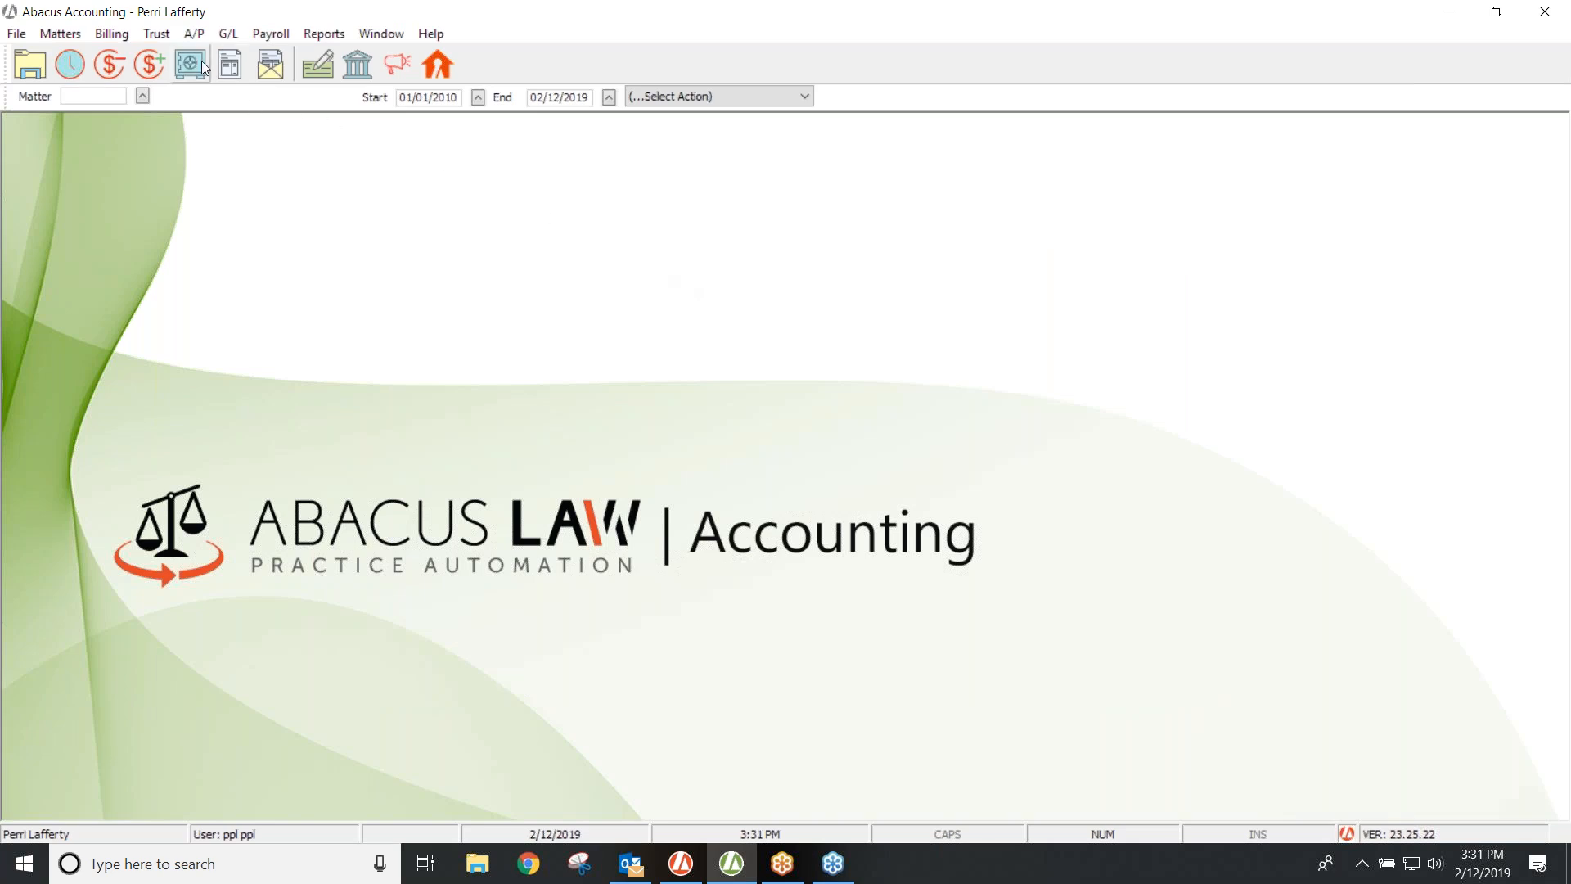
- View the Demand Check Writer's matter and expense code fields, and close it without writing a check
{"action": "left_click", "coordinate": [190, 36]}
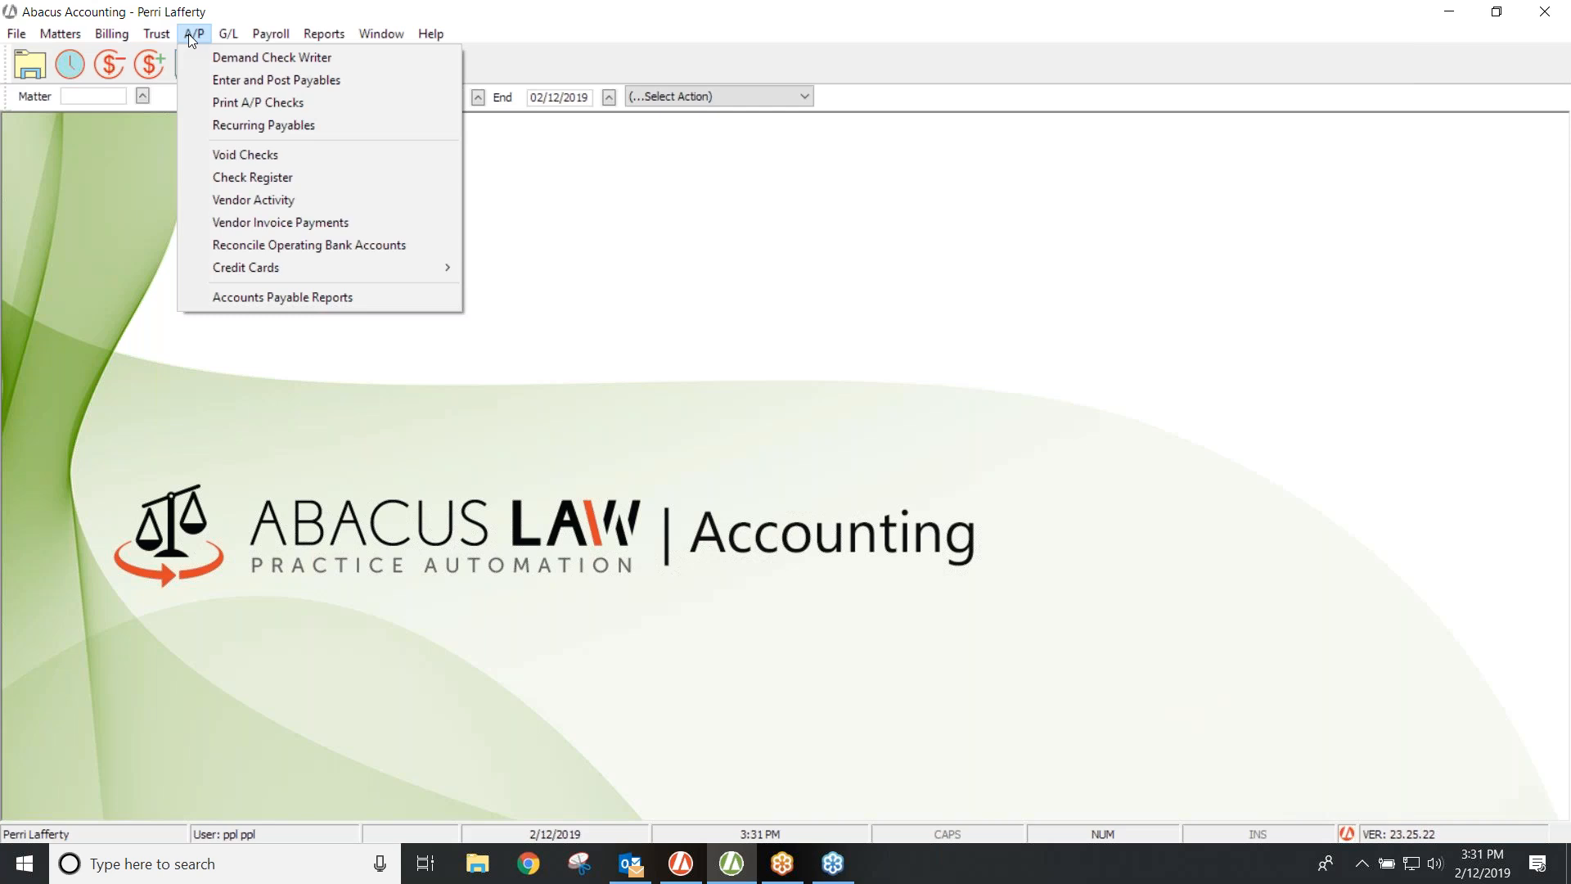
{"action": "left_click", "coordinate": [243, 59]}
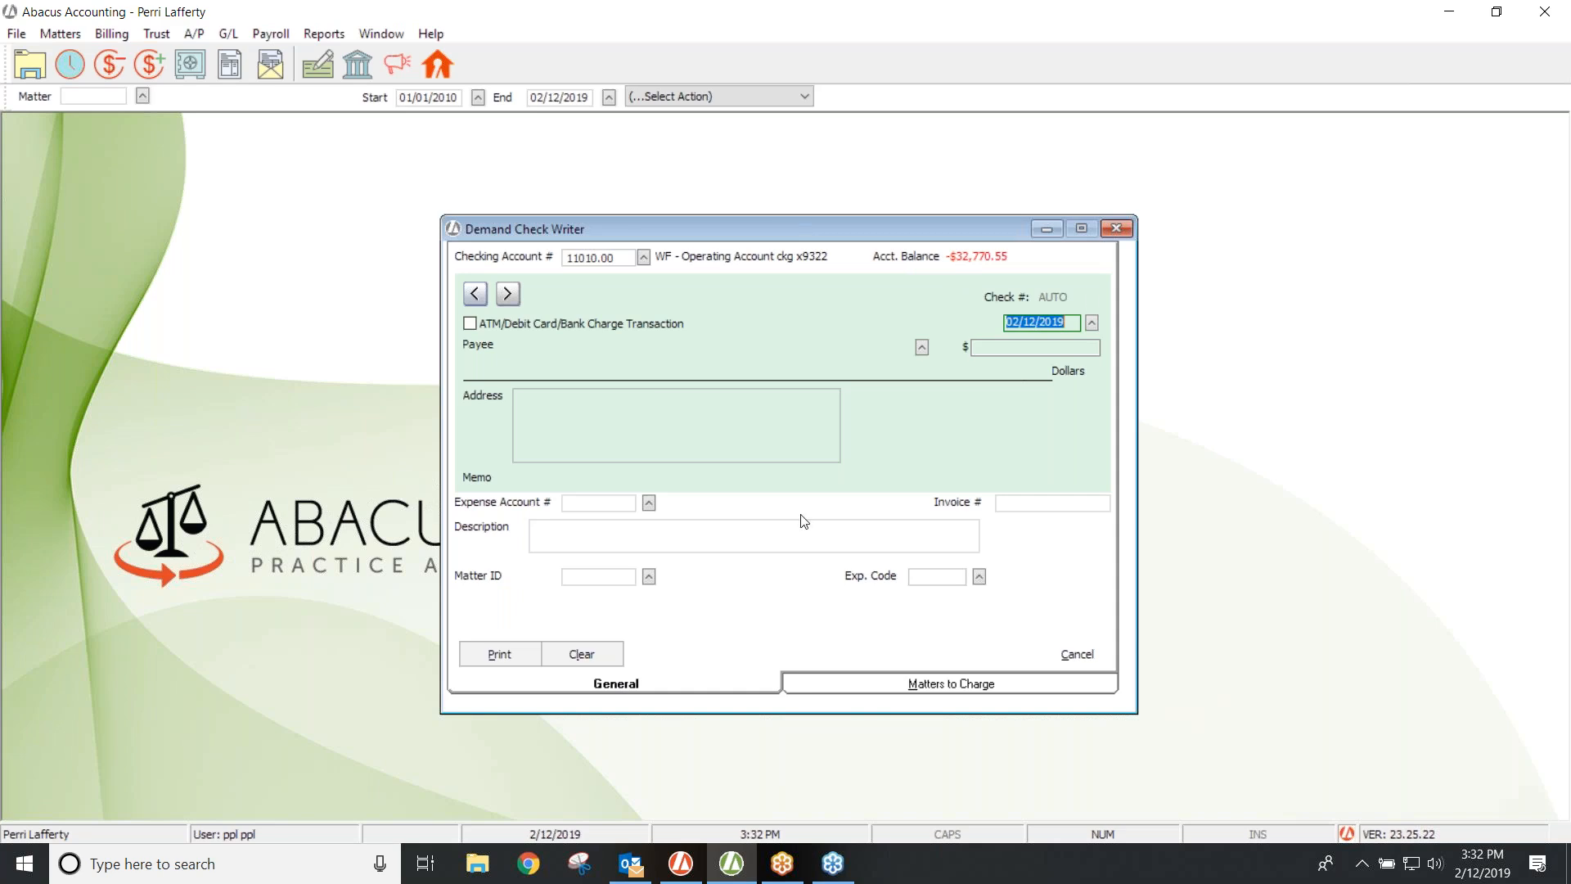
{"action": "left_click", "coordinate": [1115, 229]}
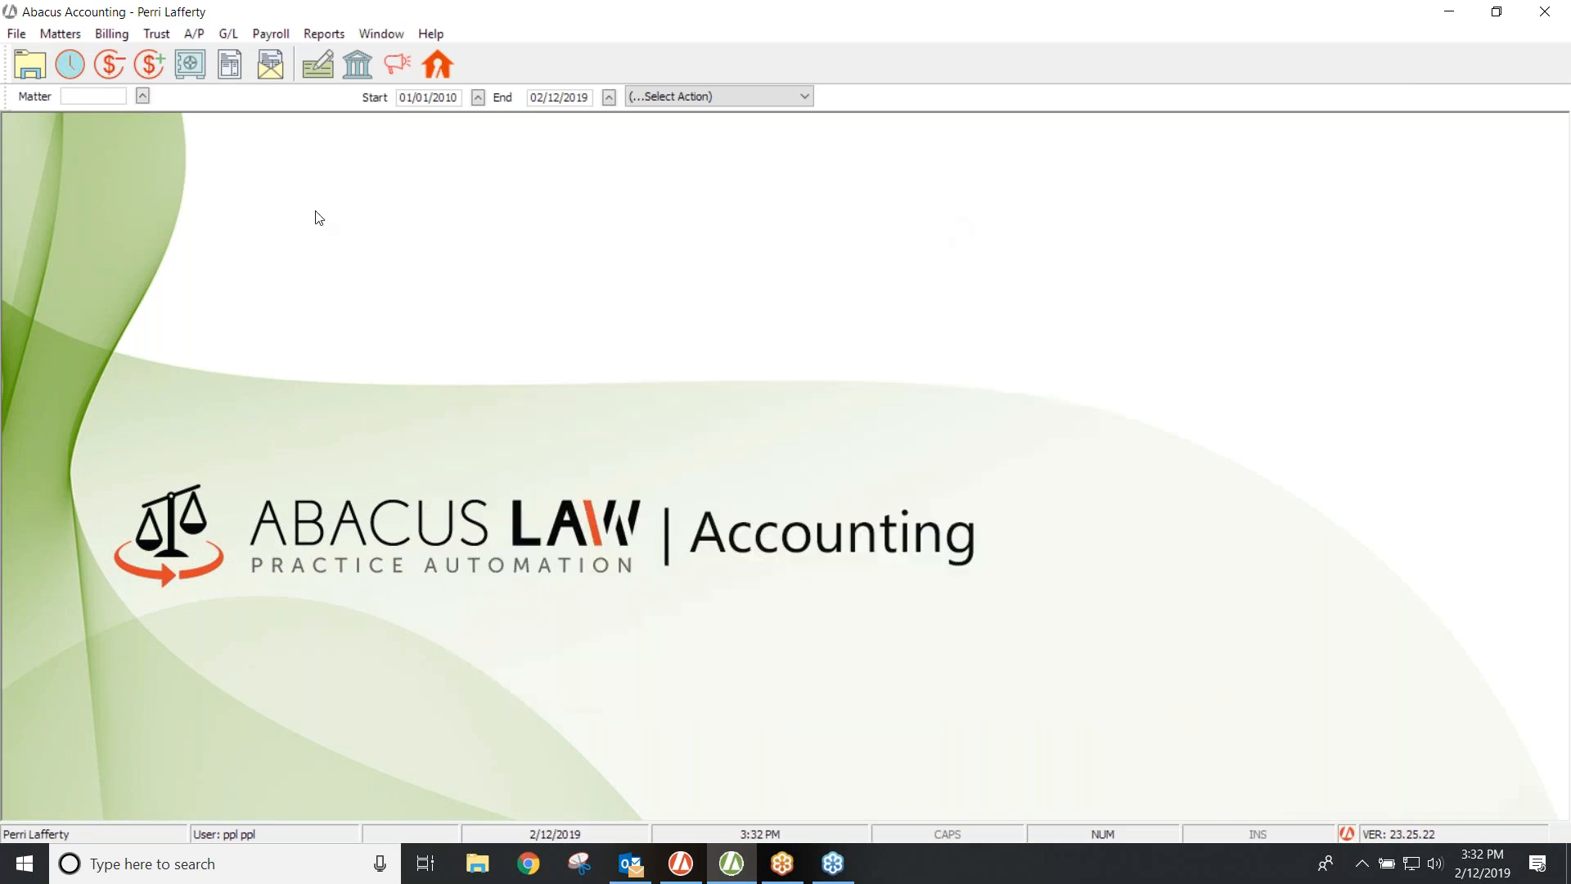
- Examine the client section of a new payable in Enter and Post Payables, and close it without saving
{"action": "left_click", "coordinate": [193, 34]}
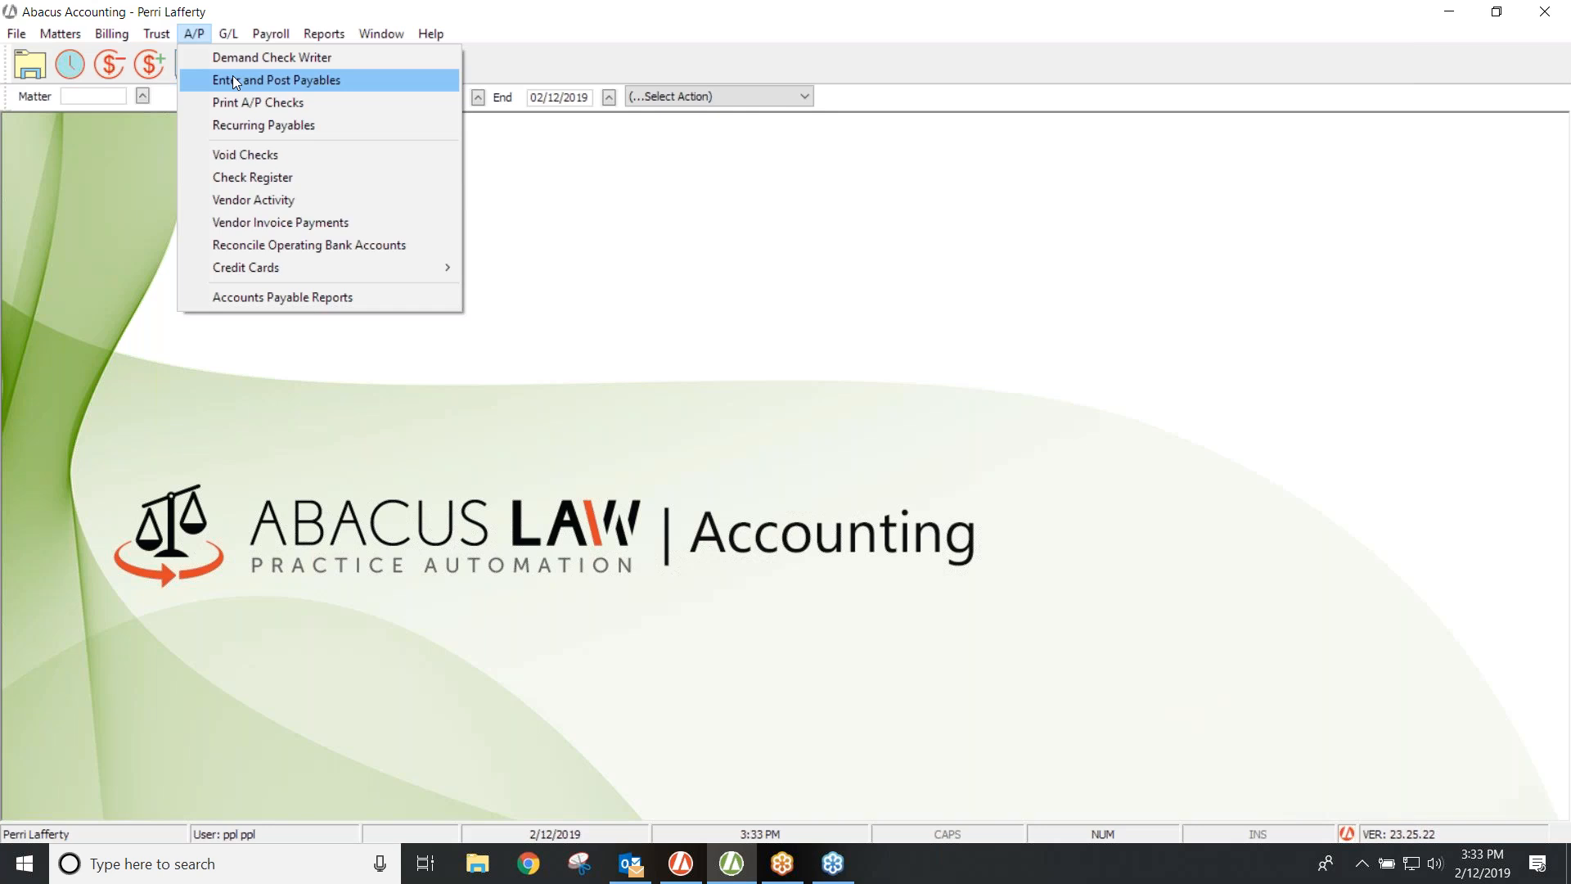
{"action": "left_click", "coordinate": [233, 78]}
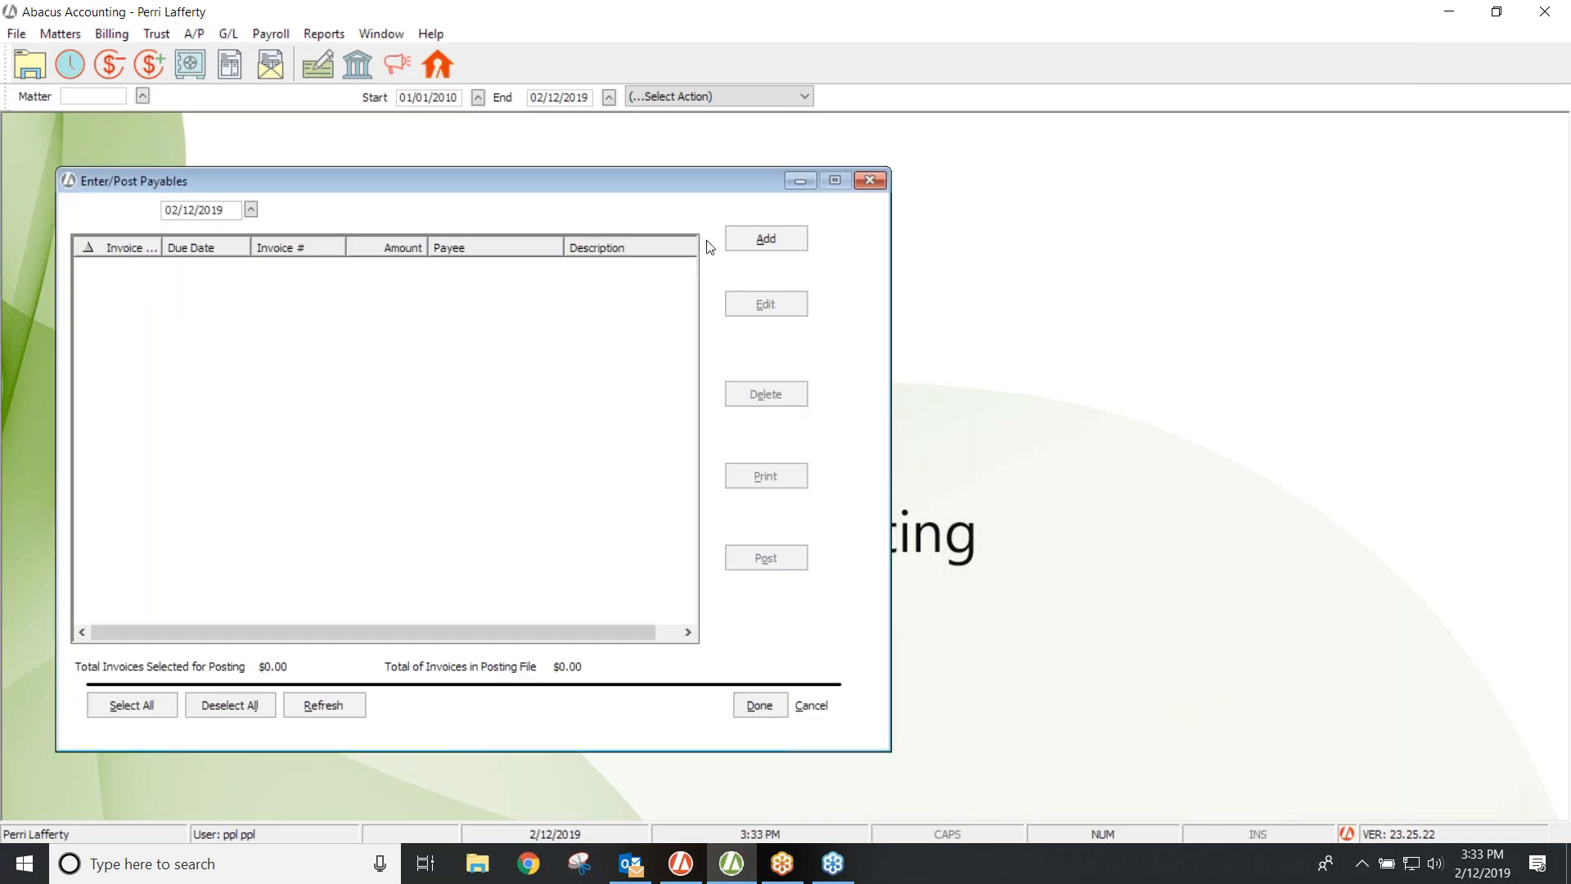
{"action": "left_click", "coordinate": [758, 237]}
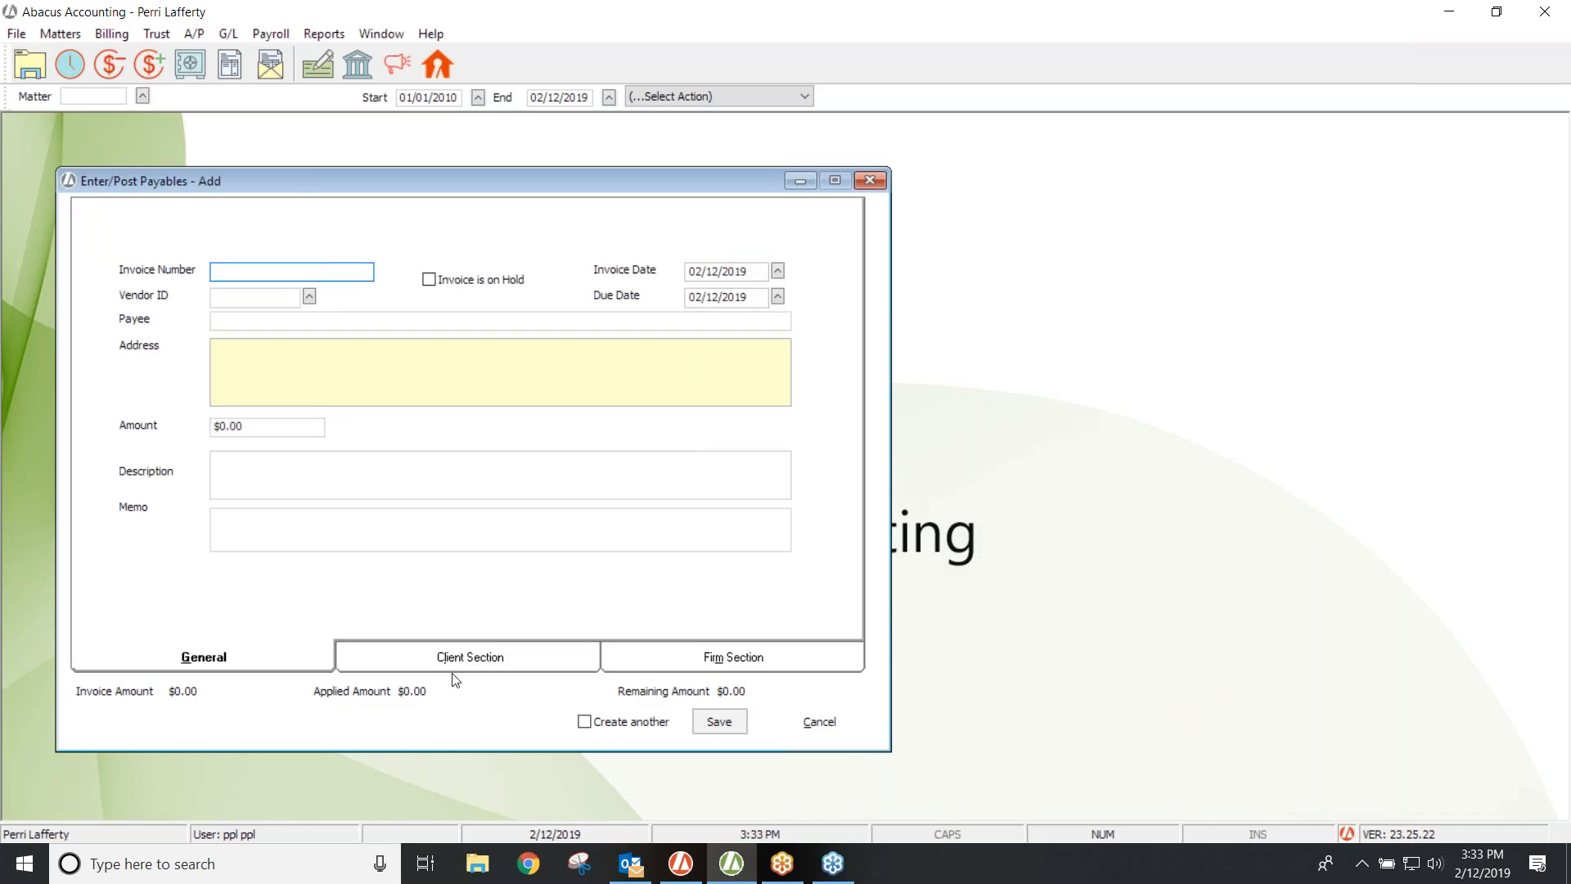
{"action": "left_click", "coordinate": [475, 655]}
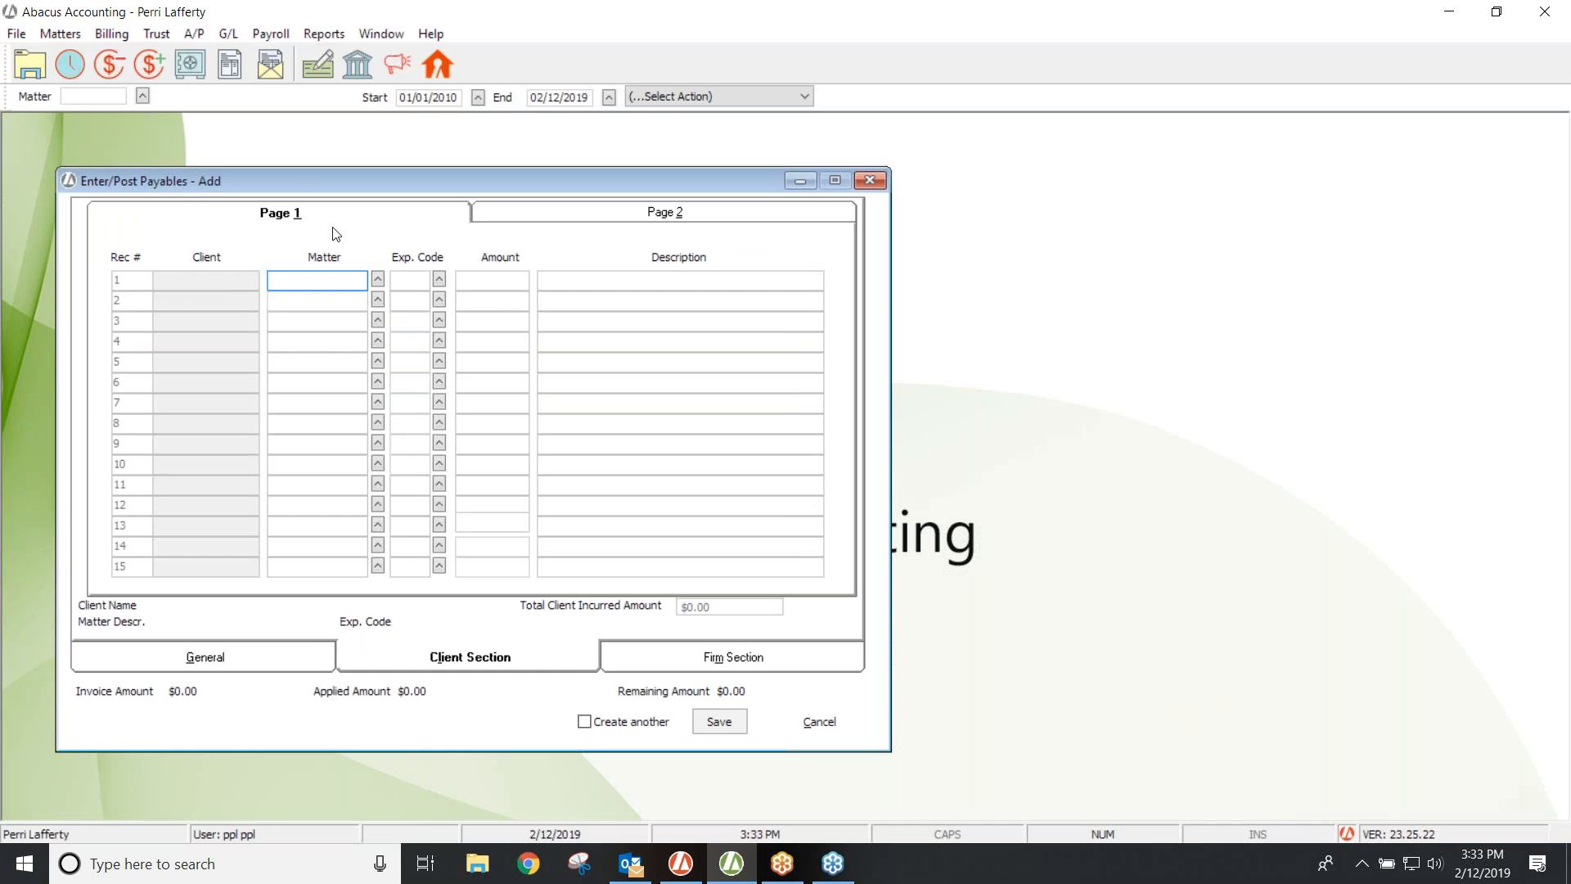
{"action": "left_click", "coordinate": [408, 281]}
{"action": "left_click", "coordinate": [869, 180]}
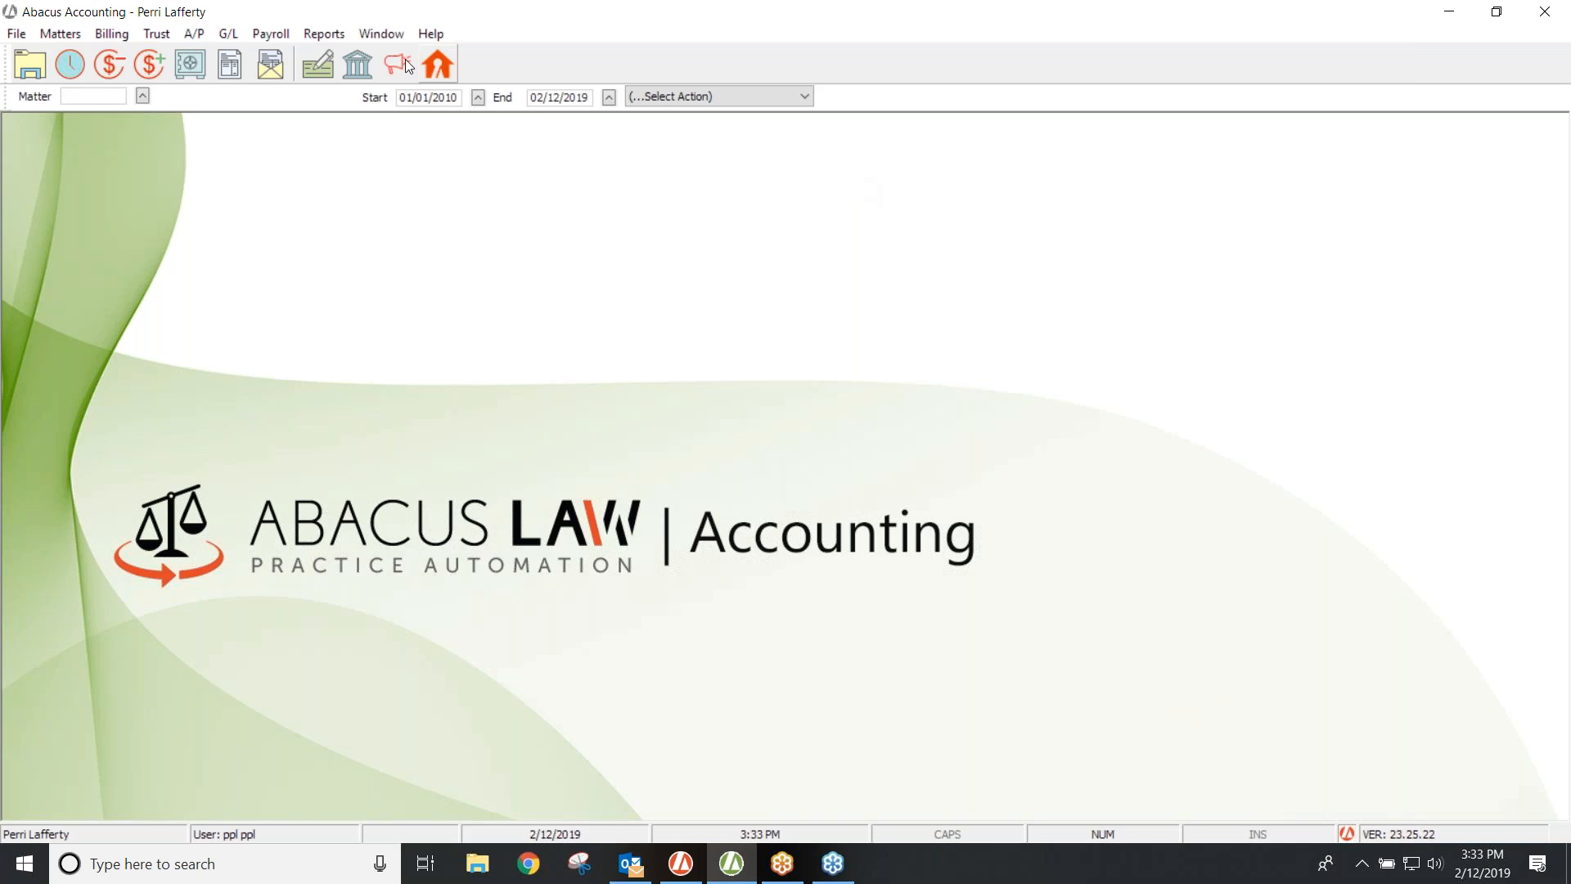
- Try to edit the $500.00 Abarca & Associates invoice in the Print A/P Checks selection, and close it without printing any checks
{"action": "left_click", "coordinate": [195, 37]}
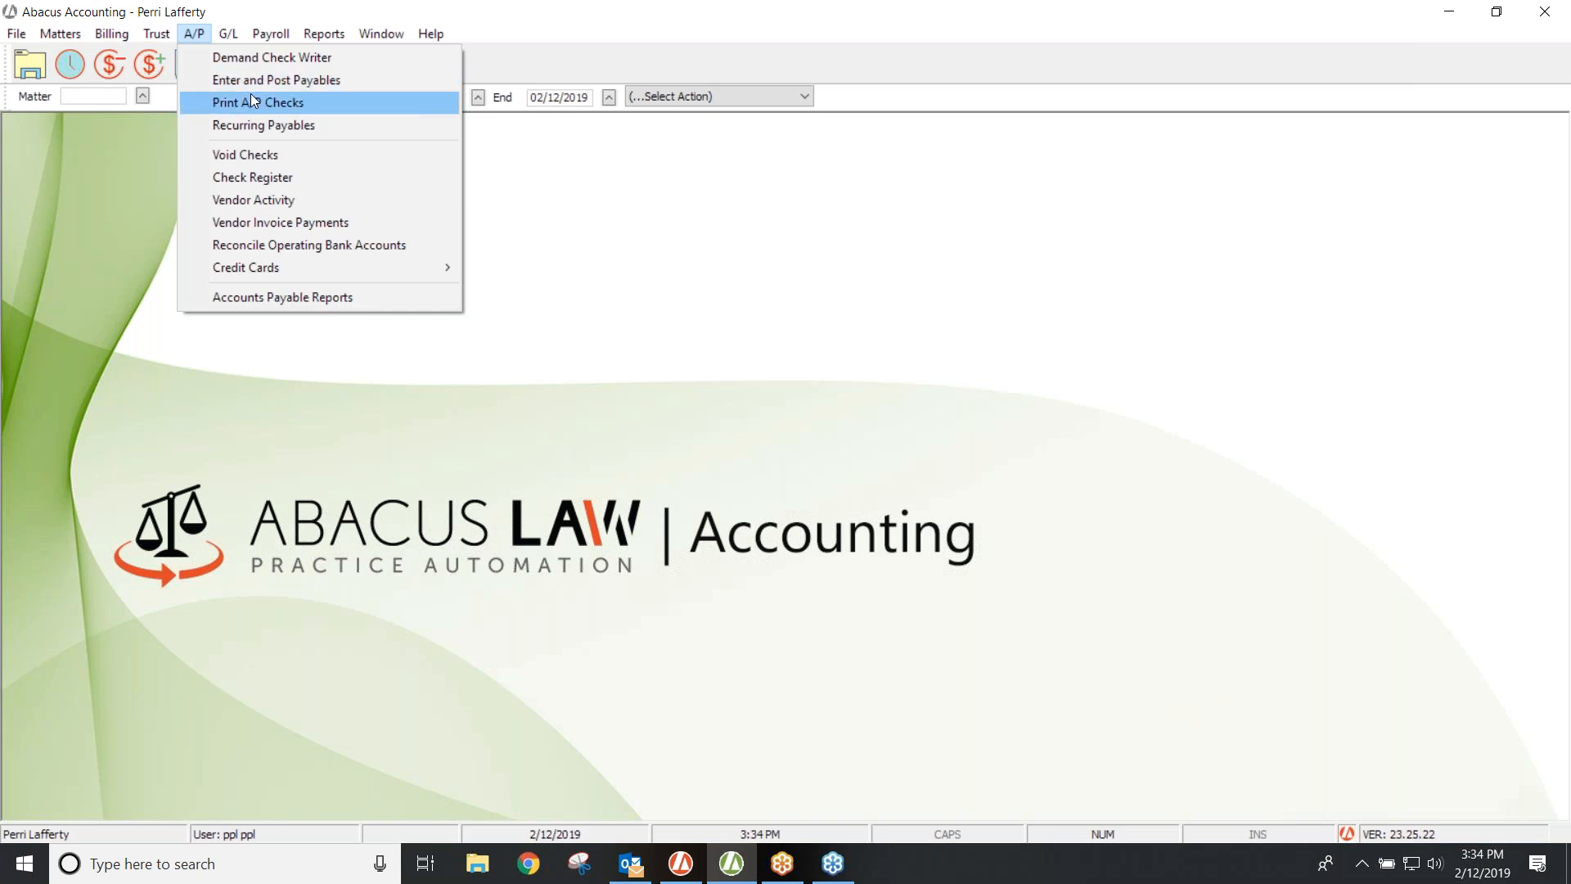
{"action": "left_click", "coordinate": [251, 99]}
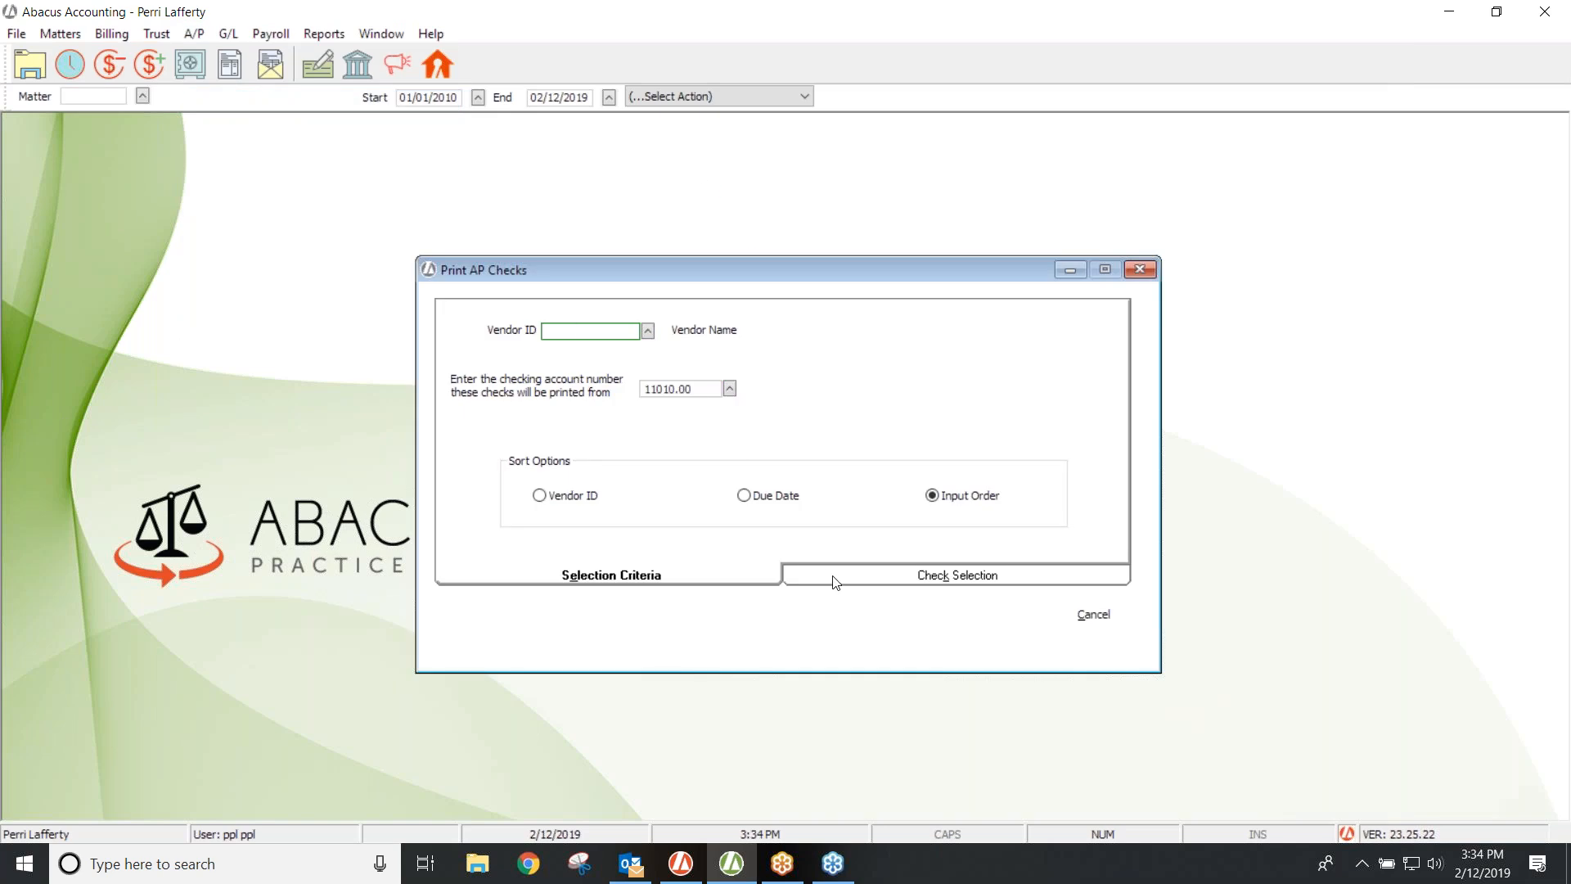
{"action": "left_click", "coordinate": [836, 584]}
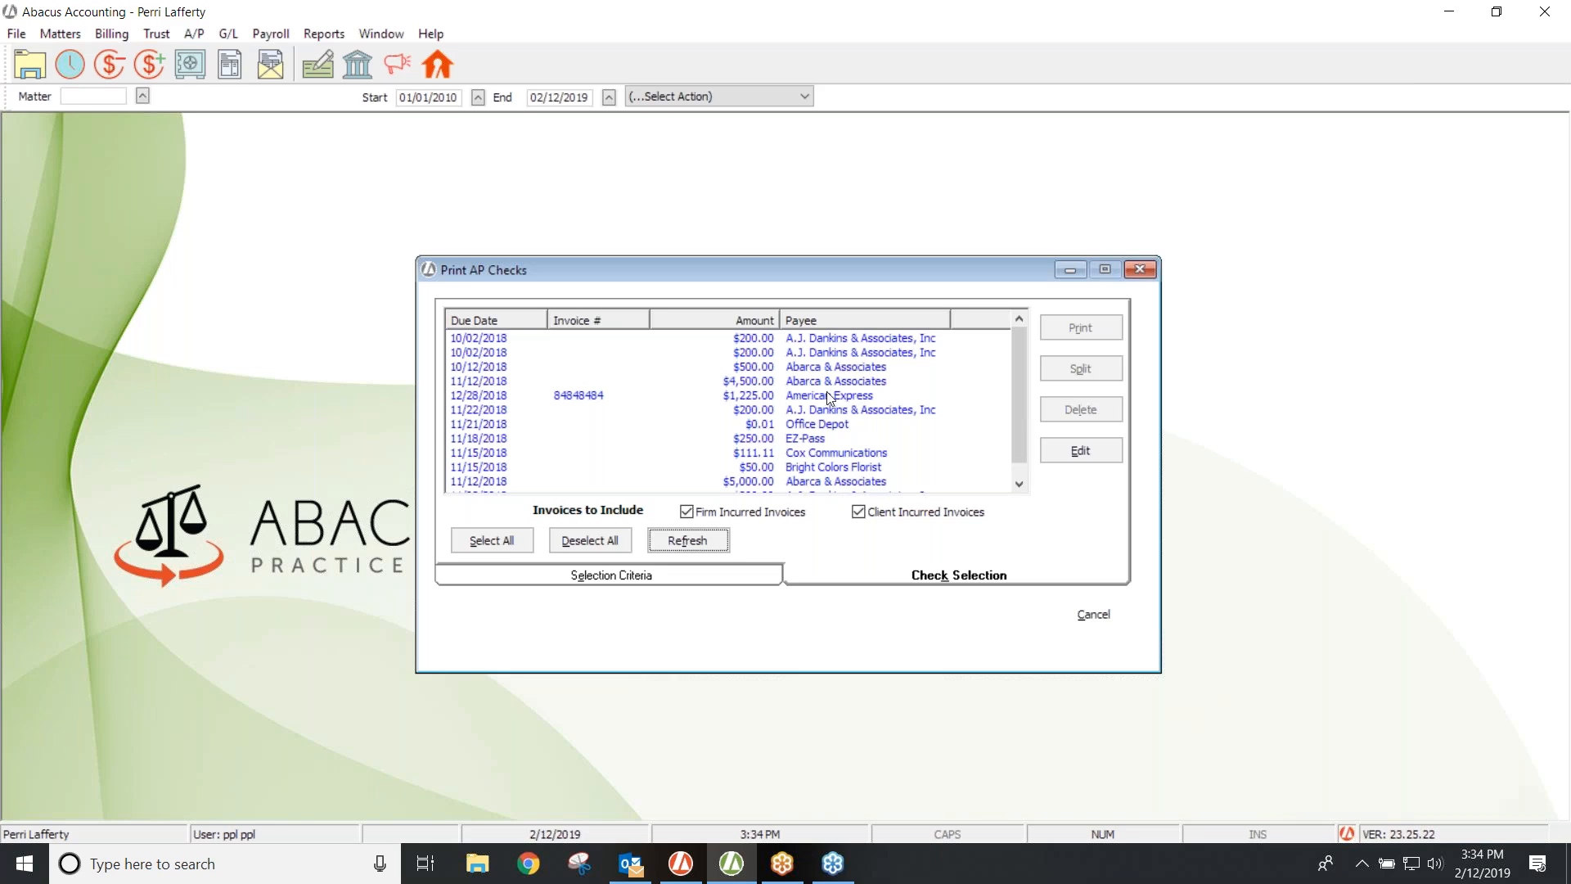
{"action": "left_click", "coordinate": [818, 369]}
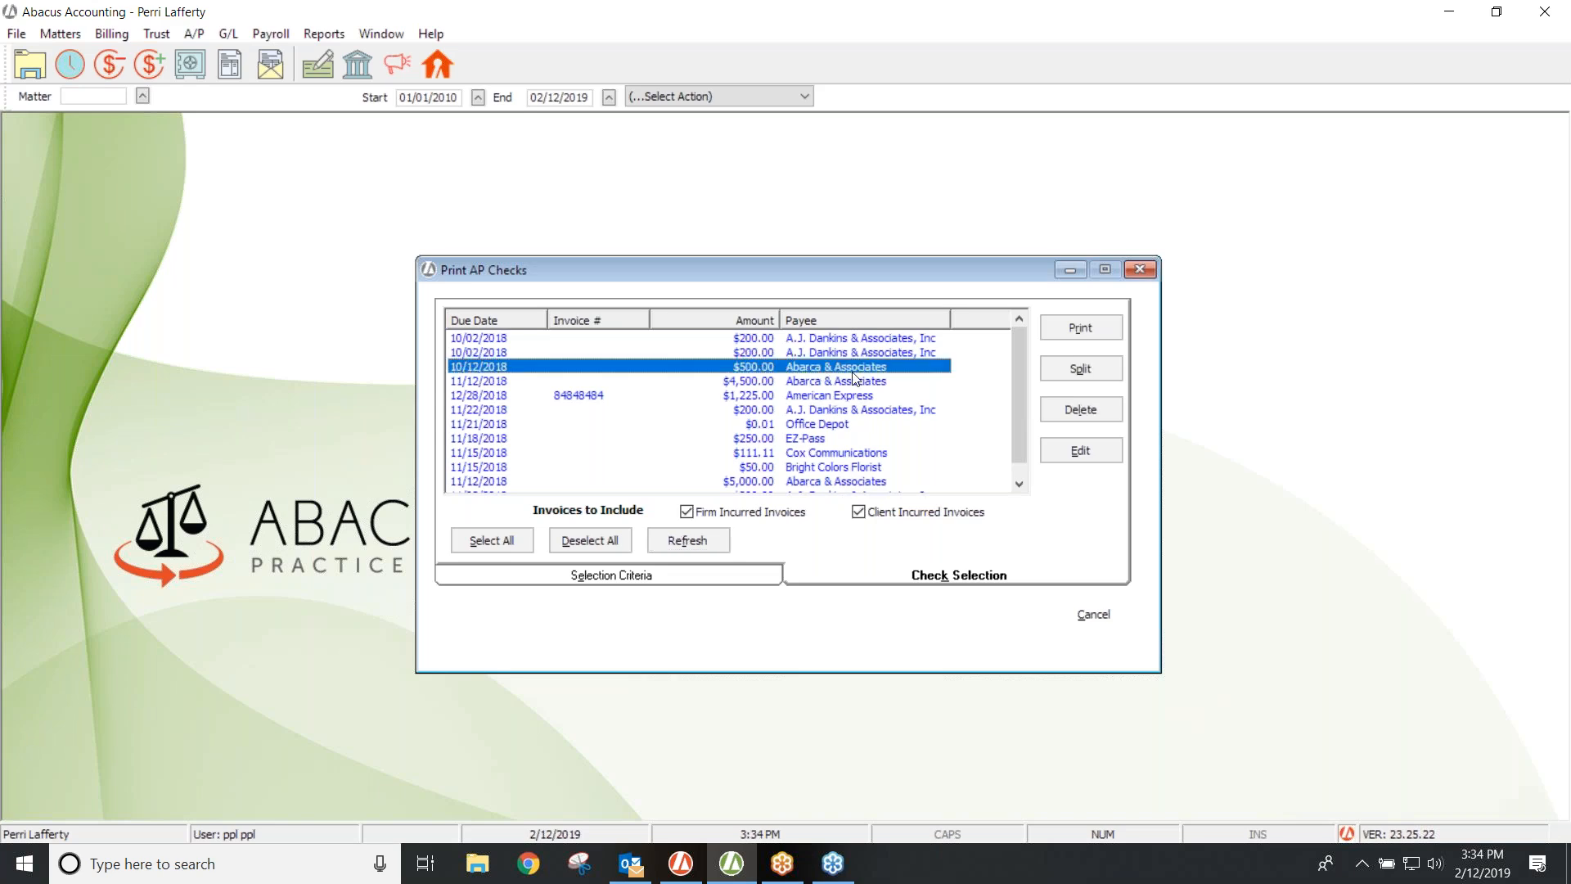
{"action": "left_click", "coordinate": [1059, 450]}
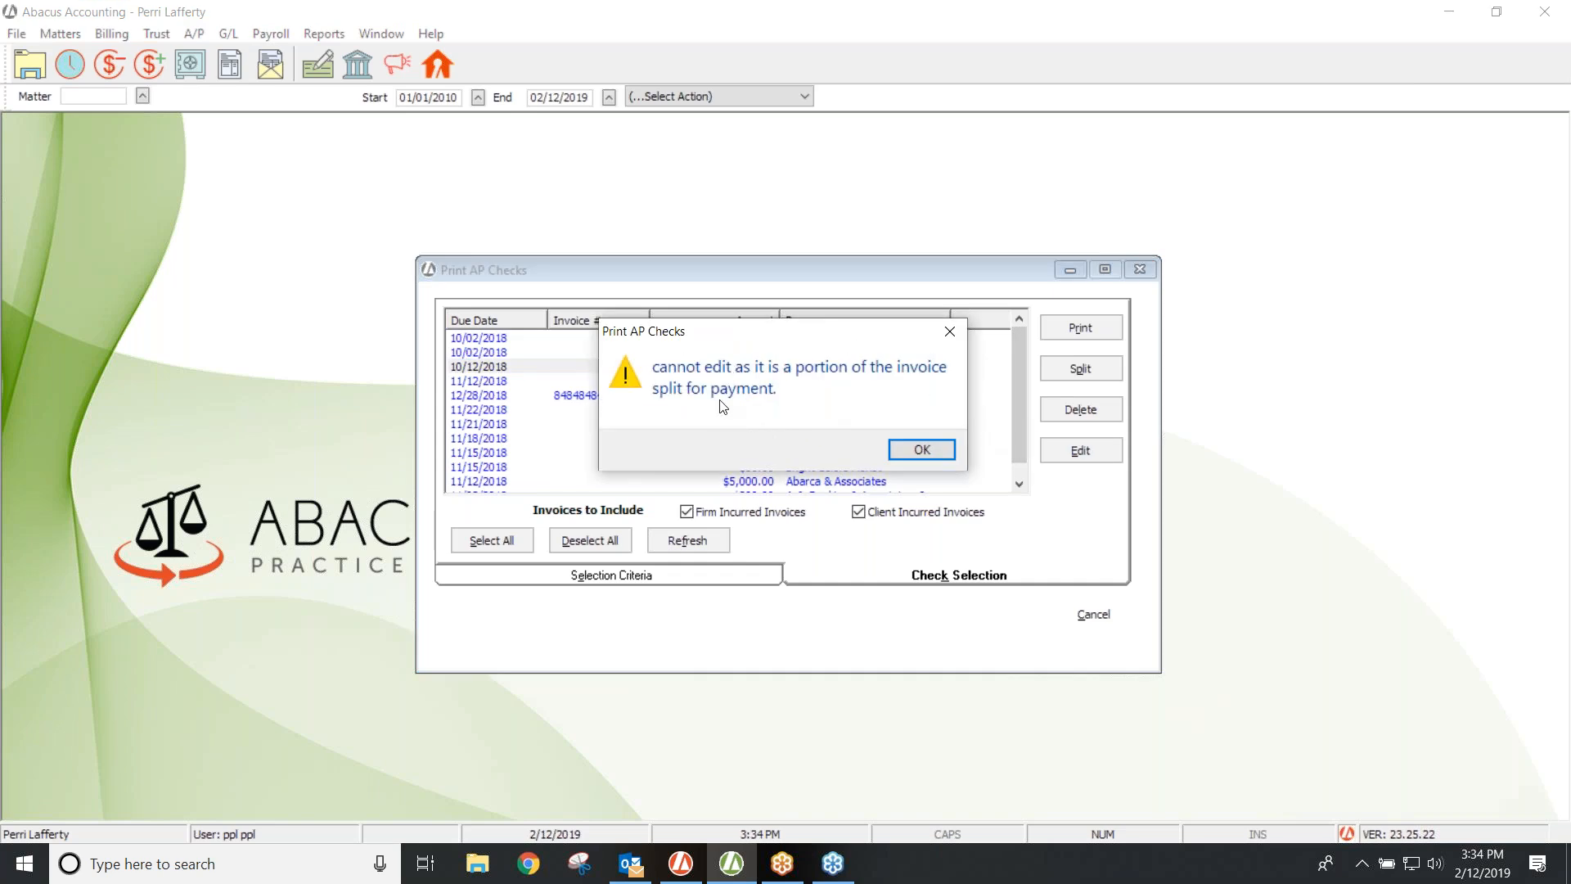
{"action": "left_click", "coordinate": [898, 453]}
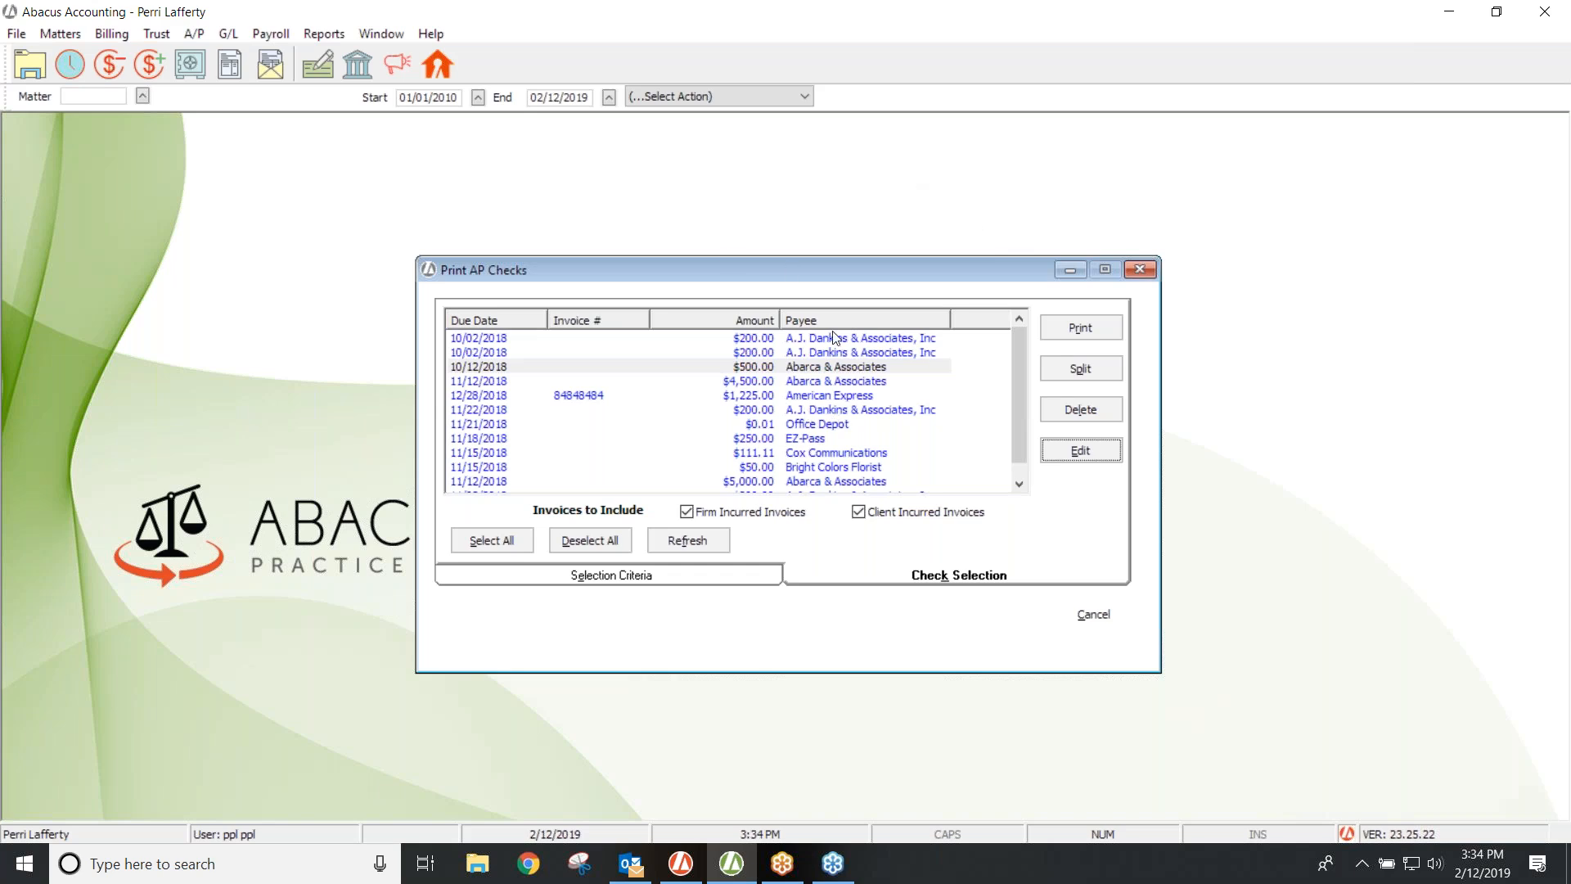
{"action": "left_click", "coordinate": [1139, 270]}
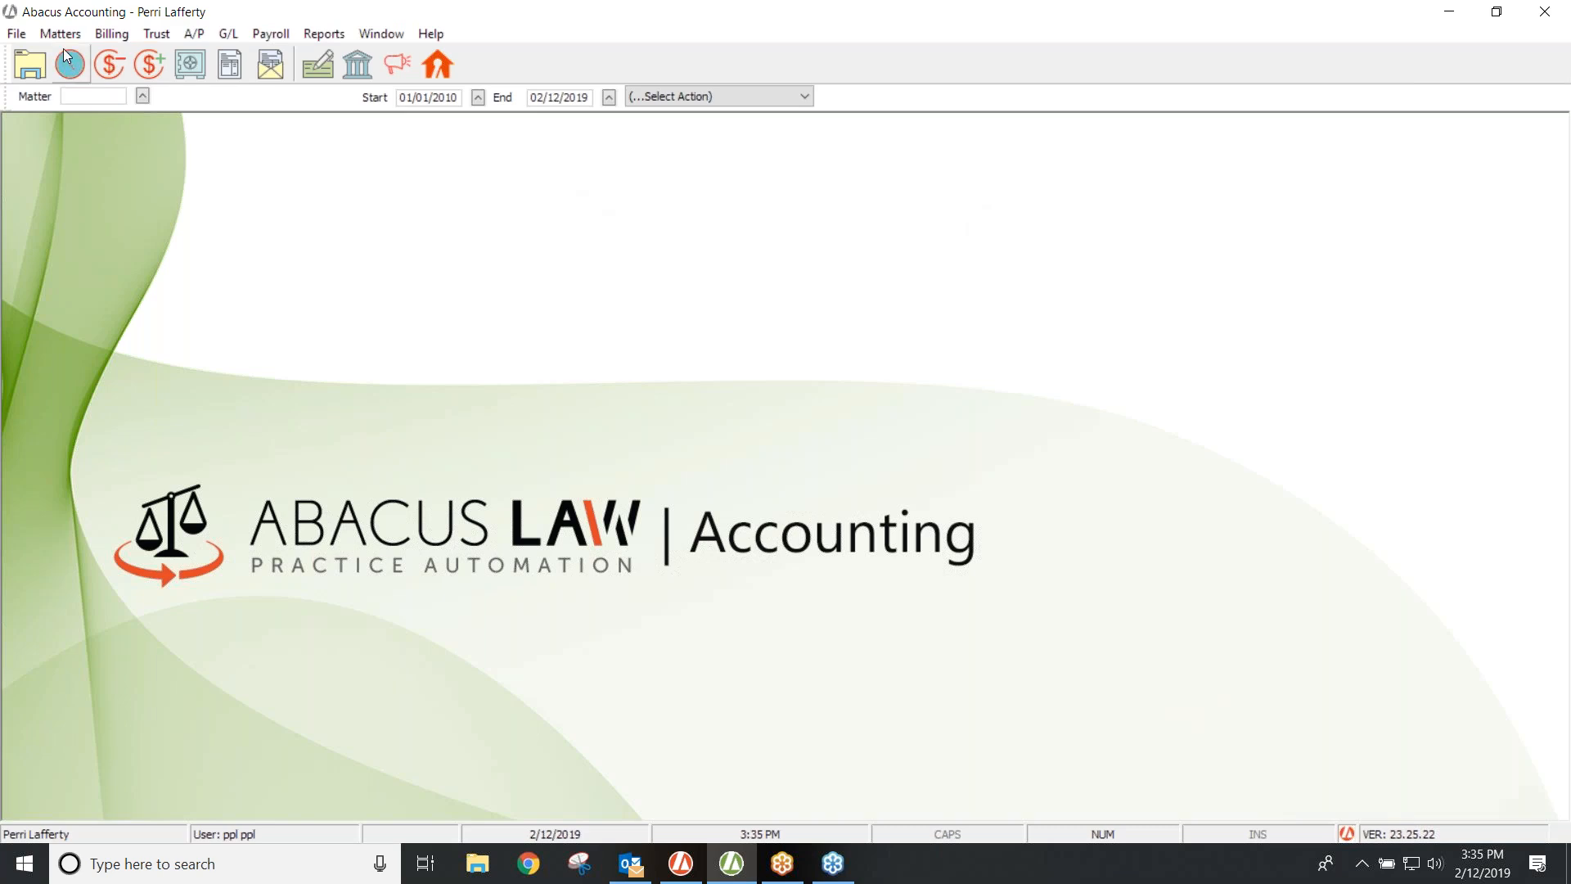
- Start a new prebill selection, individually select the City Clinic matter, and add it to the billing run
{"action": "left_click", "coordinate": [113, 35]}
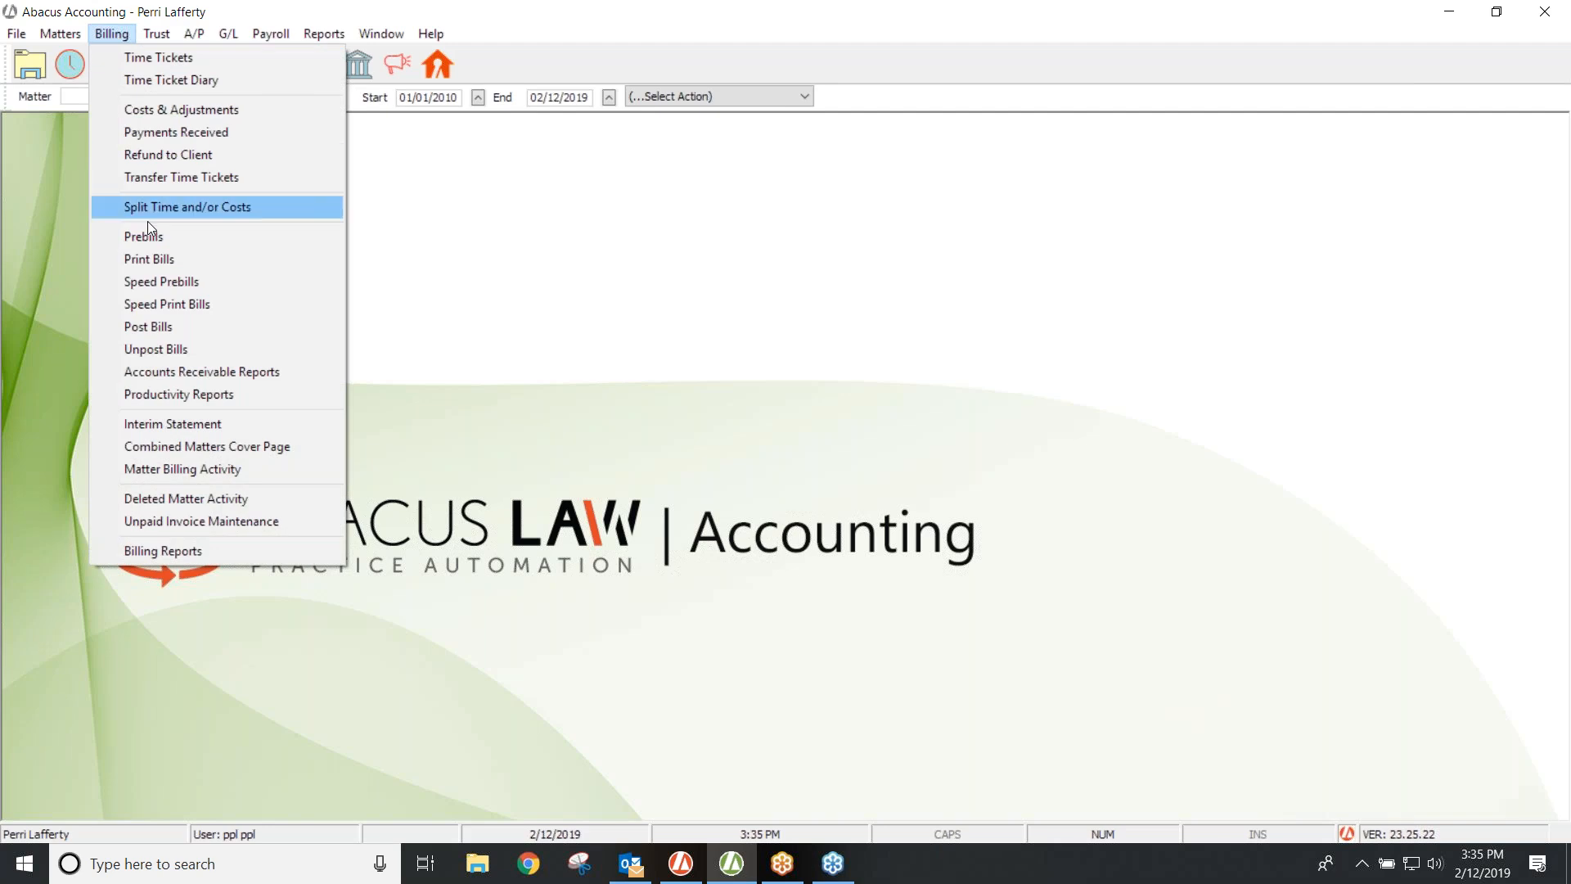
{"action": "left_click", "coordinate": [148, 235]}
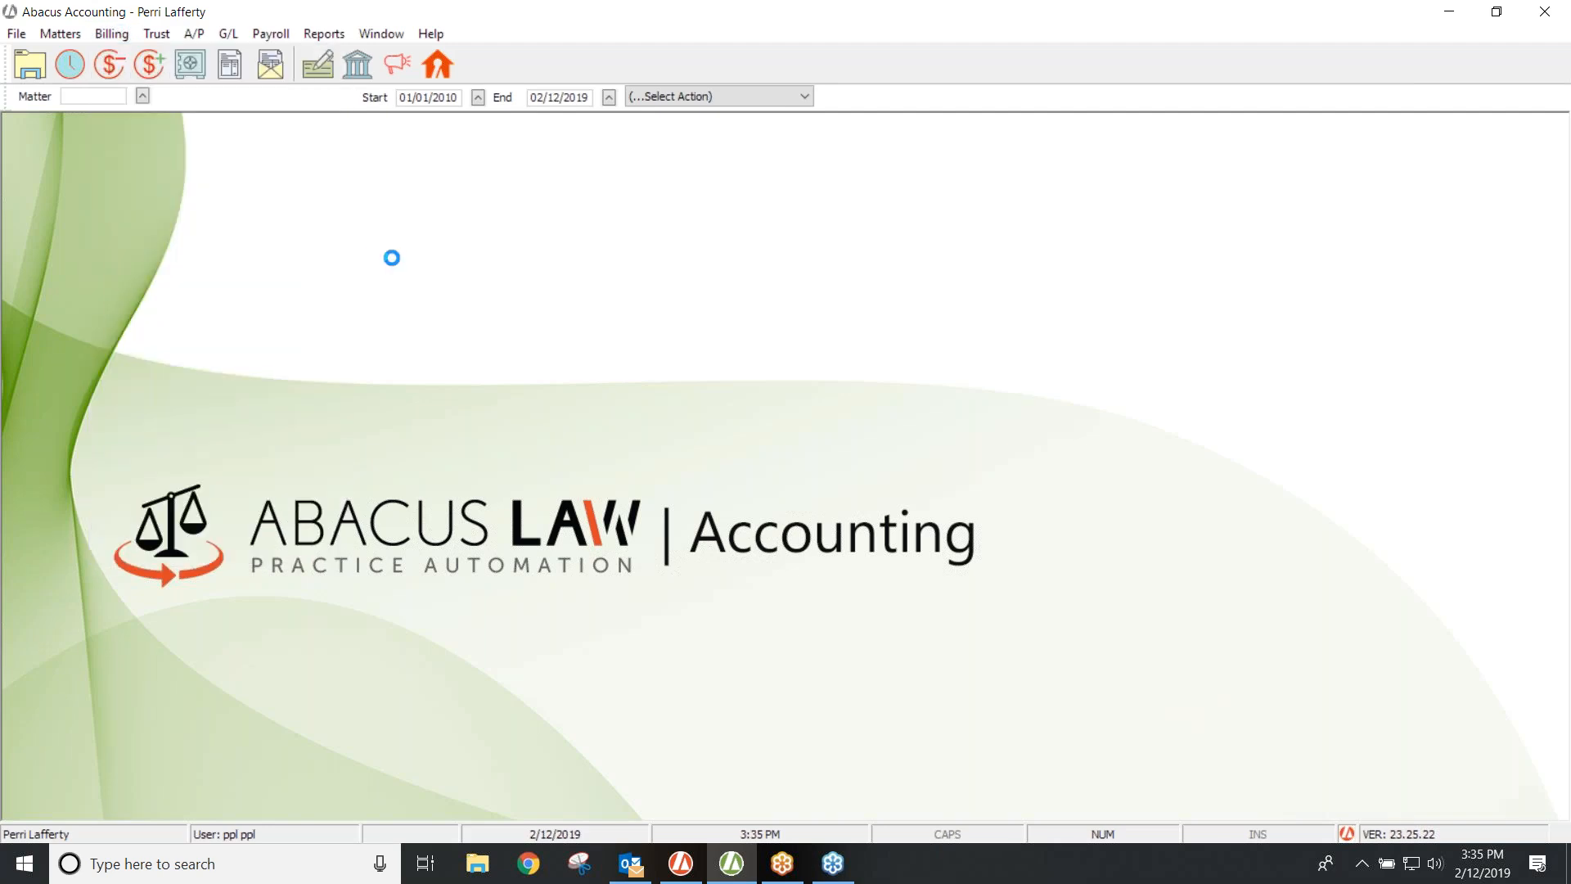
{"action": "left_click", "coordinate": [1073, 378]}
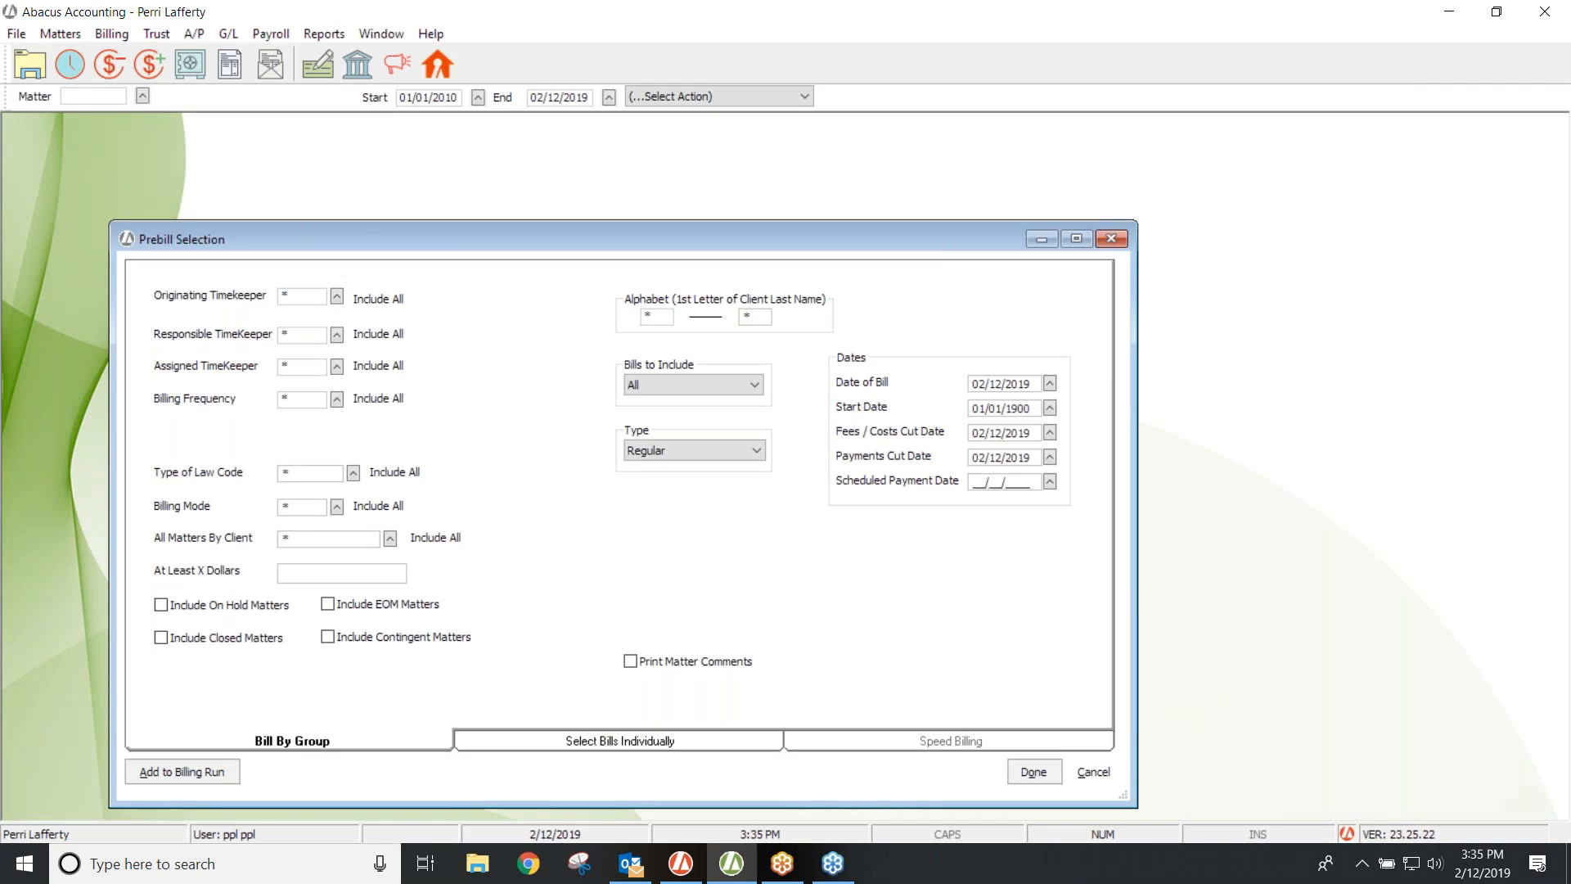
{"action": "left_click", "coordinate": [536, 746]}
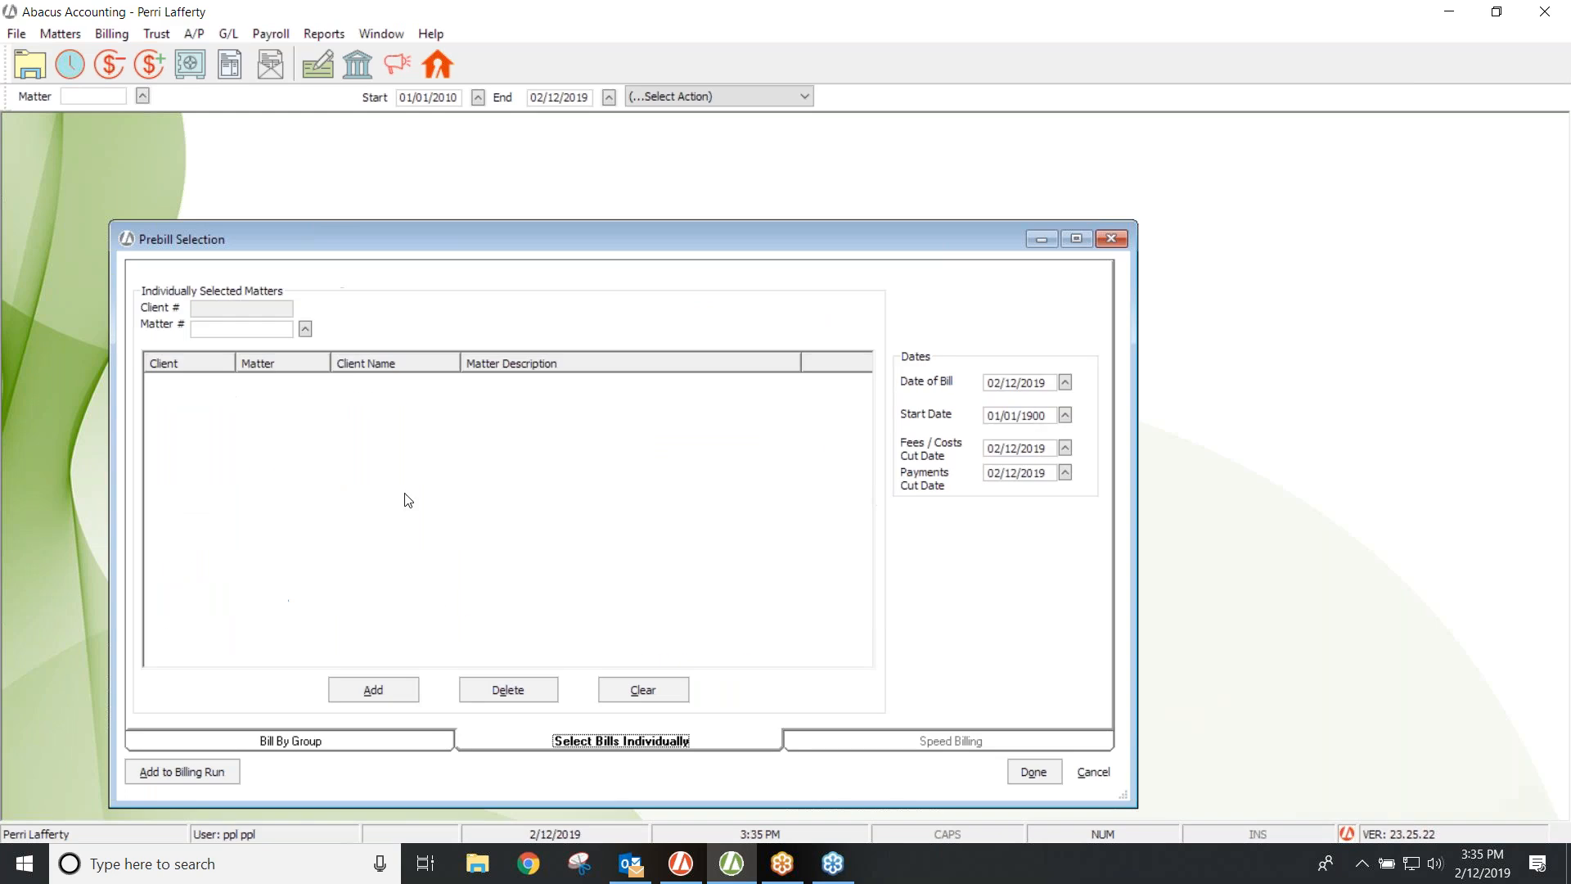
{"action": "left_click", "coordinate": [298, 321]}
{"action": "type", "text": "clara"}
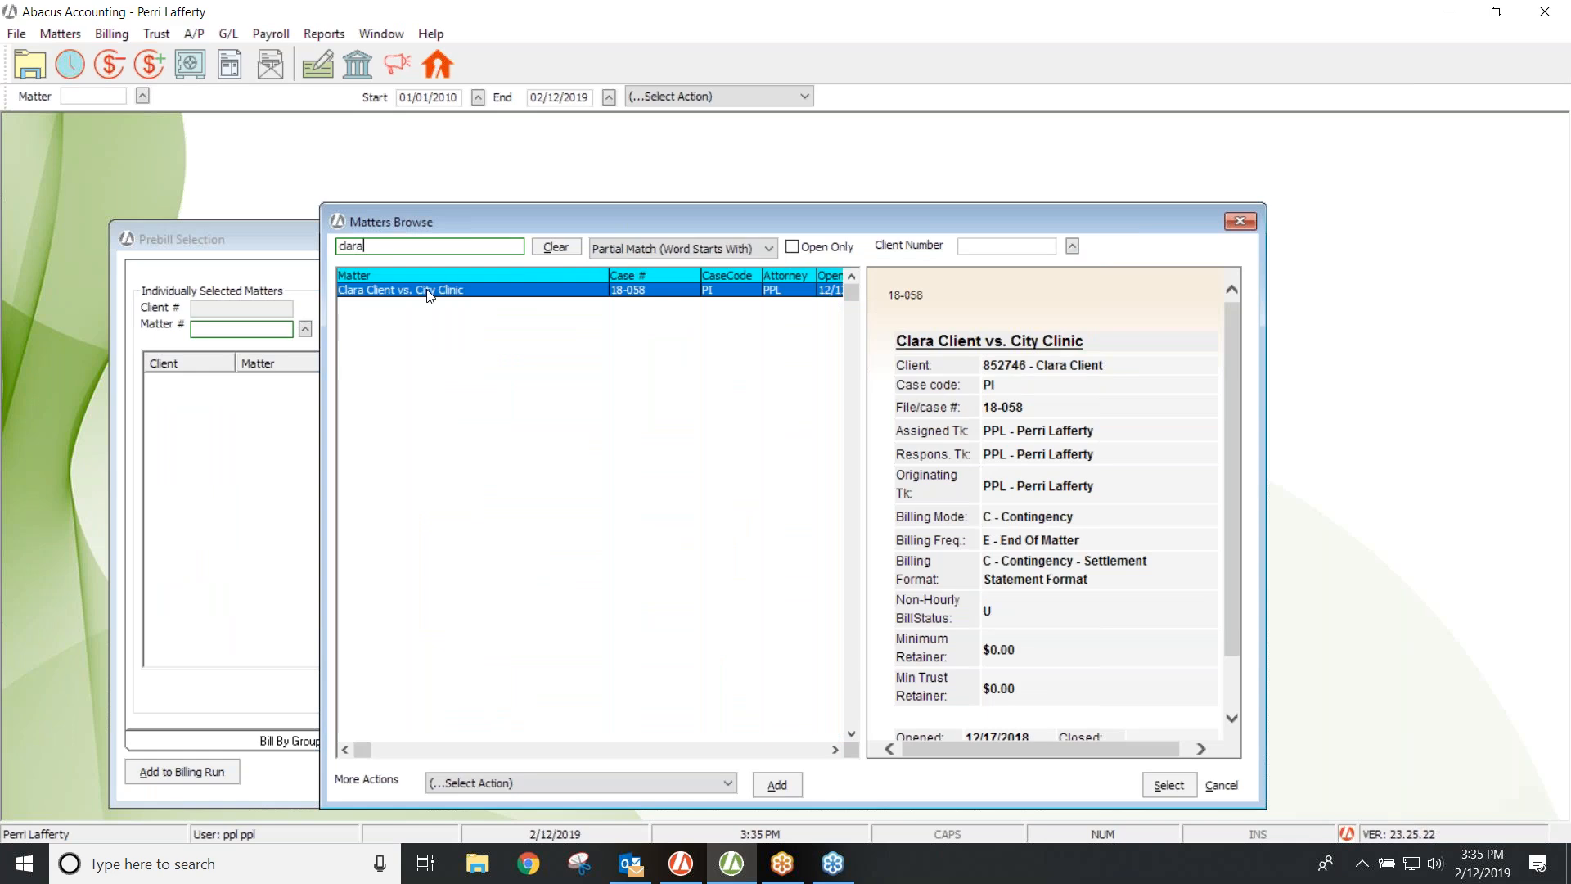
{"action": "double_click", "coordinate": [348, 290]}
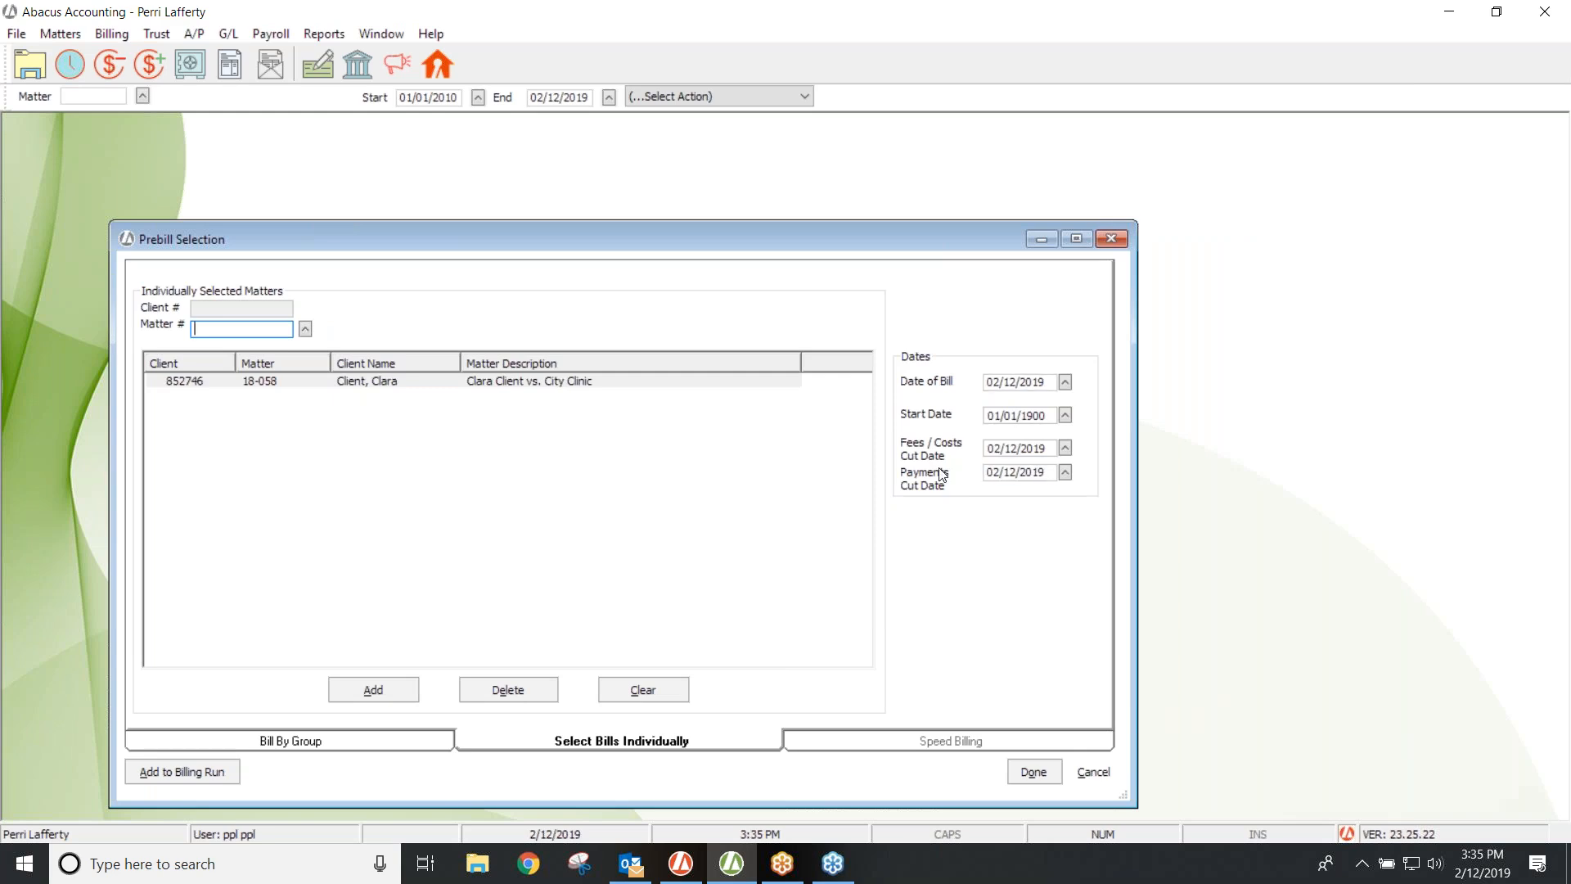
{"action": "left_click", "coordinate": [162, 771]}
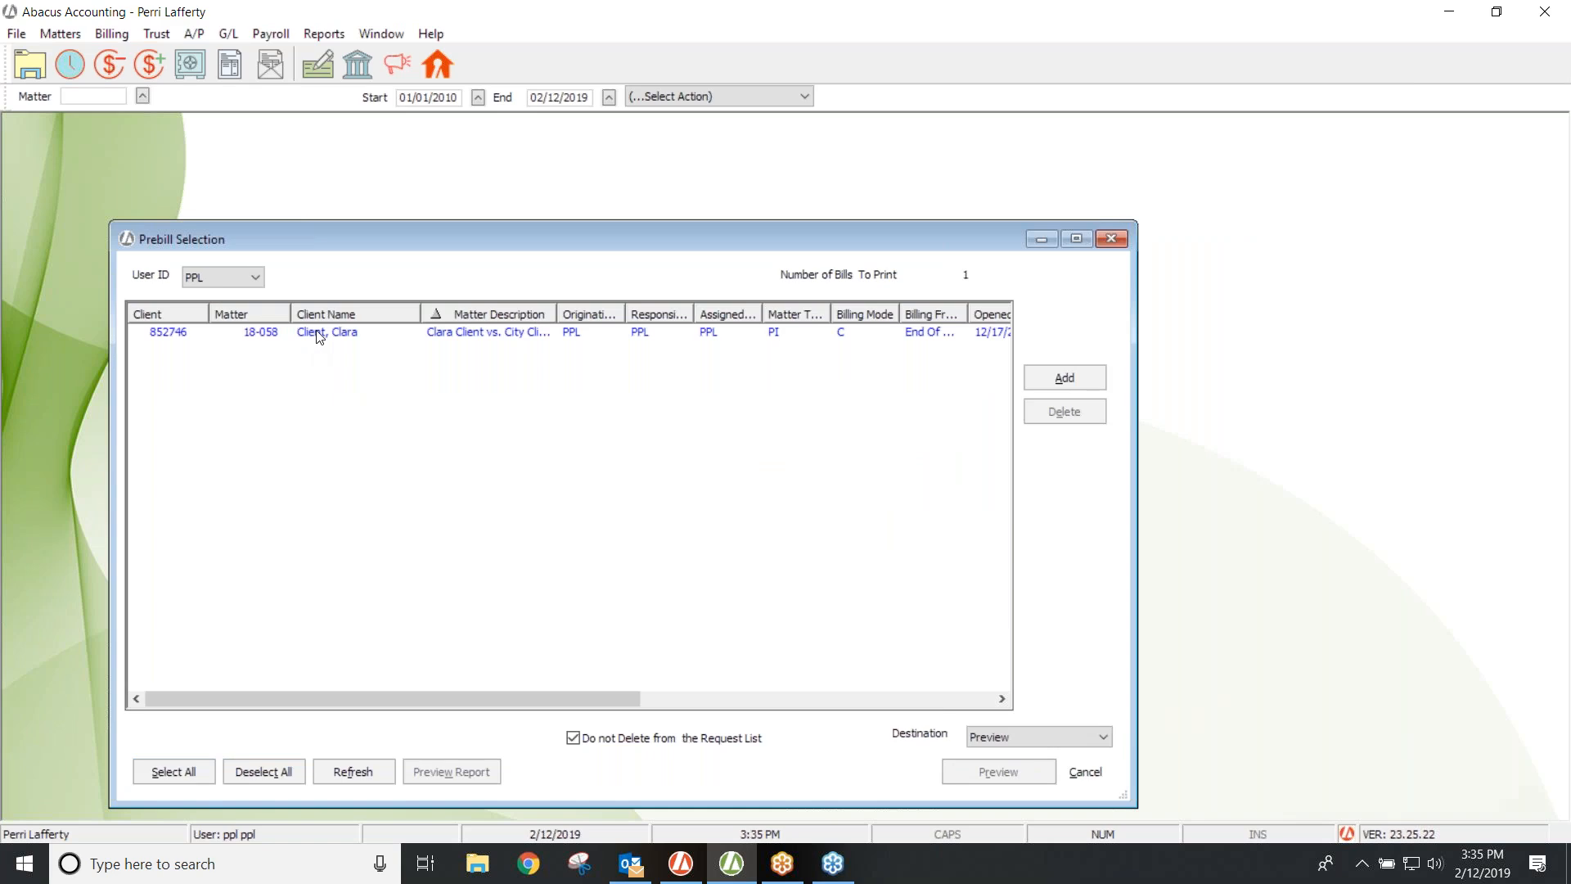
- Preview the City Clinic matter's prebill and examine its billing details and itemized costs
{"action": "left_click", "coordinate": [318, 336]}
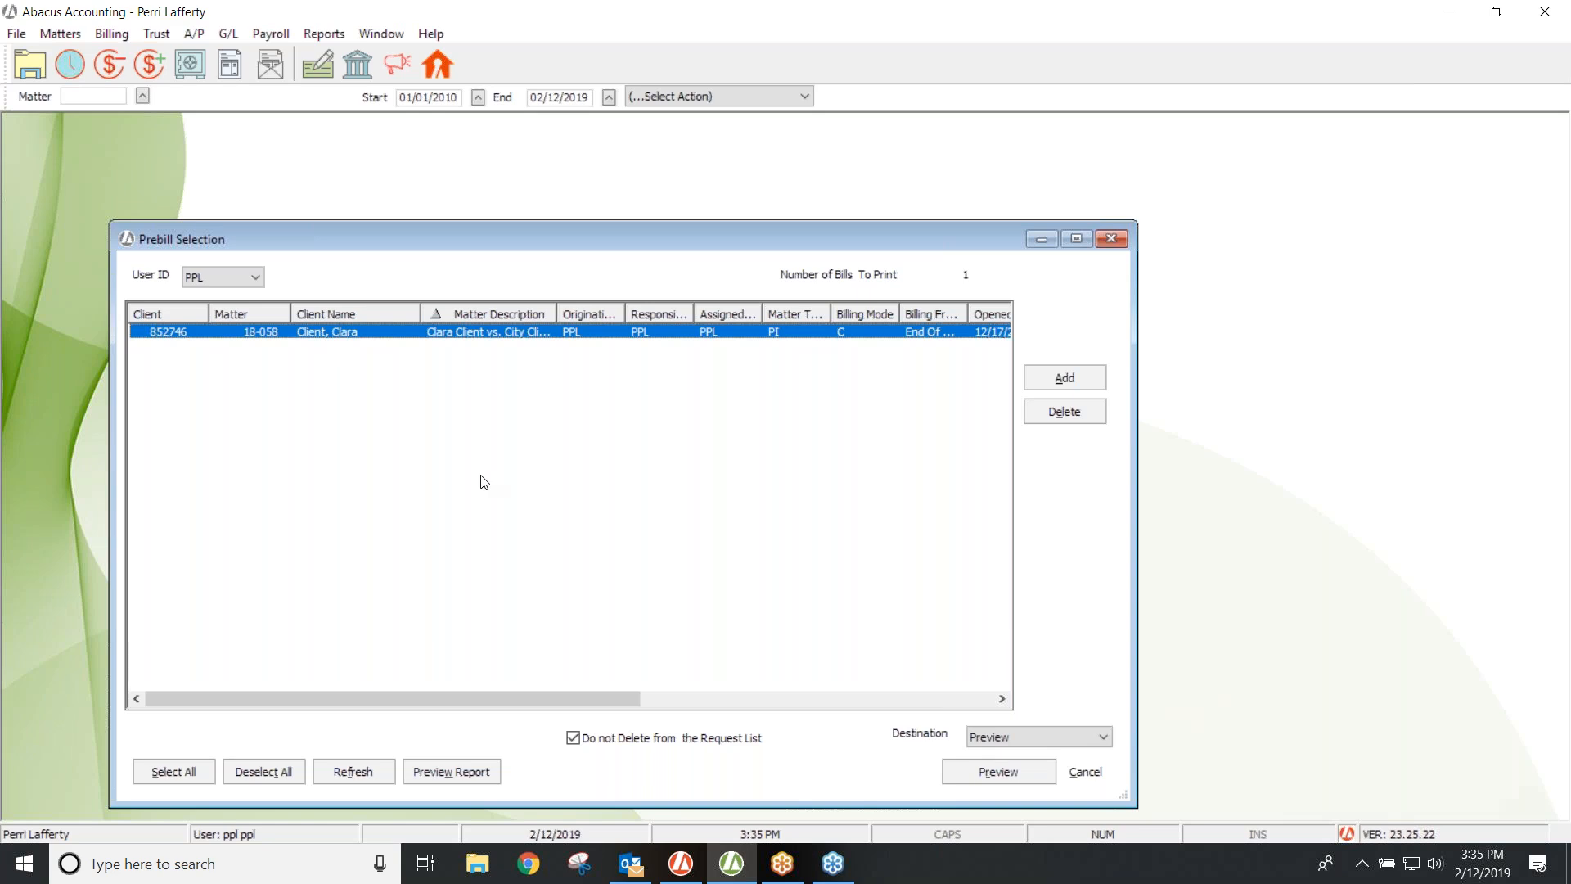
{"action": "left_click", "coordinate": [1014, 782]}
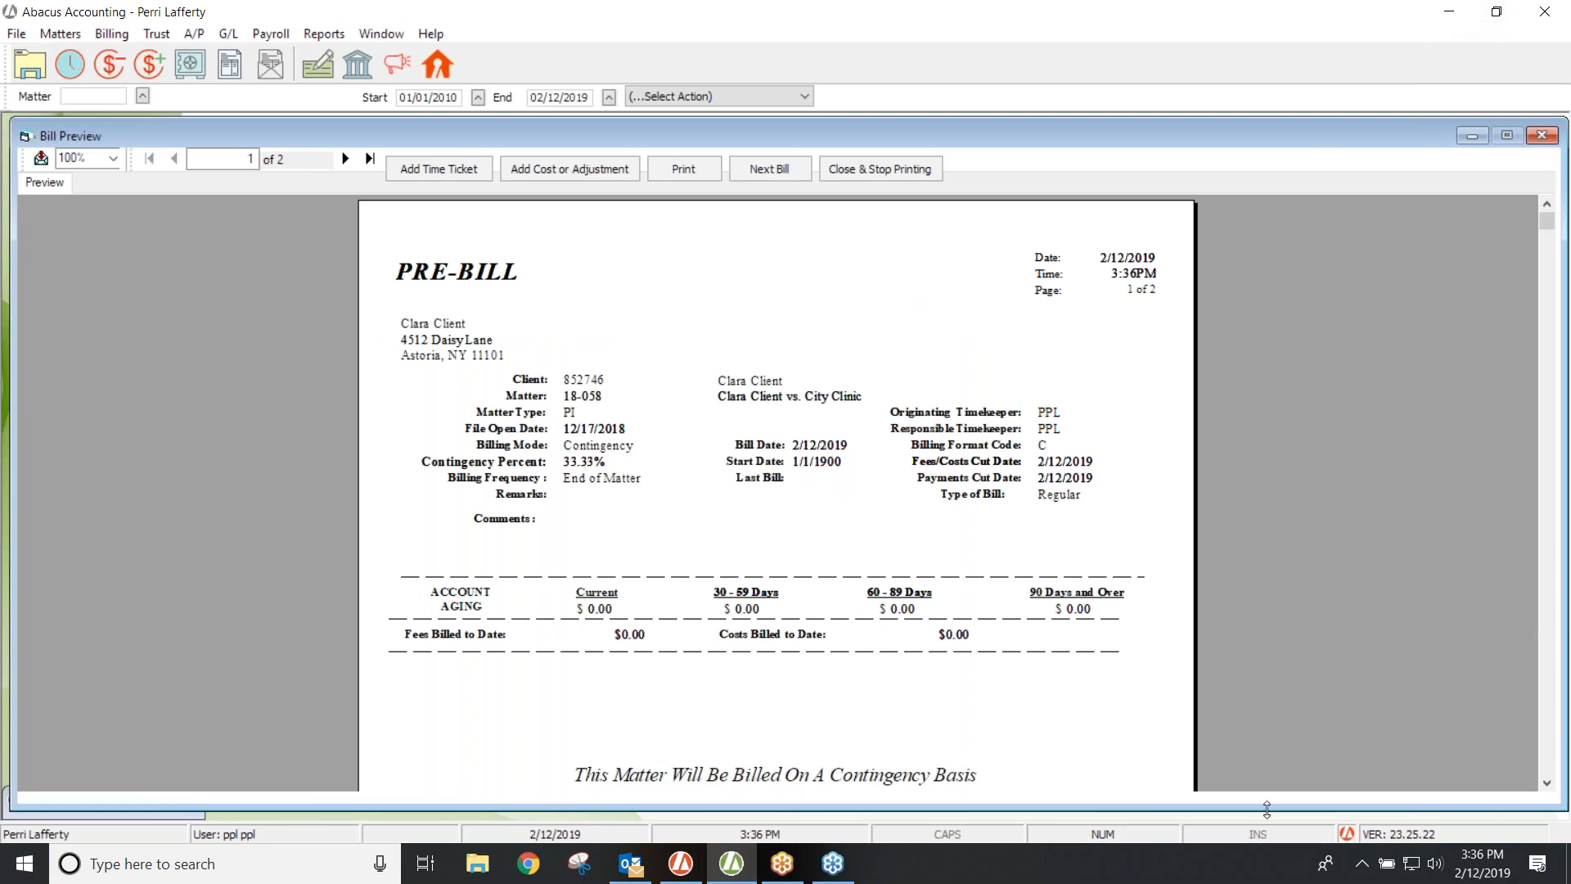
{"action": "left_click", "coordinate": [1547, 786]}
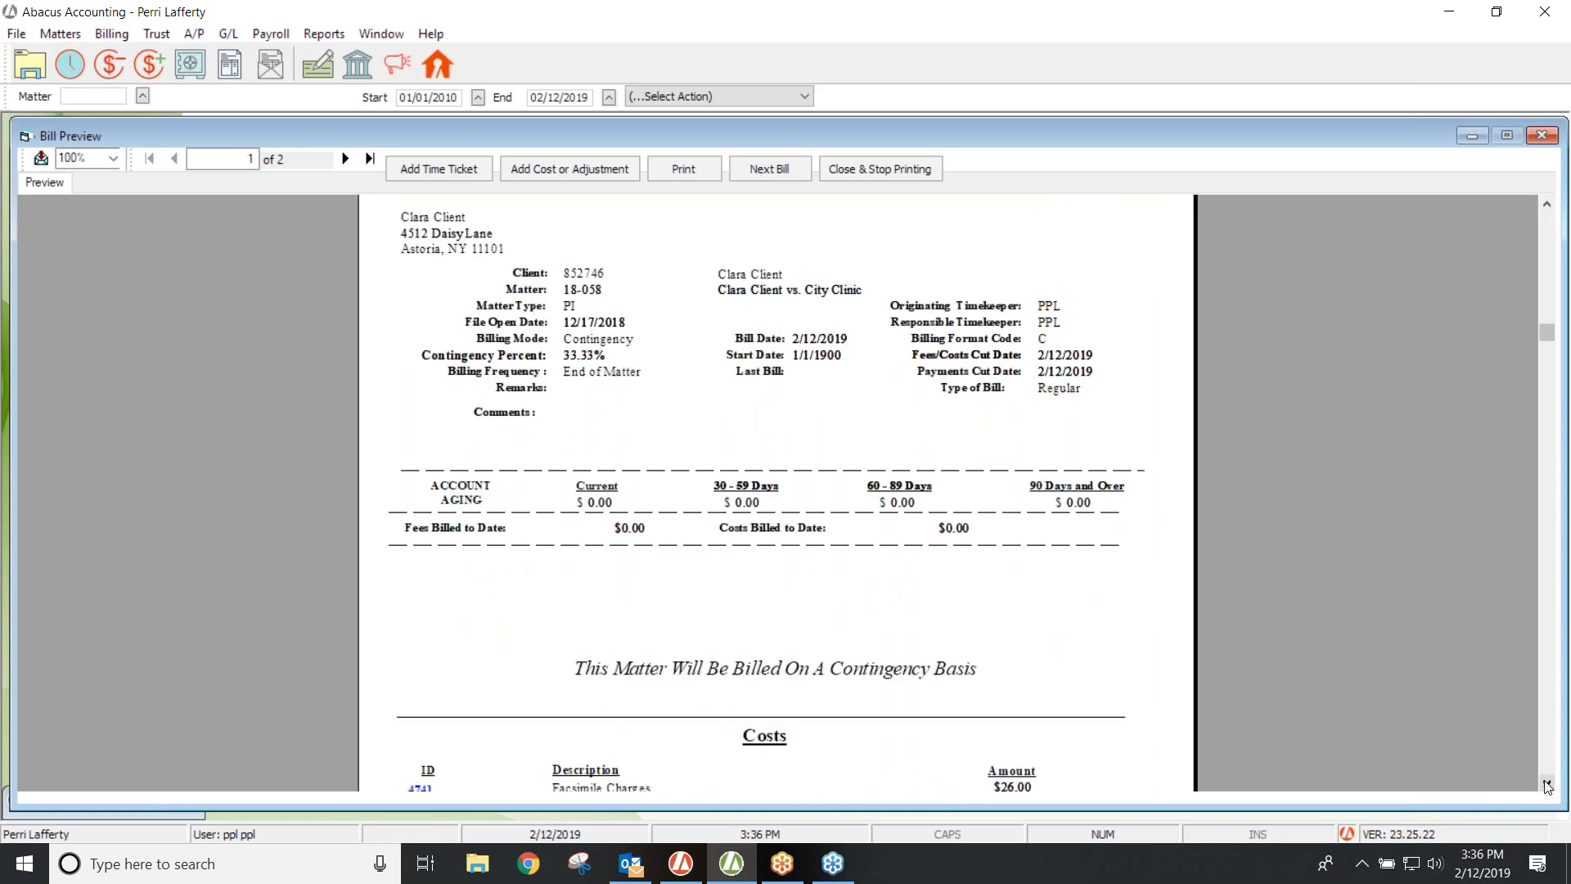
{"action": "left_click", "coordinate": [1548, 787]}
{"action": "left_click", "coordinate": [1548, 786]}
{"action": "left_click", "coordinate": [1547, 787]}
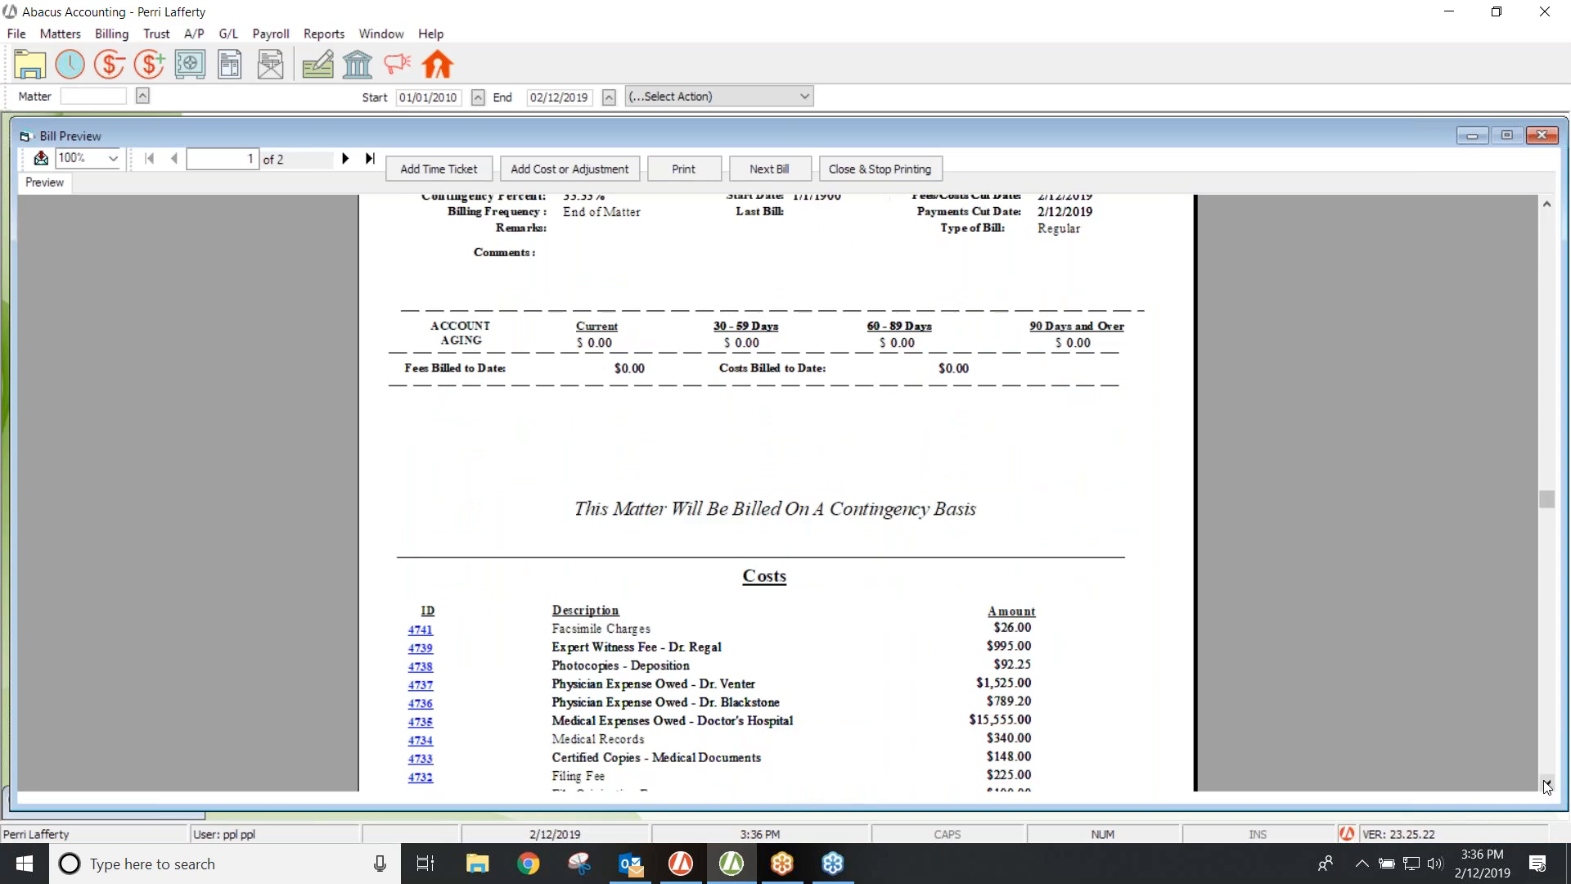
{"action": "left_click", "coordinate": [1548, 786]}
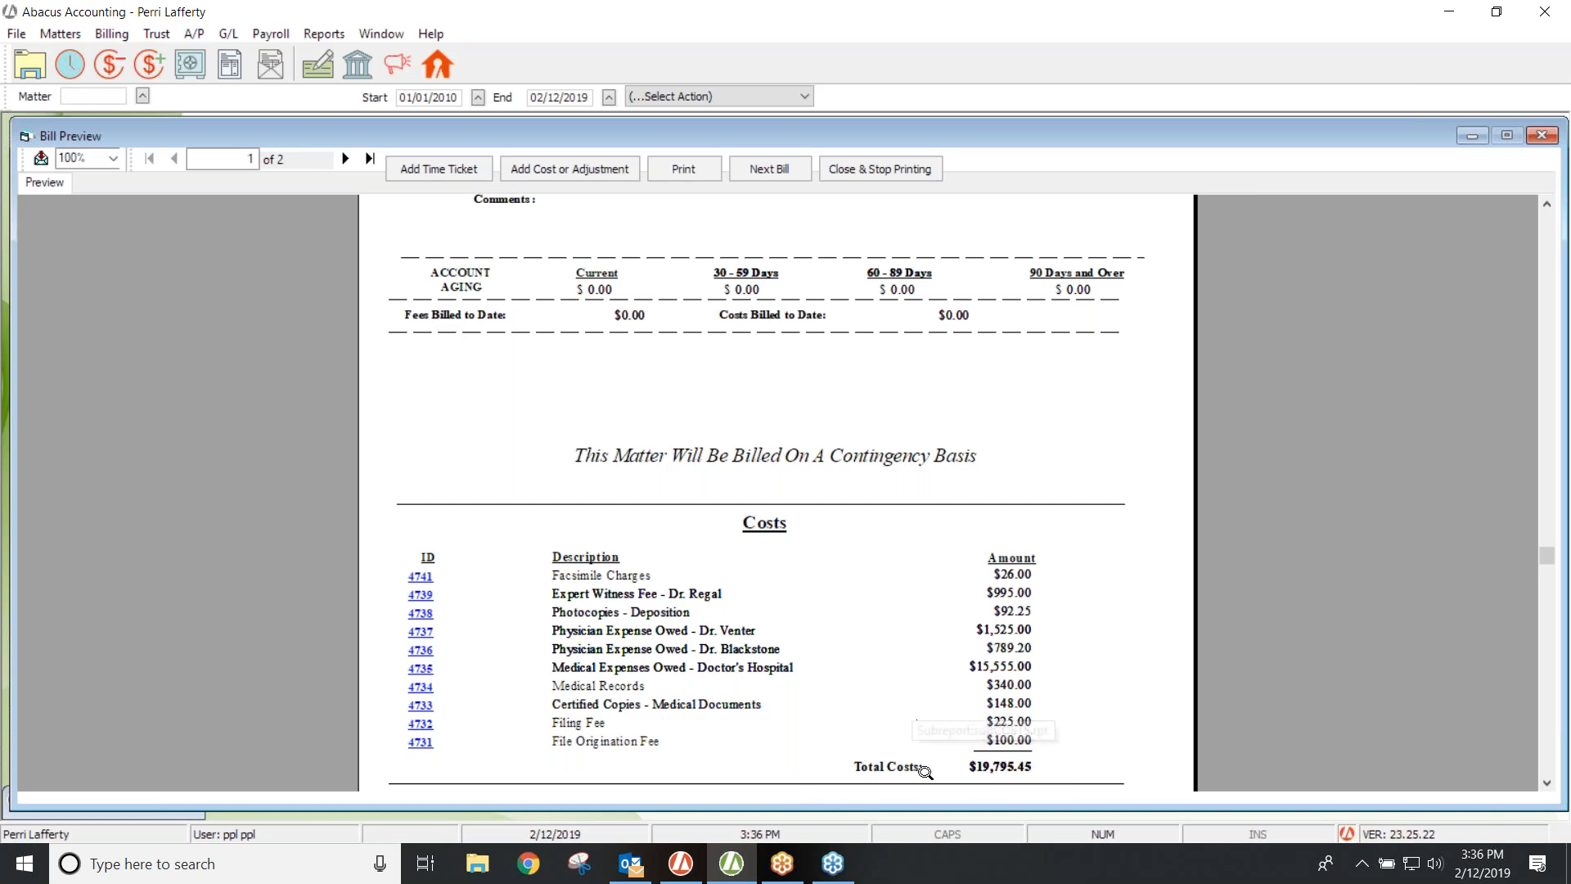
- Review the amount due summary on the prebill's second page, and close the preview and the prebill selection
{"action": "left_click", "coordinate": [345, 160]}
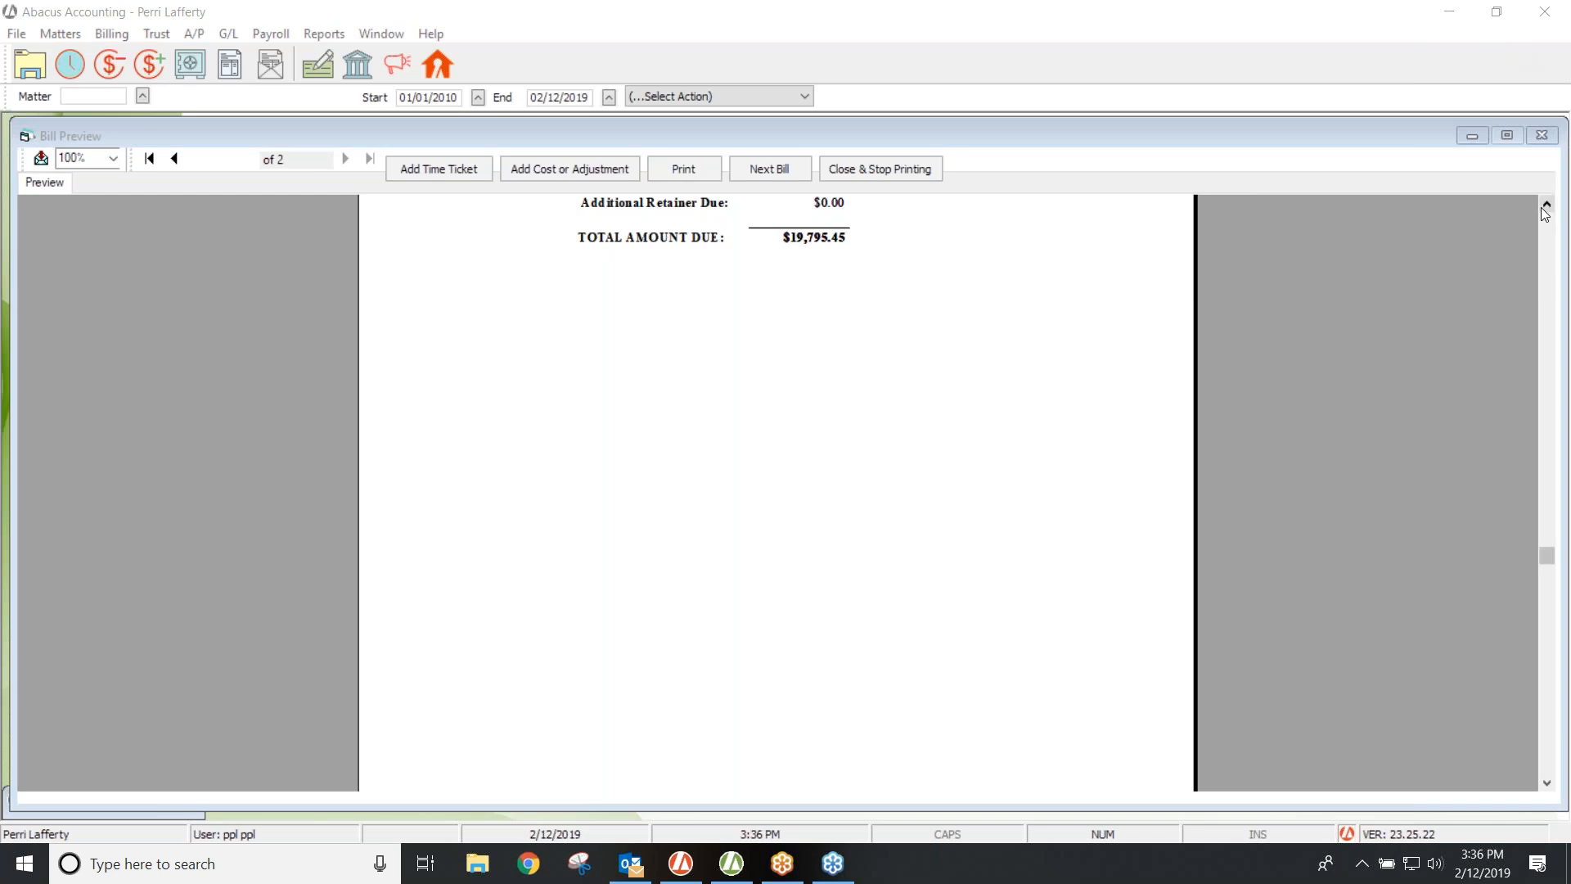
{"action": "scroll", "coordinate": [1542, 209], "scroll_direction": "up", "scroll_amount": 5}
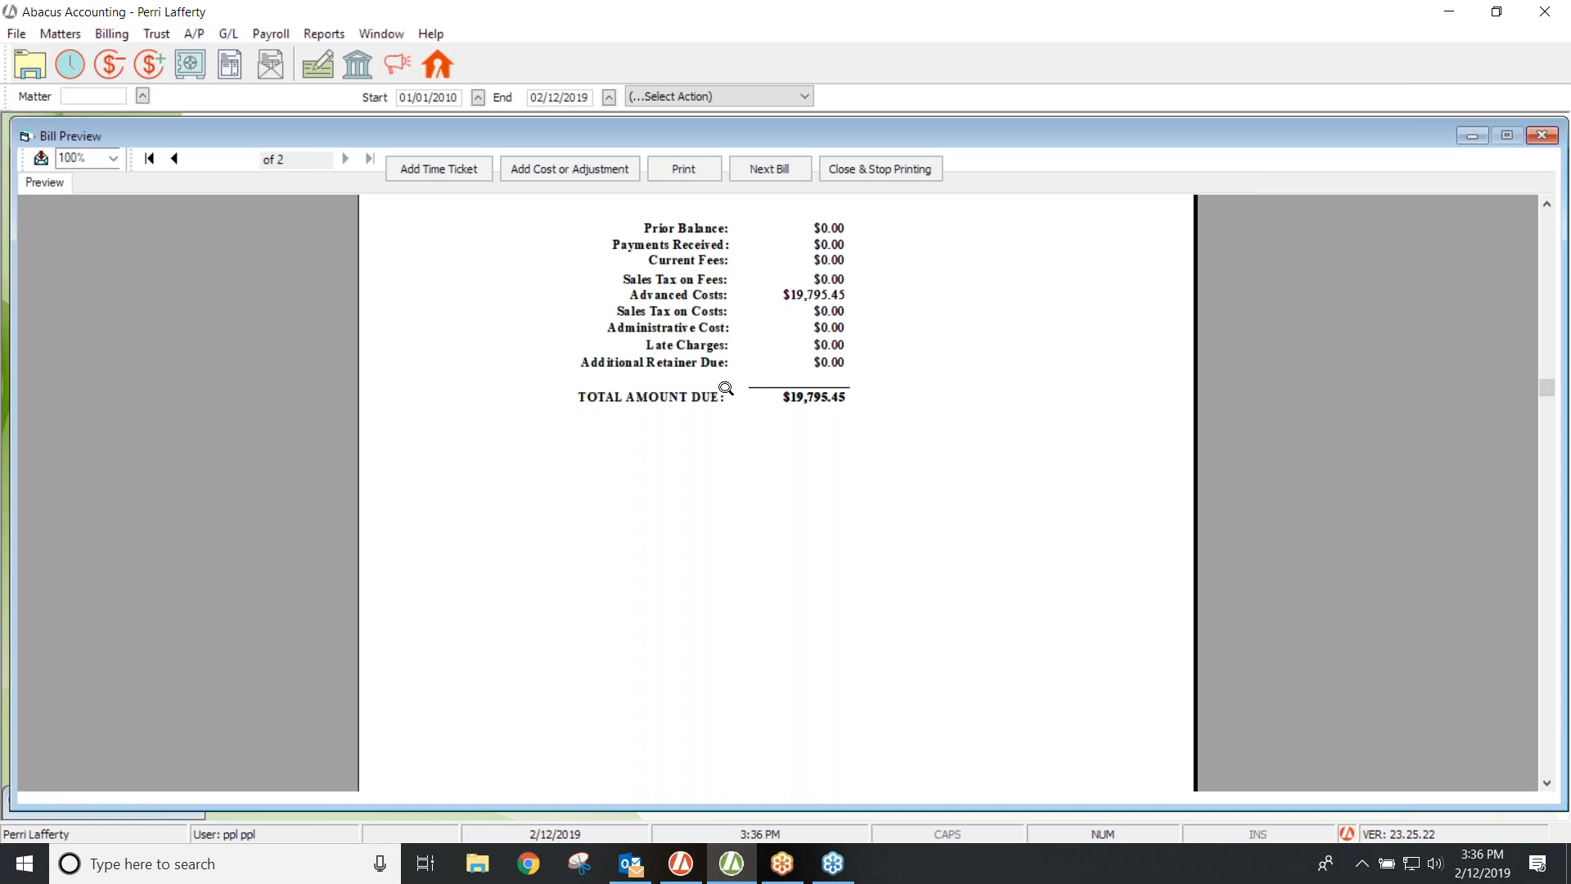
{"action": "left_click", "coordinate": [1541, 138]}
{"action": "left_click", "coordinate": [896, 465]}
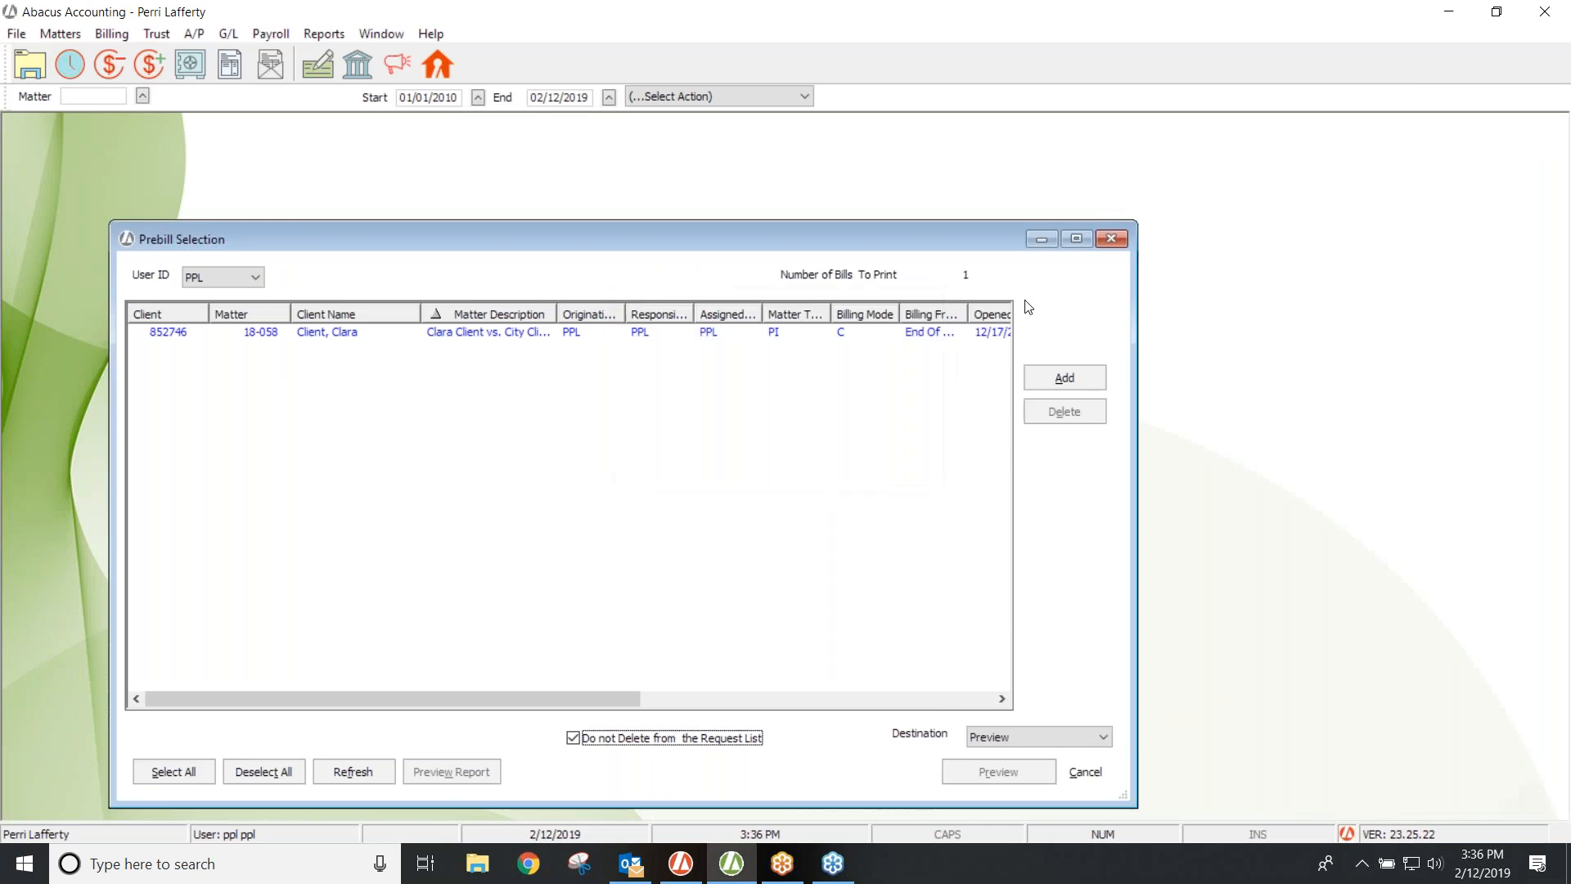
{"action": "left_click", "coordinate": [1110, 239]}
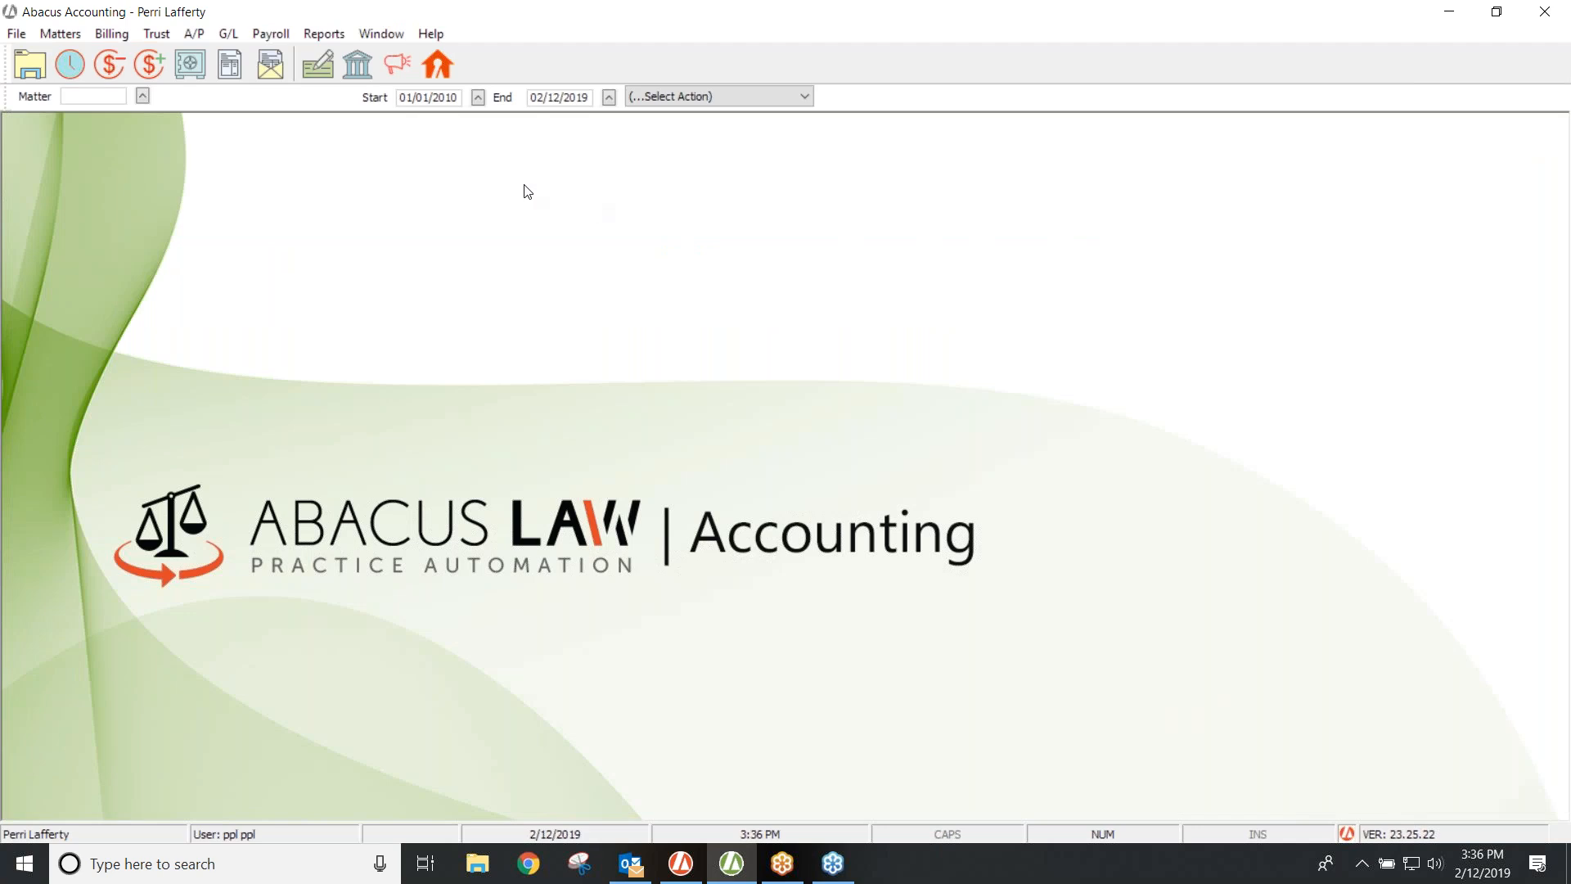
- Start a new Print Bills selection and individually select the City Clinic matter for billing
{"action": "left_click", "coordinate": [98, 36]}
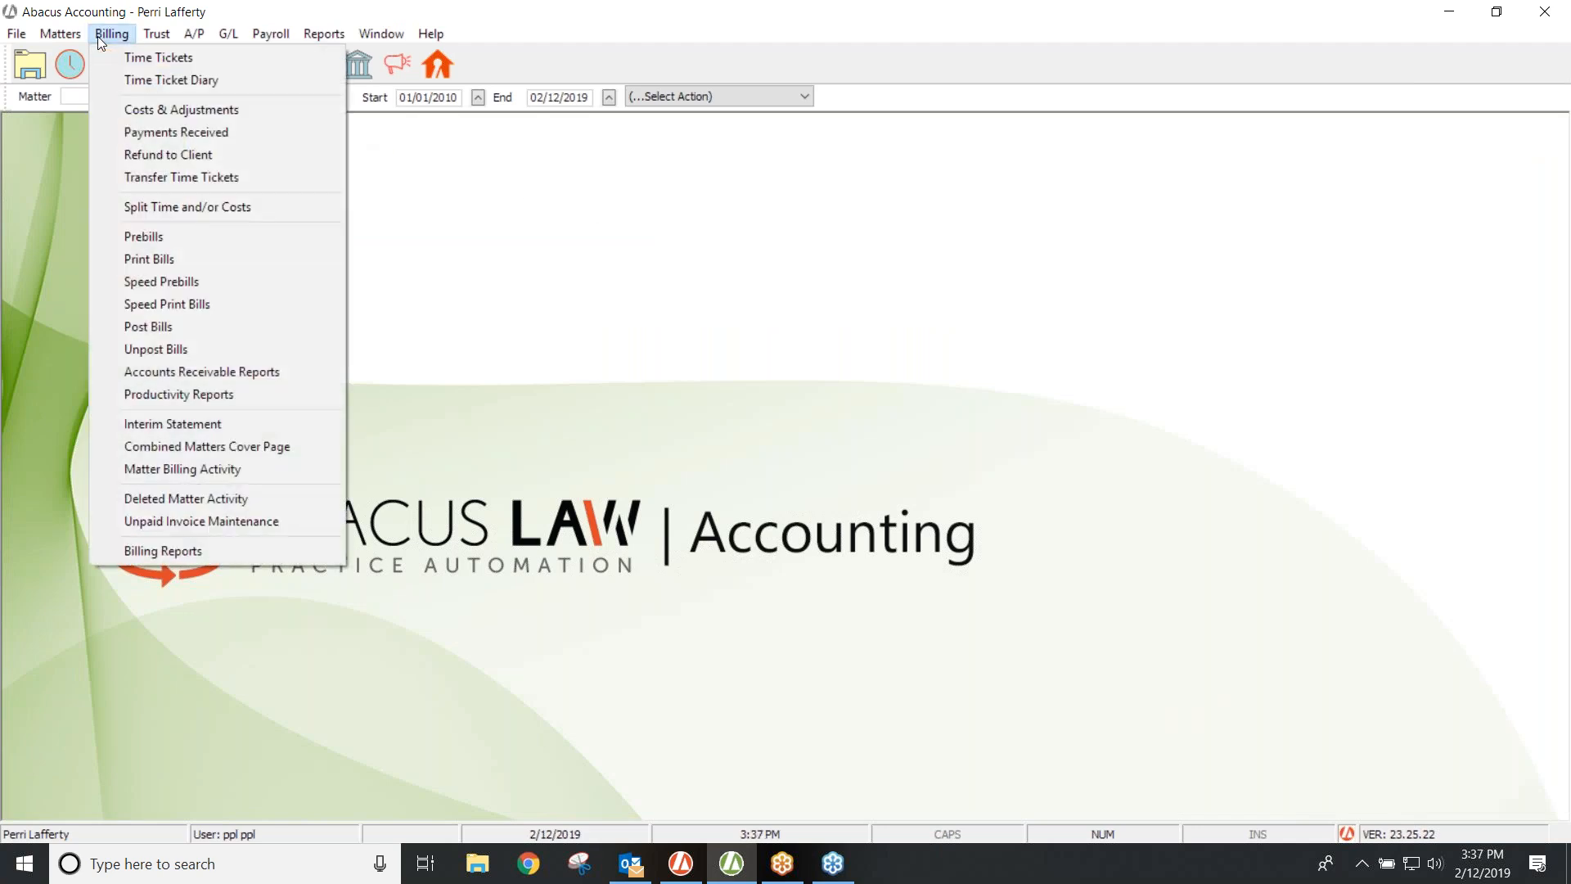
{"action": "left_click", "coordinate": [138, 262]}
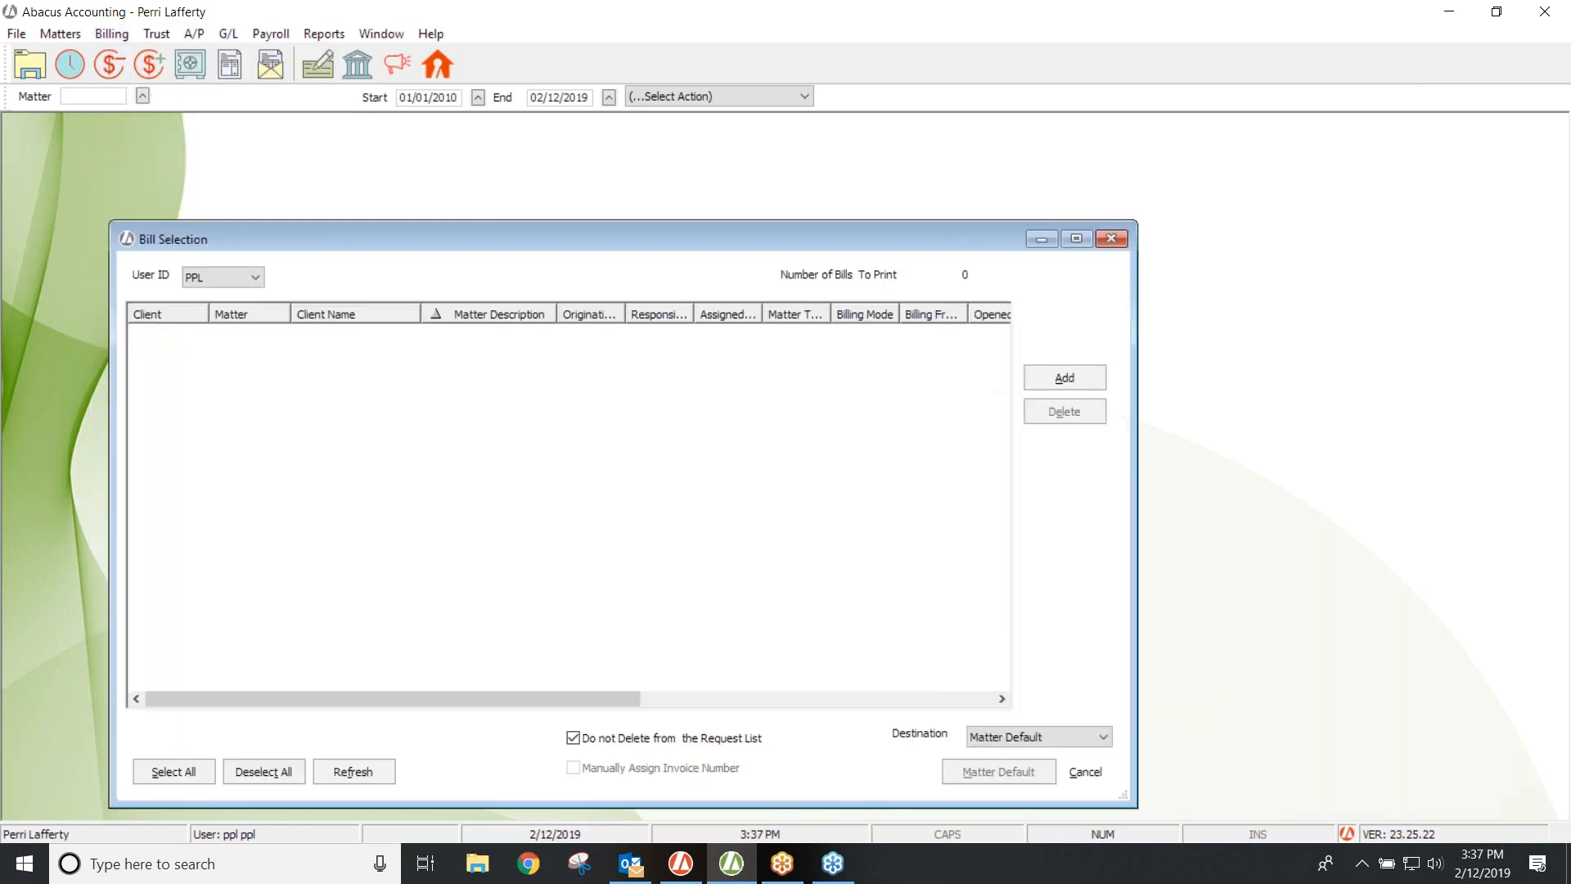
{"action": "left_click", "coordinate": [1066, 378]}
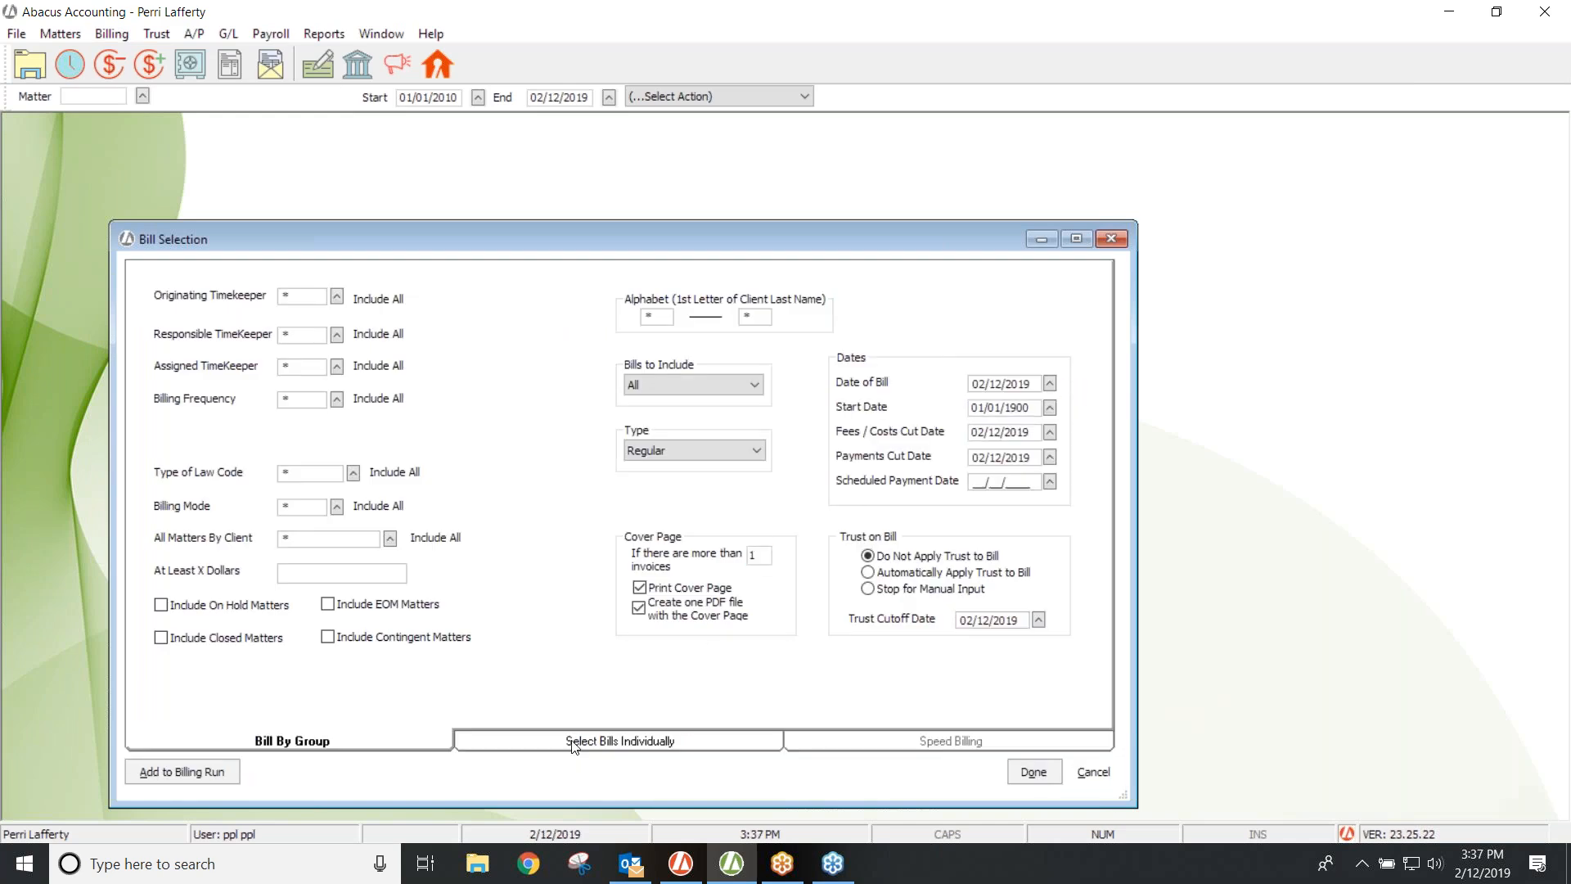
{"action": "left_click", "coordinate": [572, 746]}
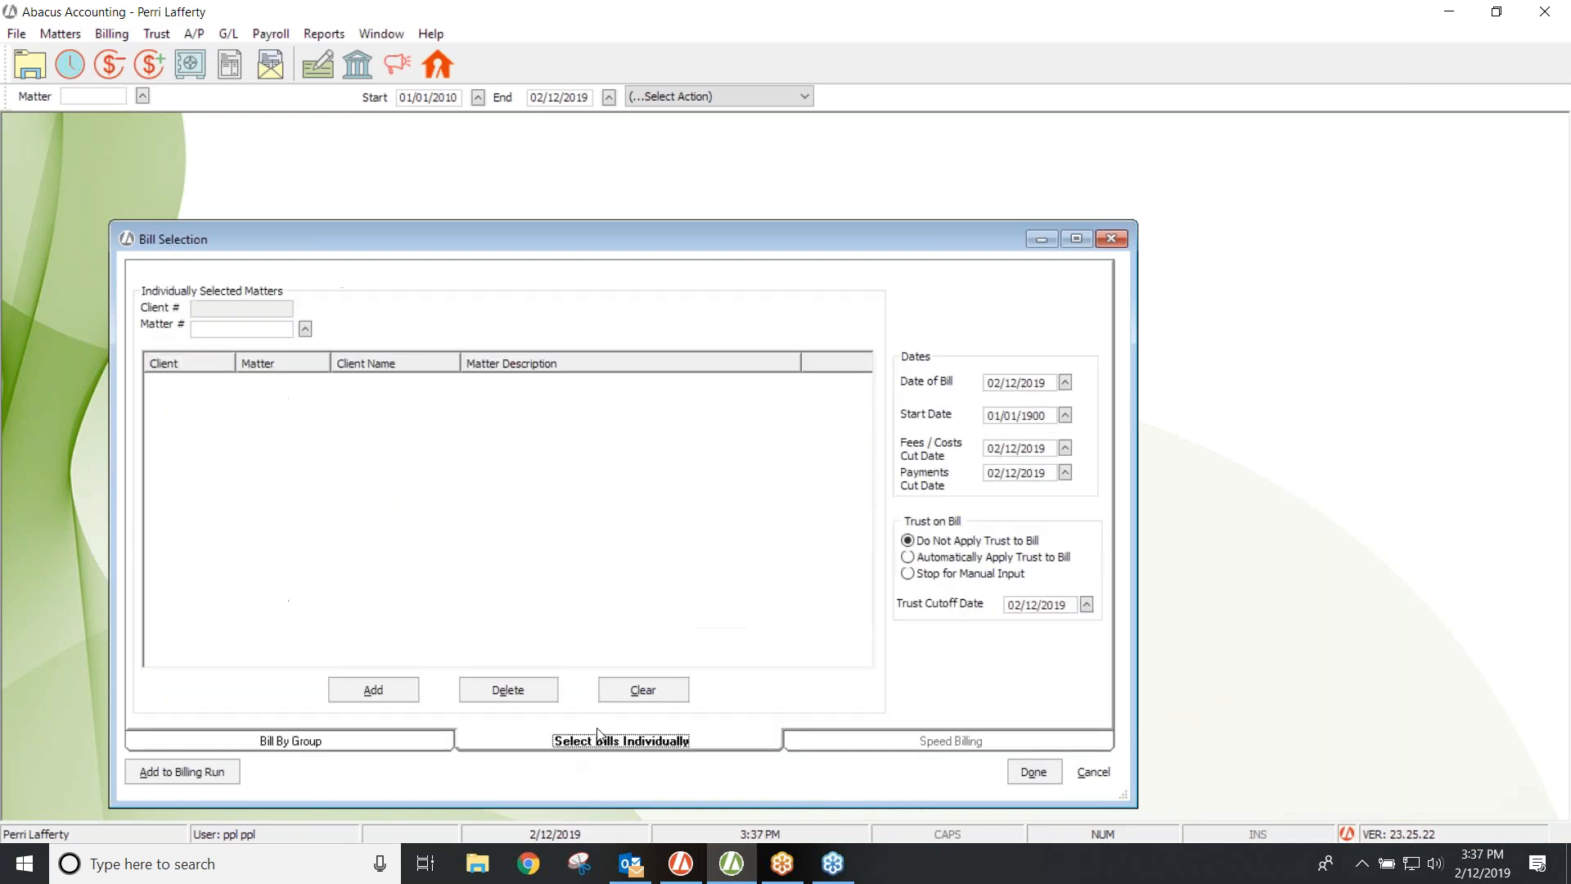
{"action": "left_click", "coordinate": [304, 325]}
{"action": "left_click", "coordinate": [304, 327]}
{"action": "type", "text": "clara"}
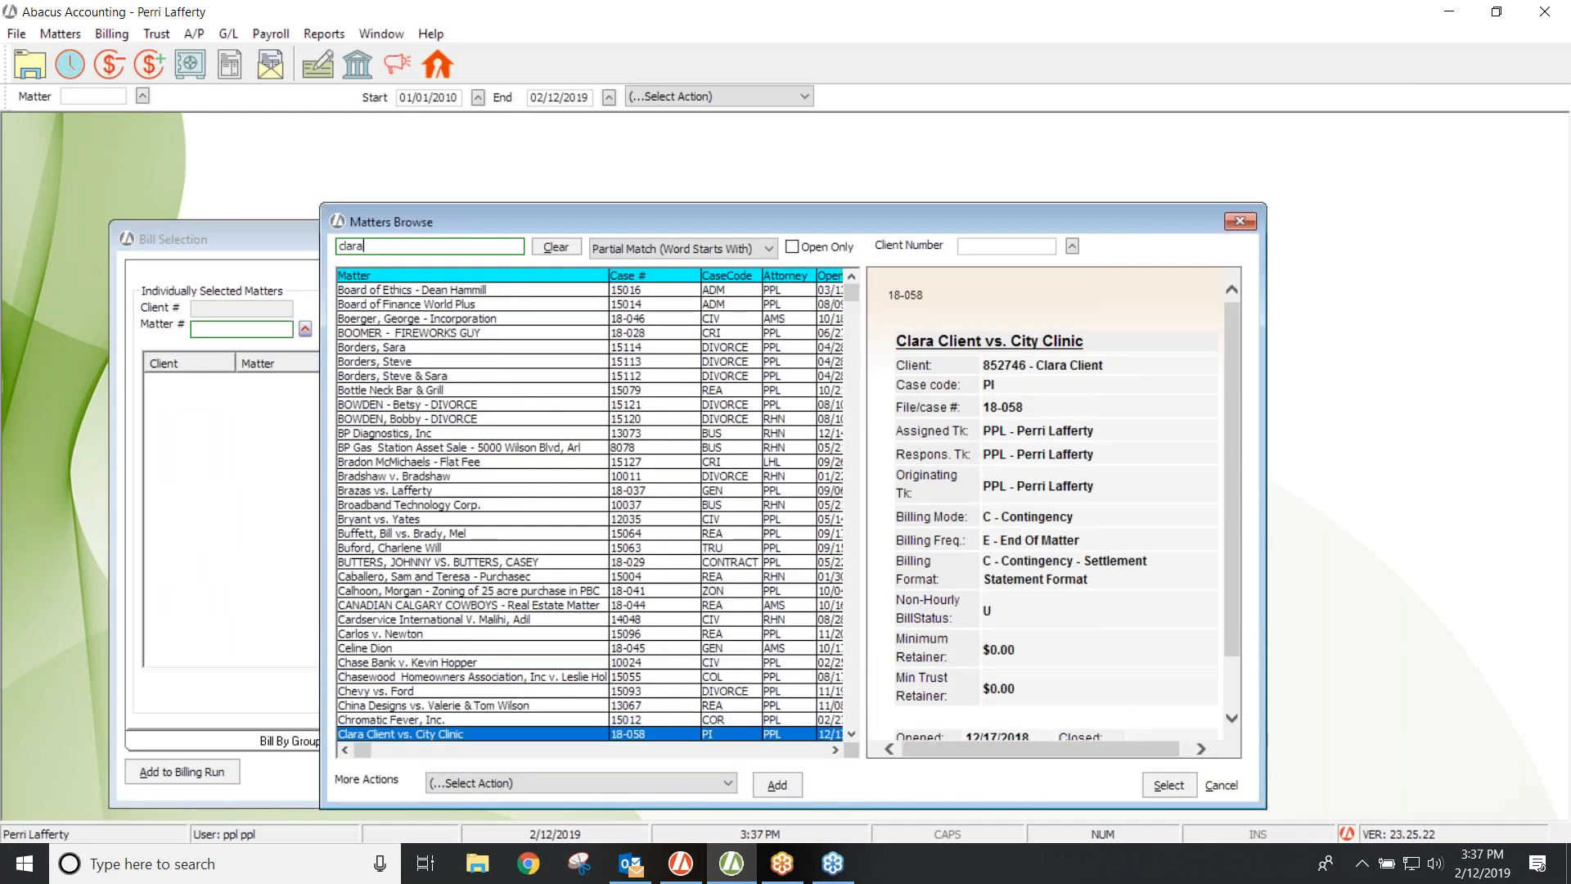
{"action": "key", "text": "Return"}
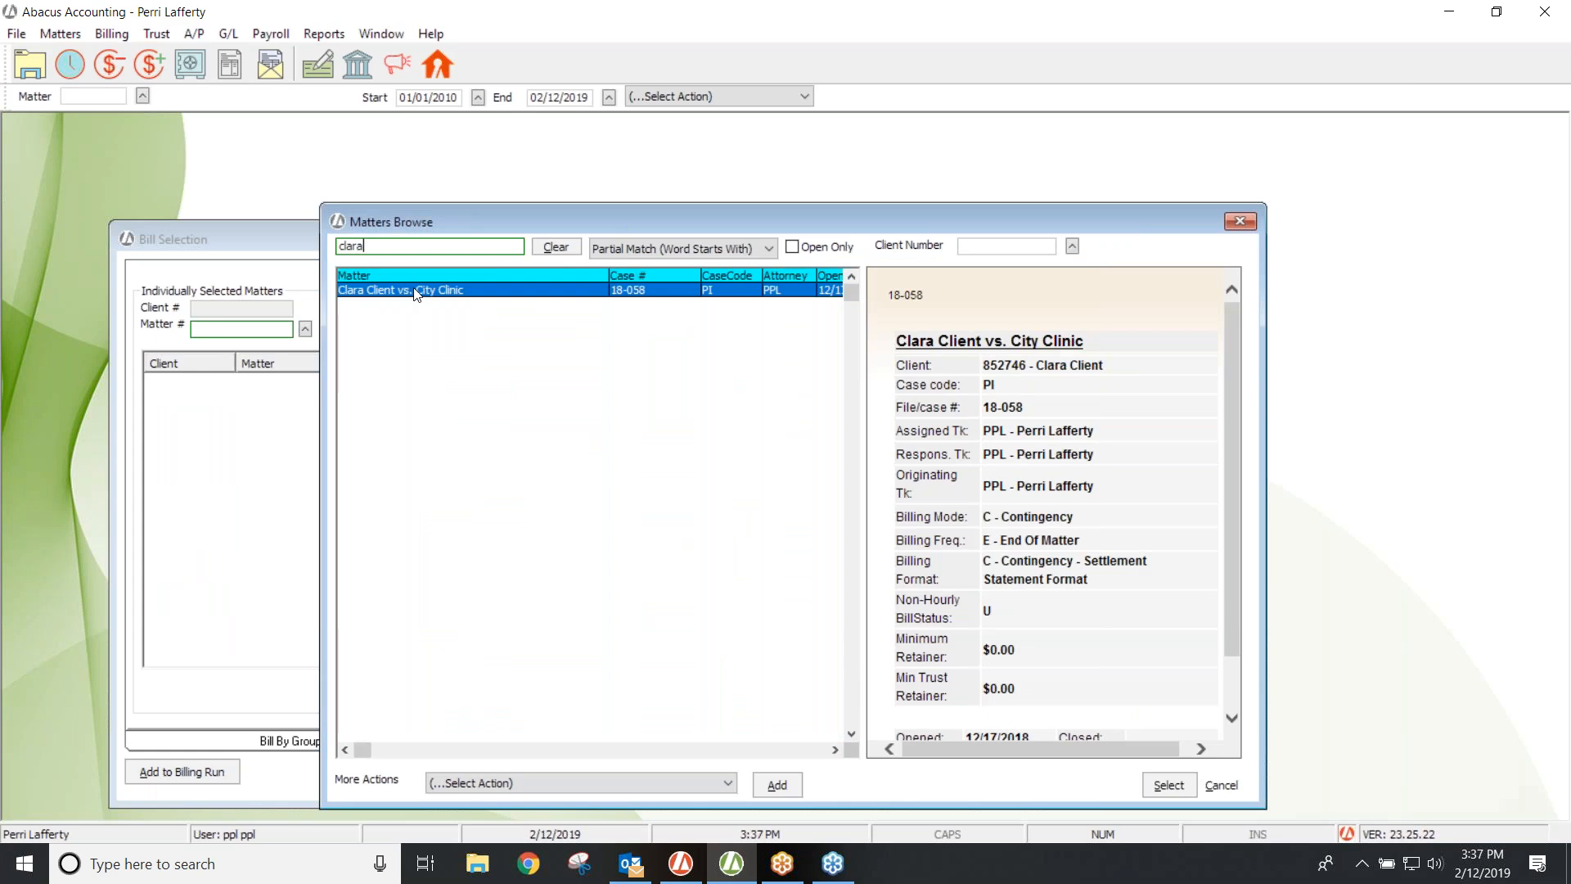
{"action": "double_click", "coordinate": [415, 292]}
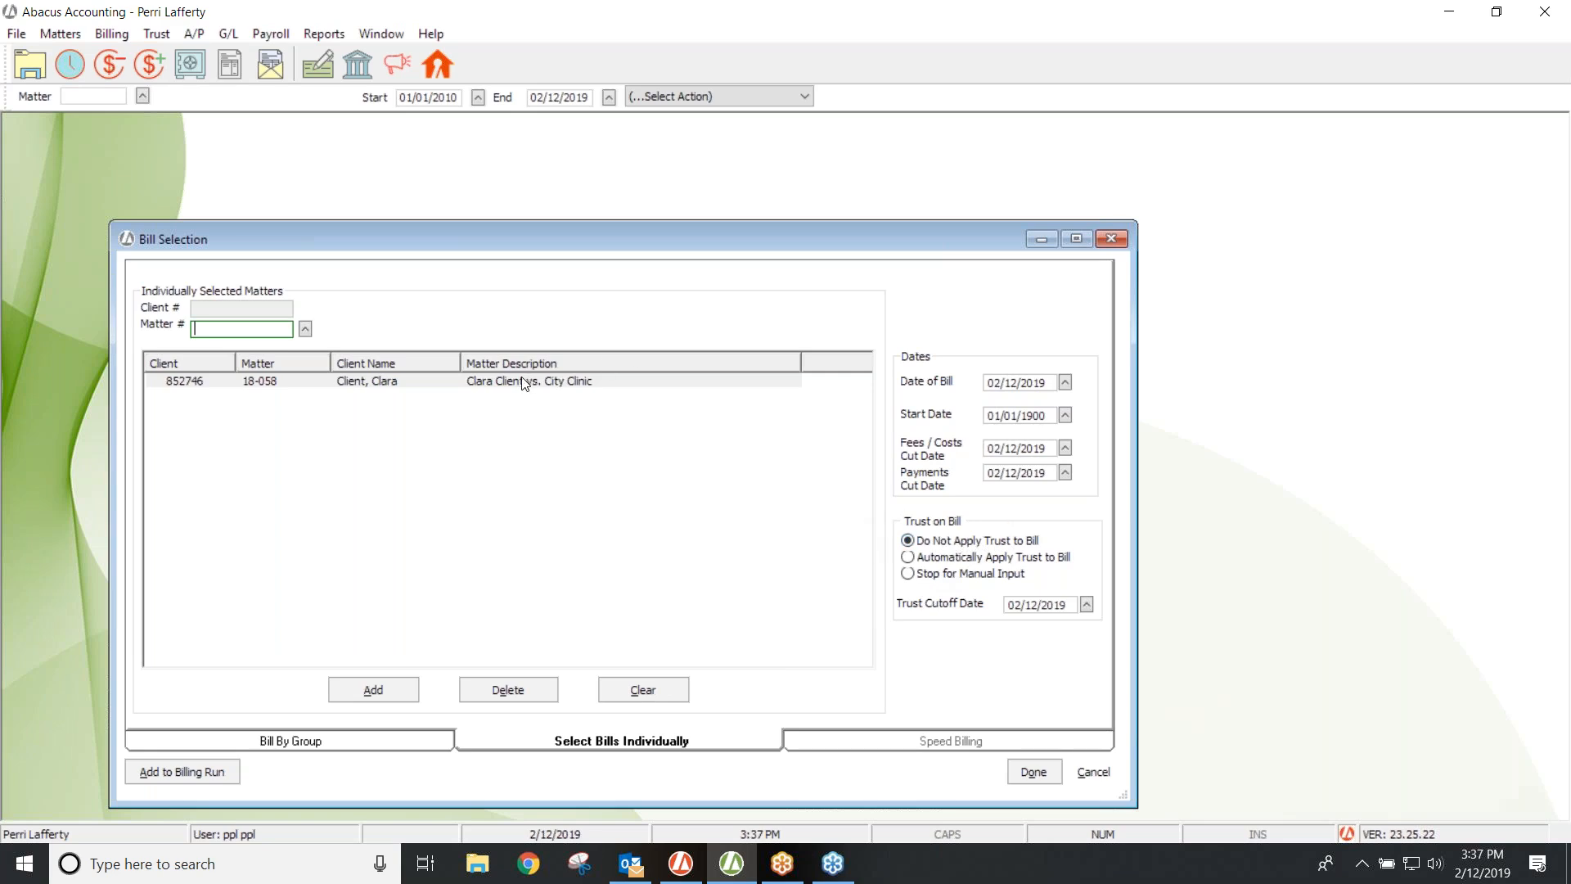
- Add the City Clinic matter to the billing run with a contingency award amount of 1000000.00
{"action": "left_click", "coordinate": [179, 773]}
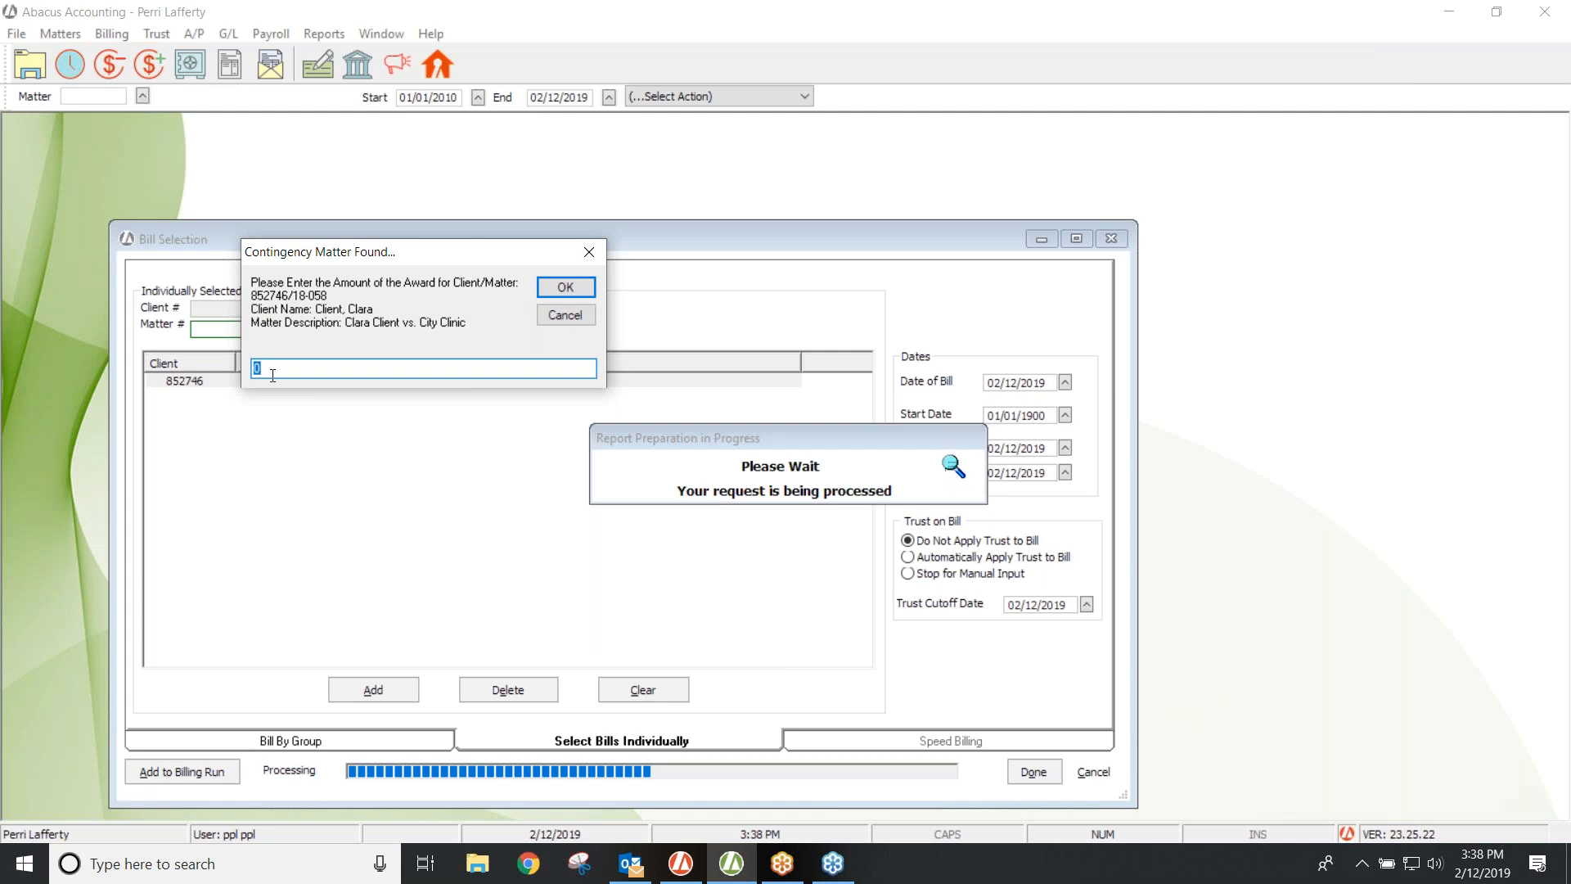
{"action": "type", "text": "000000.00"}
{"action": "key", "text": "Tab"}
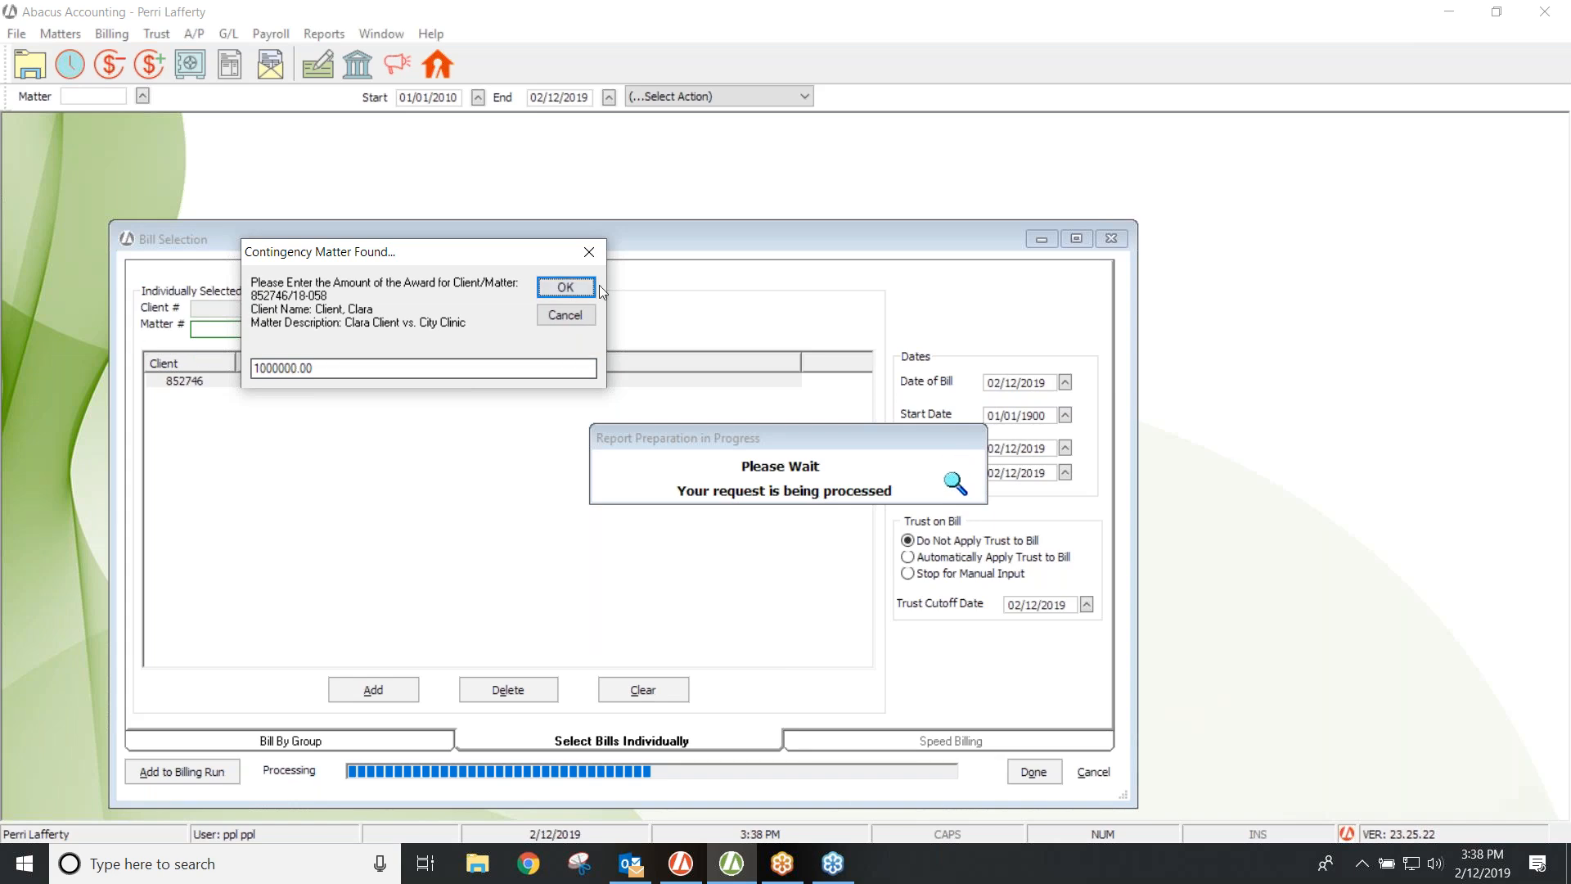
{"action": "key", "text": "Return"}
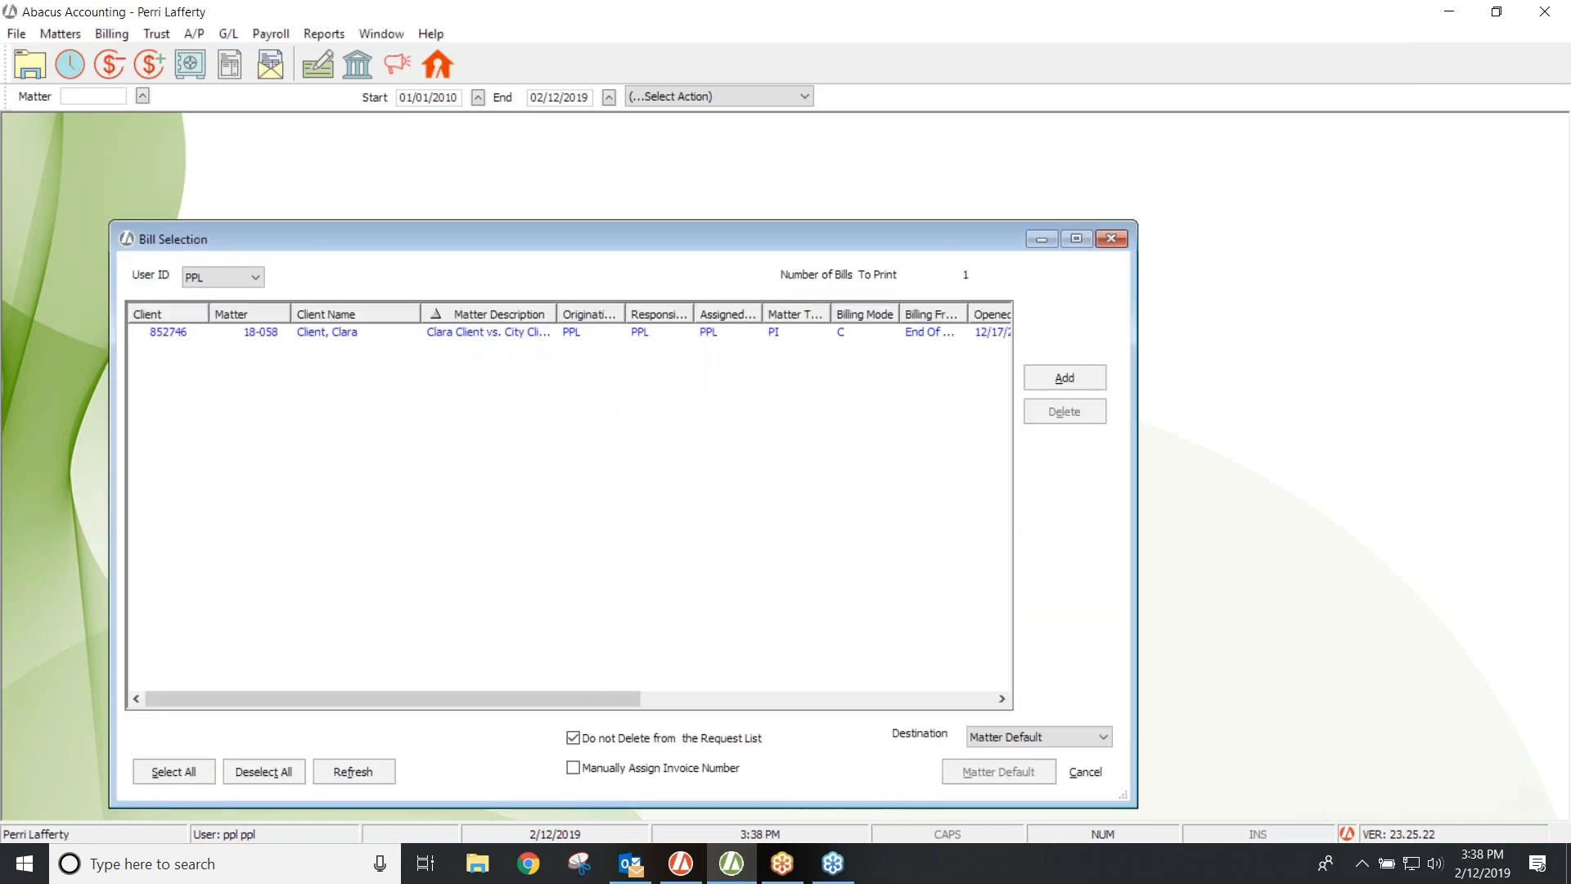
- Generate the City Clinic matter's bill with Preview as the destination, proceeding without clearing the pending invoices
{"action": "left_click", "coordinate": [553, 334]}
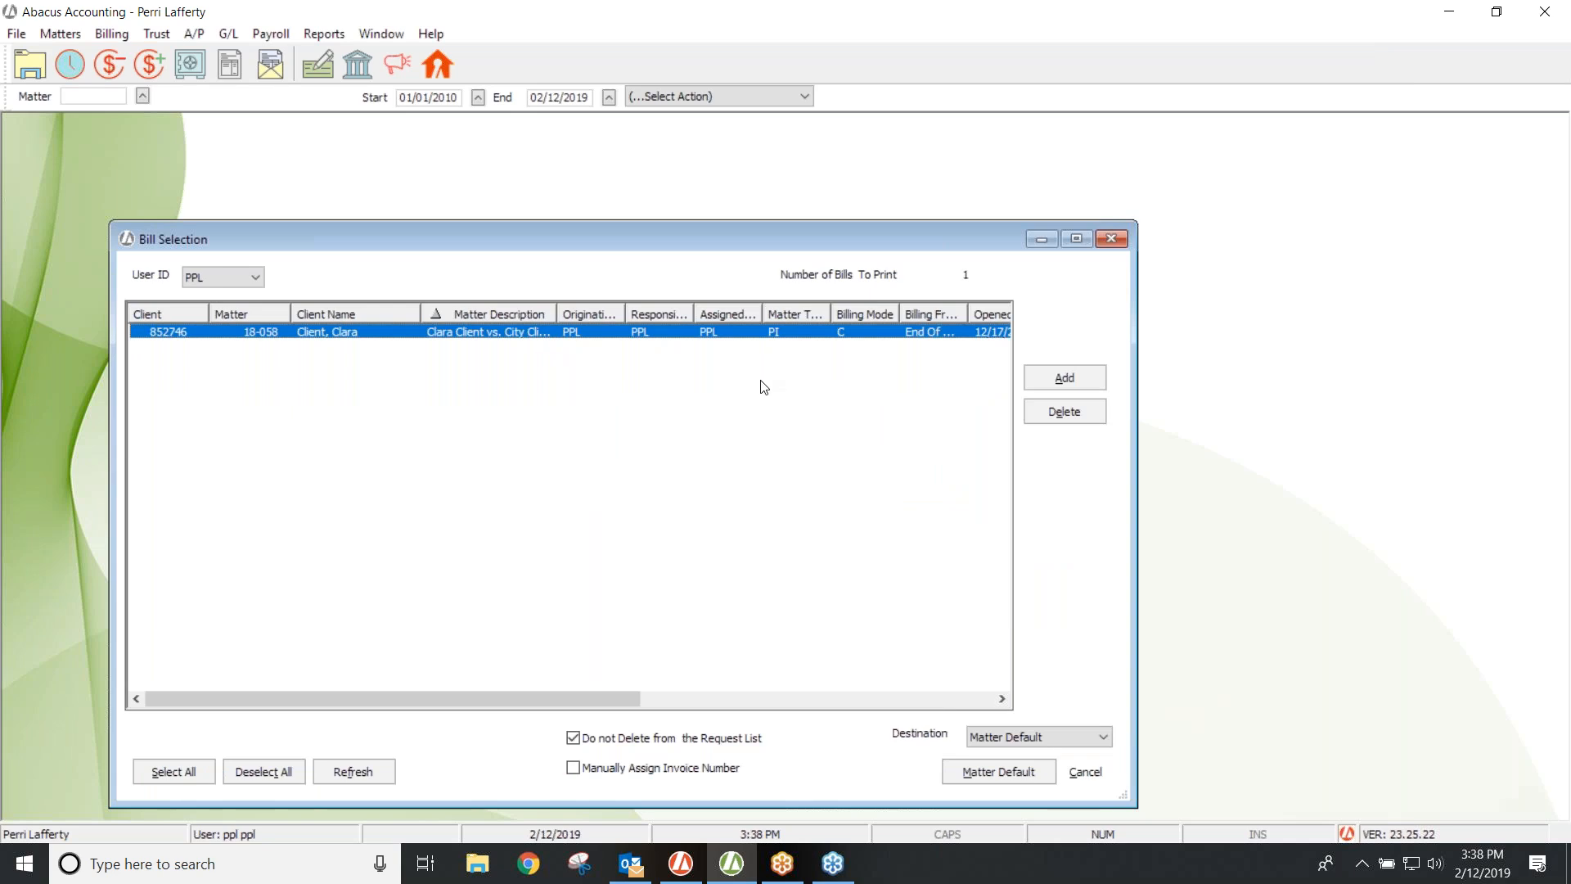
{"action": "left_click", "coordinate": [1103, 736]}
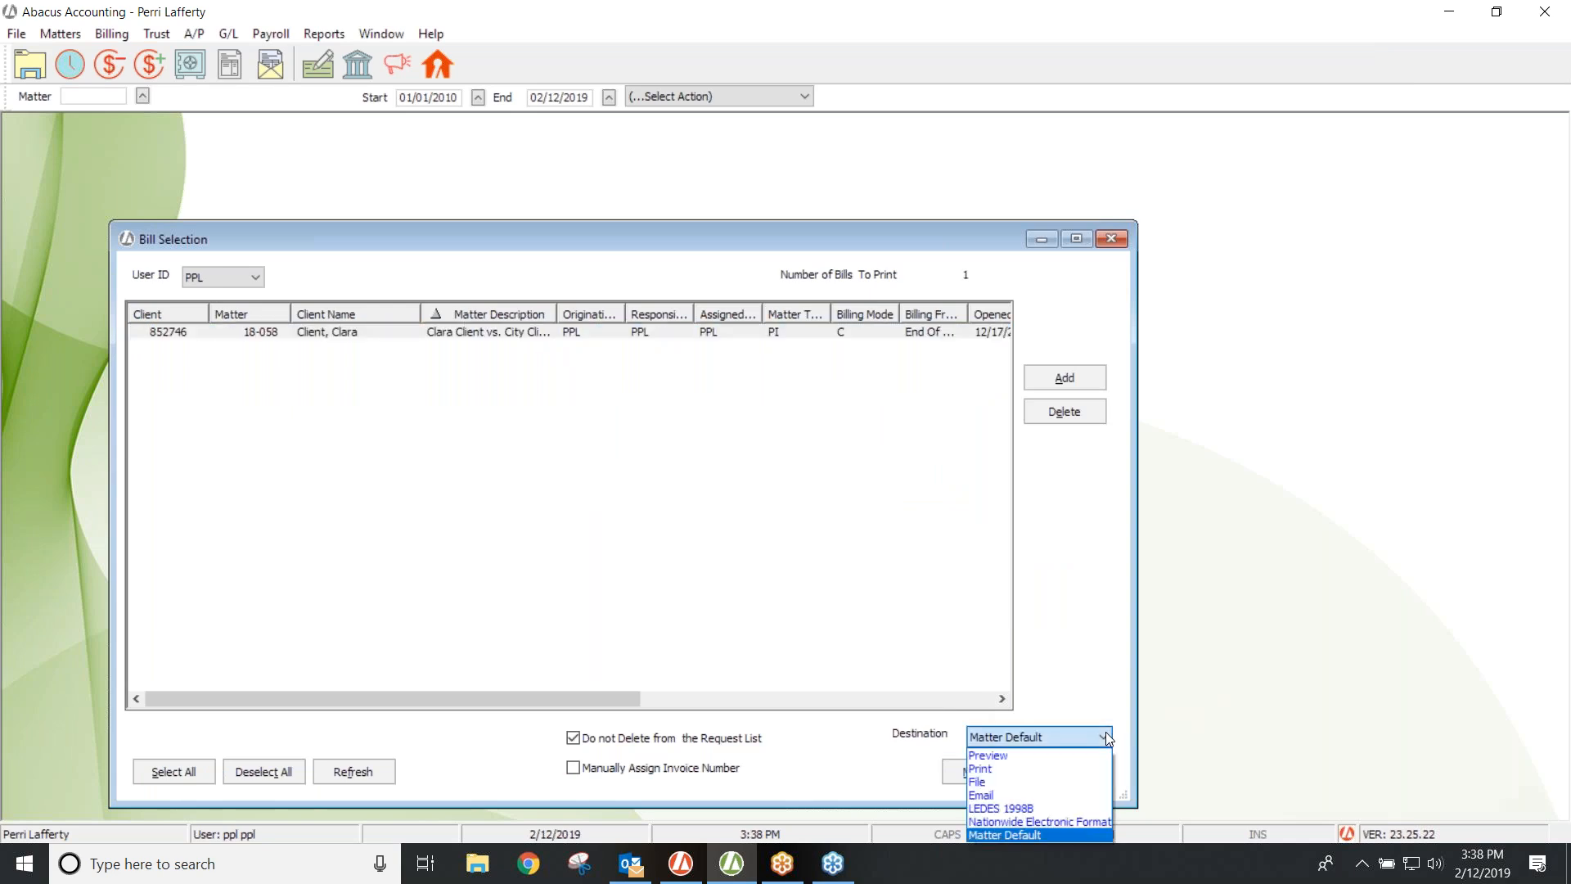
{"action": "left_click", "coordinate": [992, 754]}
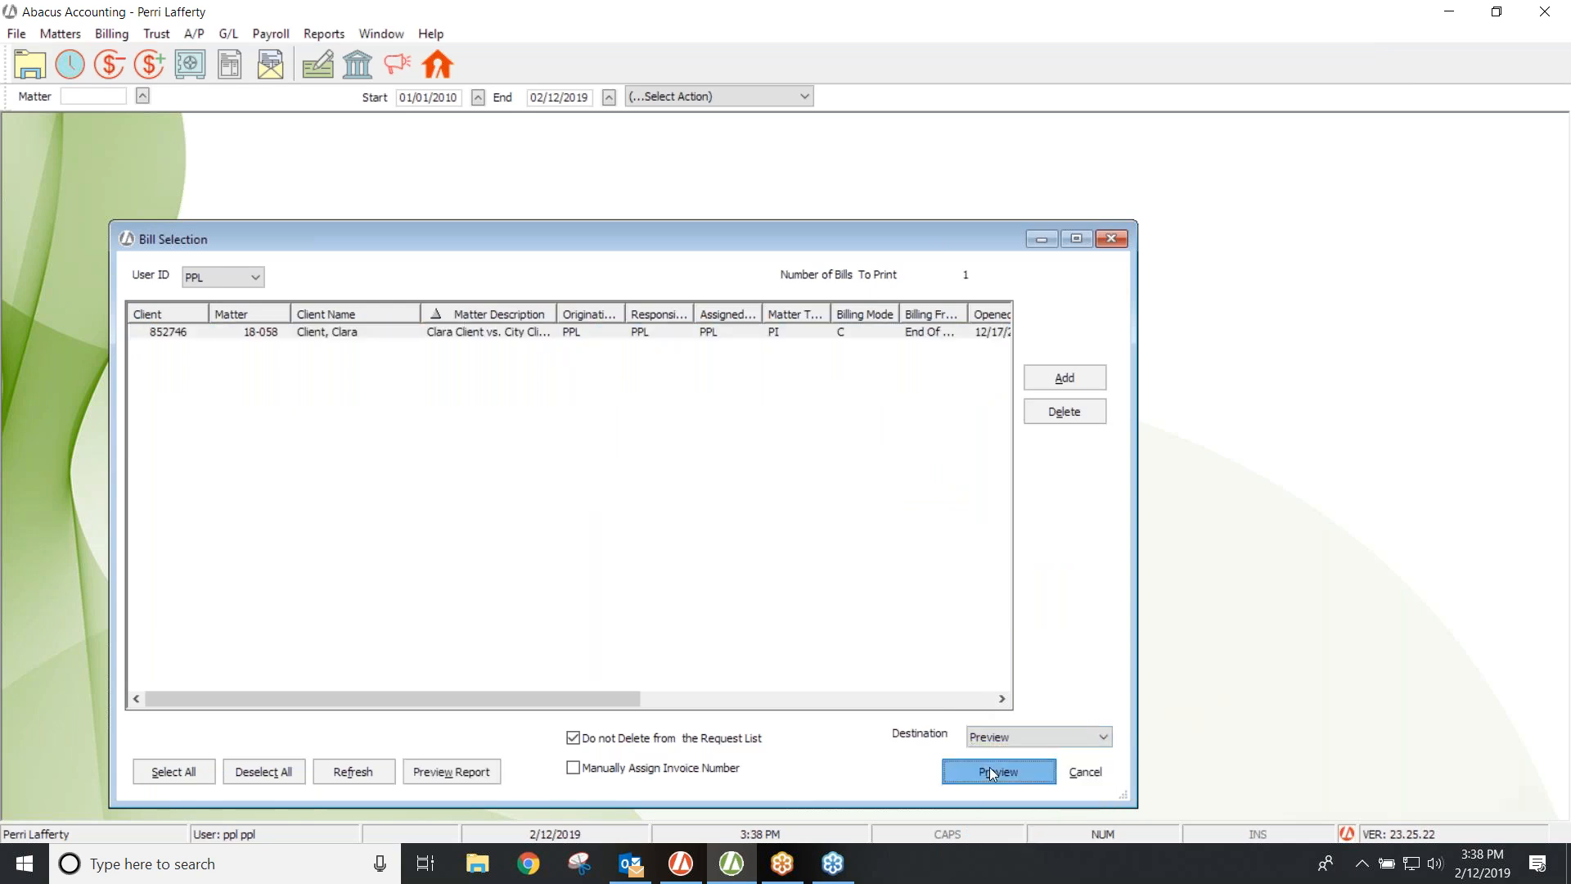
{"action": "left_click", "coordinate": [995, 772]}
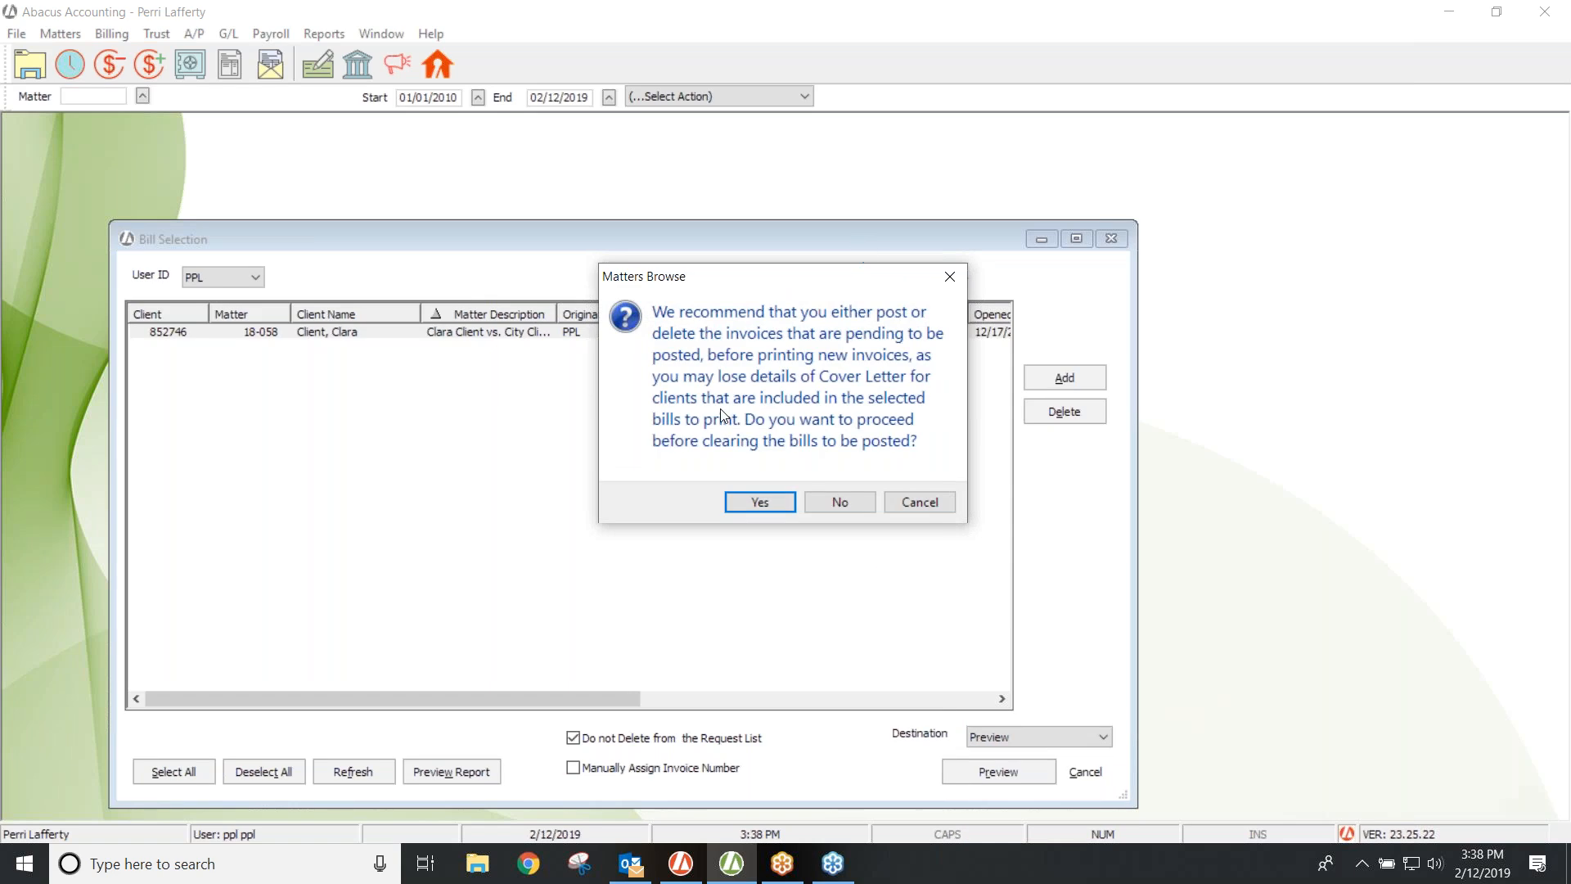
{"action": "left_click", "coordinate": [760, 503]}
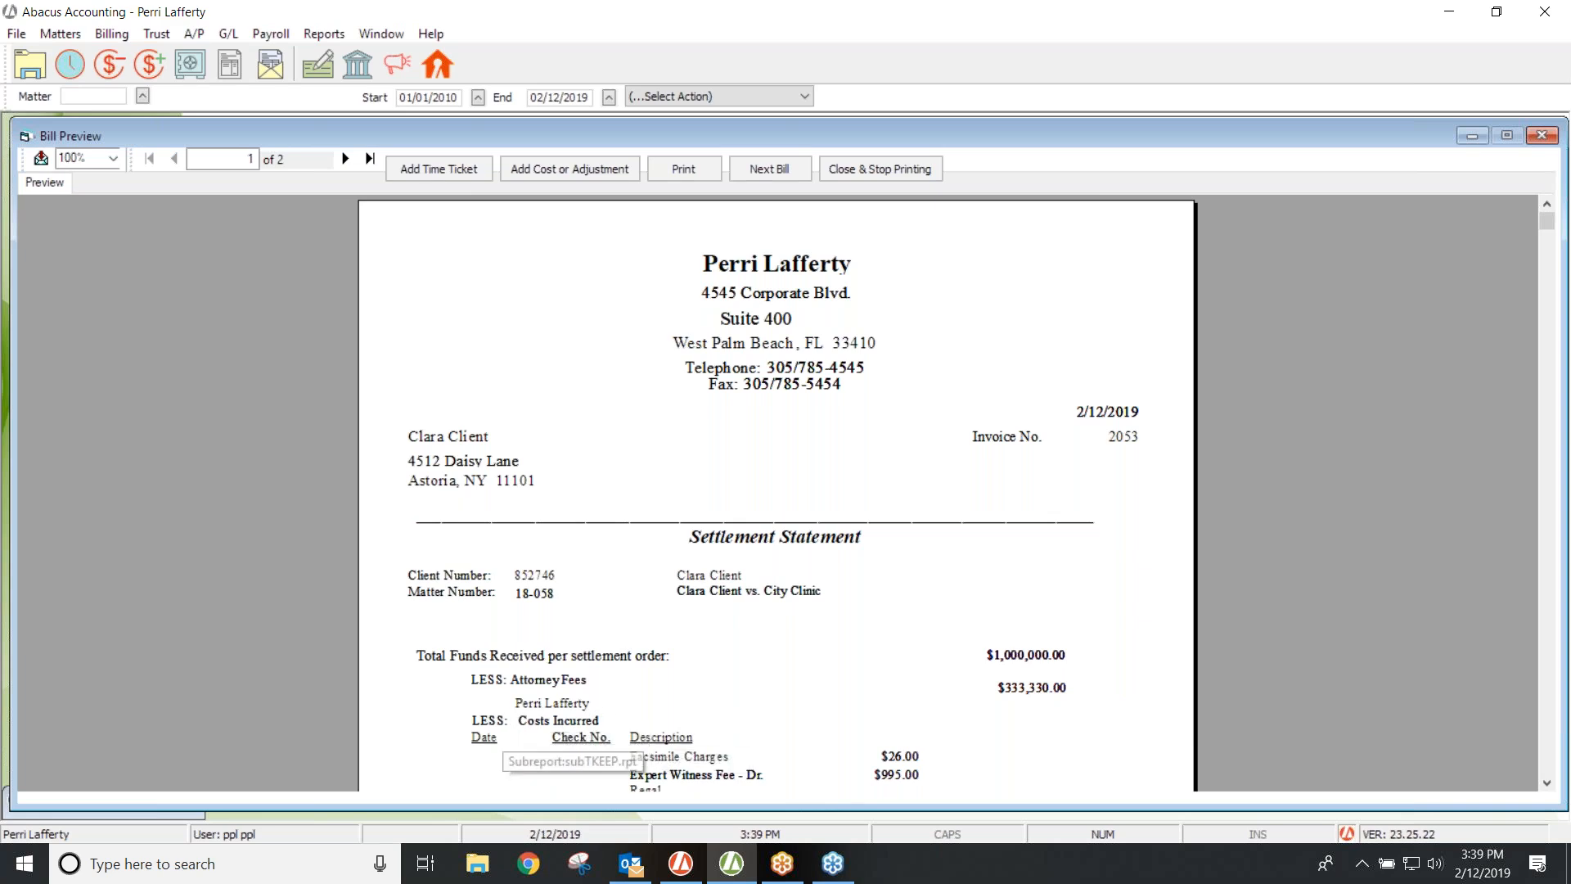
- Examine the settlement statement's attorney fees, costs incurred, letters of protection and total amount to the client
{"action": "left_click", "coordinate": [1547, 784]}
{"action": "left_click", "coordinate": [1548, 785]}
{"action": "left_click", "coordinate": [1547, 784]}
{"action": "left_click", "coordinate": [1547, 785]}
{"action": "left_click", "coordinate": [1548, 784]}
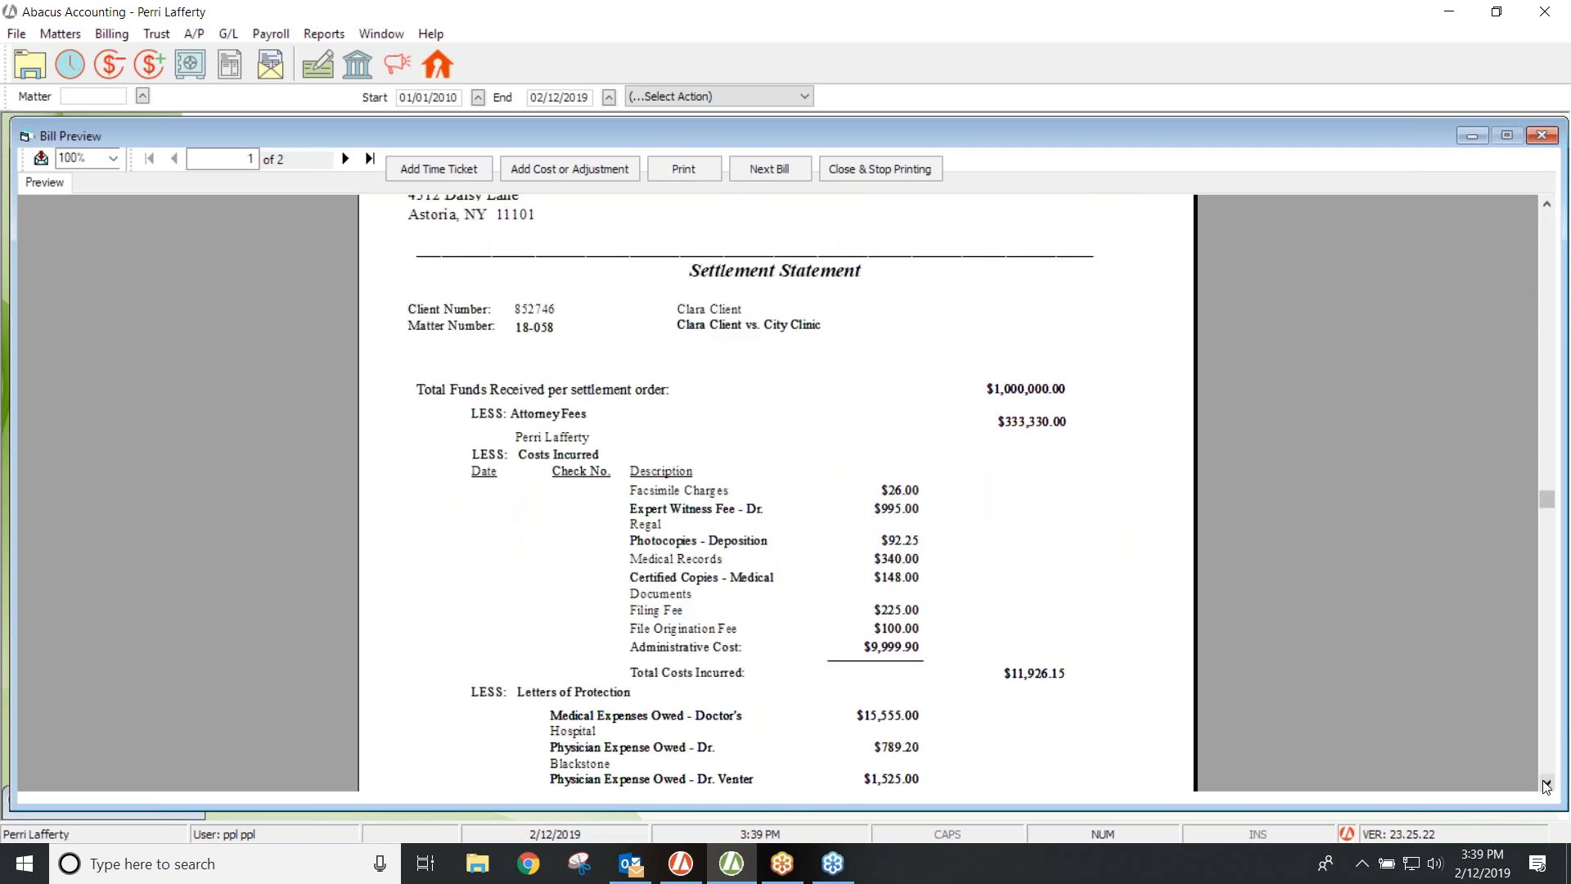
{"action": "left_click", "coordinate": [1548, 785]}
{"action": "left_click", "coordinate": [1547, 784]}
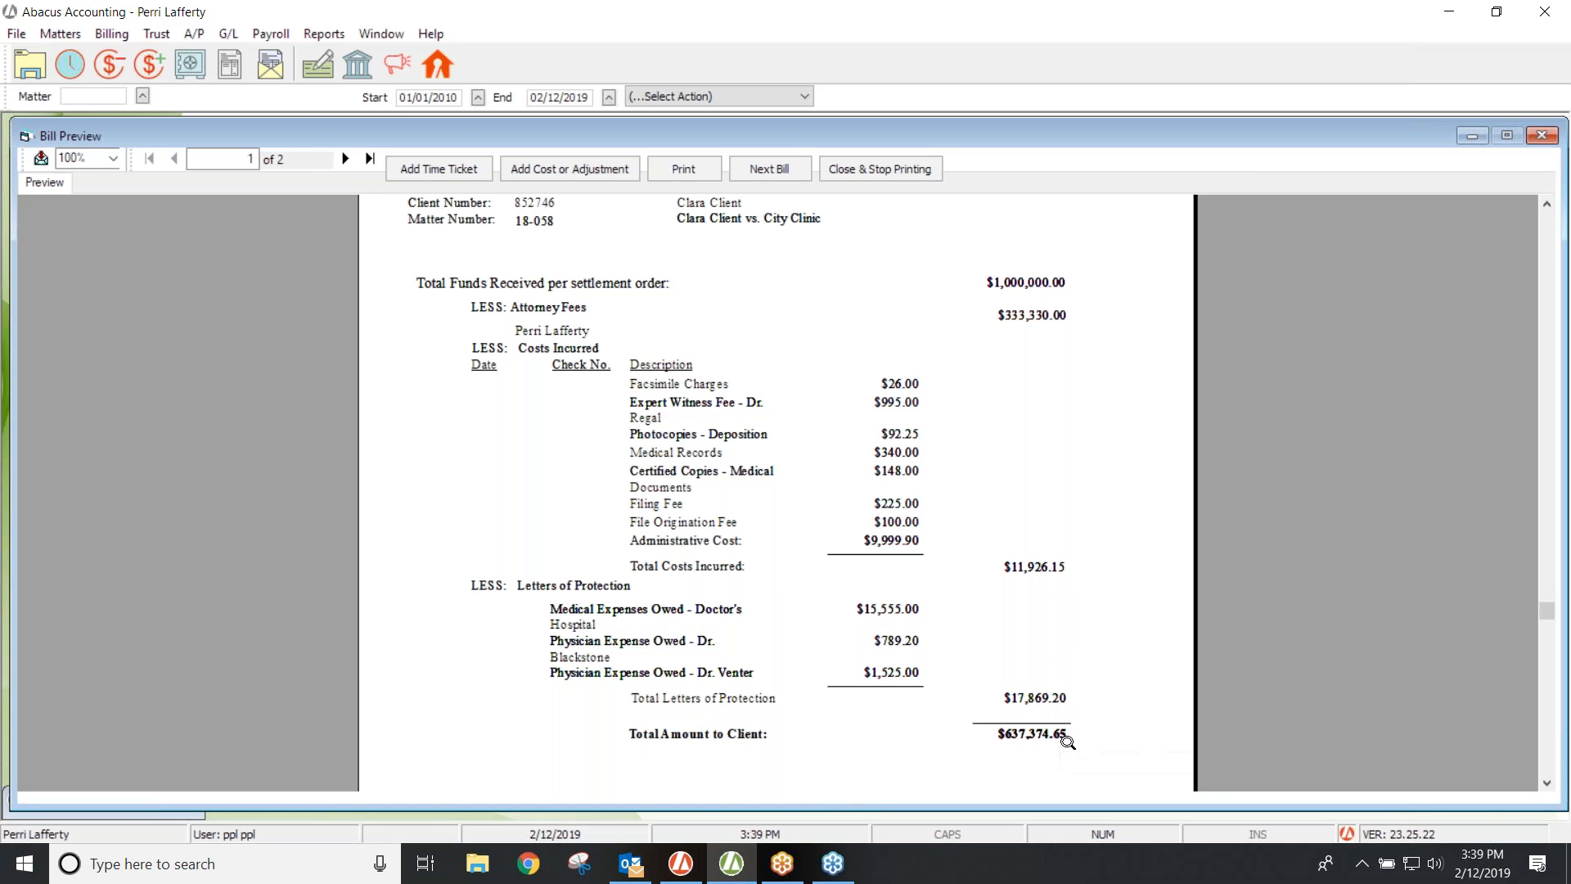
{"action": "left_click", "coordinate": [1547, 783]}
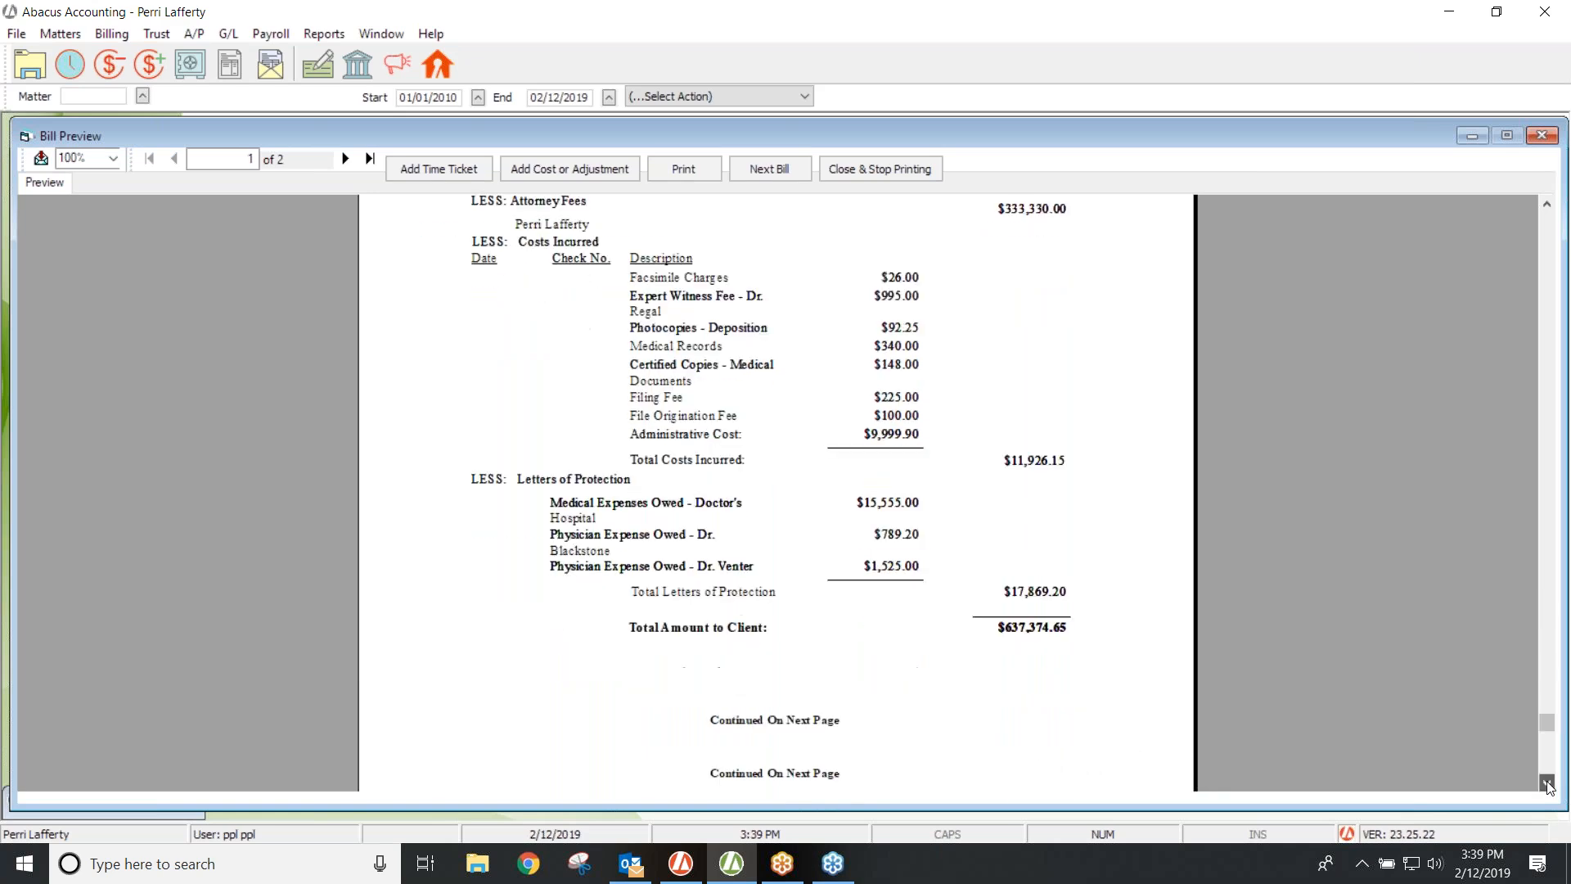
- Review the client acceptance and signature section on the bill's second page, and end the bill printing run
{"action": "left_click", "coordinate": [346, 161]}
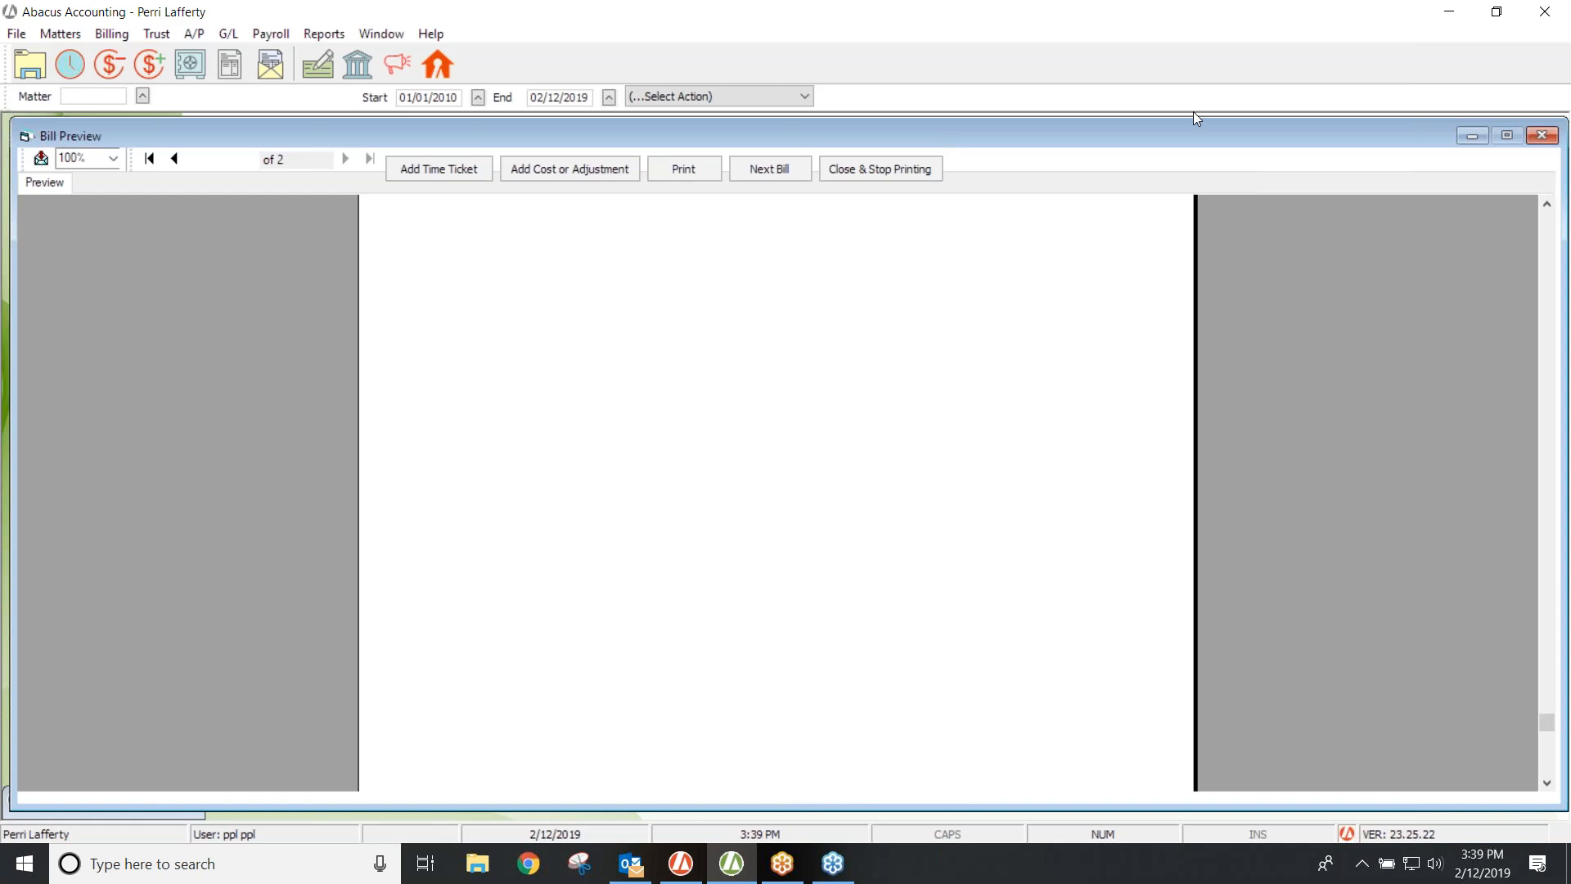
{"action": "left_click", "coordinate": [1547, 205]}
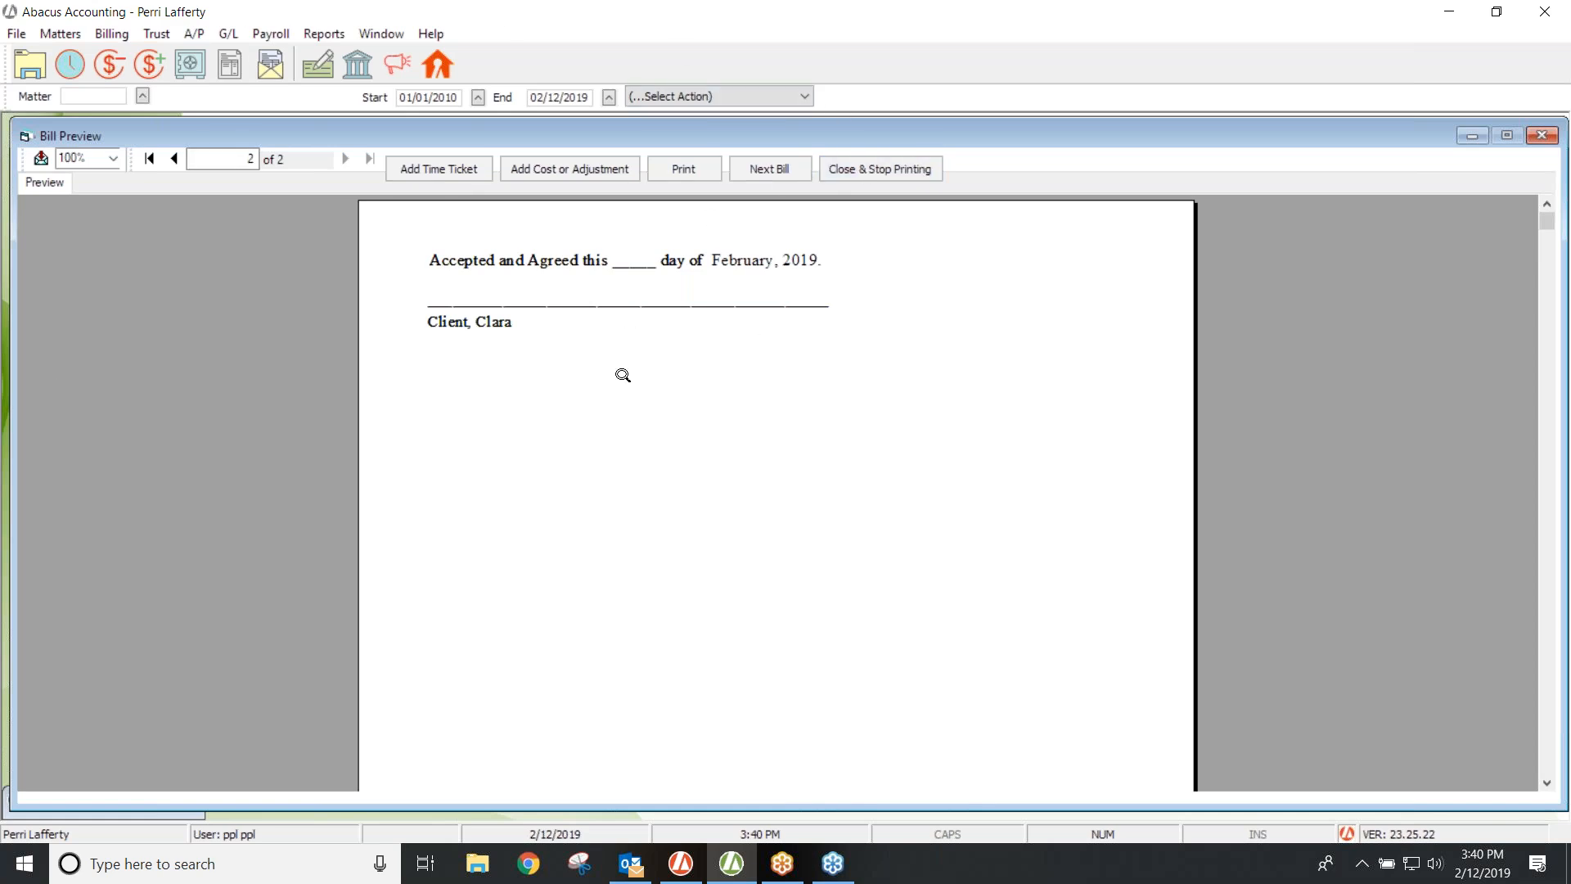
{"action": "left_click", "coordinate": [852, 168]}
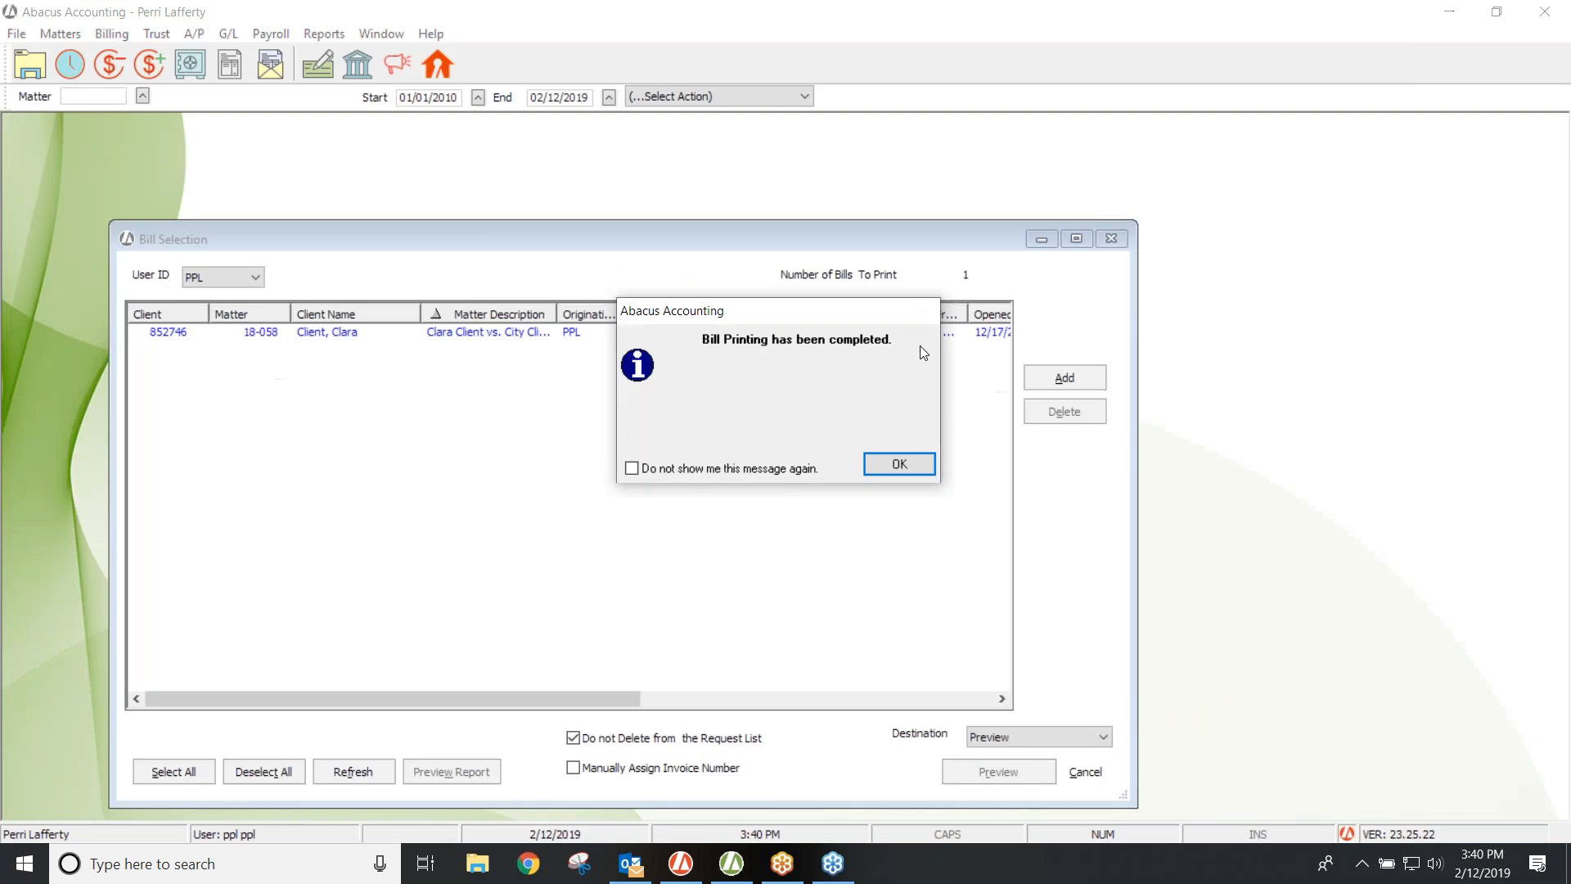
{"action": "left_click", "coordinate": [900, 464]}
{"action": "left_click", "coordinate": [1107, 236]}
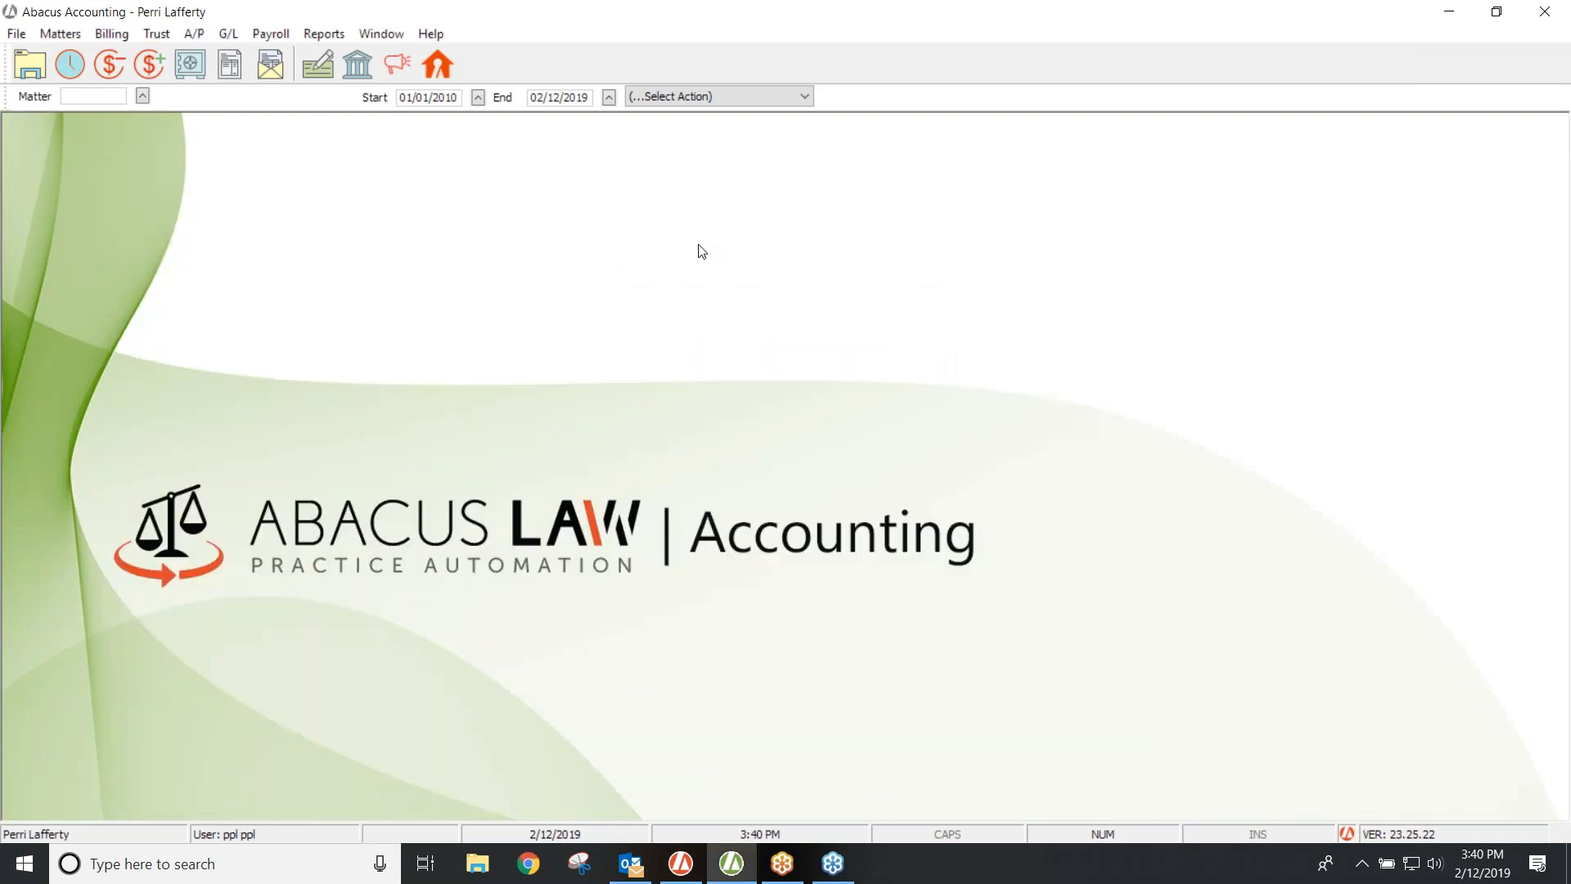
- Post the City Clinic bill dated 02/12/2019 and add the $1000000 award to the matter's settlement amount
{"action": "left_click", "coordinate": [96, 36]}
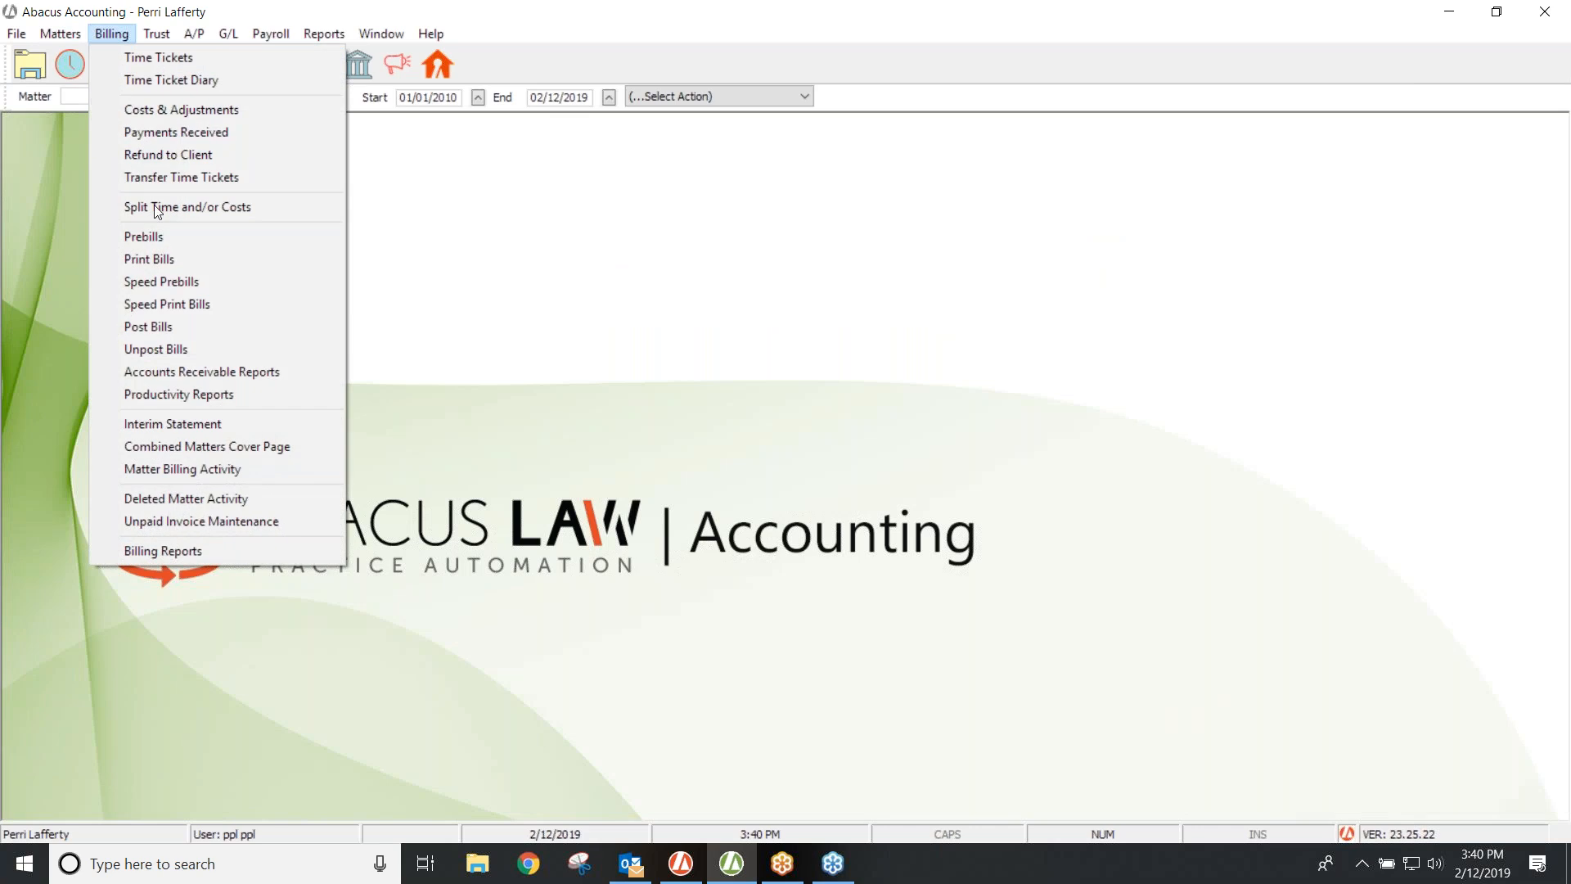
{"action": "left_click", "coordinate": [167, 325]}
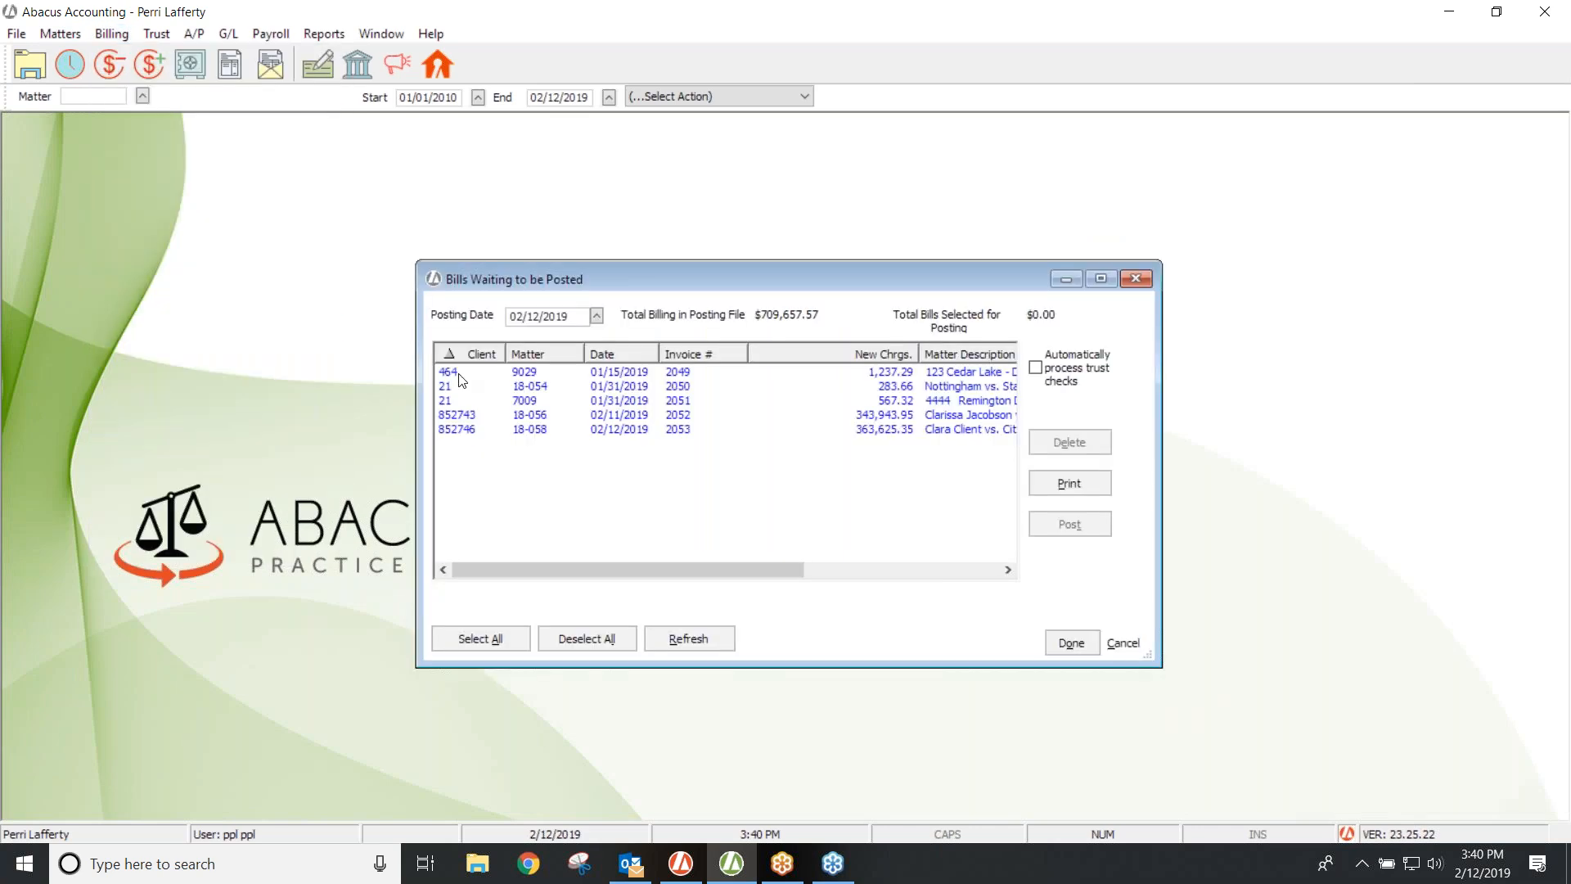
{"action": "left_click", "coordinate": [894, 430]}
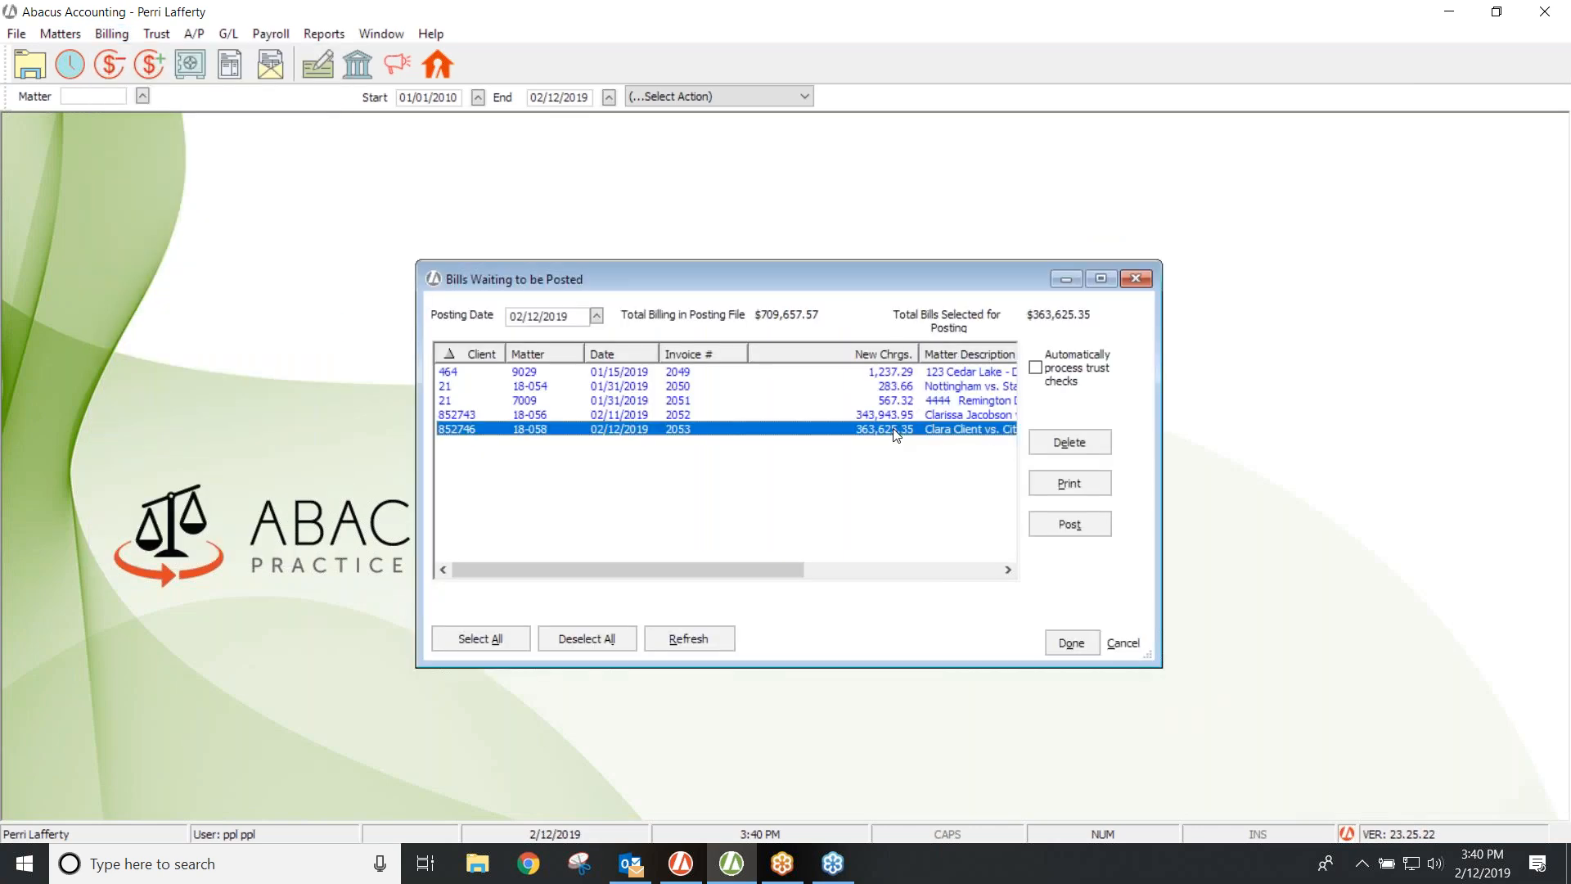
{"action": "left_click", "coordinate": [1066, 532]}
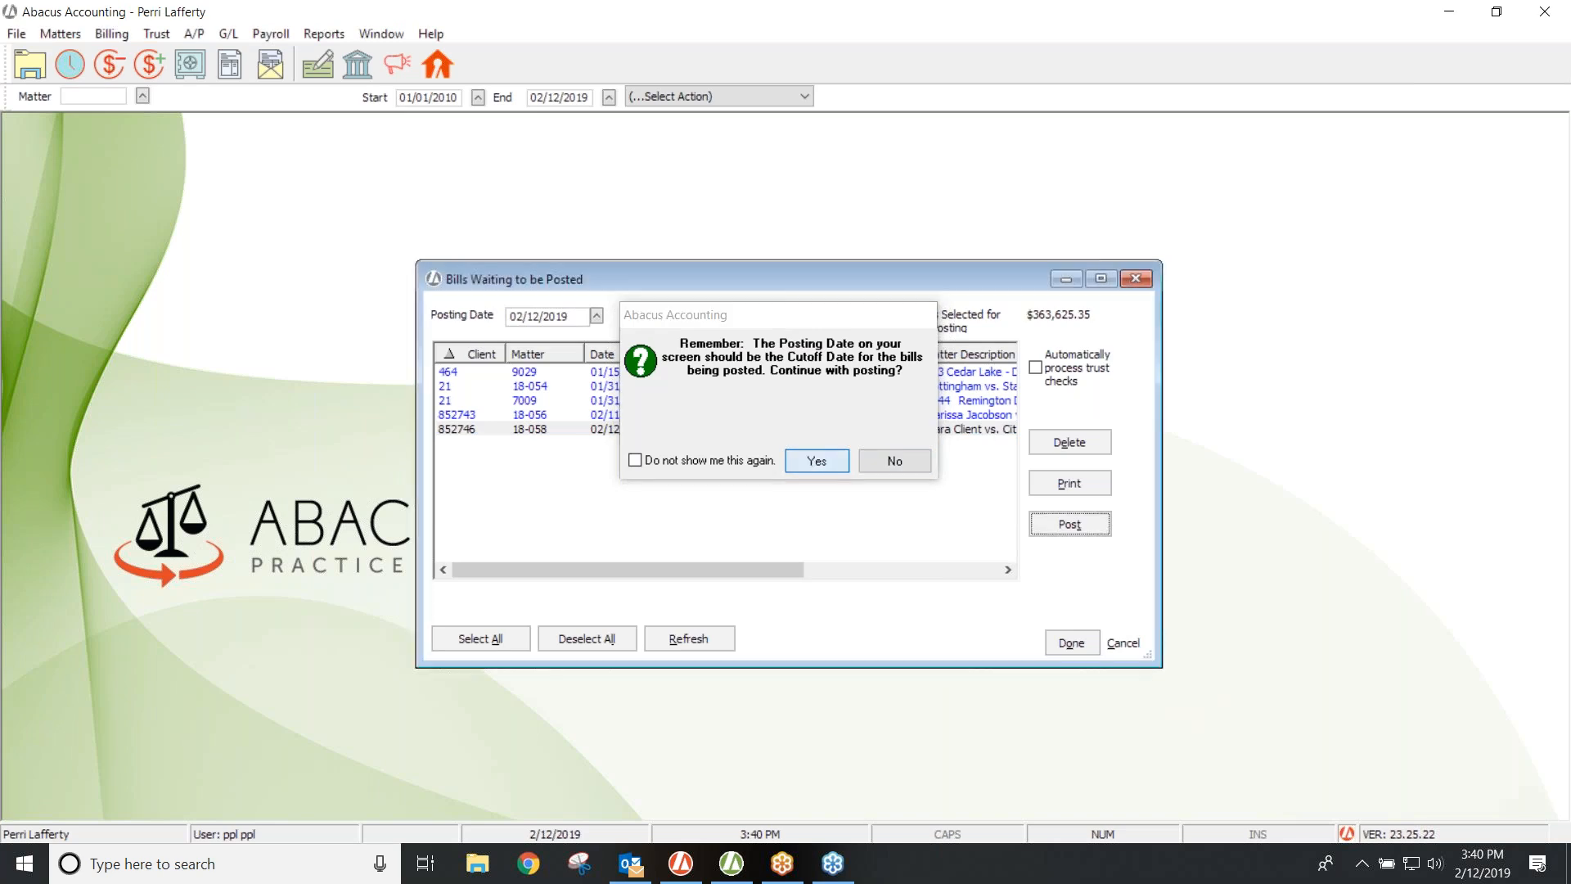
{"action": "left_click", "coordinate": [817, 460]}
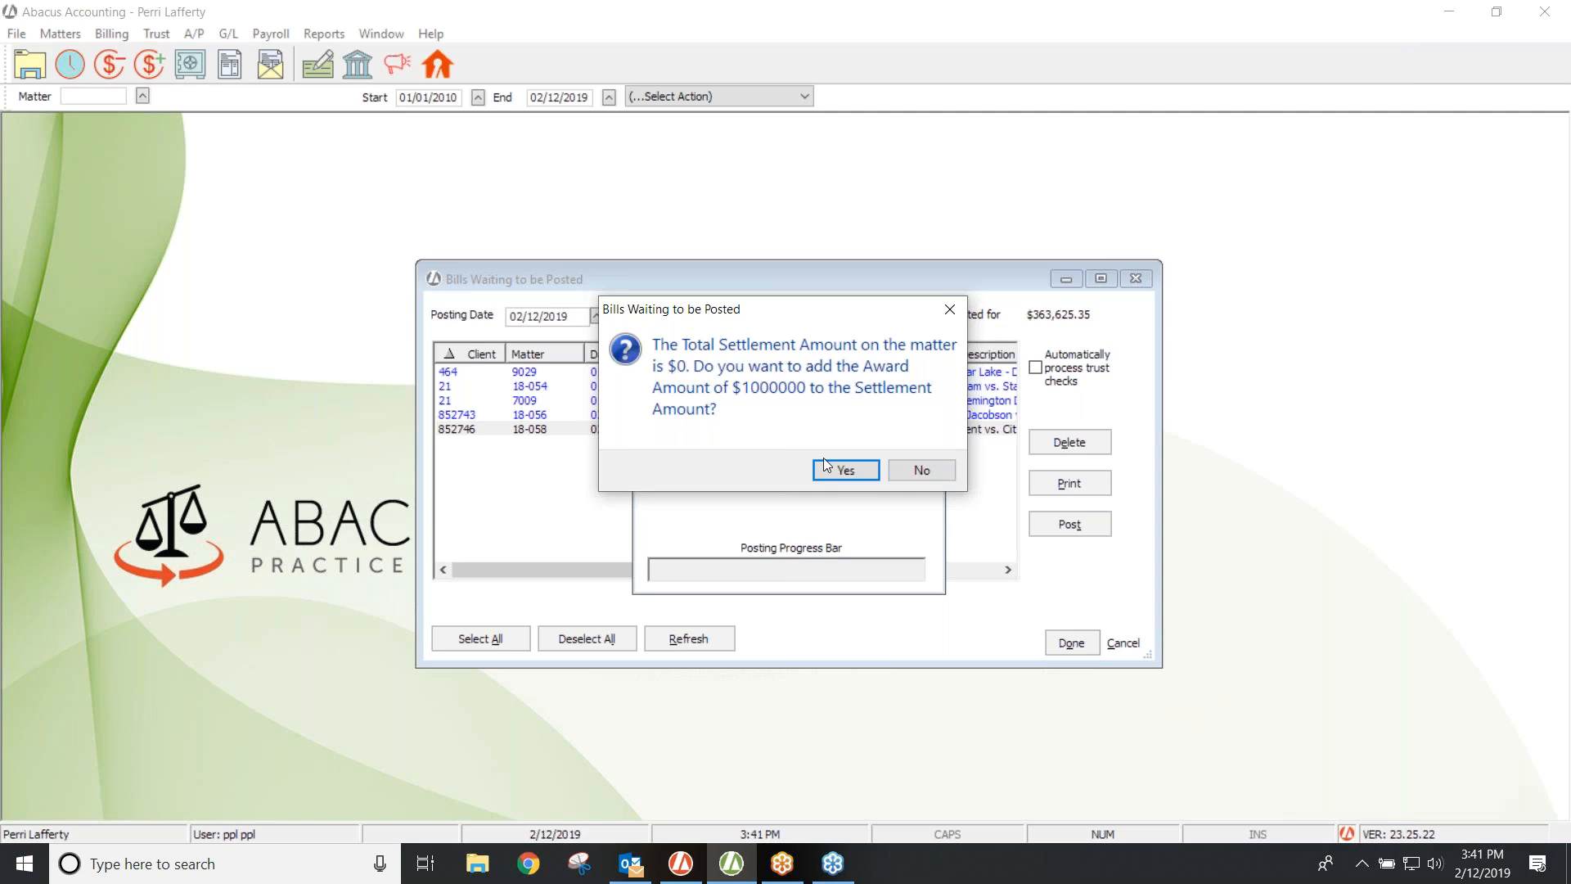
{"action": "left_click", "coordinate": [845, 471]}
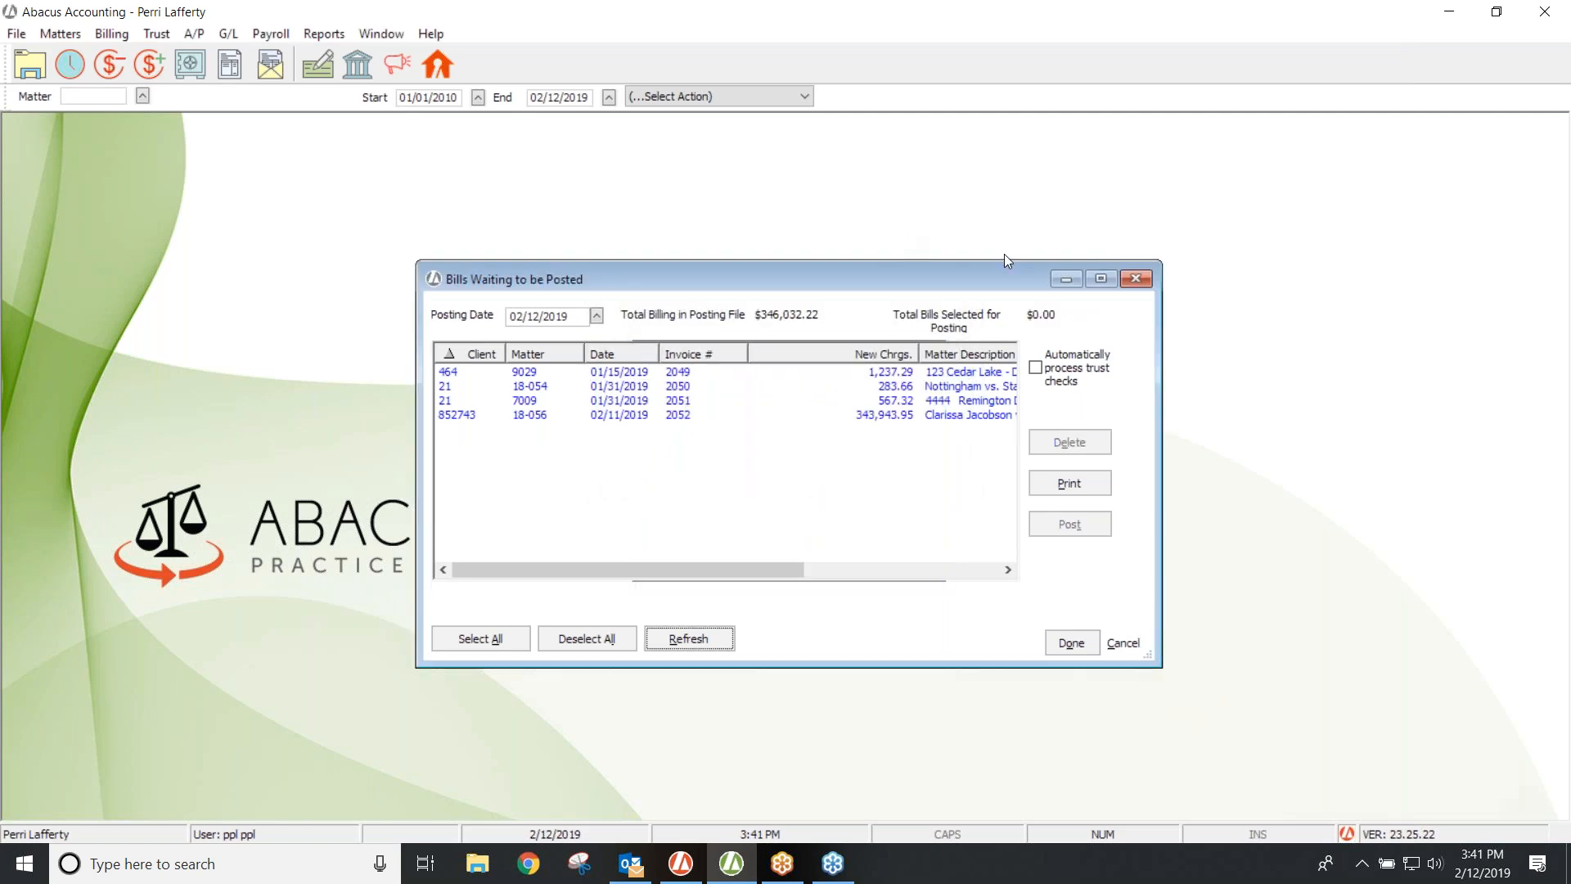
{"action": "left_click_drag", "start_coordinate": [1006, 277], "coordinate": [820, 304]}
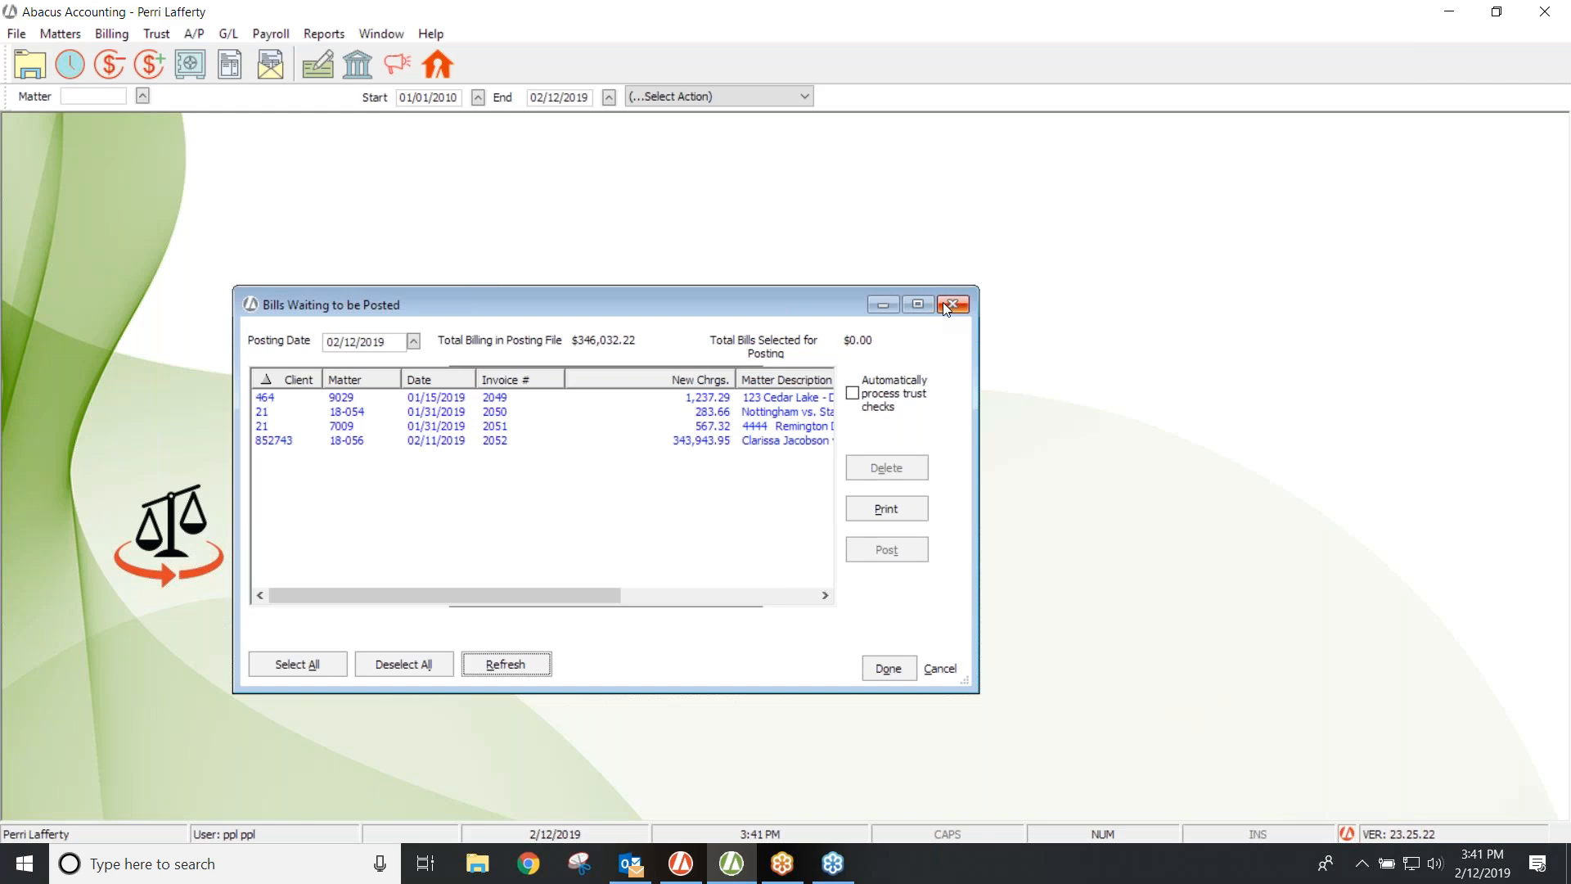
{"action": "left_click", "coordinate": [945, 304]}
- Open the City Clinic matter's billing settings, check the total settlement amount, and close the matter
{"action": "left_click", "coordinate": [58, 34]}
{"action": "left_click", "coordinate": [63, 56]}
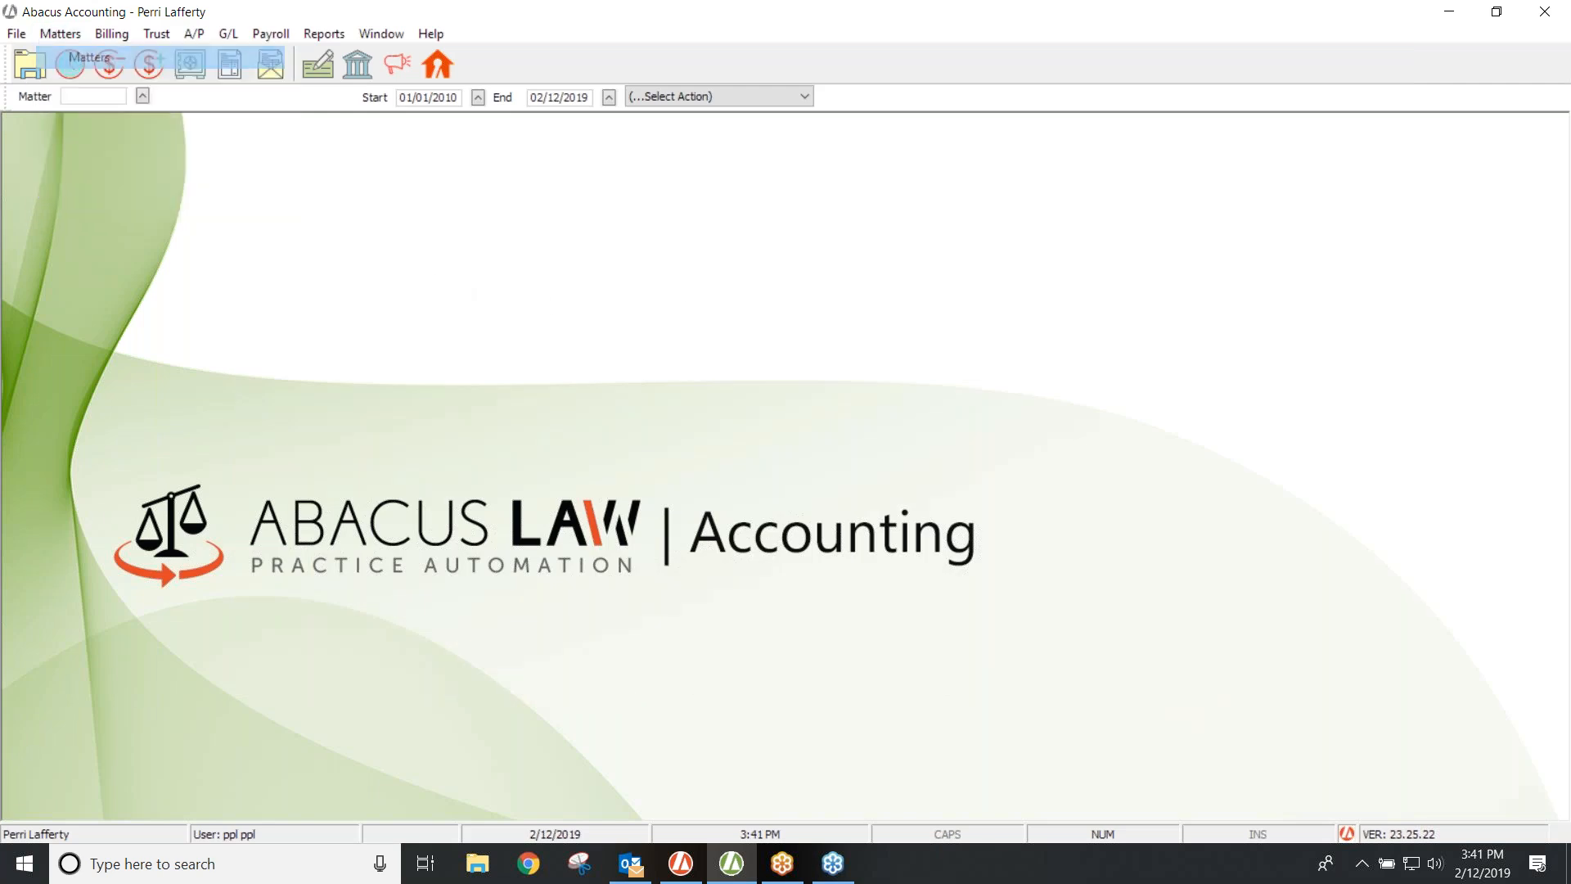
{"action": "type", "text": "c"}
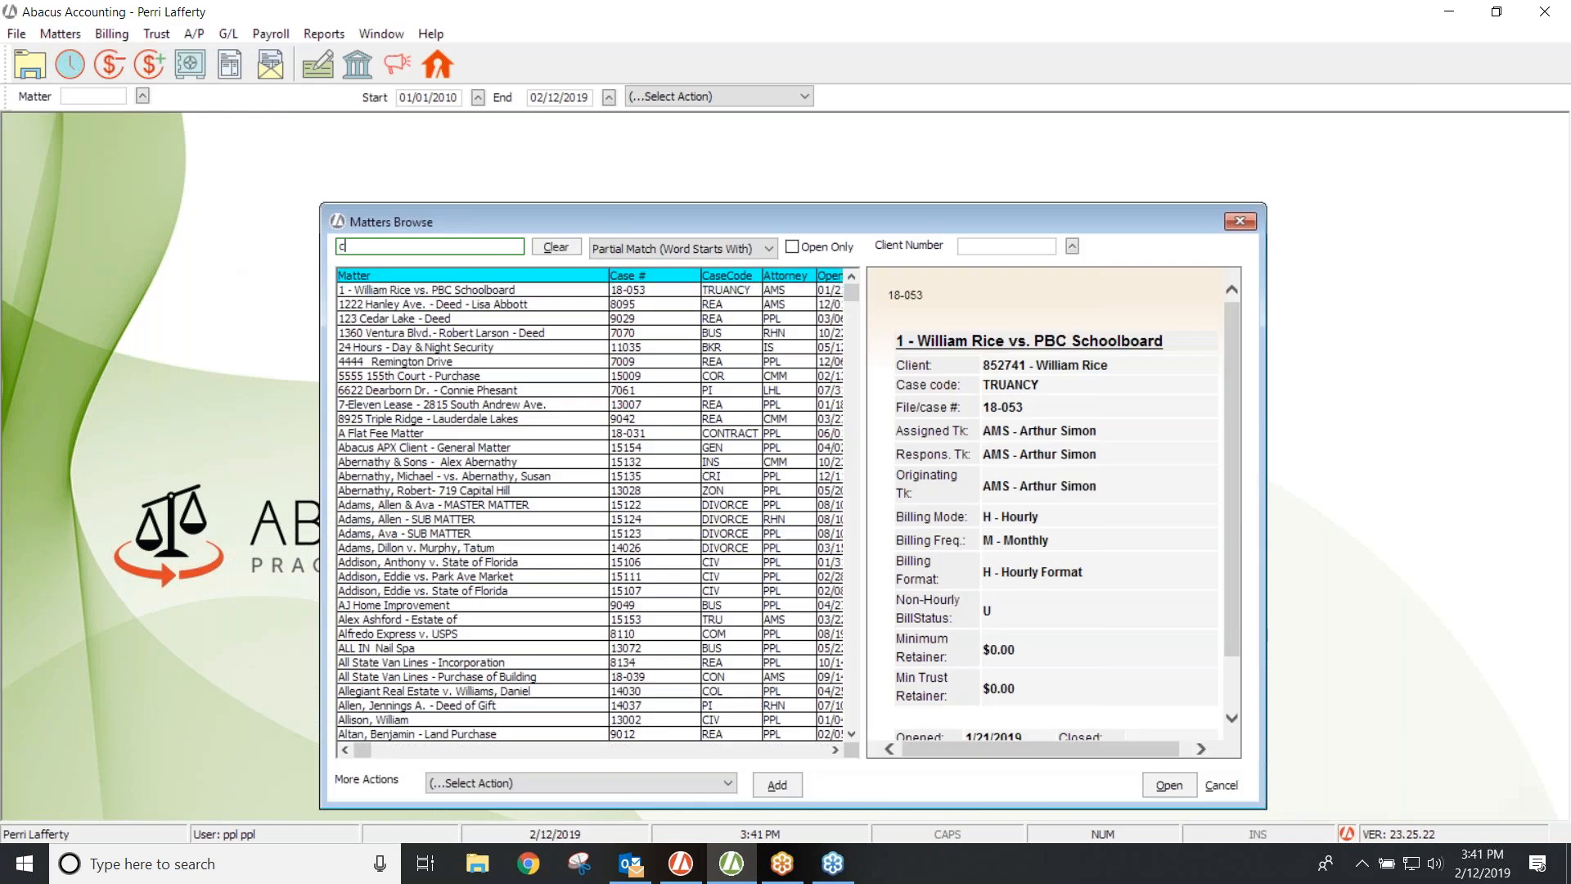
{"action": "type", "text": "lara"}
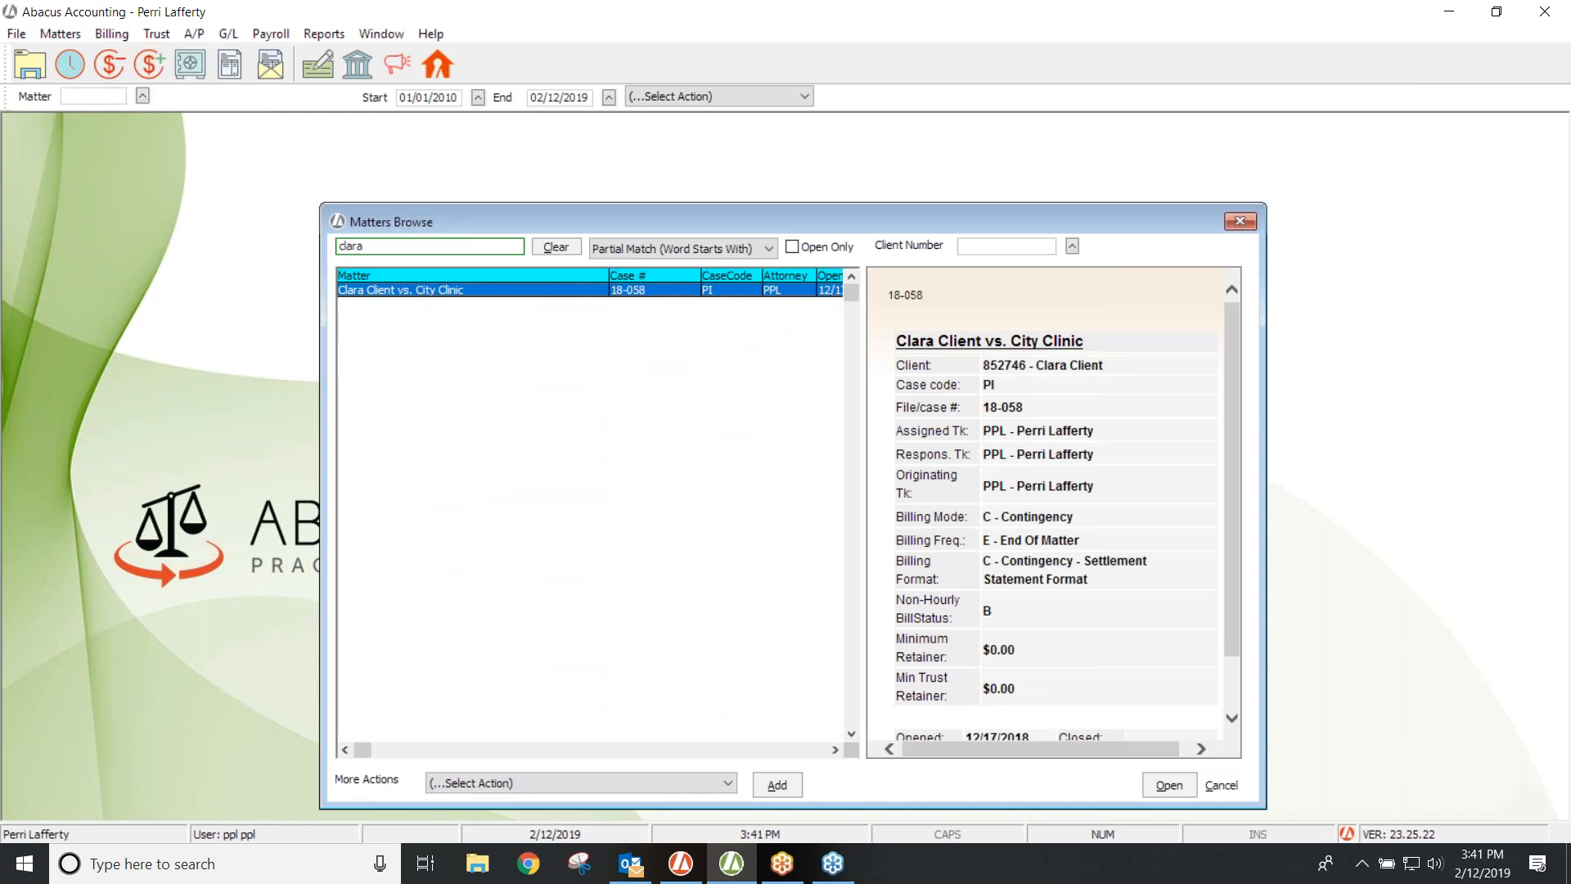
{"action": "key", "text": "Return"}
{"action": "left_click", "coordinate": [525, 627]}
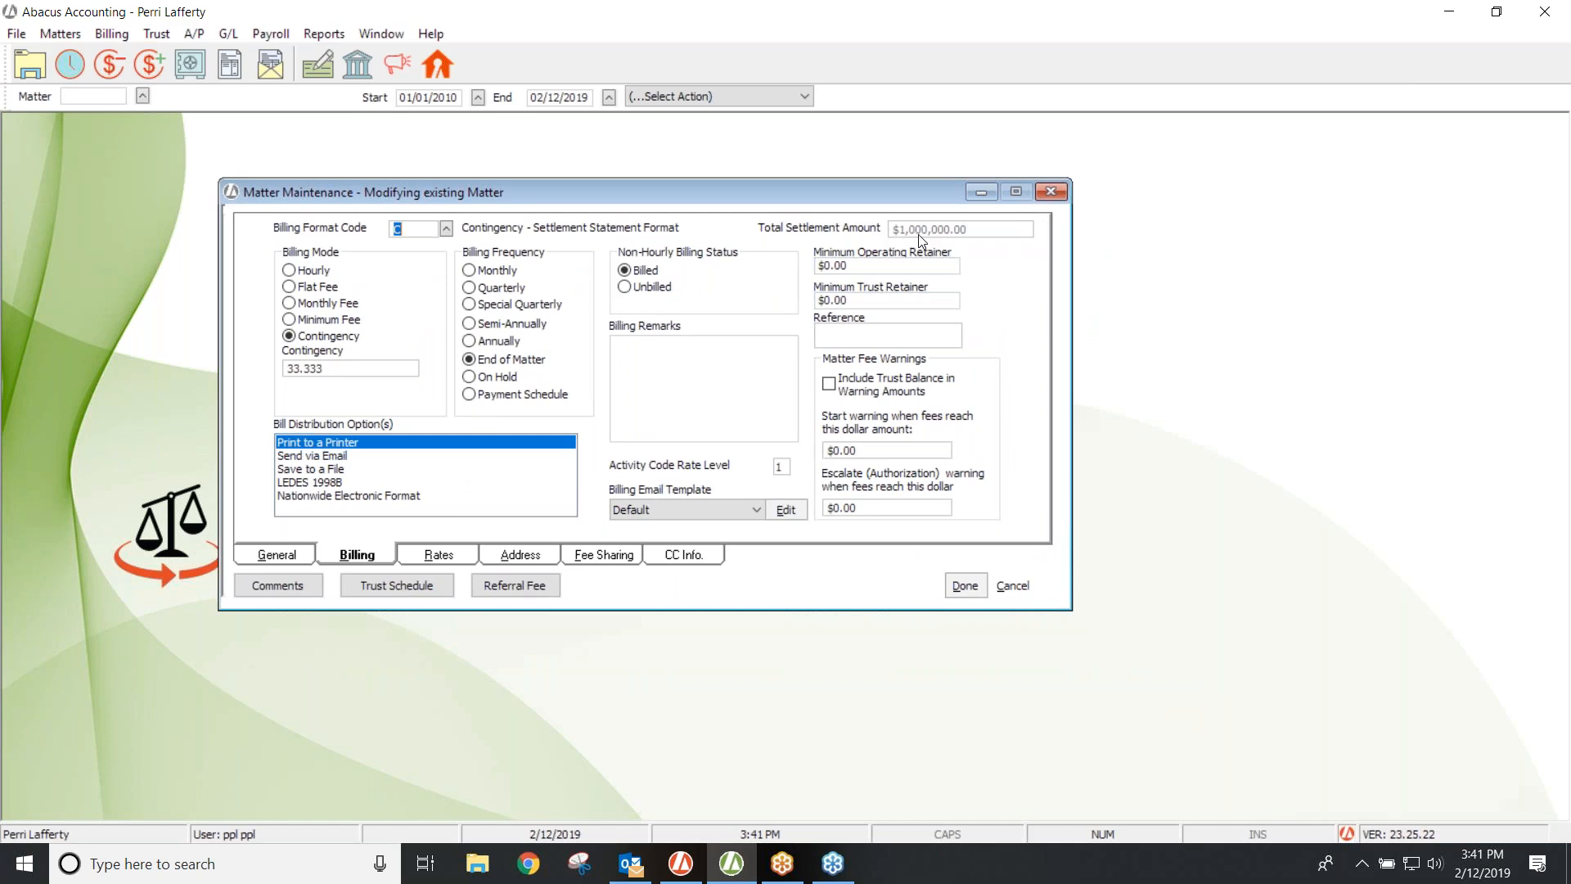
{"action": "left_click", "coordinate": [1050, 191]}
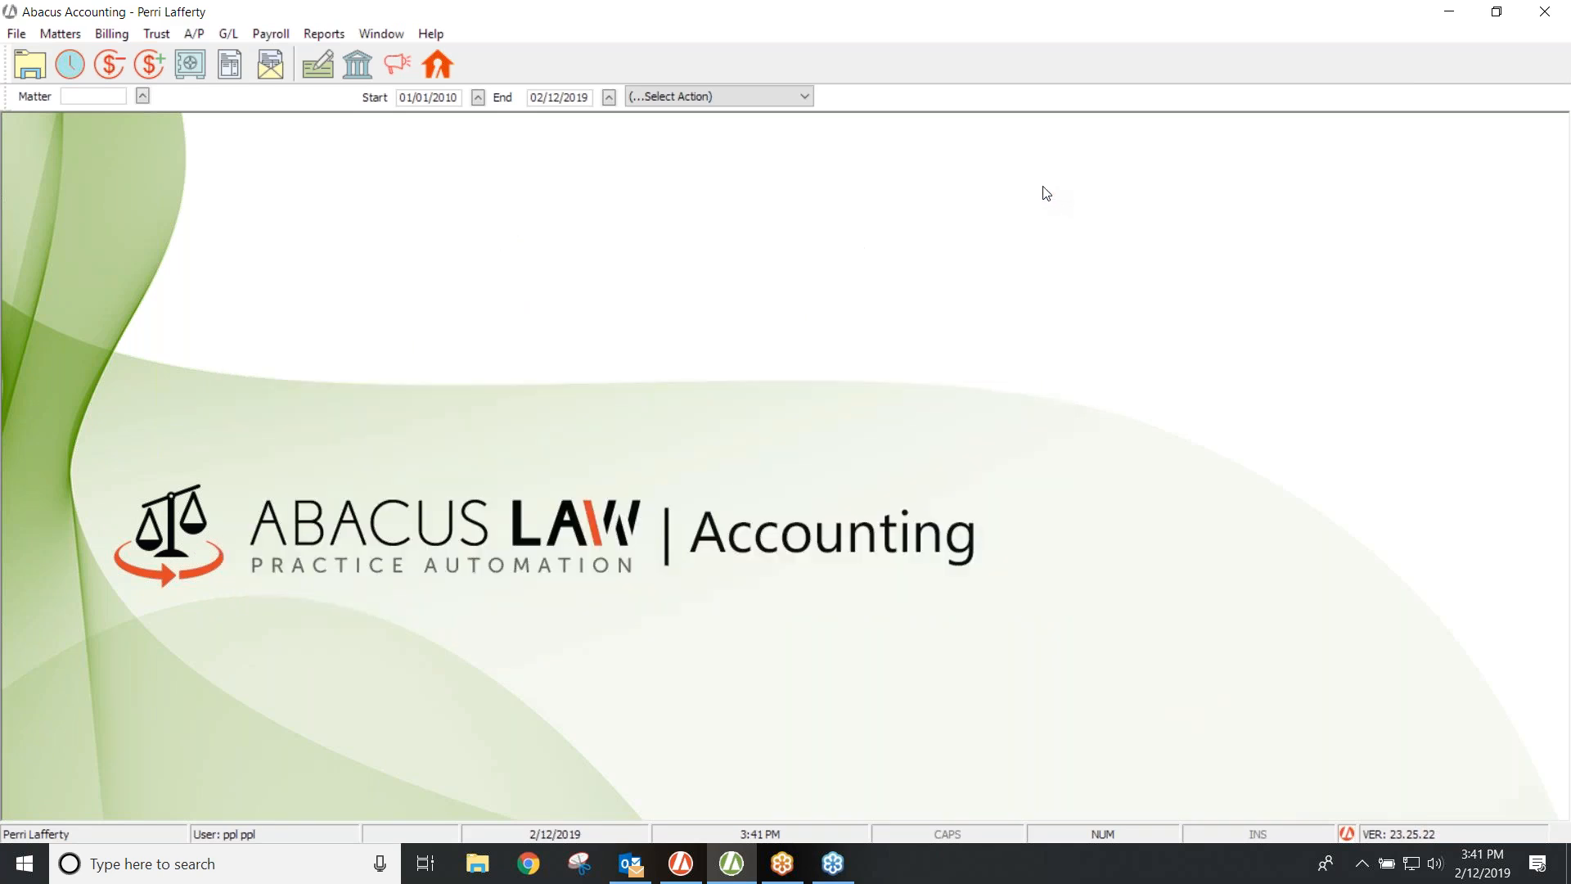
- Start a new trust deposit and assign it to the City Clinic matter
{"action": "left_click", "coordinate": [150, 34]}
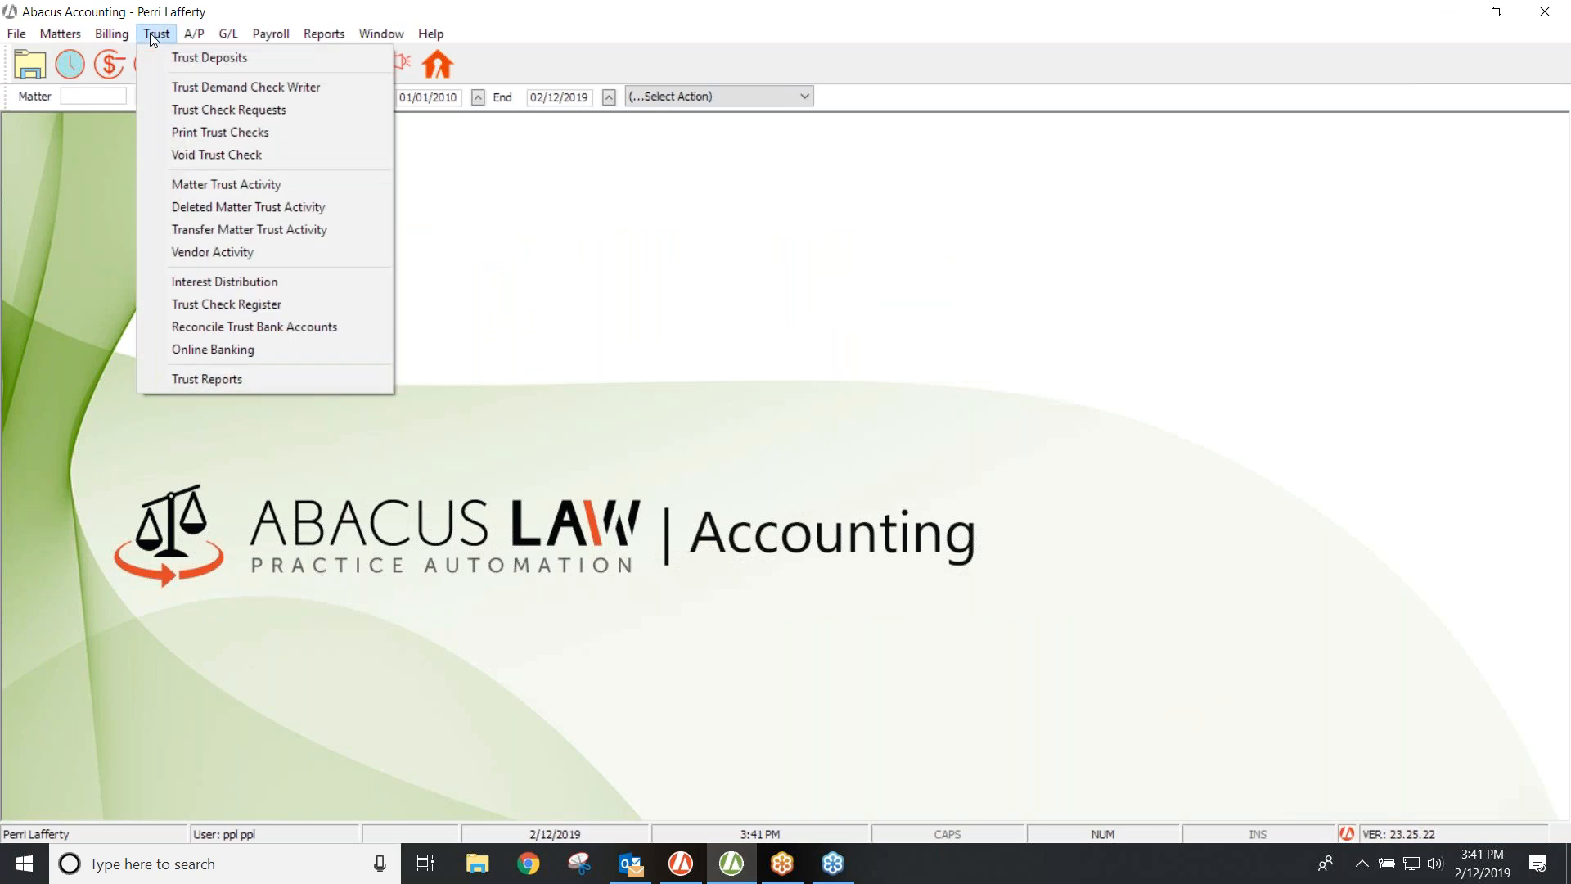
{"action": "left_click", "coordinate": [158, 56]}
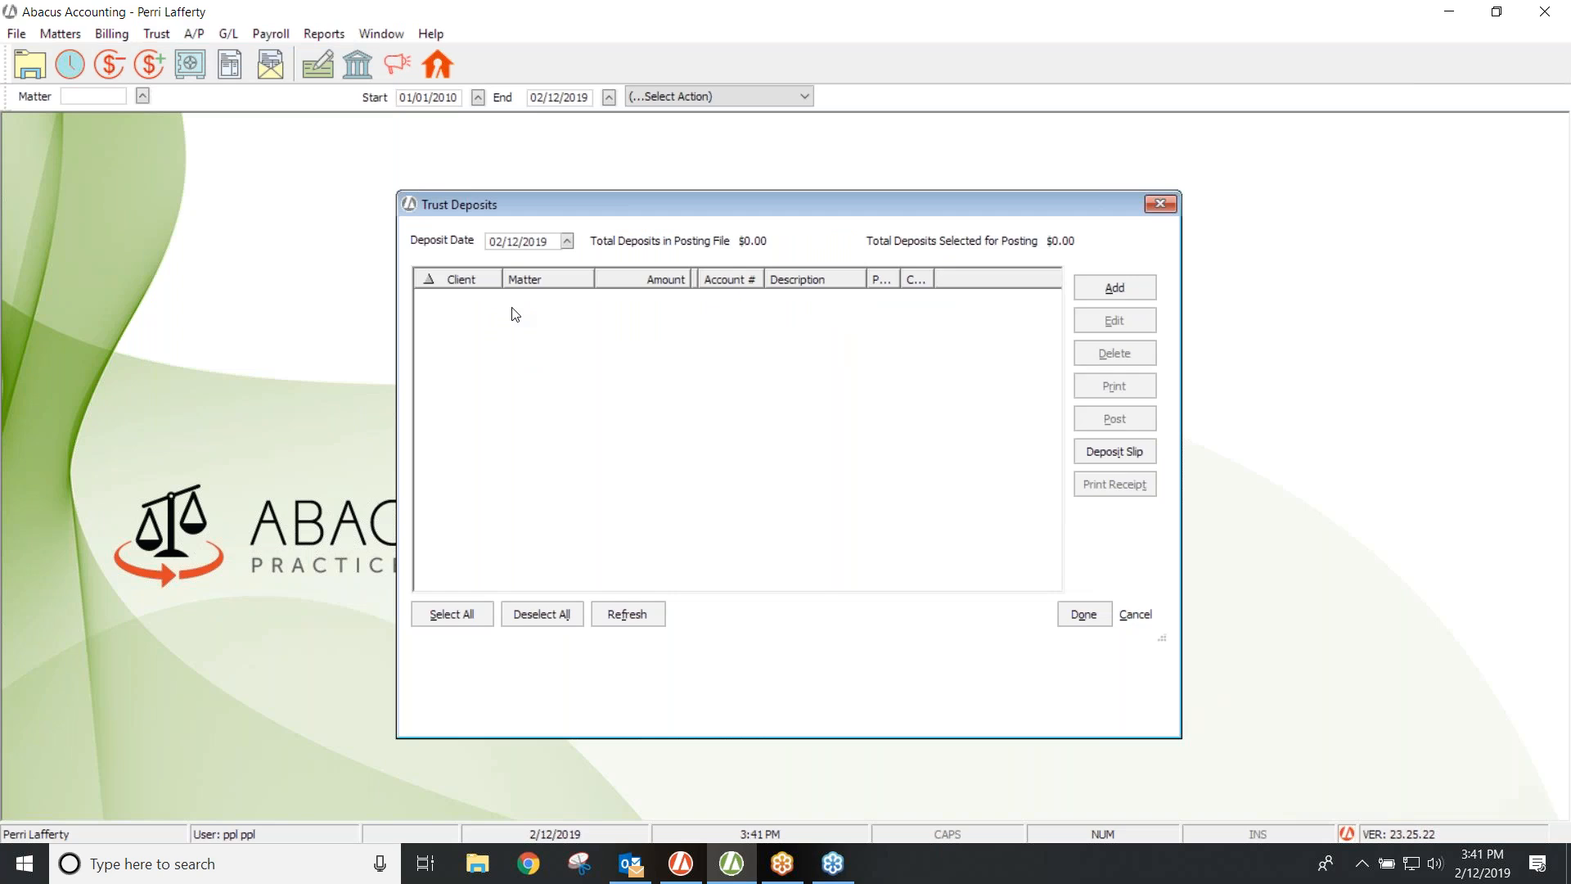
{"action": "left_click", "coordinate": [1088, 292]}
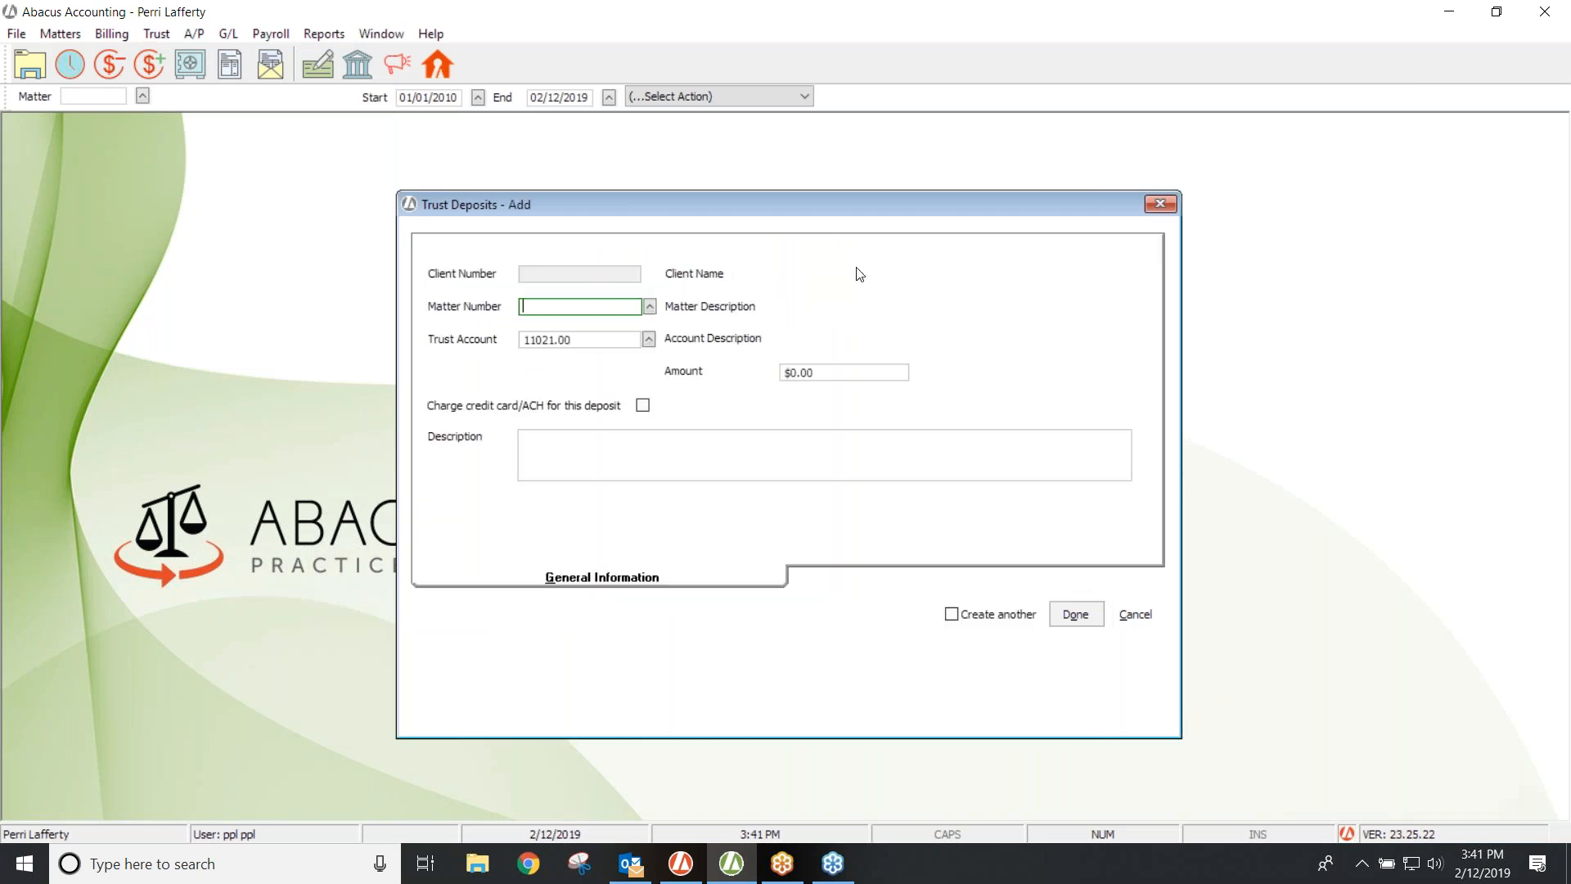
{"action": "left_click", "coordinate": [650, 307]}
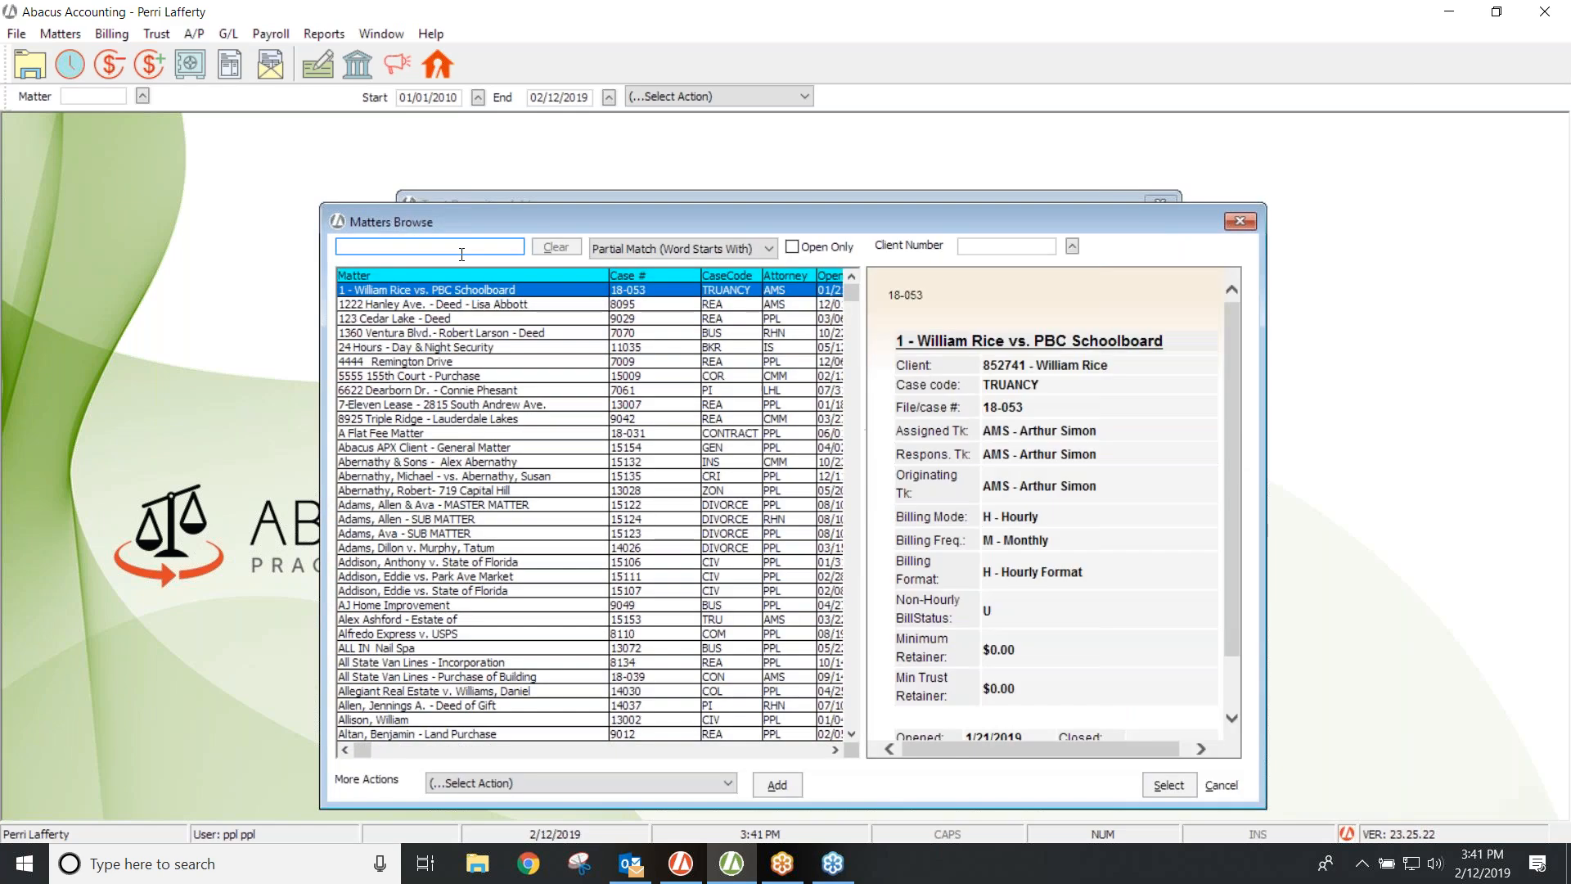
{"action": "type", "text": "clara"}
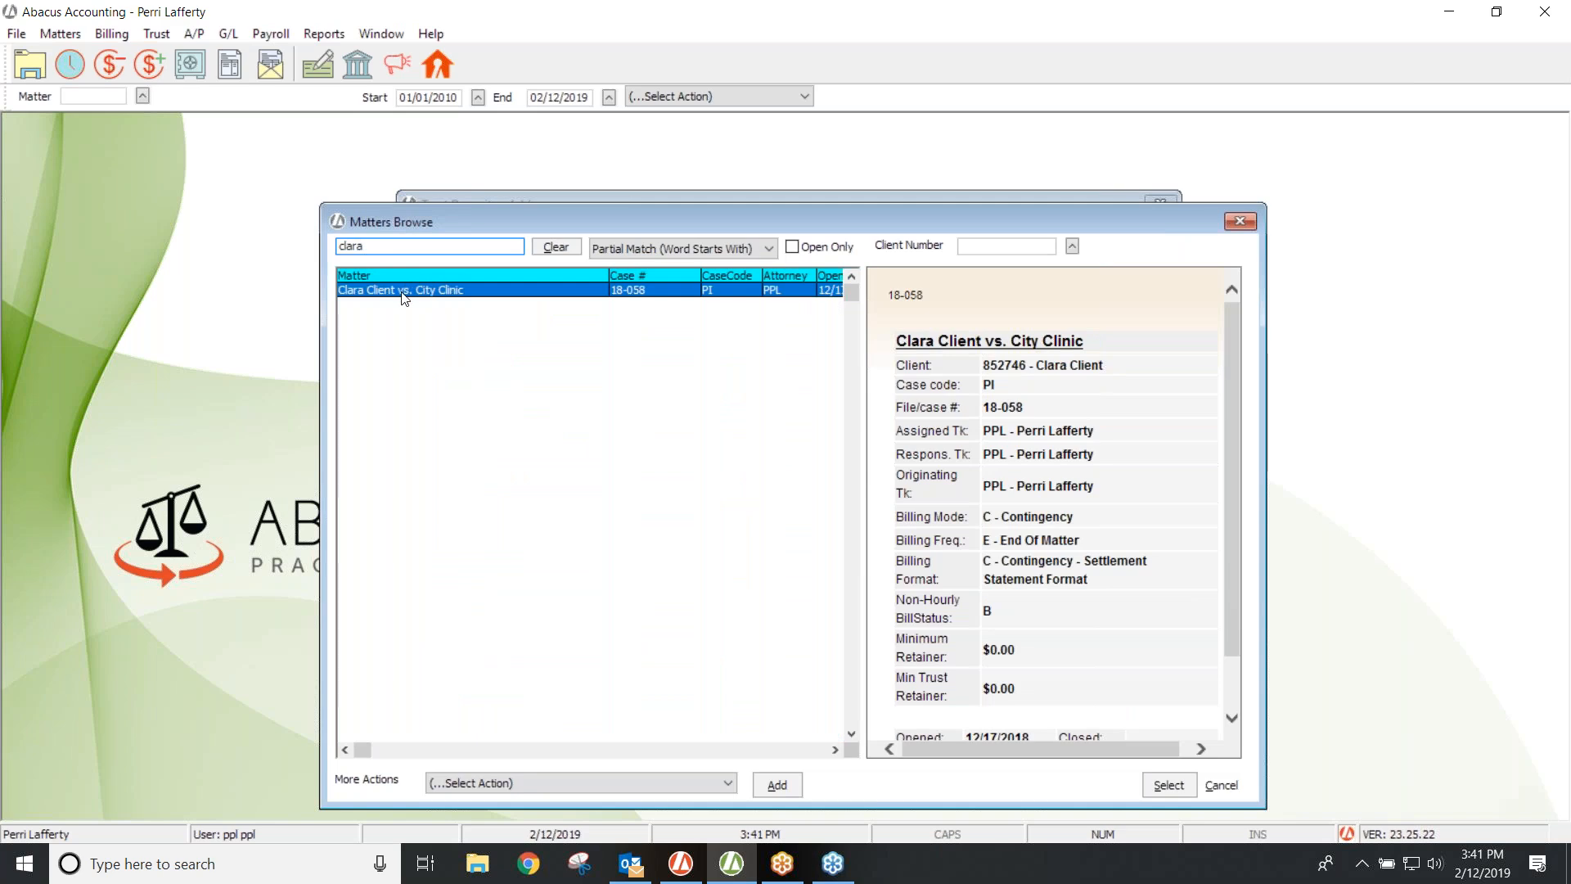
{"action": "double_click", "coordinate": [405, 291]}
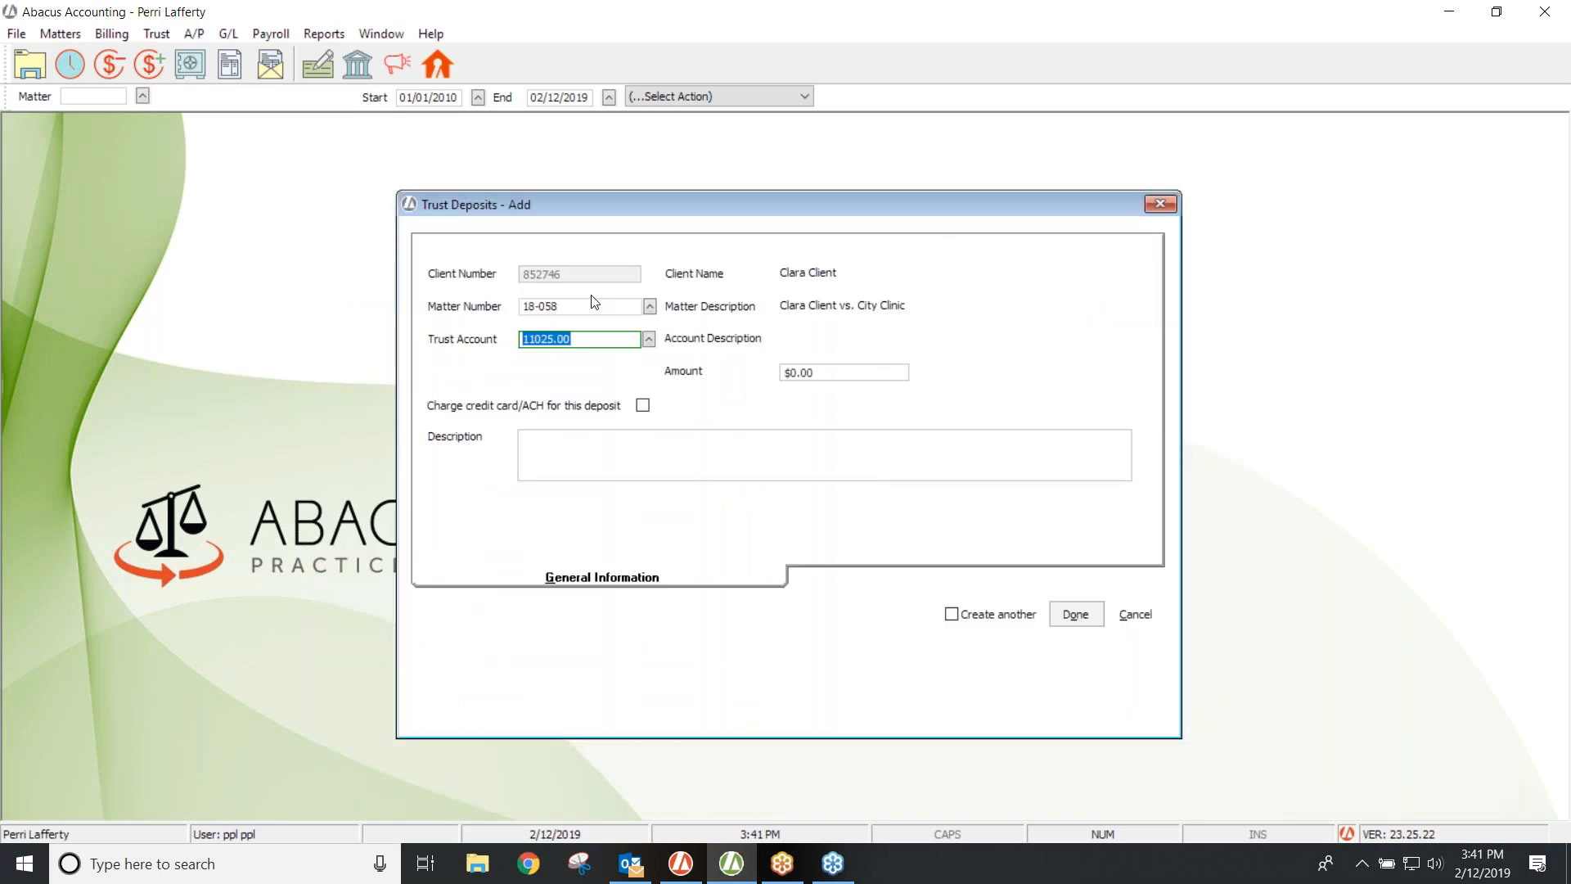
- Set the trust deposit amount to 1000000.00, describe it as "Award for Matter #" plus the matter number, and save it
{"action": "left_click", "coordinate": [825, 373]}
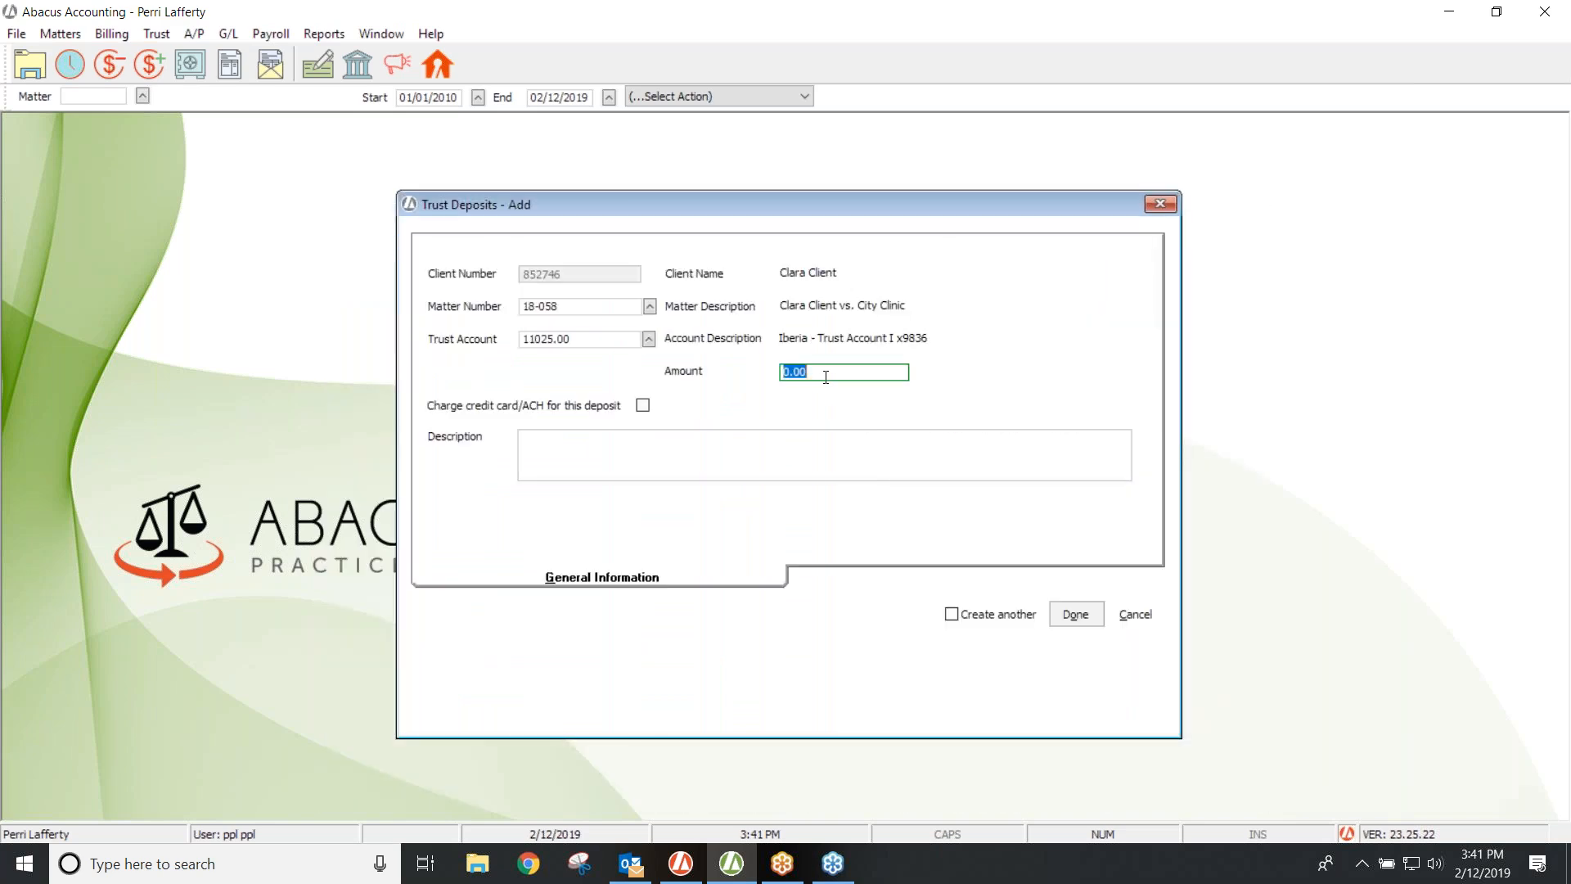
{"action": "type", "text": "1000000.00"}
{"action": "key", "text": "Tab"}
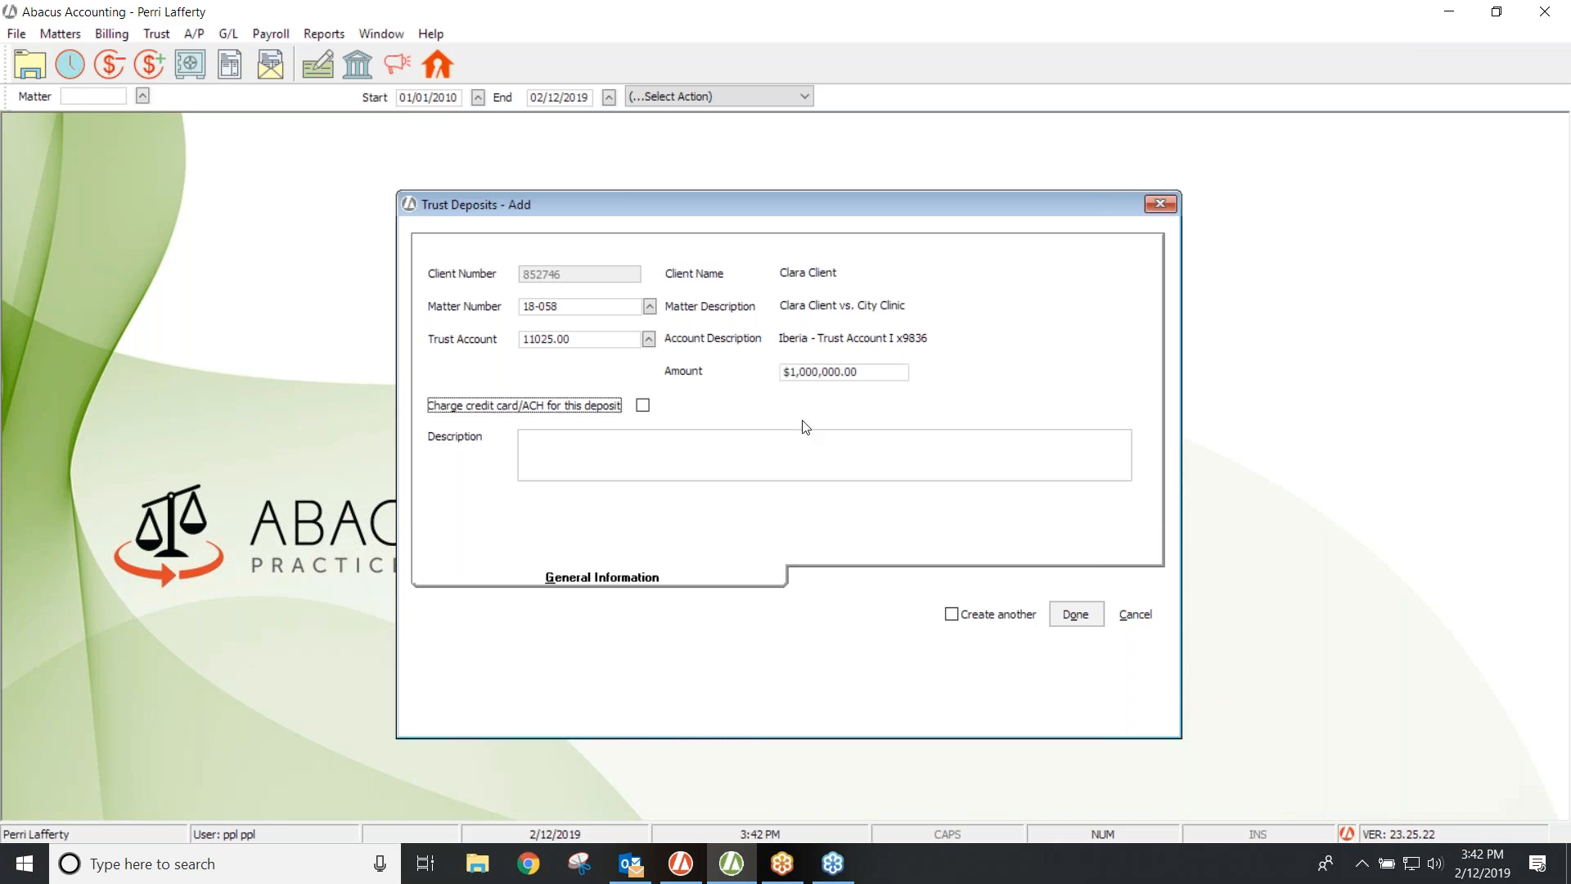
{"action": "left_click", "coordinate": [809, 436]}
{"action": "type", "text": "Award for Matter #"}
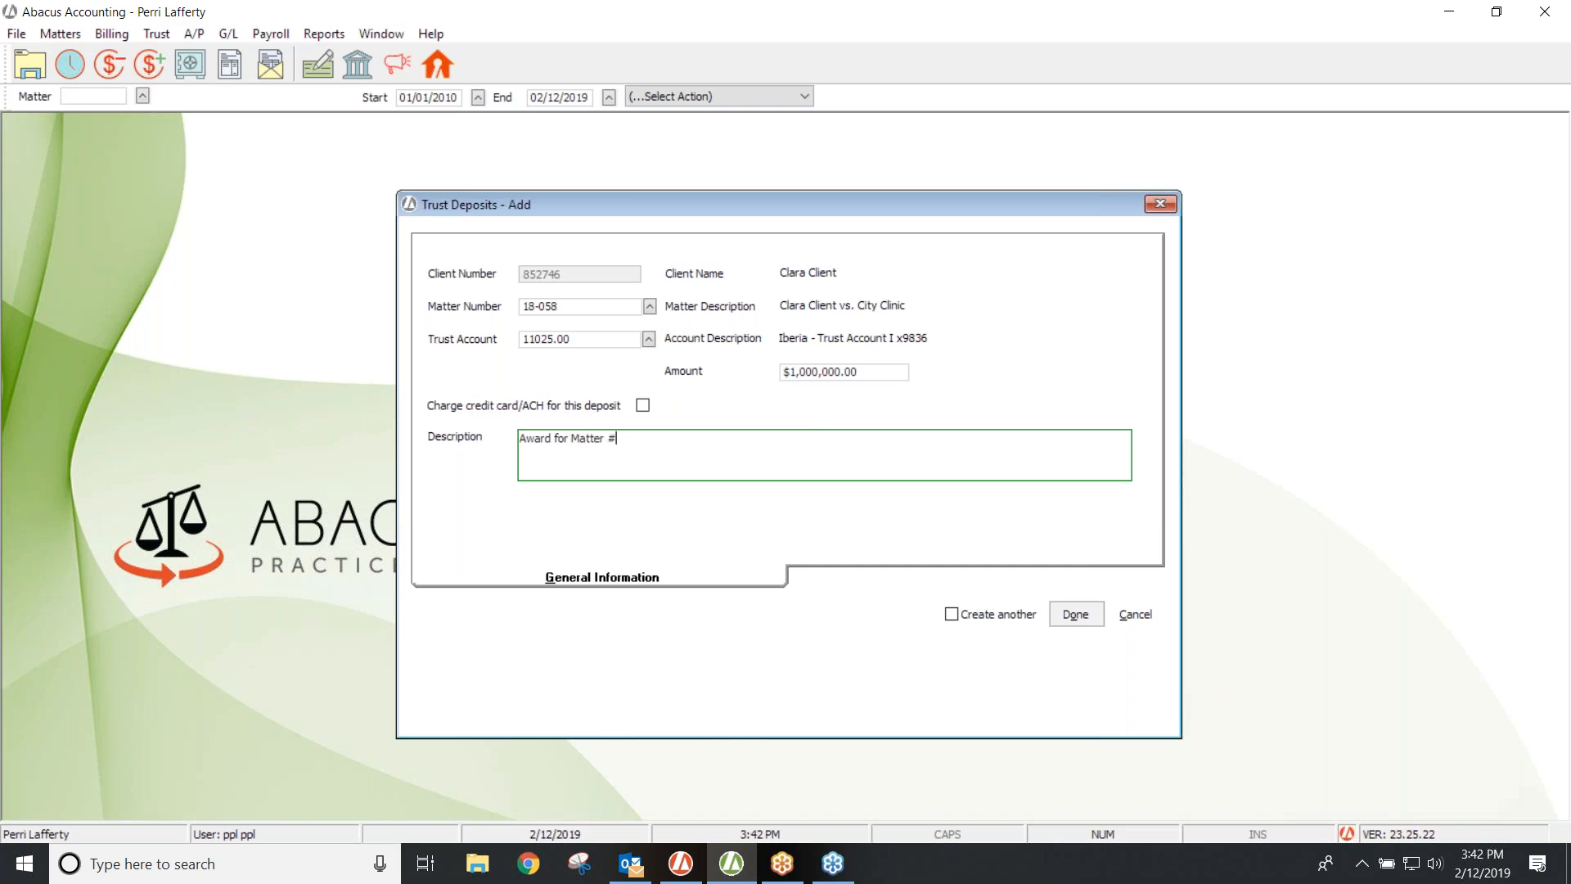
{"action": "type", "text": "18-058"}
{"action": "left_click", "coordinate": [1075, 615]}
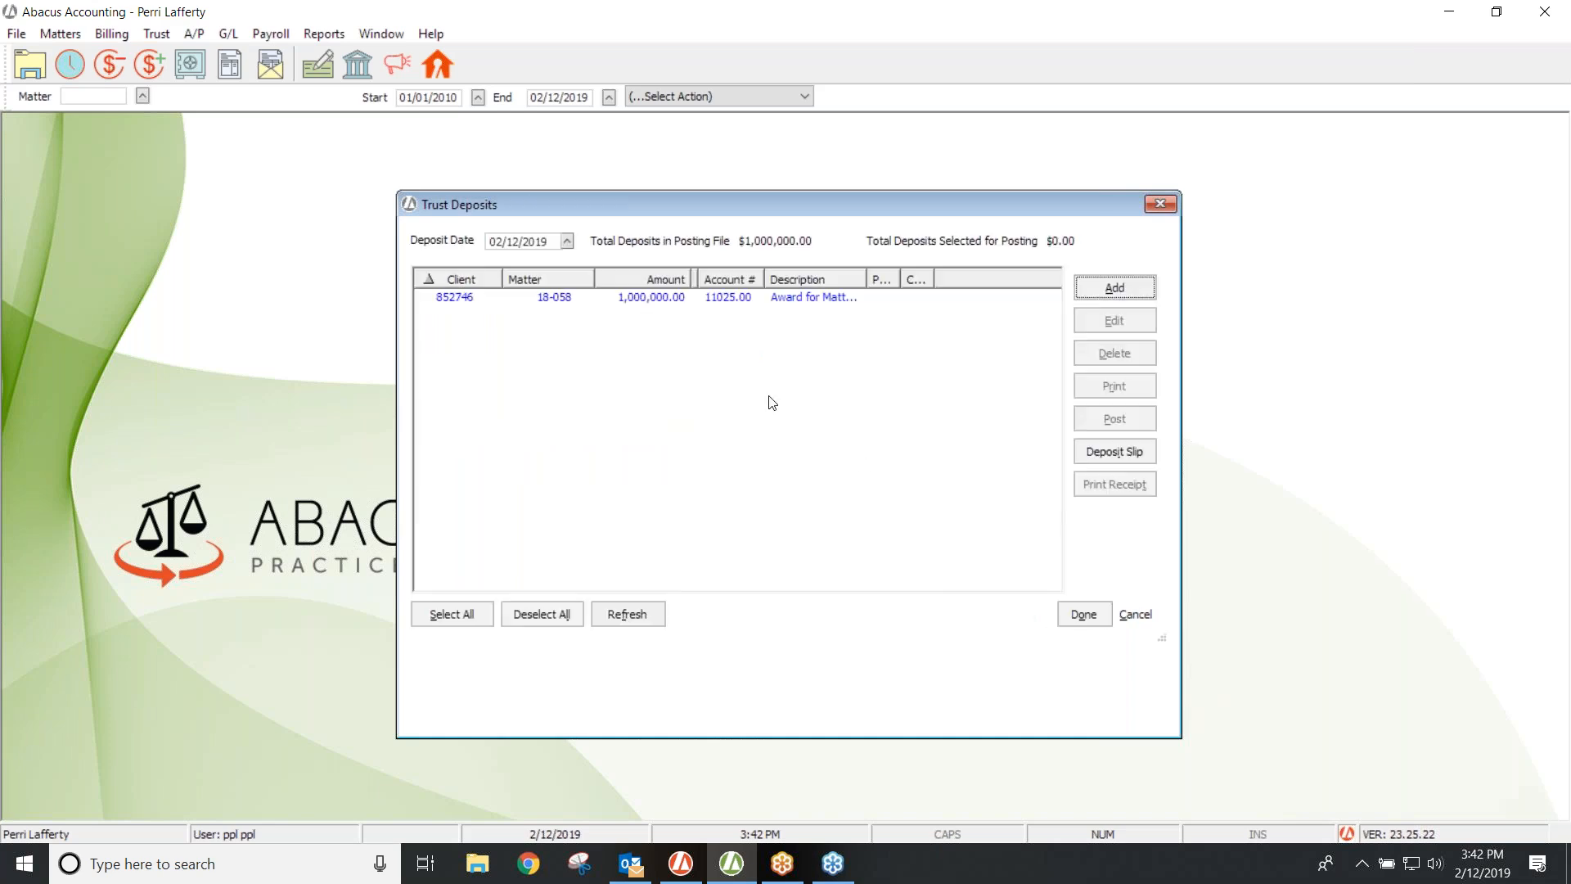
- Select the 1,000,000.00 award deposit, post it with the 02/12/2019 deposit date, and close the trust deposits
{"action": "left_click", "coordinate": [655, 299]}
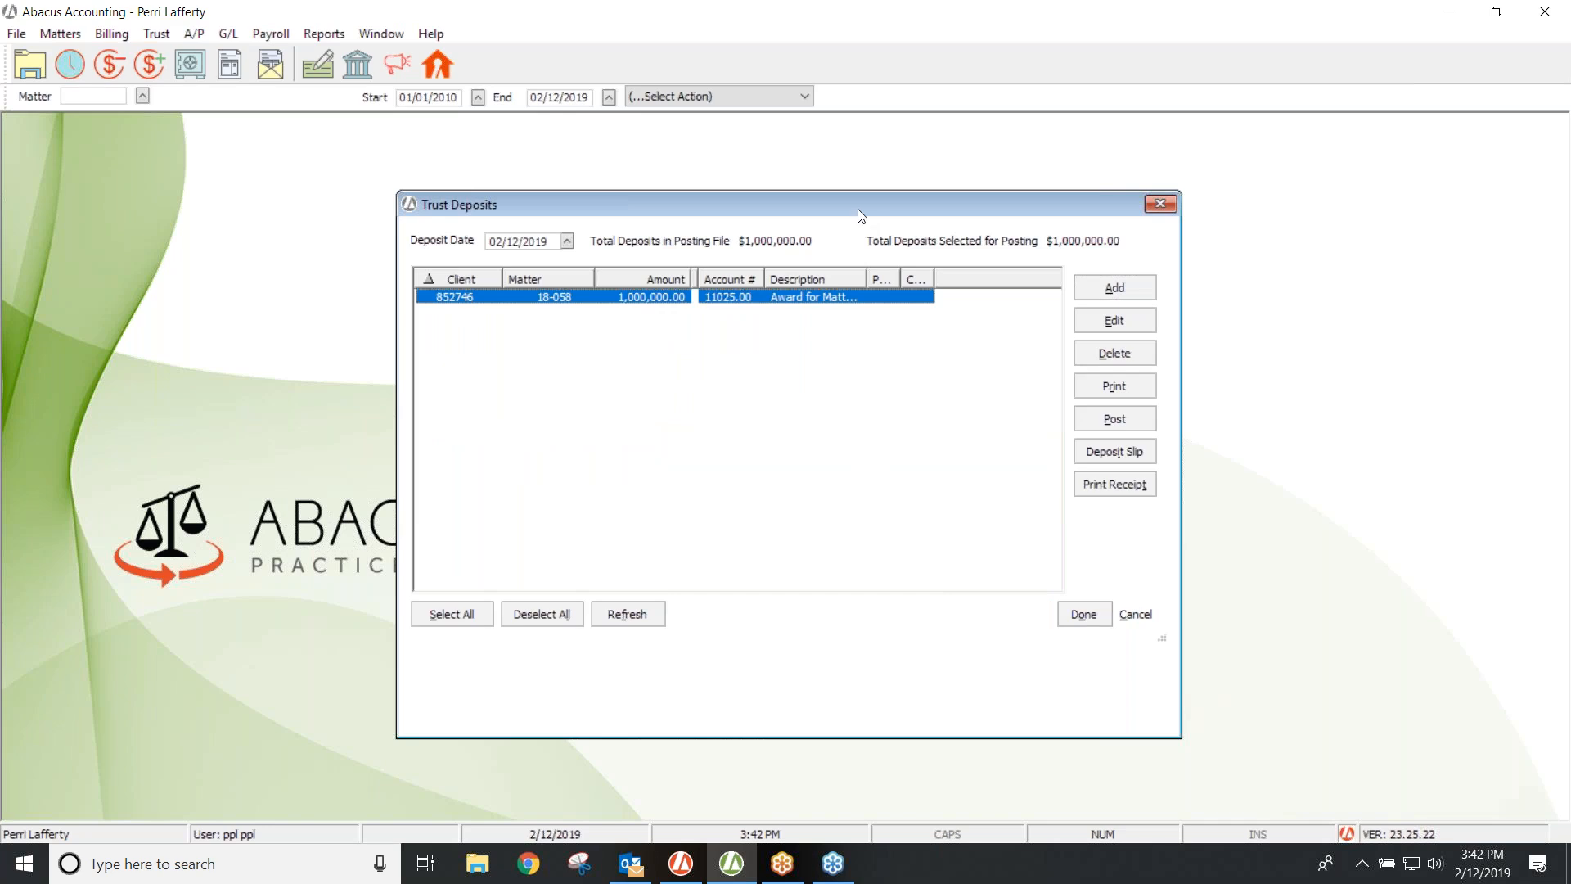
{"action": "left_click_drag", "start_coordinate": [856, 204], "coordinate": [685, 221]}
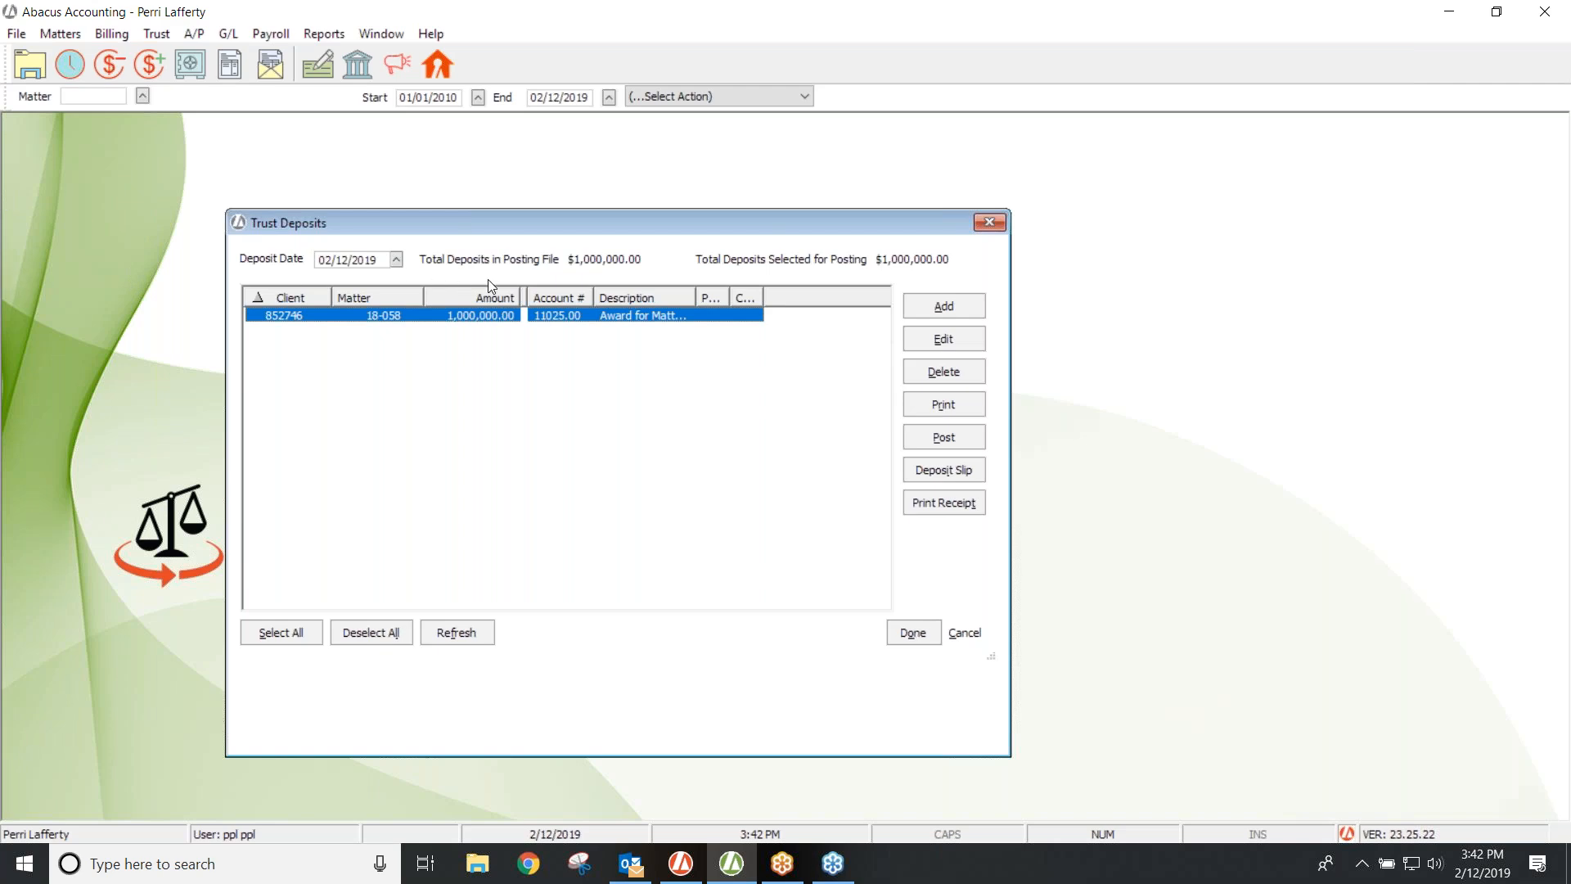
{"action": "left_click", "coordinate": [967, 438]}
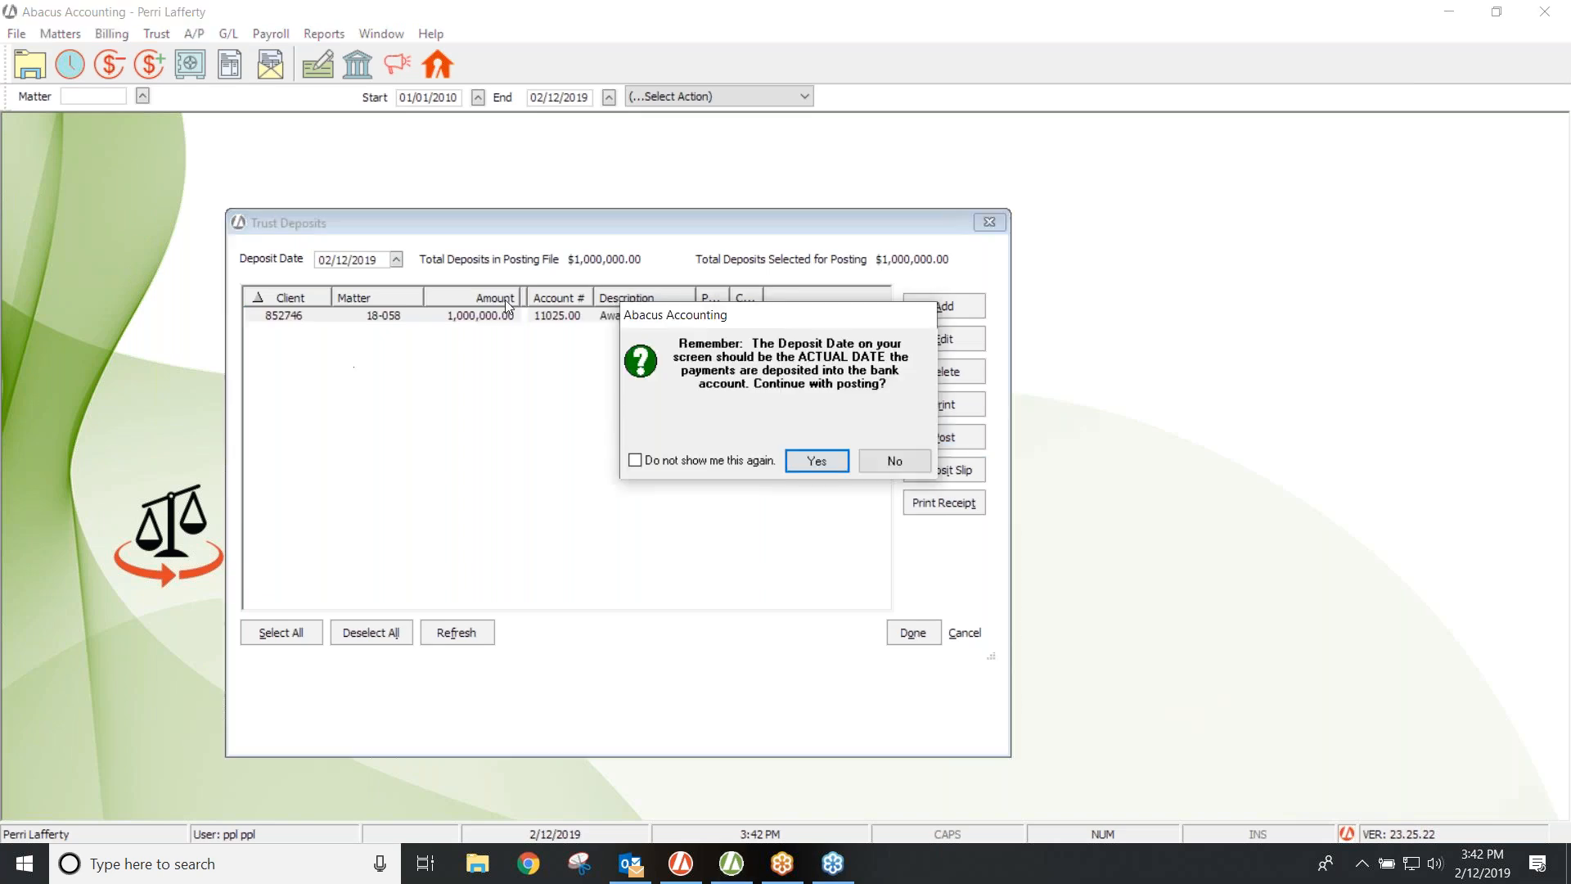
{"action": "left_click", "coordinate": [816, 461]}
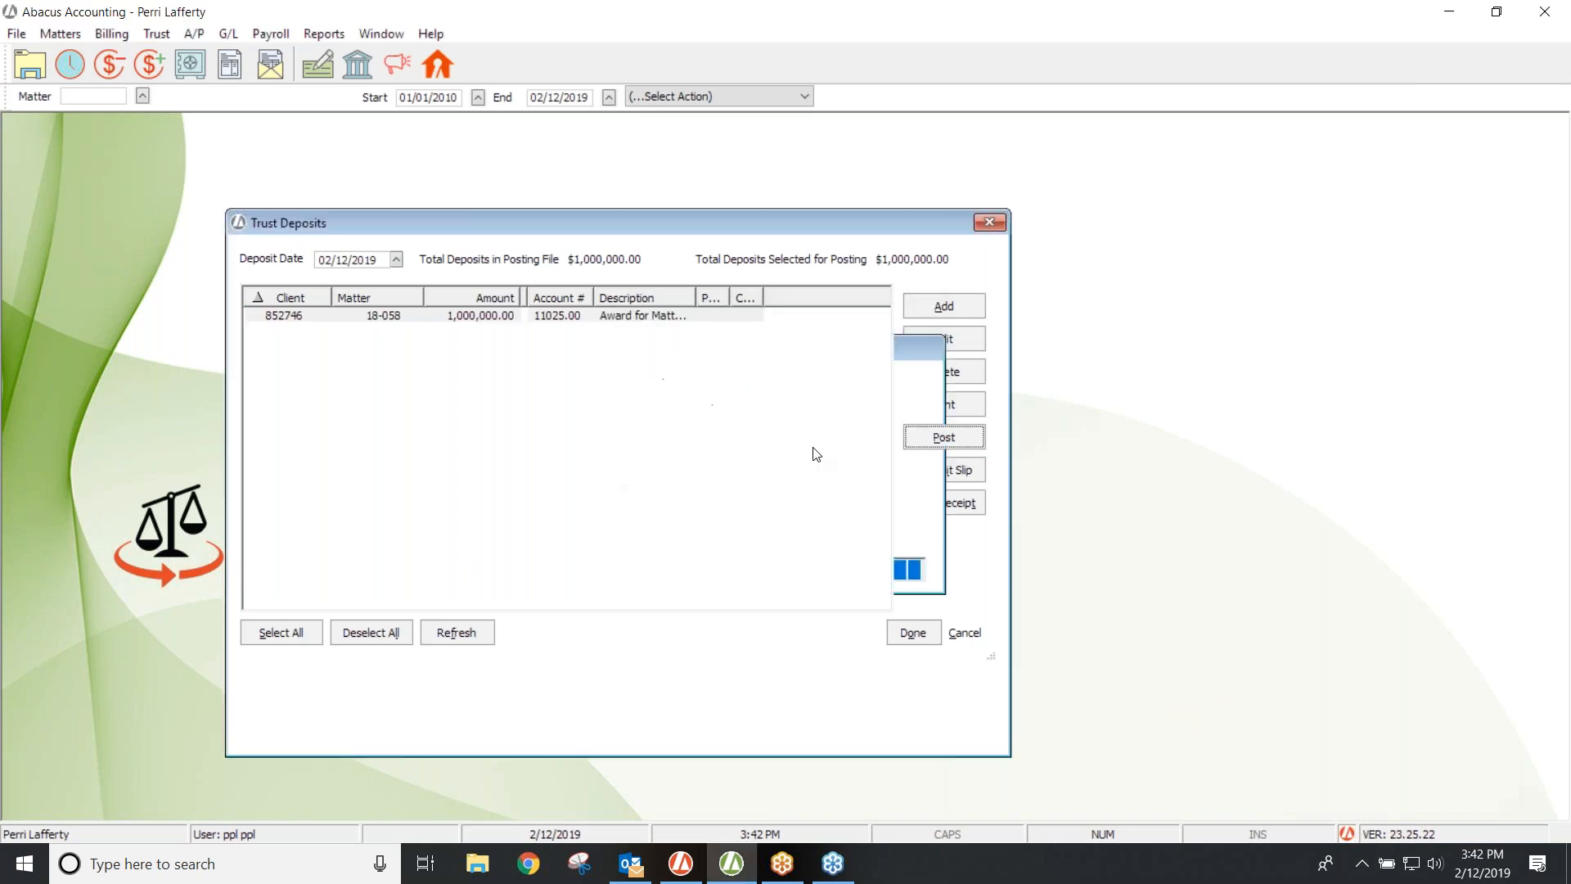
{"action": "left_click", "coordinate": [989, 222]}
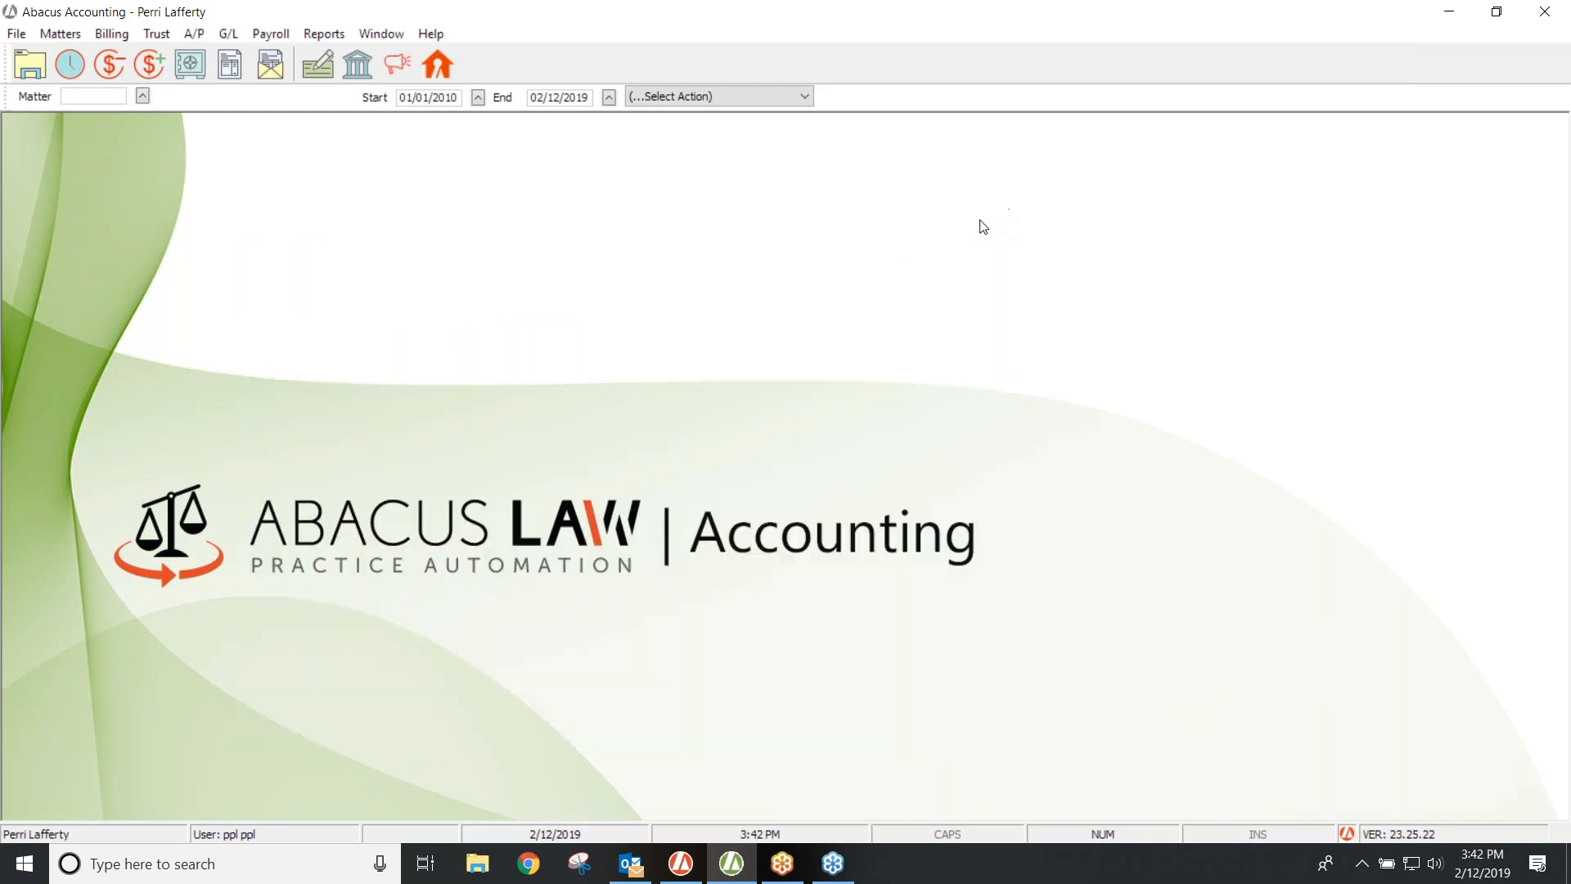
- Start a trust demand check and assign it to the City Clinic matter
{"action": "left_click", "coordinate": [146, 36]}
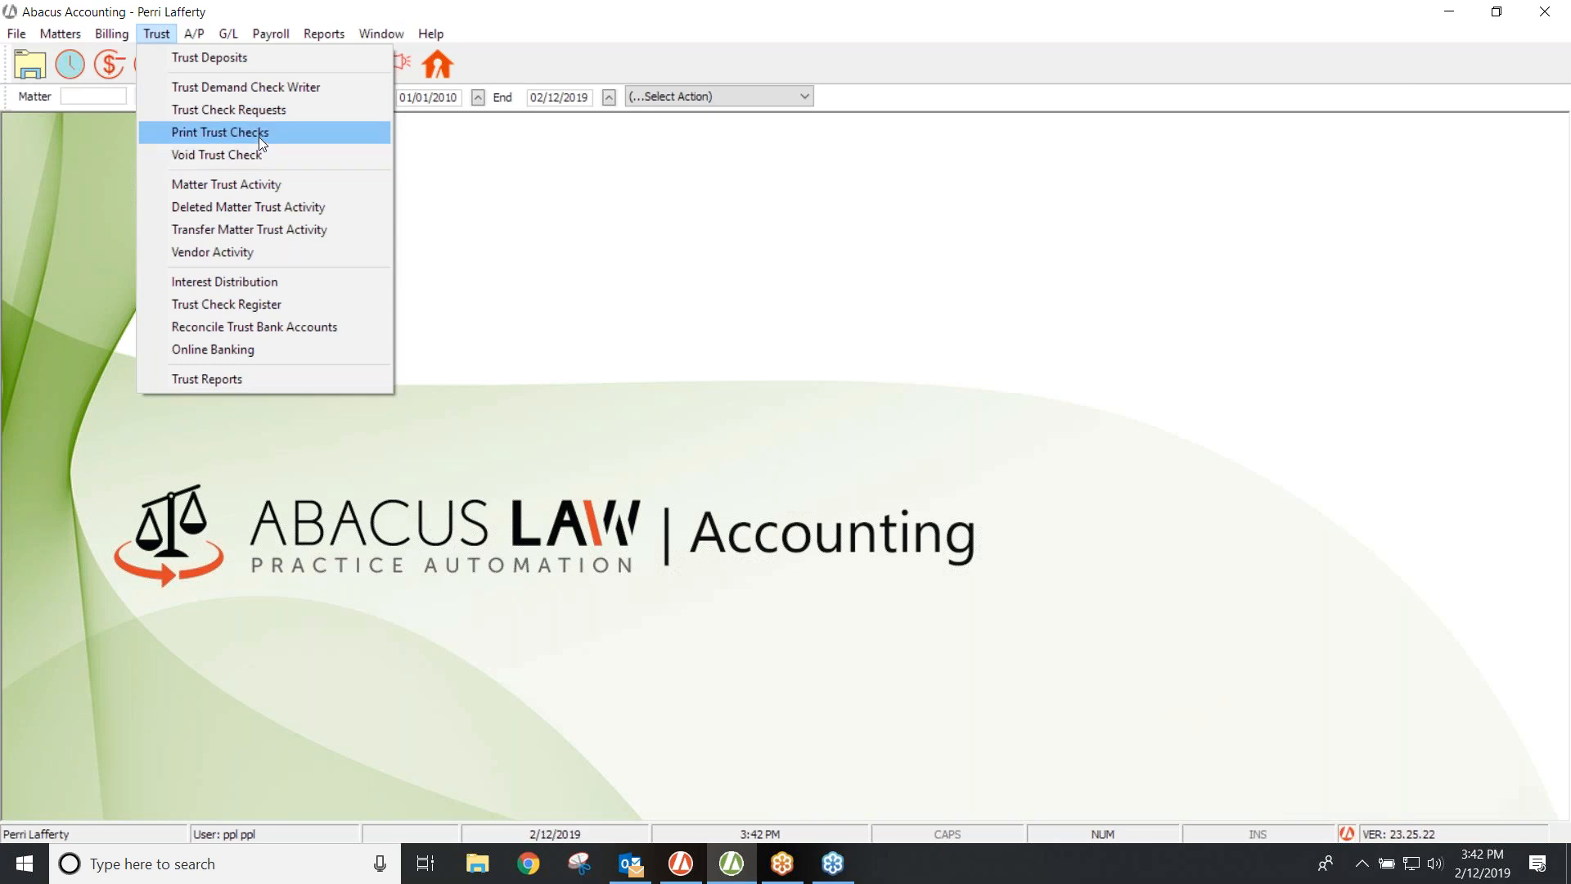
{"action": "left_click", "coordinate": [273, 86]}
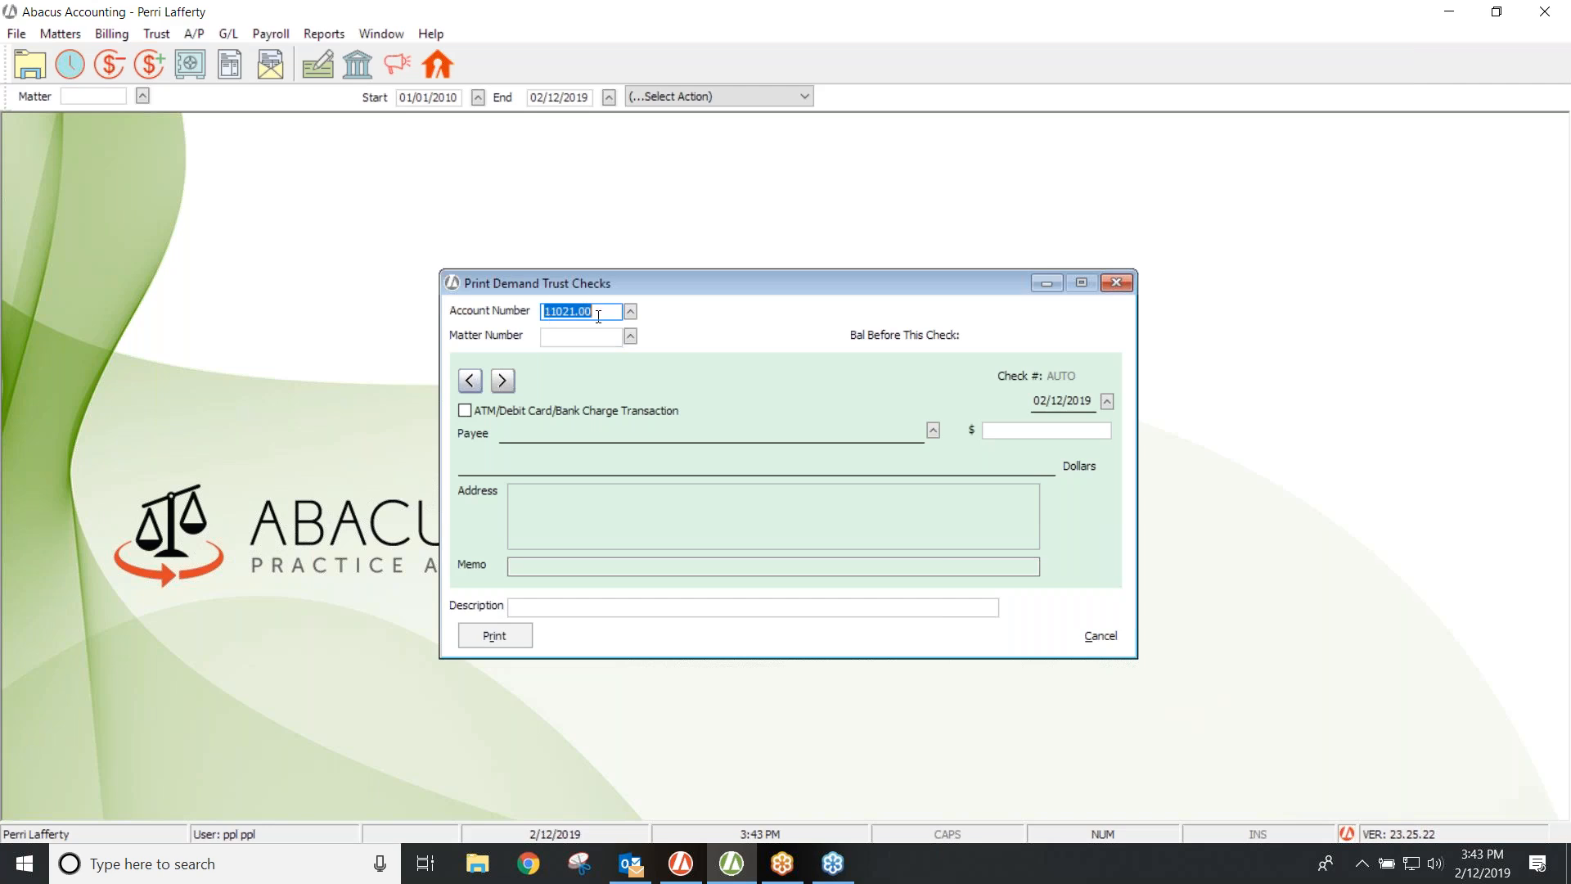
{"action": "left_click", "coordinate": [631, 338]}
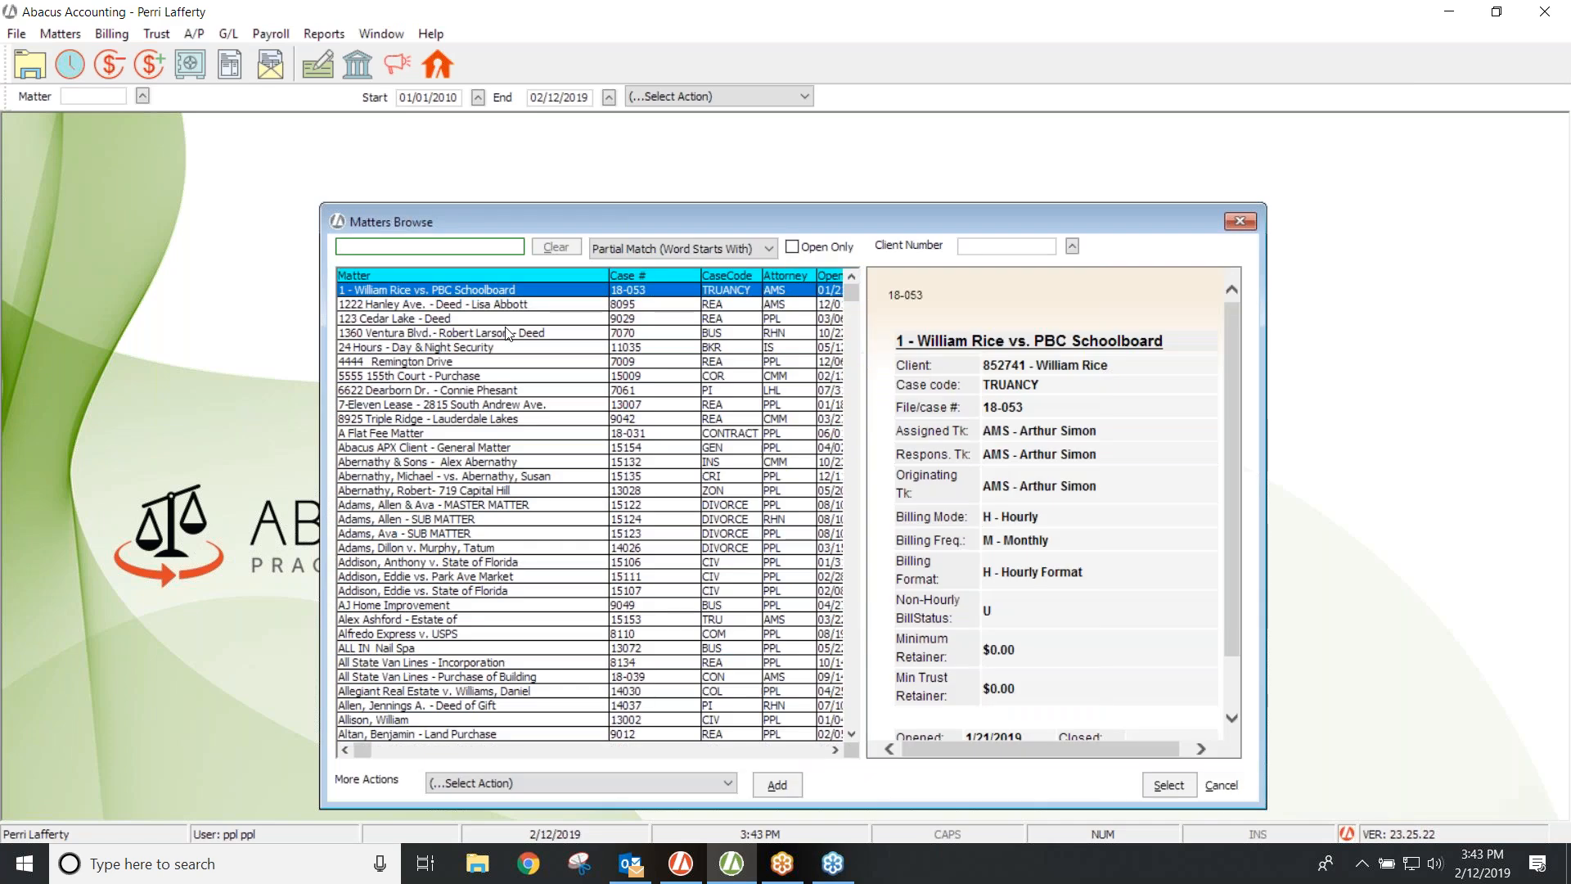
{"action": "type", "text": "clara"}
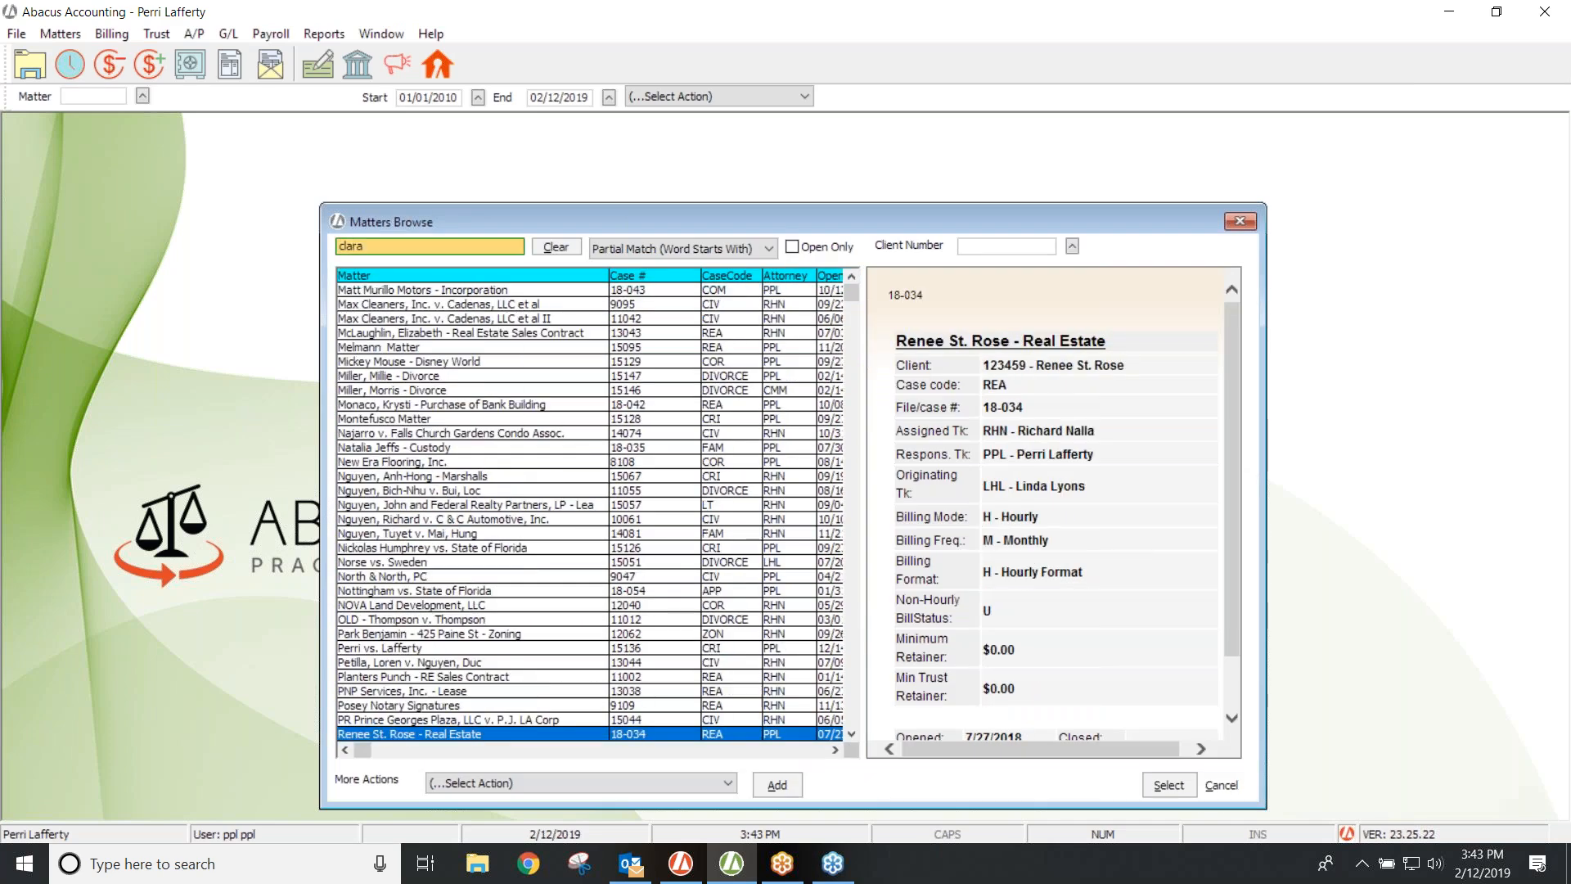
{"action": "key", "text": "Return"}
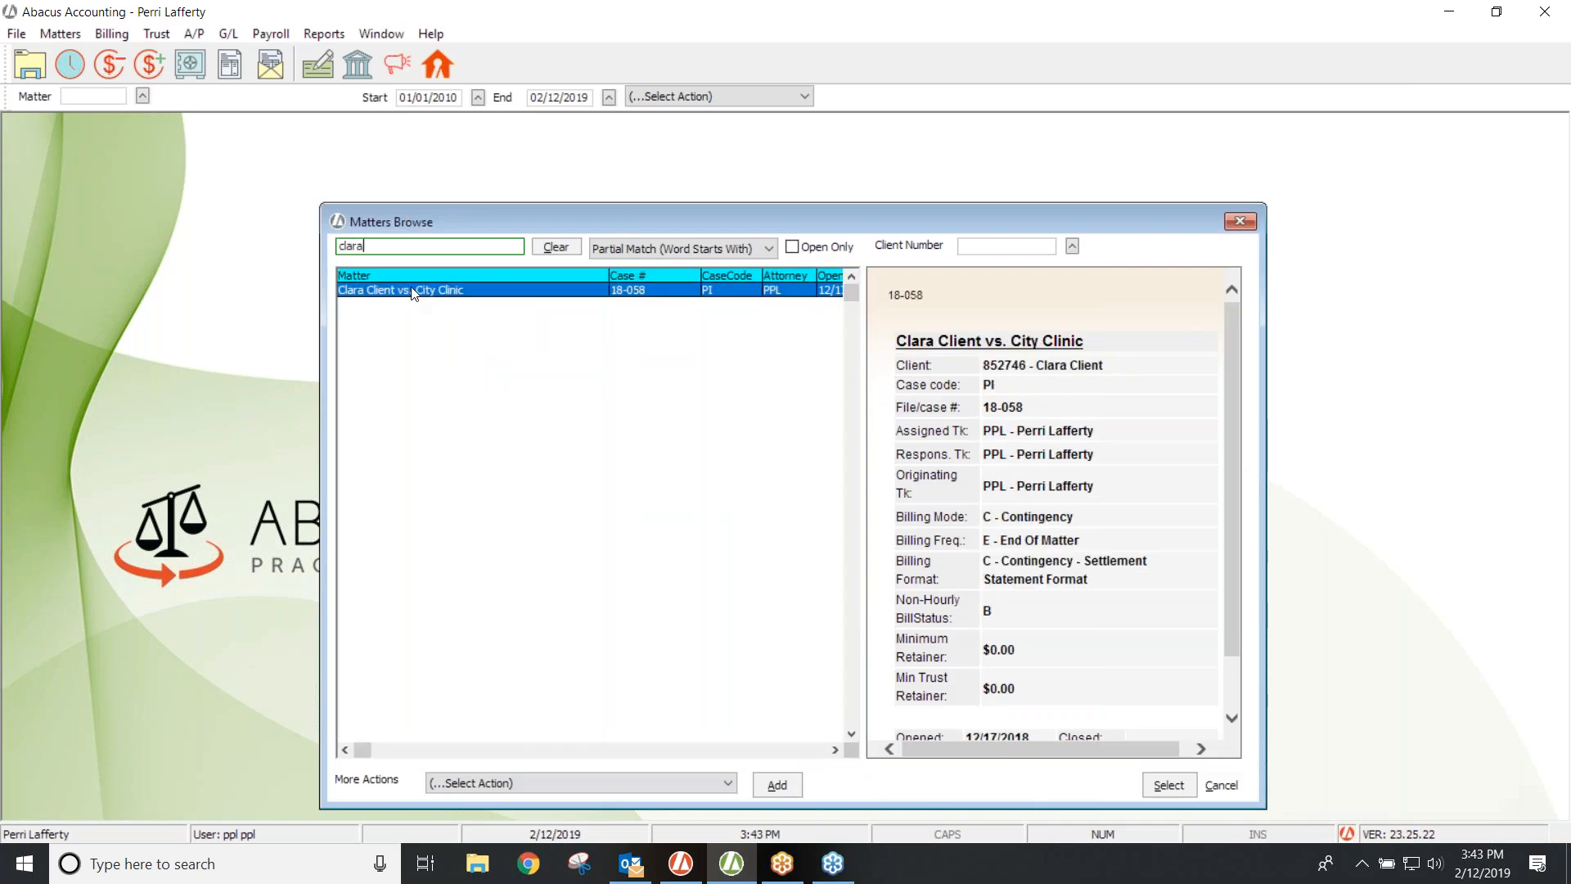
{"action": "double_click", "coordinate": [413, 291]}
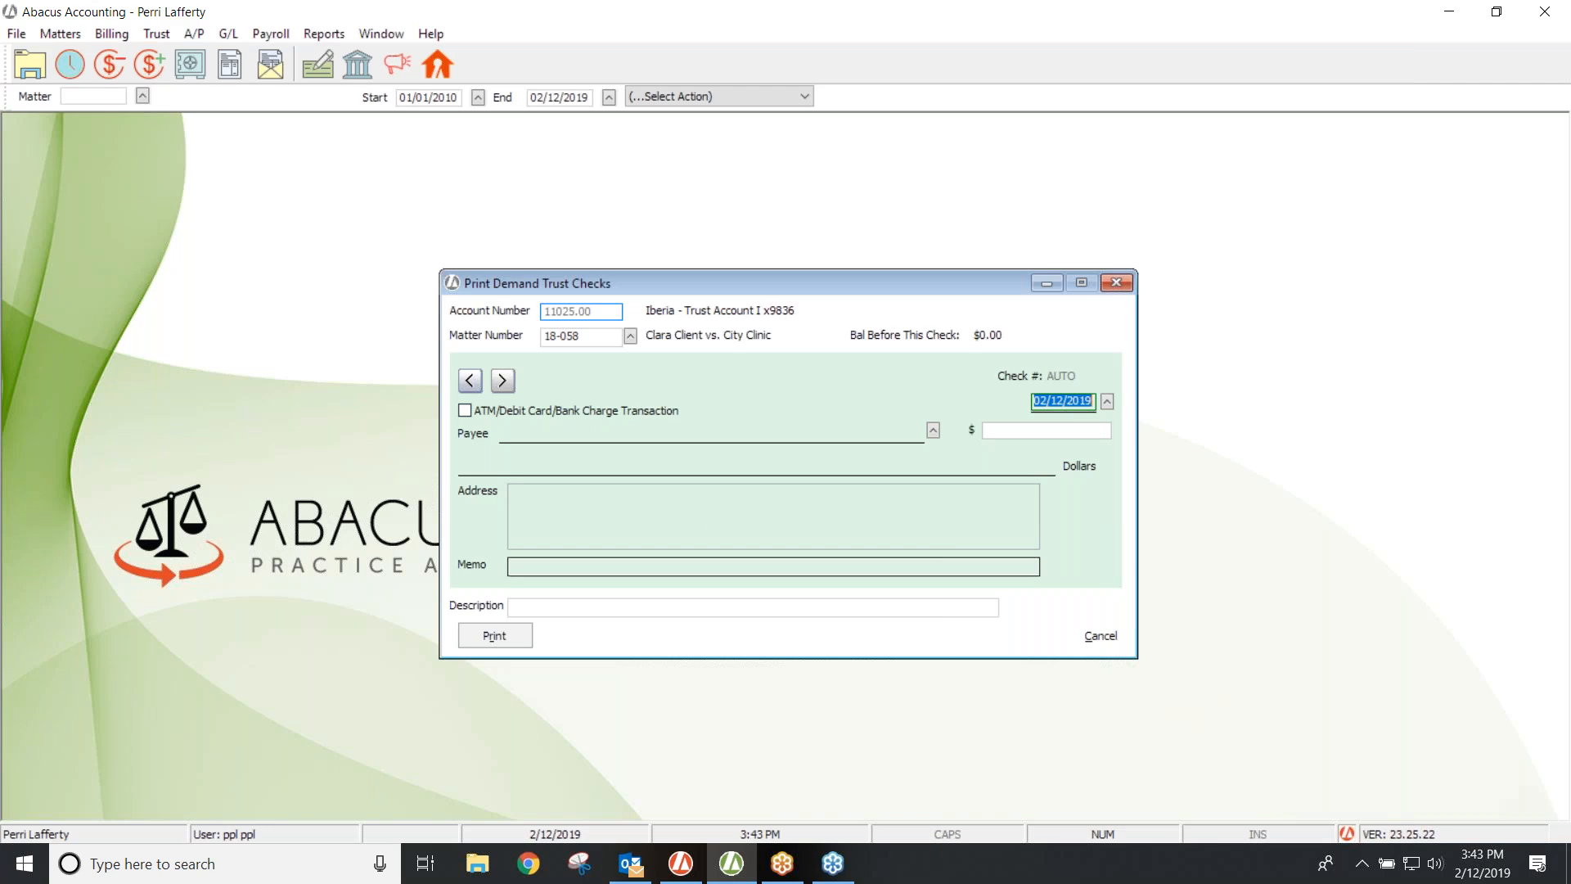
- Look beyond billing vendors to choose the client as the trust check's payee, and close the check without printing it
{"action": "left_click", "coordinate": [933, 430]}
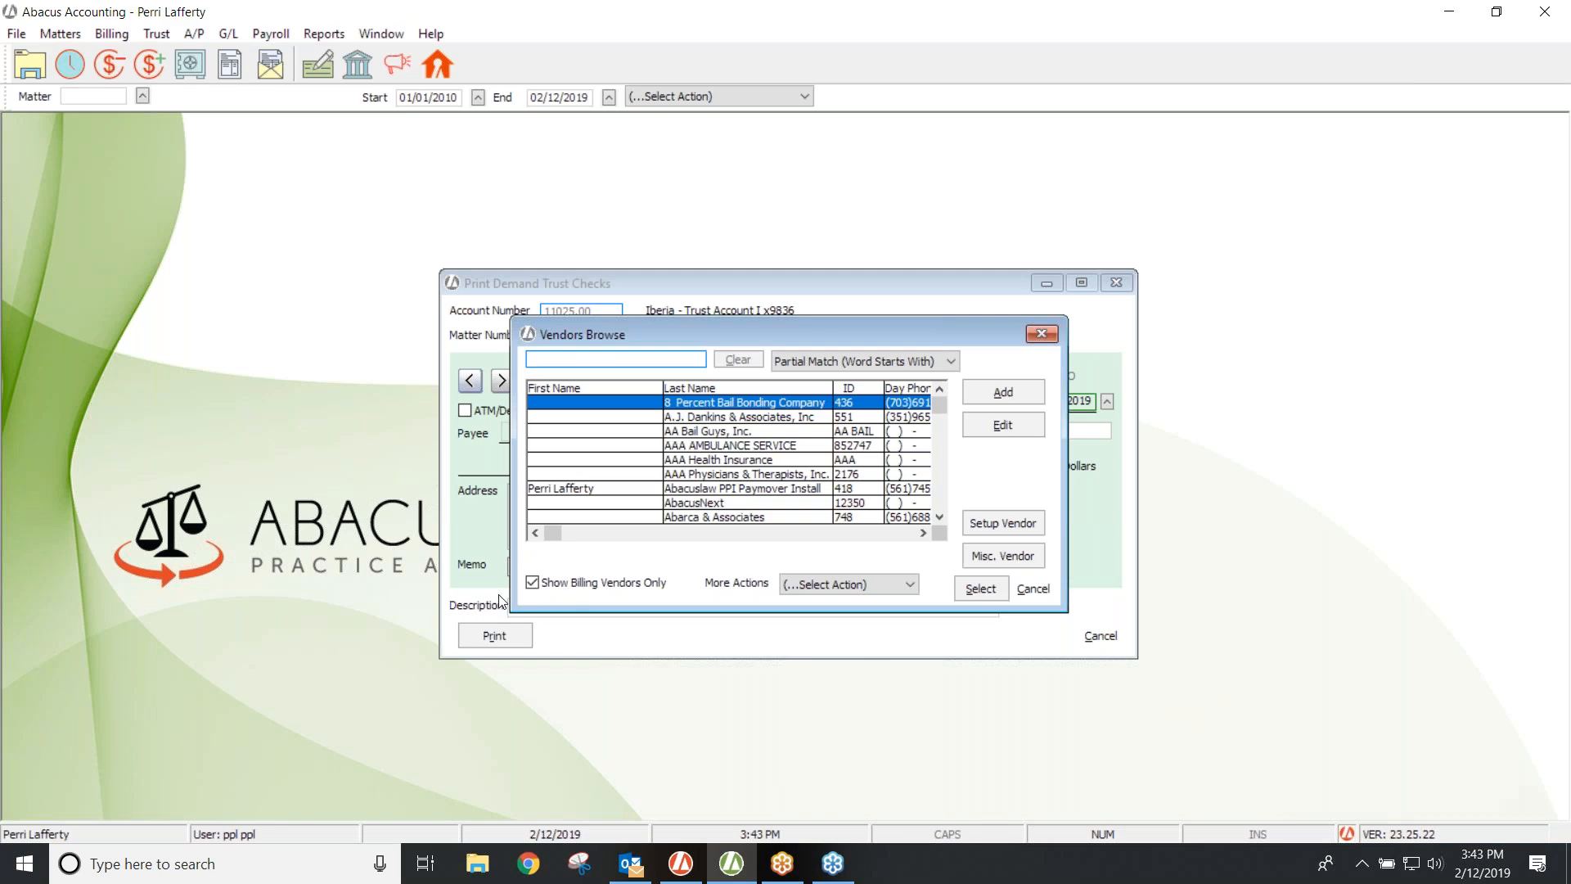
{"action": "left_click", "coordinate": [532, 582]}
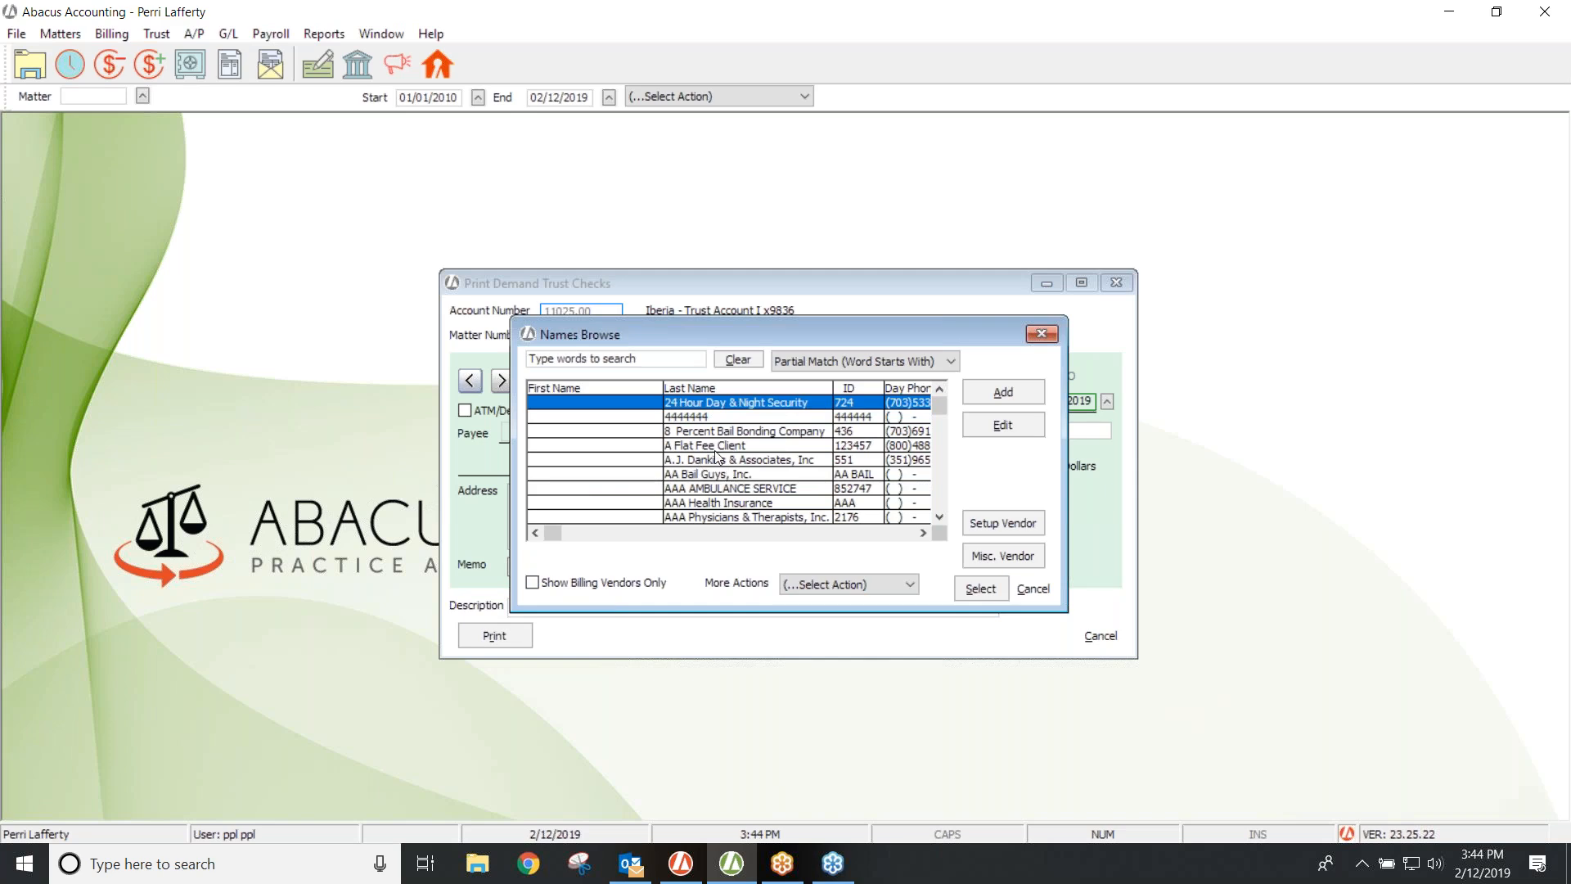
{"action": "left_click", "coordinate": [585, 350]}
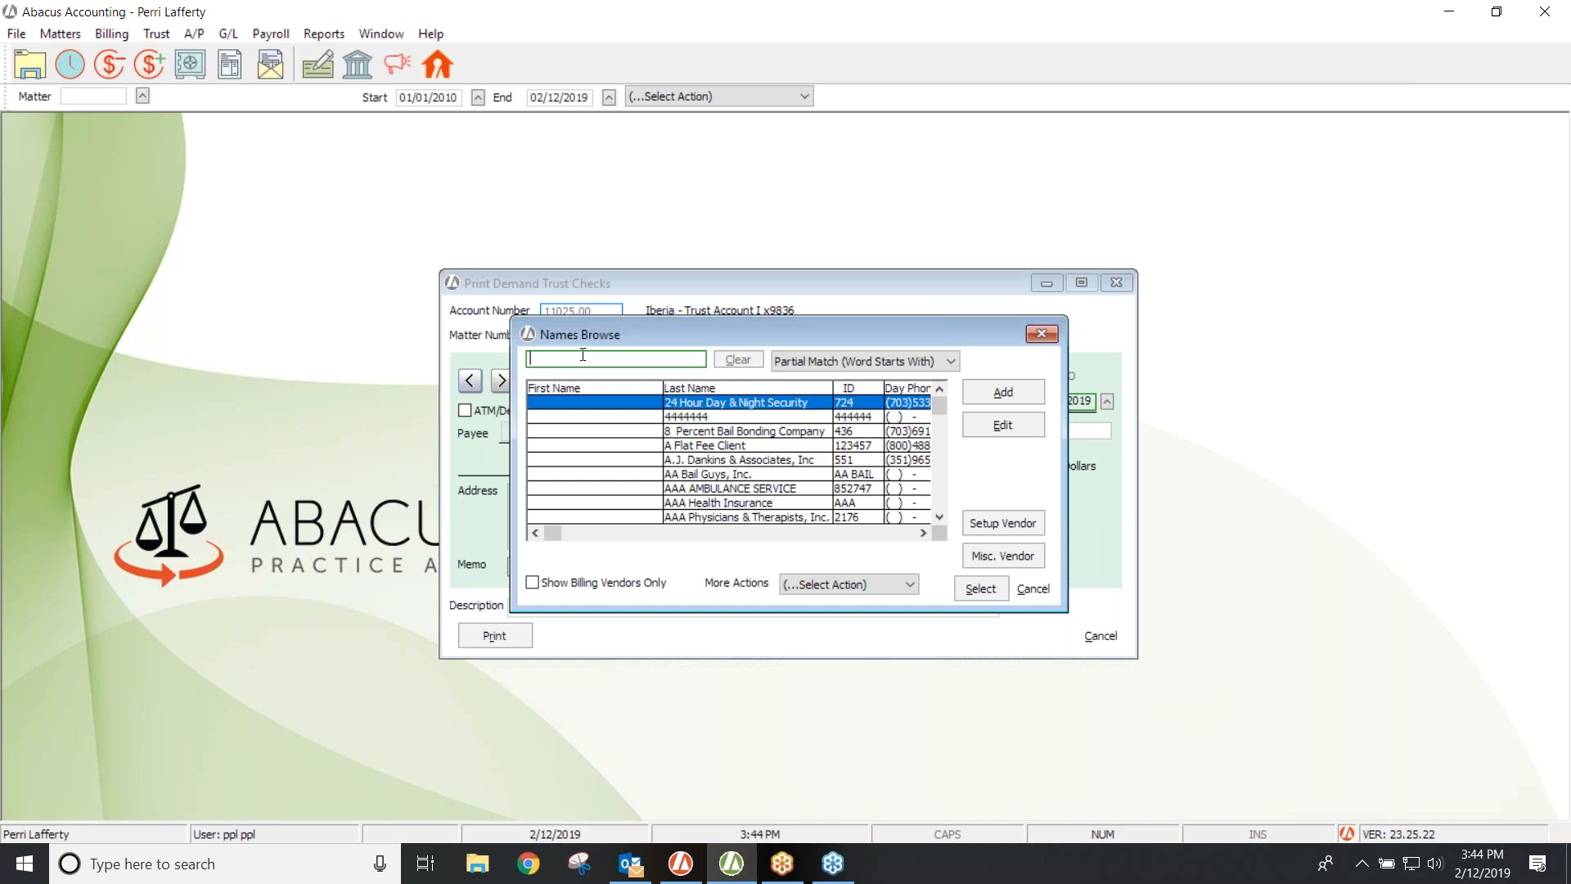
{"action": "type", "text": "clara"}
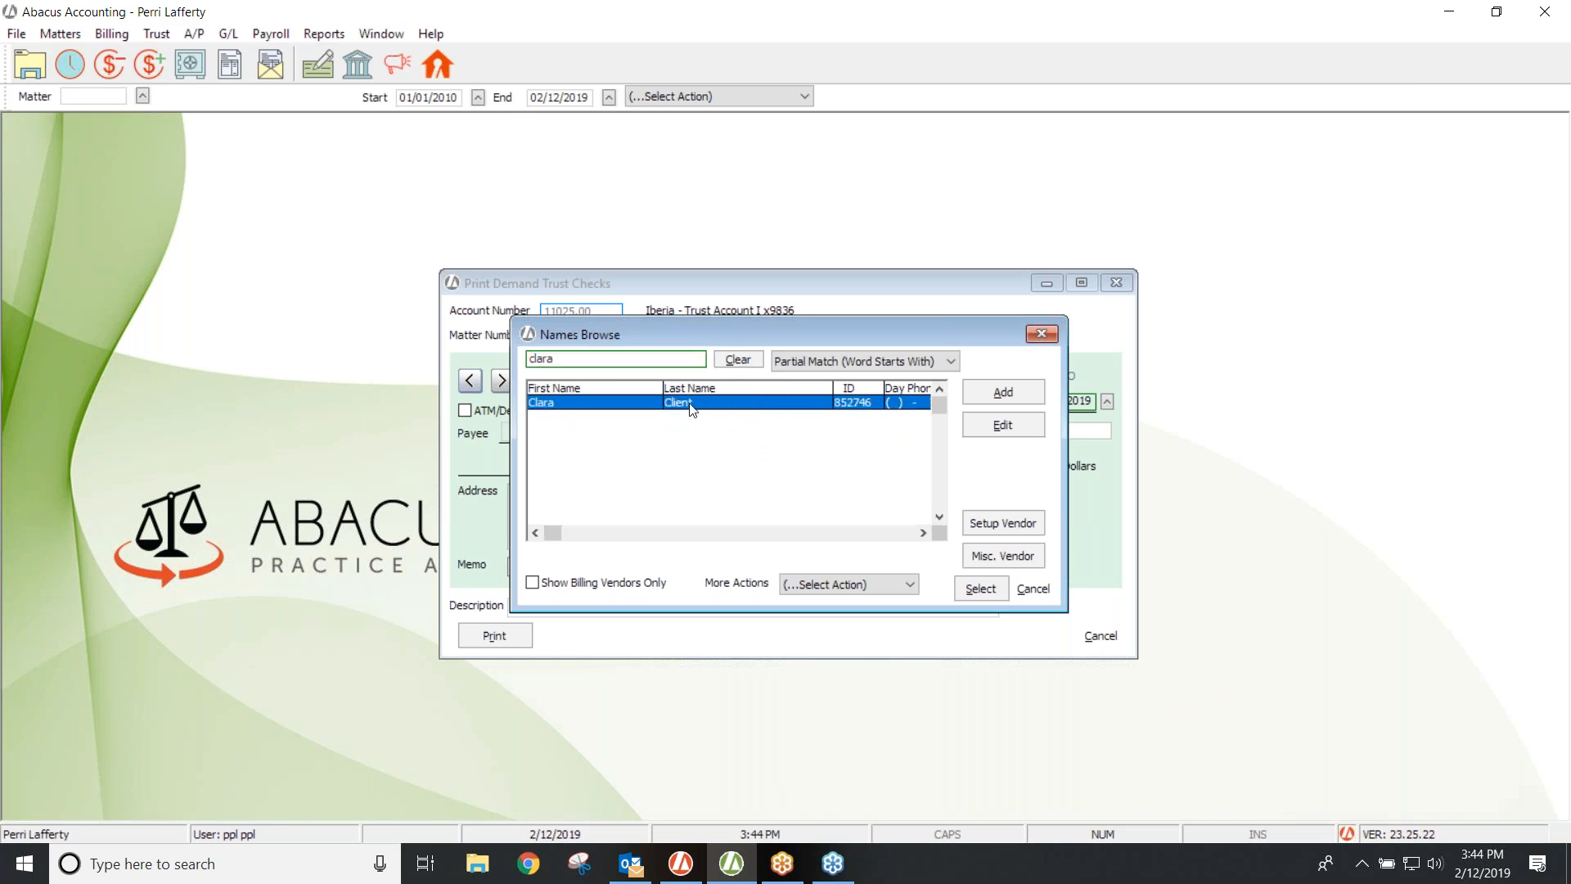
{"action": "double_click", "coordinate": [745, 403]}
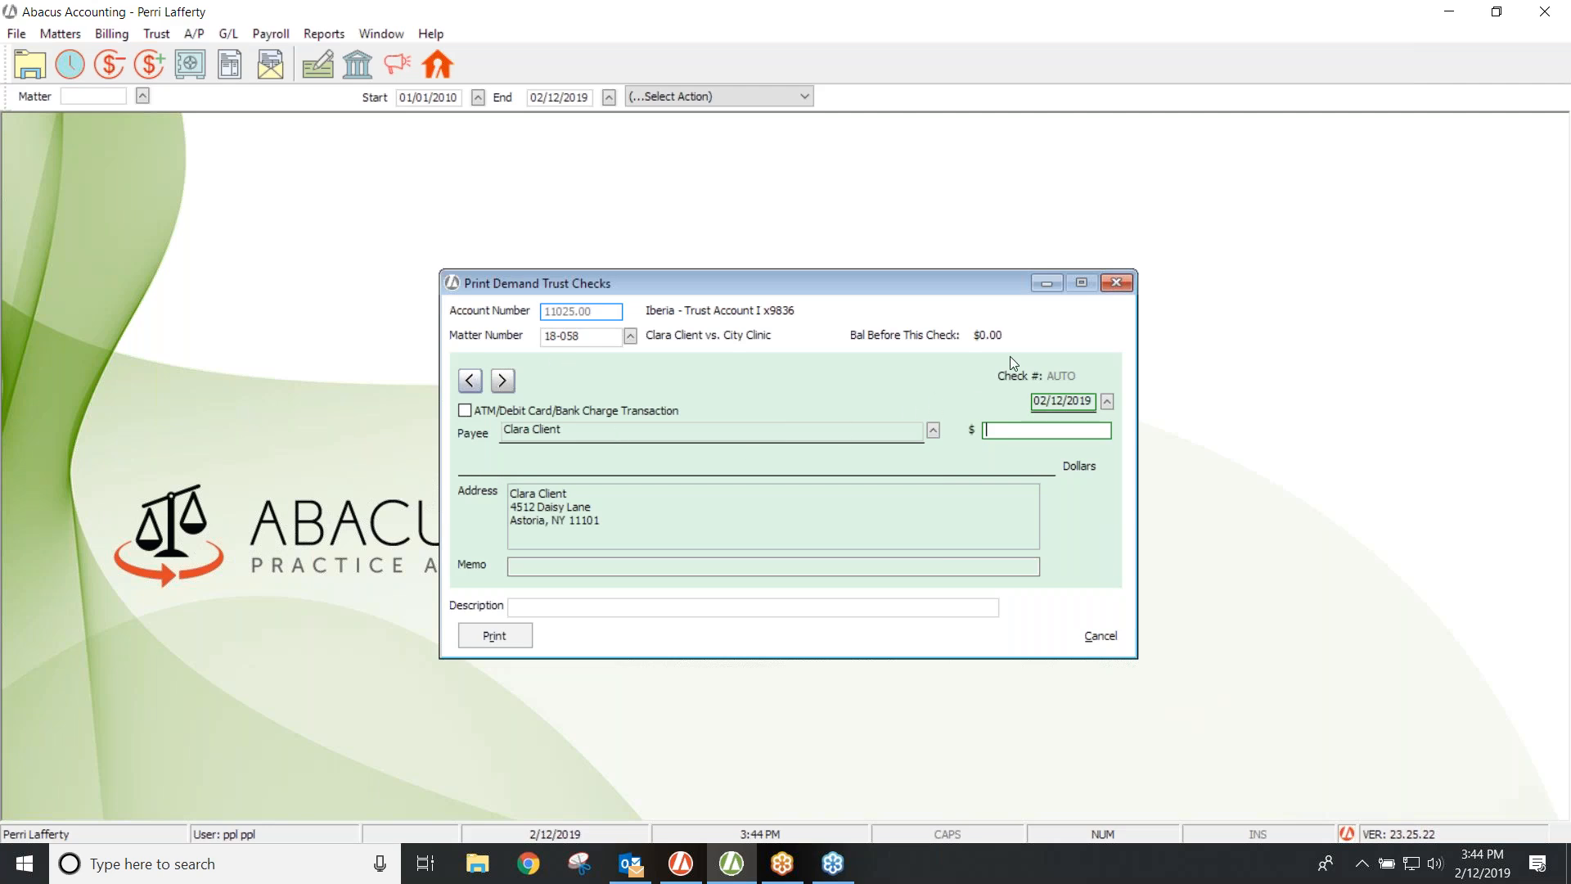
{"action": "left_click", "coordinate": [1118, 283]}
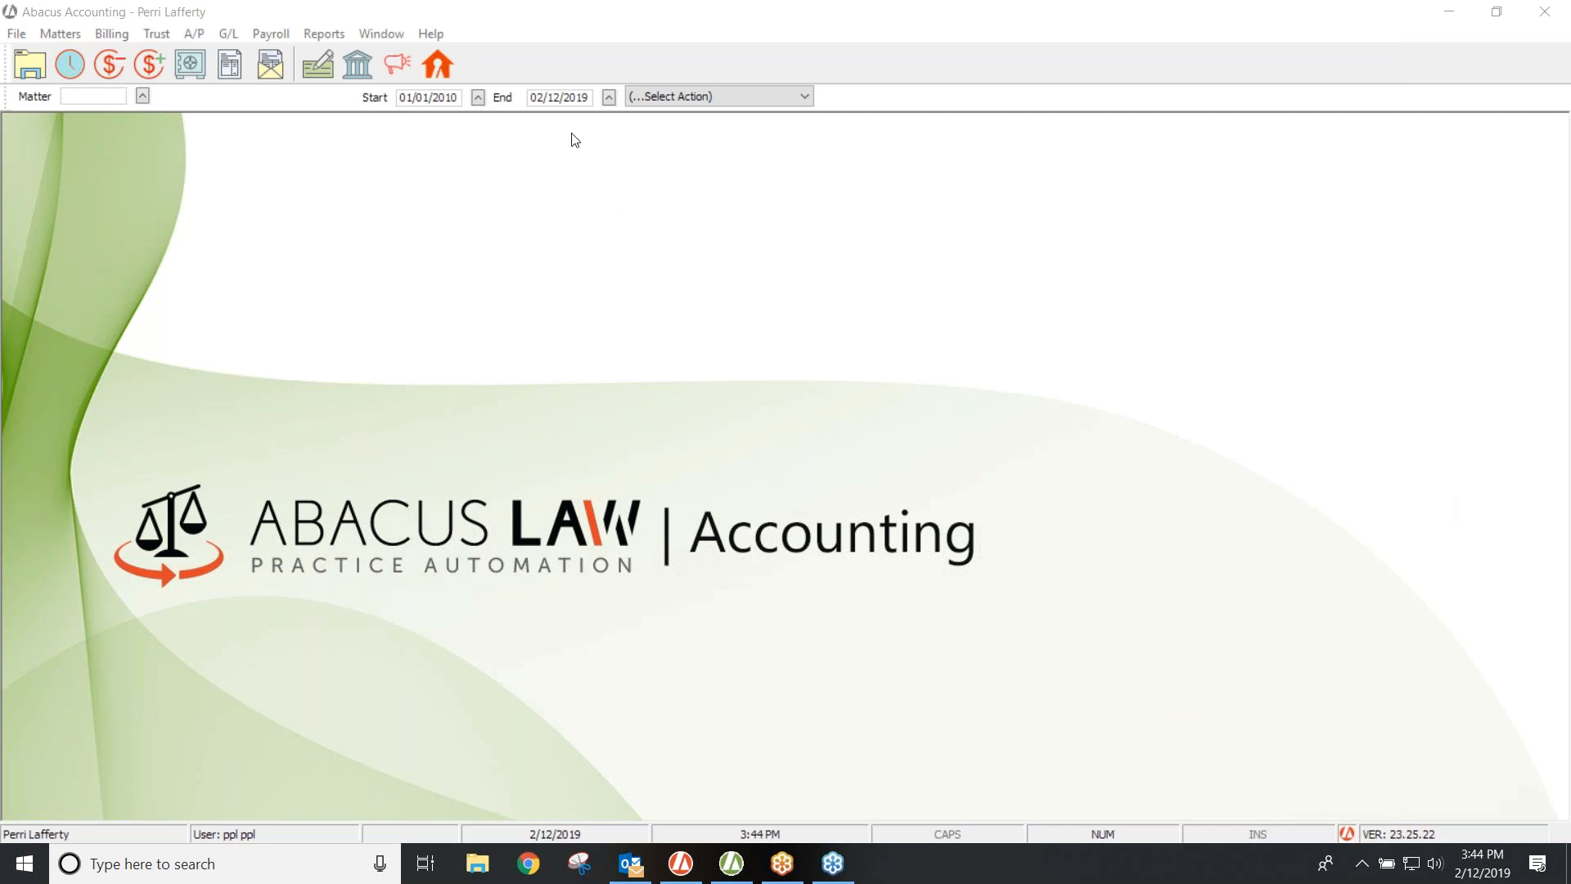
- Open bill printing and add the City Clinic matter to the billing run as an individually selected bill
{"action": "left_click", "coordinate": [110, 33]}
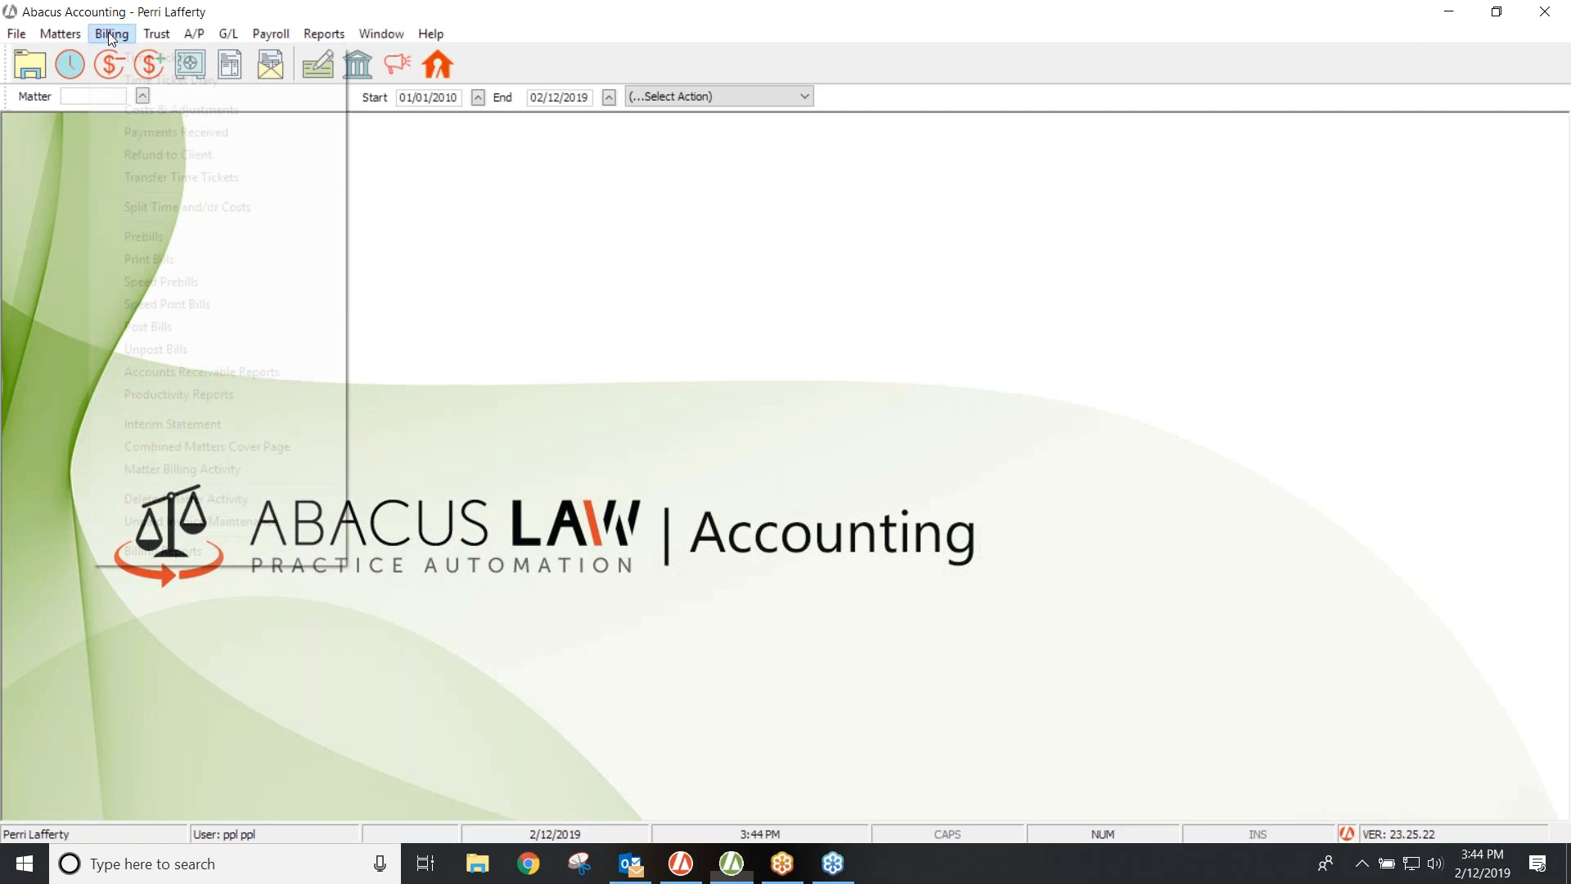
{"action": "left_click", "coordinate": [145, 260]}
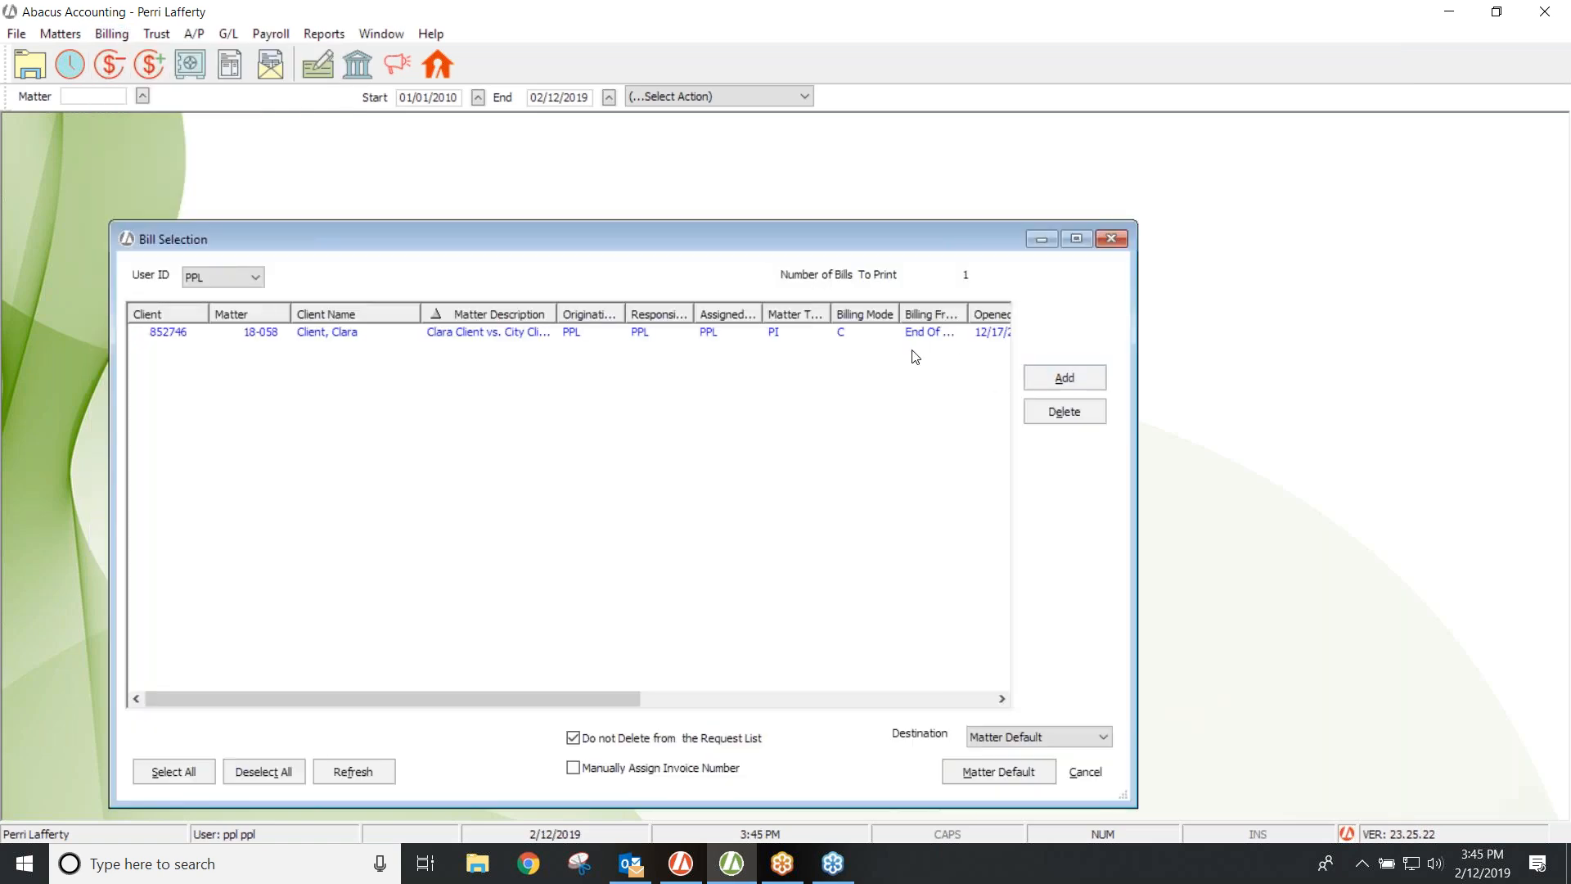
{"action": "left_click", "coordinate": [1064, 378]}
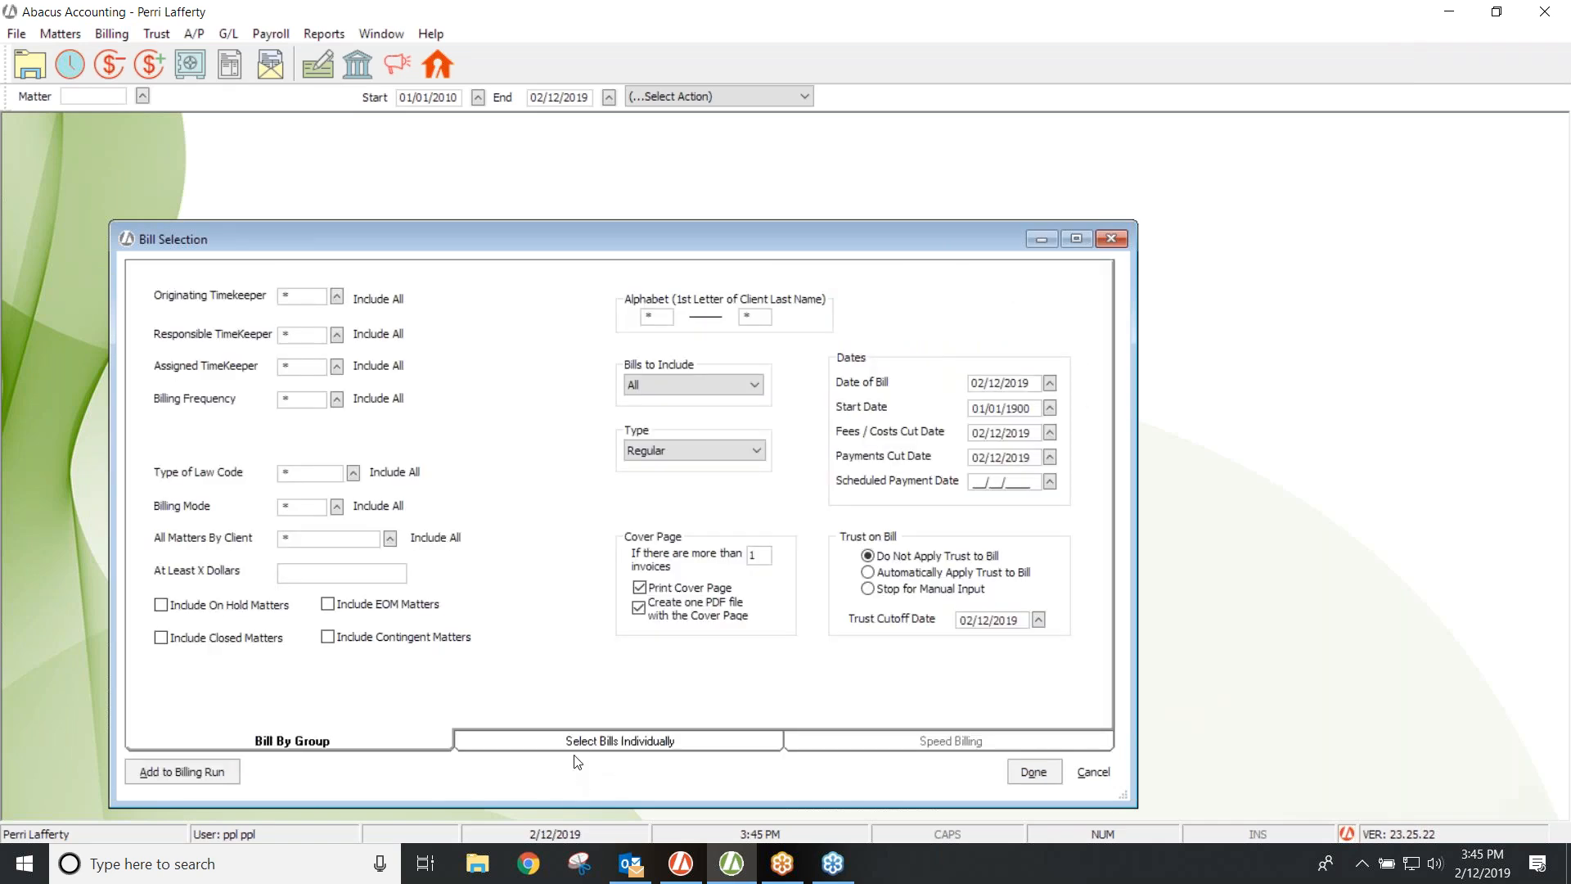
{"action": "left_click", "coordinate": [575, 745]}
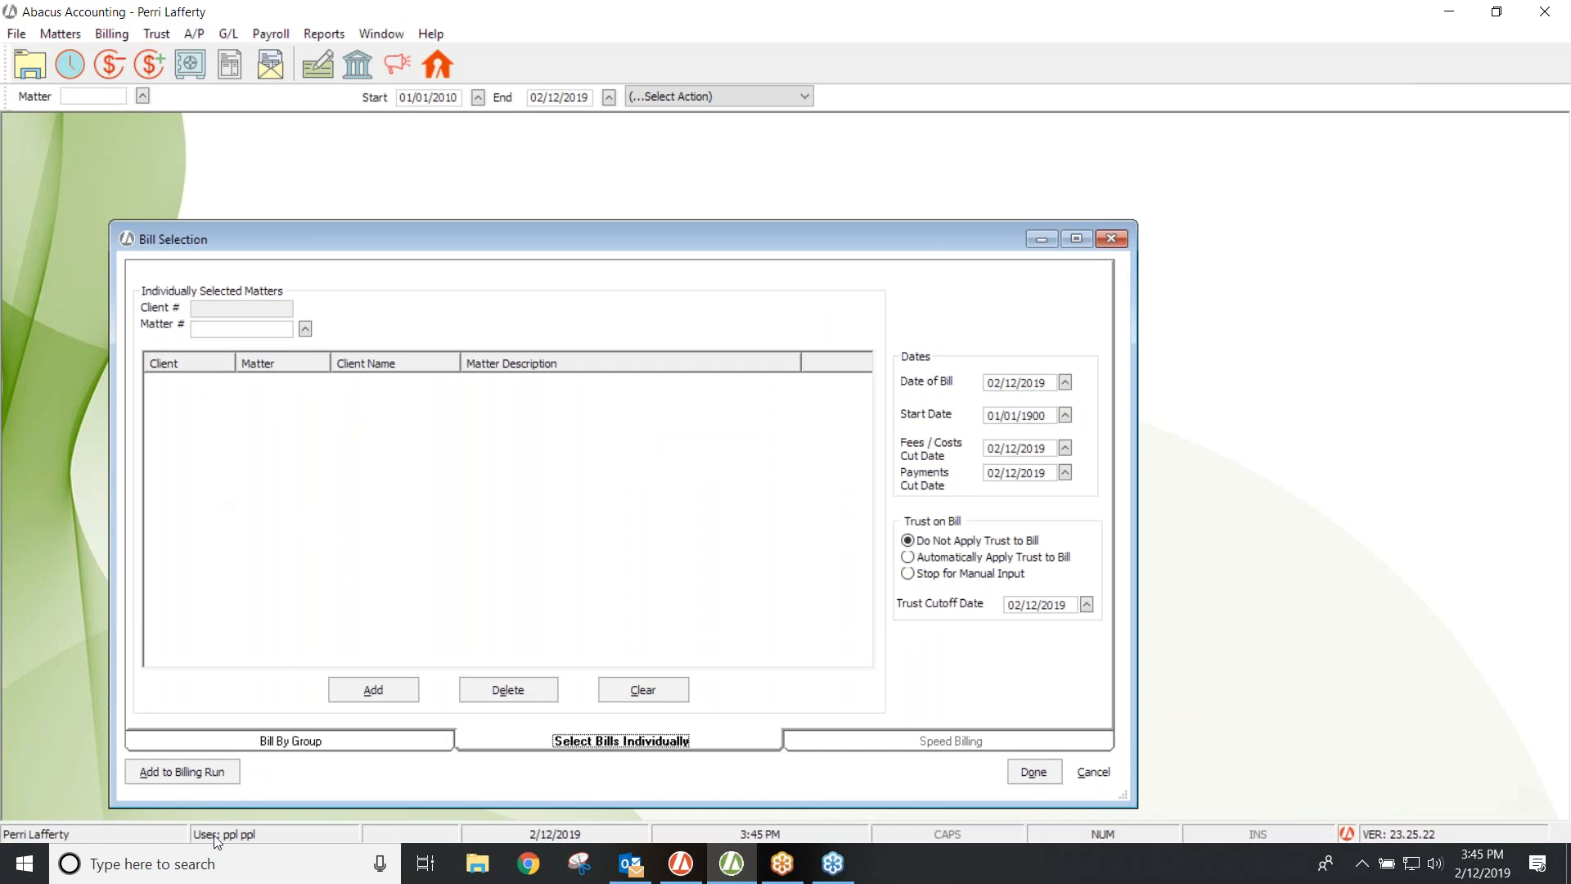
{"action": "left_click", "coordinate": [237, 330]}
{"action": "type", "text": "18-058"}
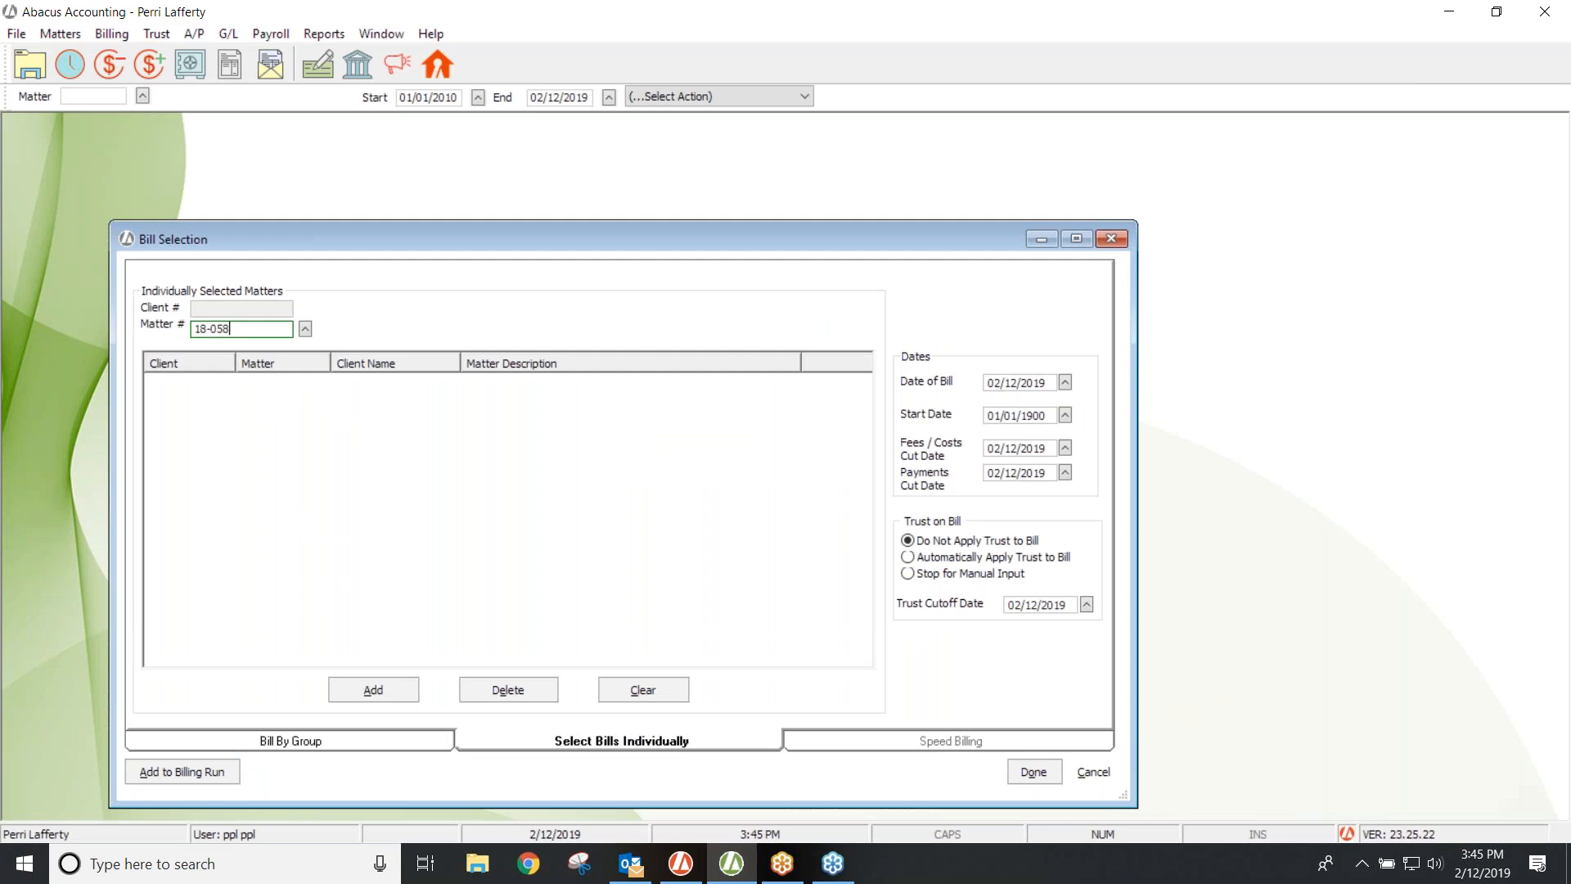
{"action": "key", "text": "Return"}
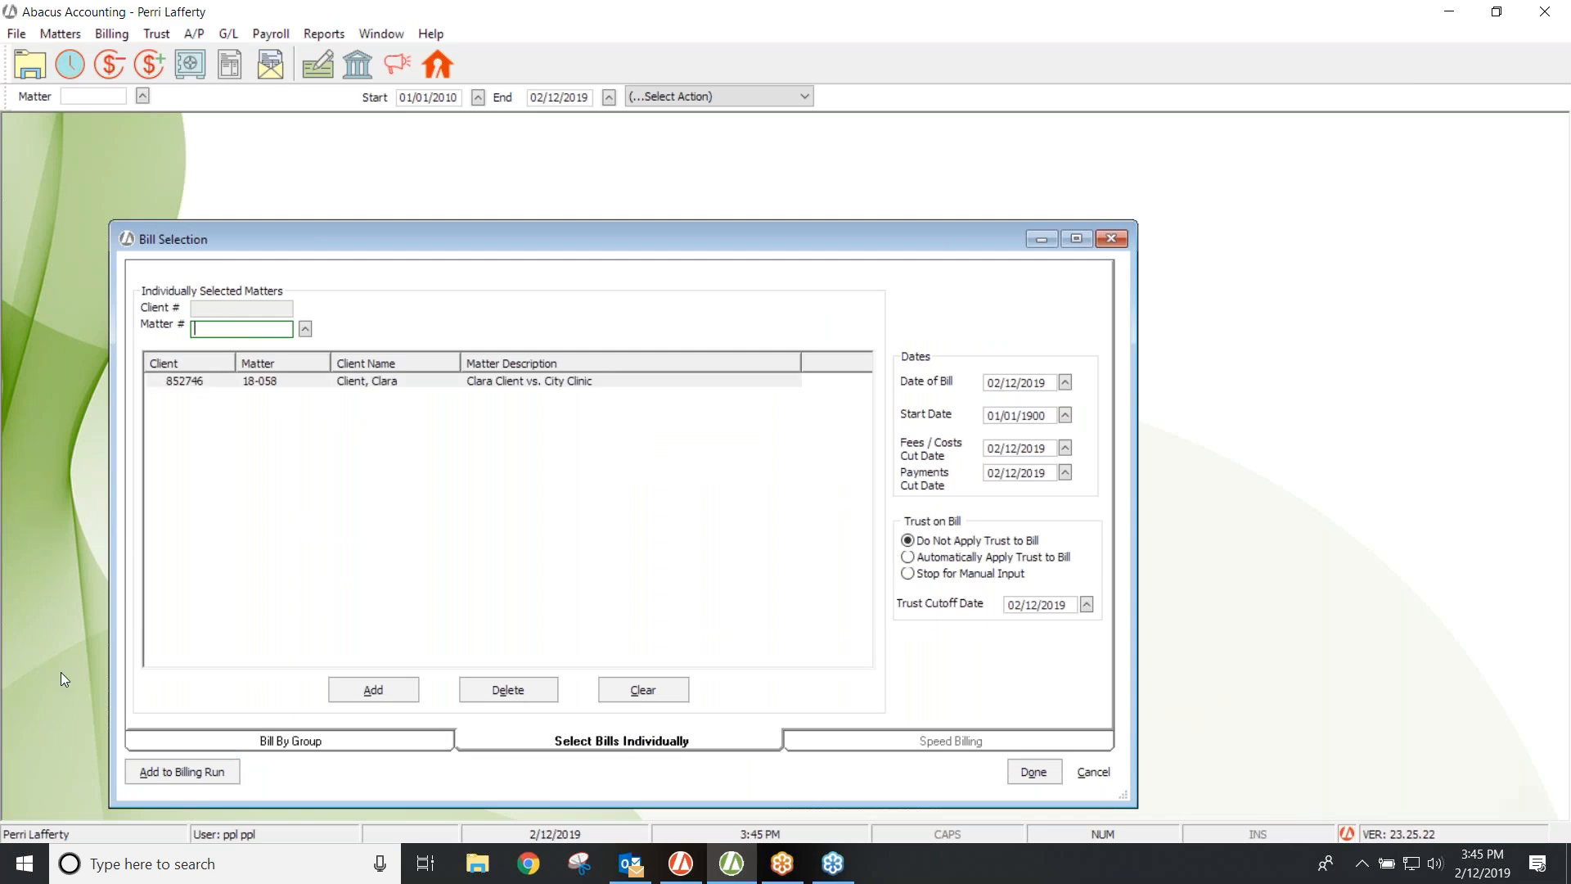
{"action": "left_click", "coordinate": [150, 765]}
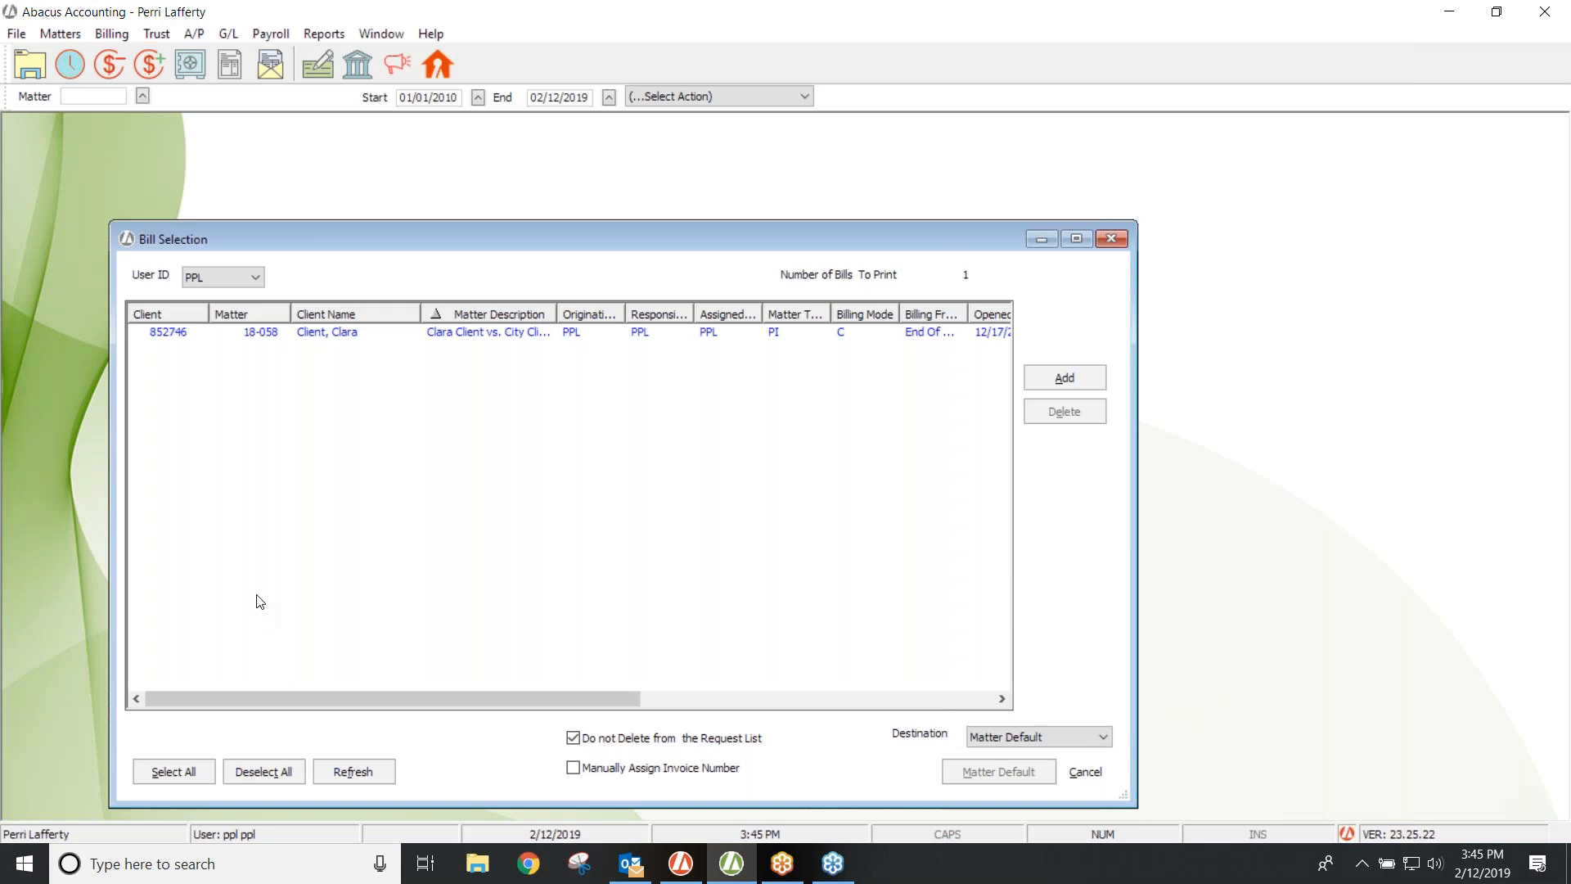
- Delete the City Clinic bill from the list of bills to print
{"action": "left_click", "coordinate": [532, 332]}
{"action": "left_click", "coordinate": [1080, 410]}
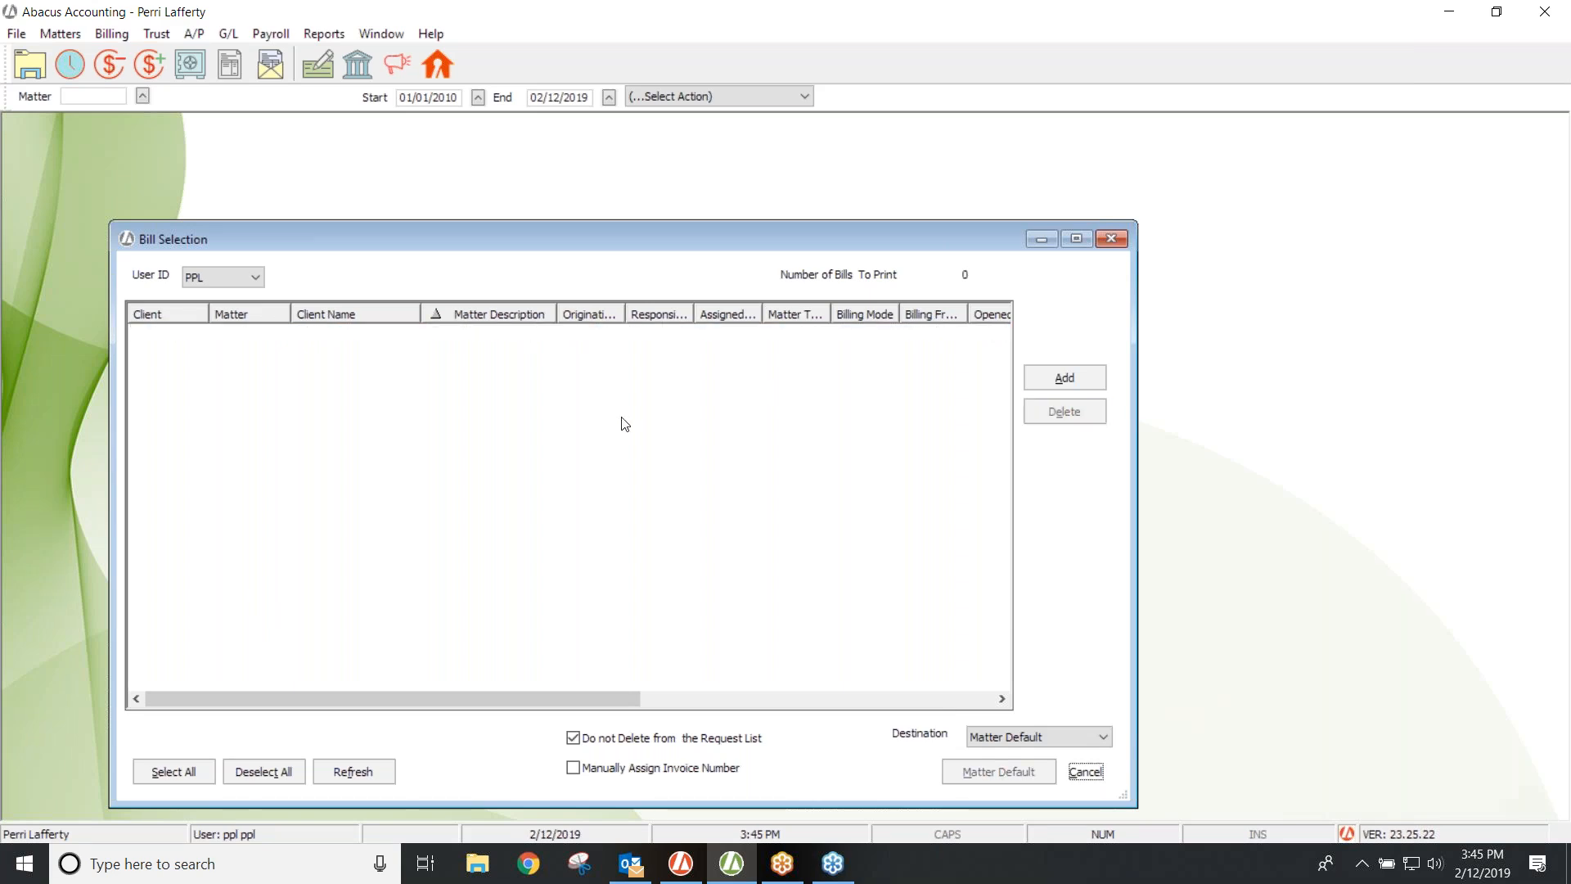
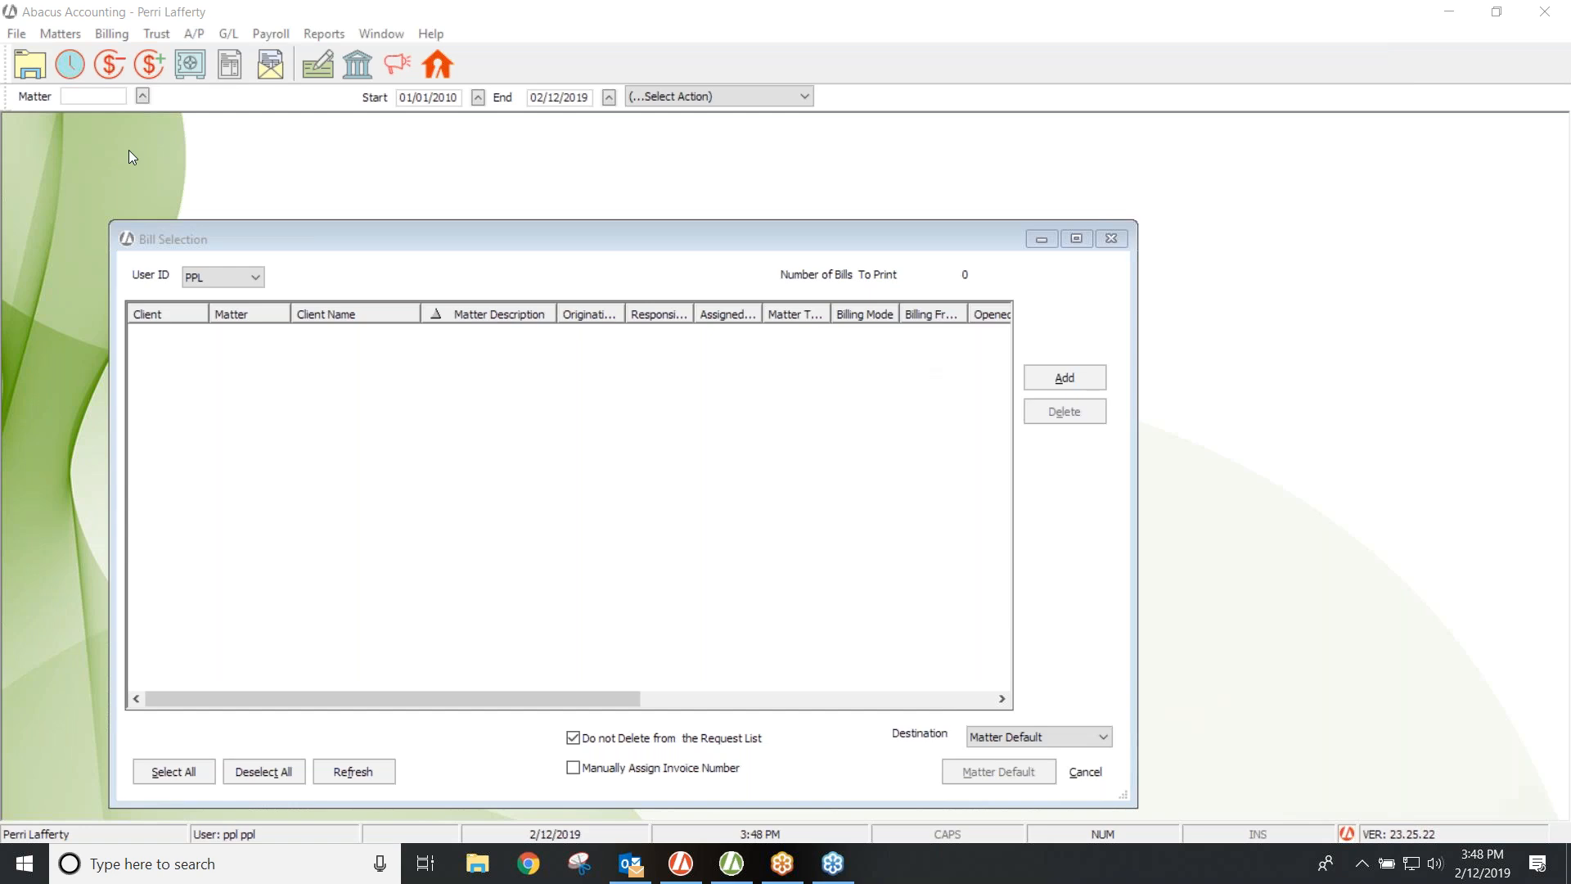
- Find the City Clinic matter and open its billing settings
{"action": "left_click", "coordinate": [59, 34]}
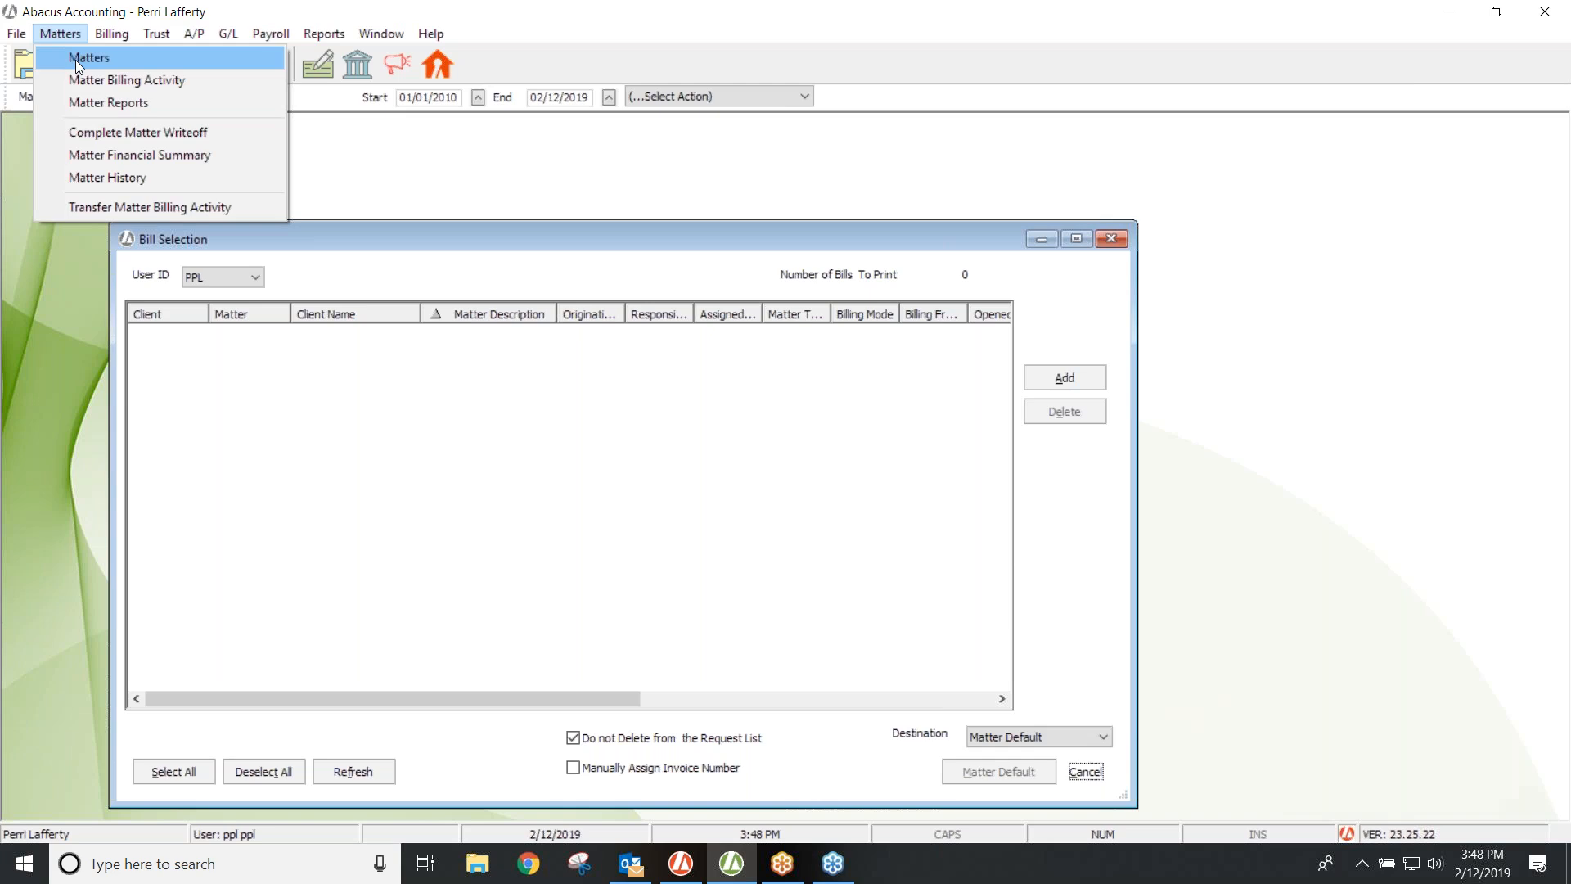
{"action": "left_click", "coordinate": [75, 58]}
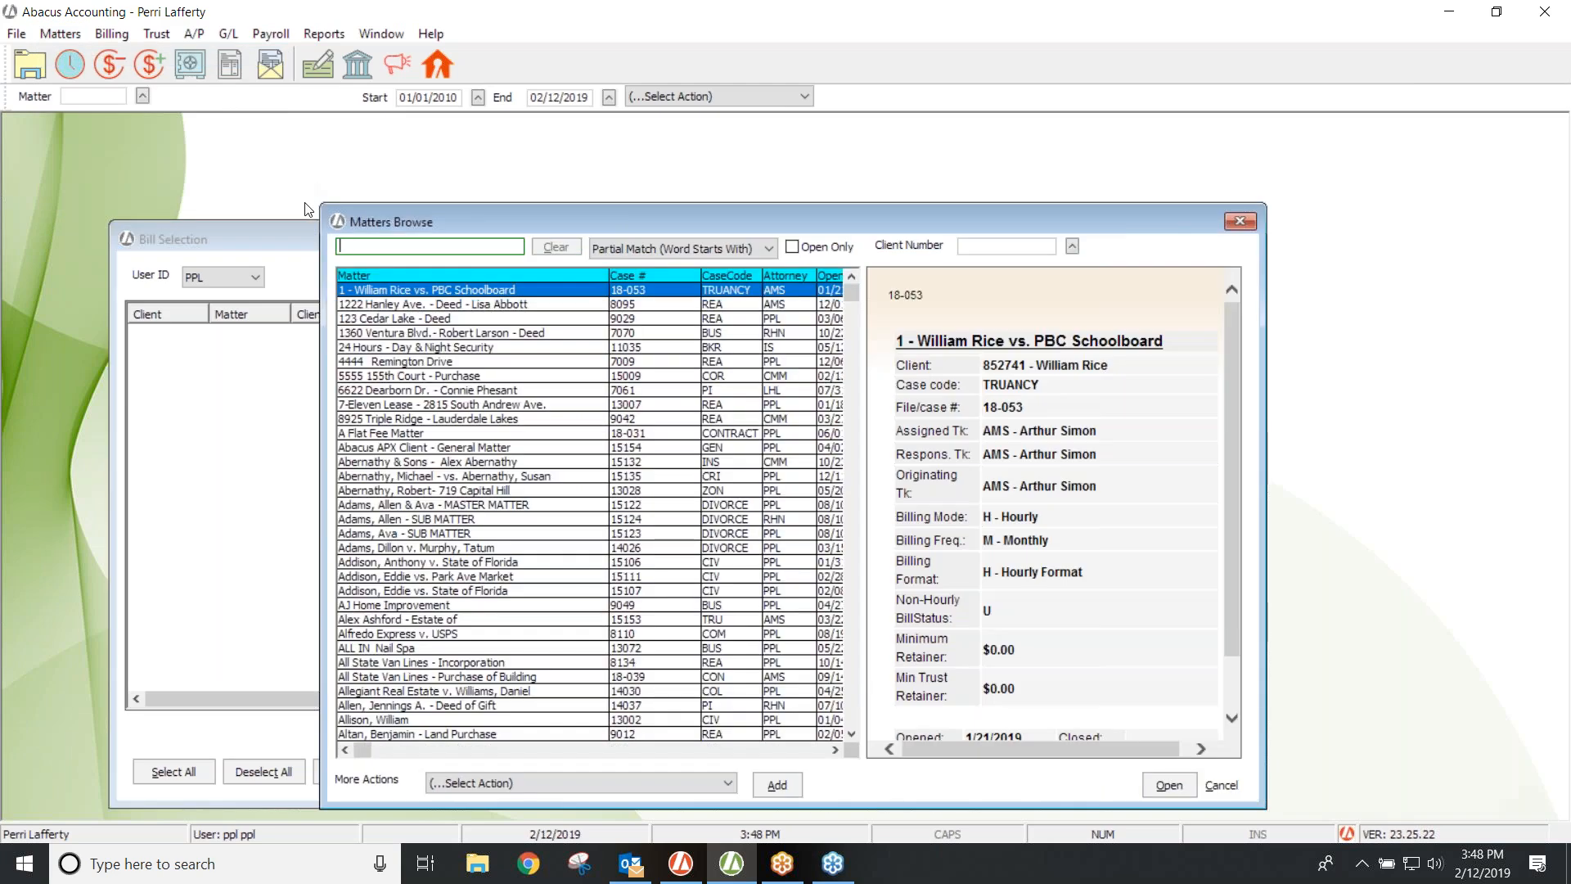
{"action": "type", "text": "clara"}
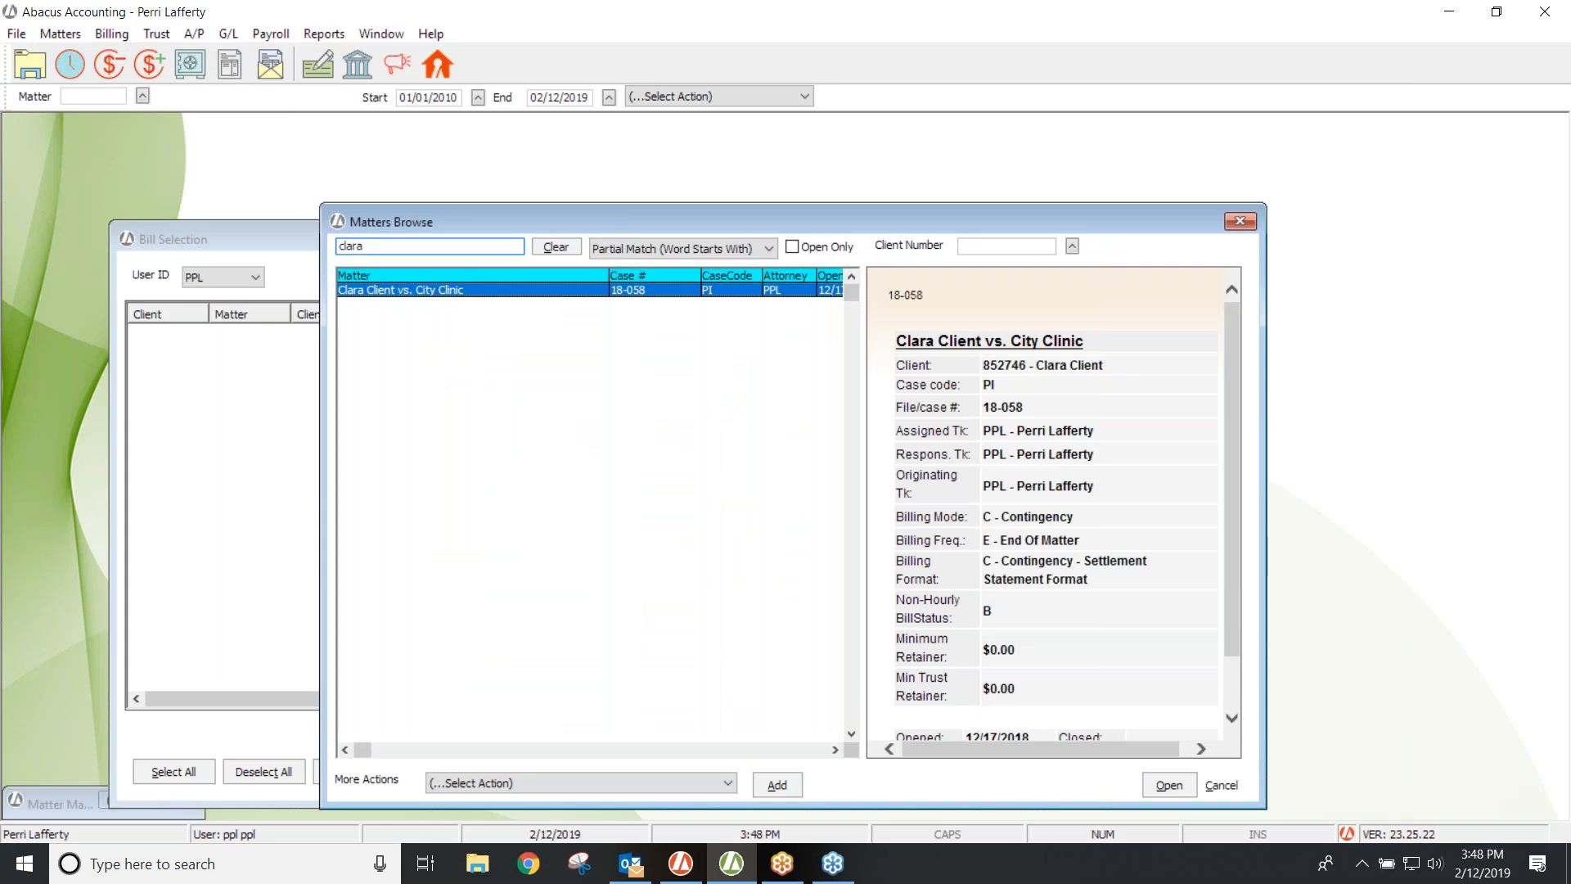
{"action": "double_click", "coordinate": [446, 292]}
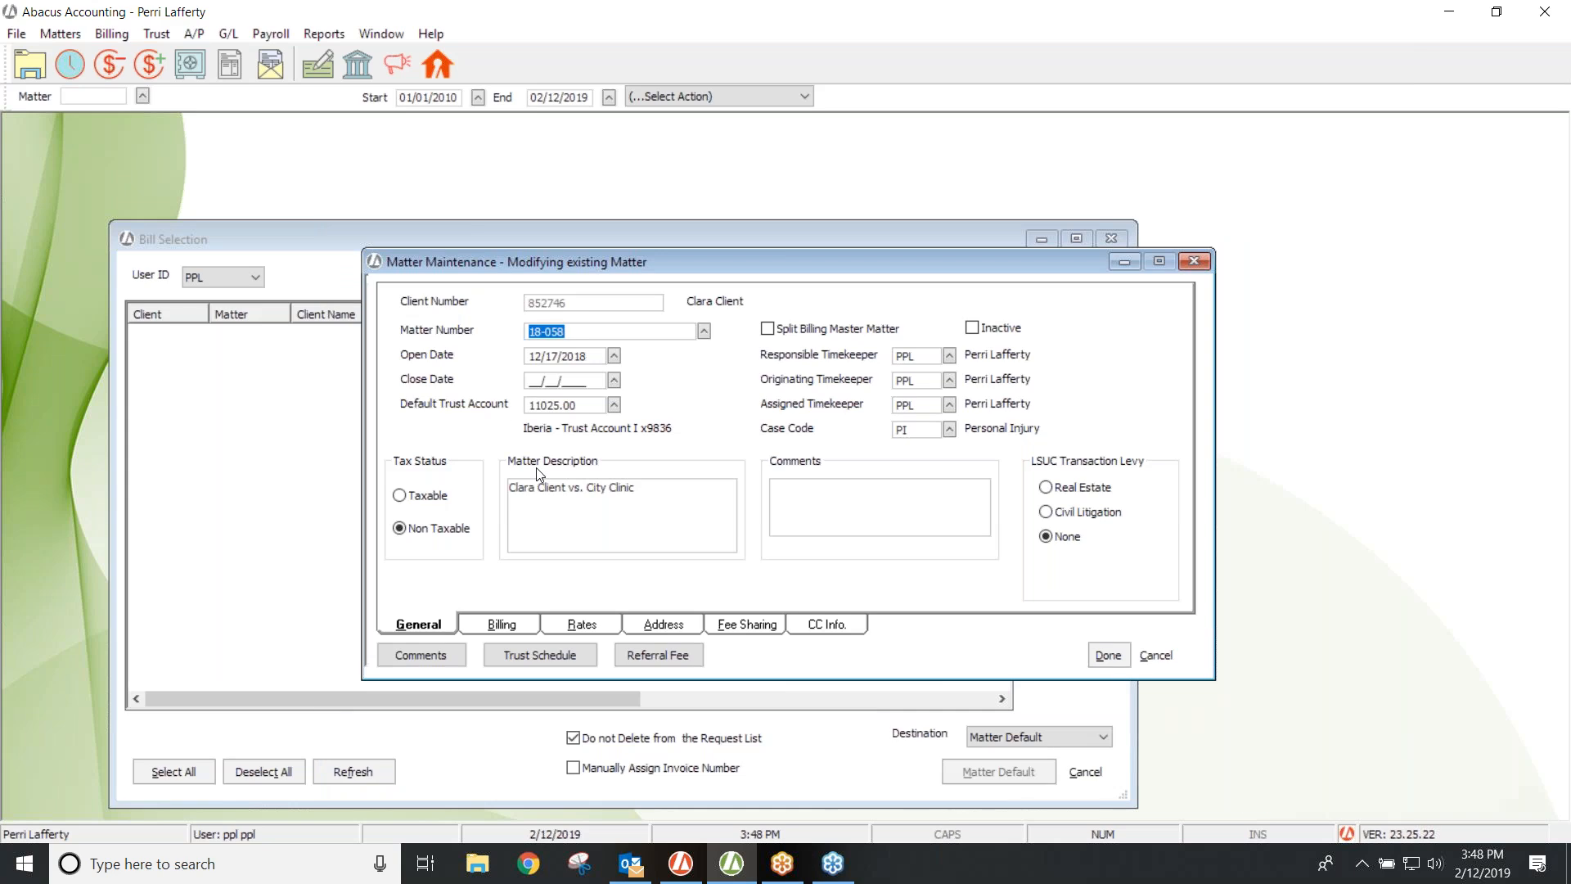
{"action": "left_click", "coordinate": [512, 627]}
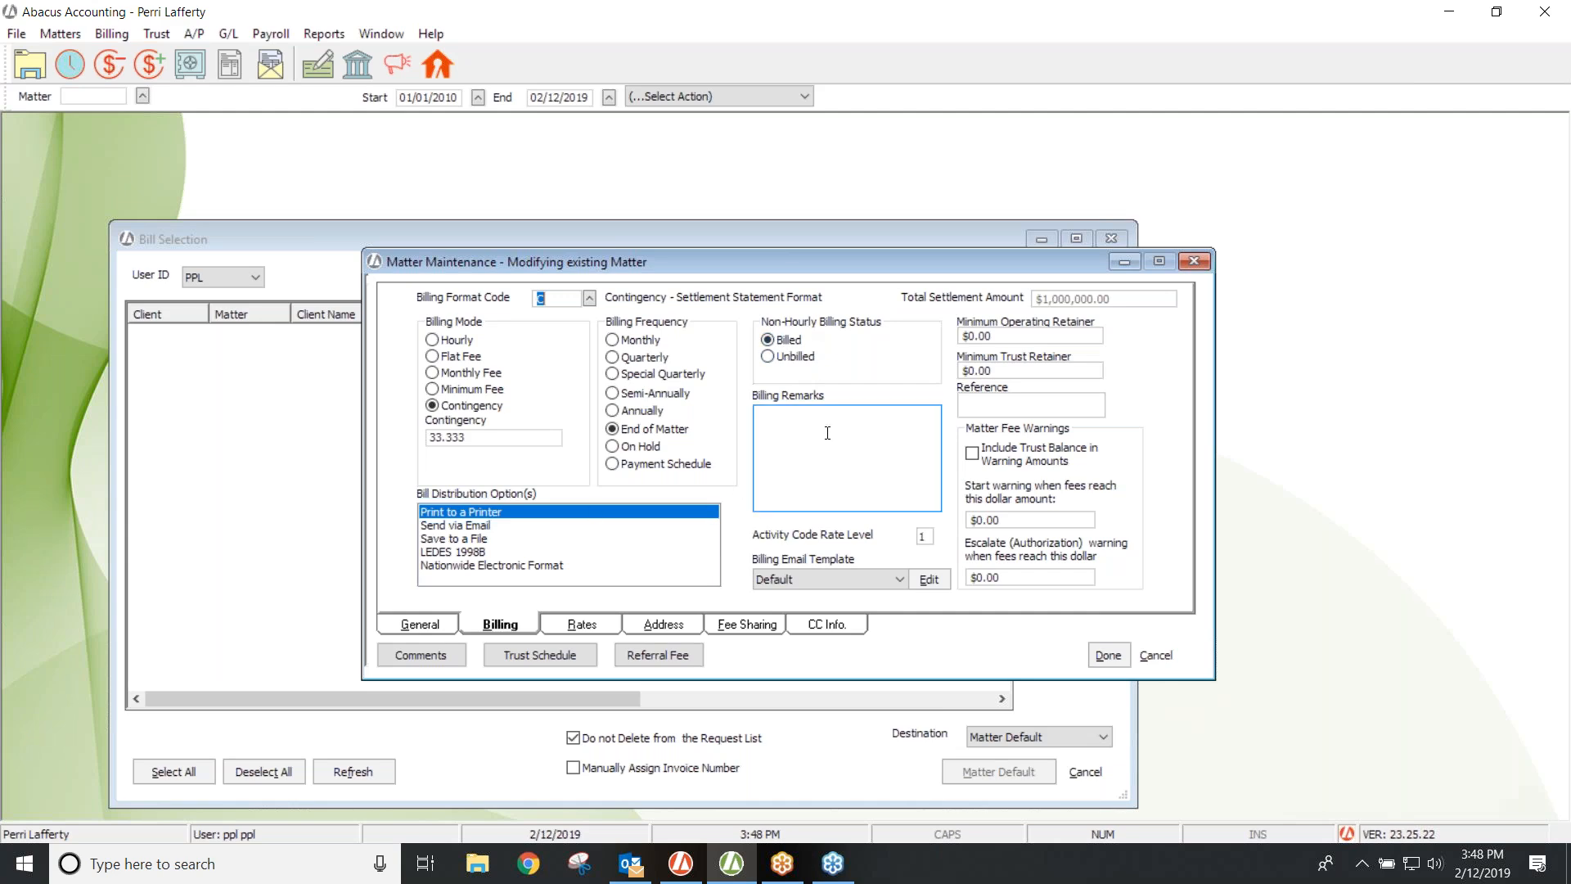
- Set the City Clinic matter's non-hourly billing status to Unbilled and save the matter
{"action": "left_click", "coordinate": [768, 358]}
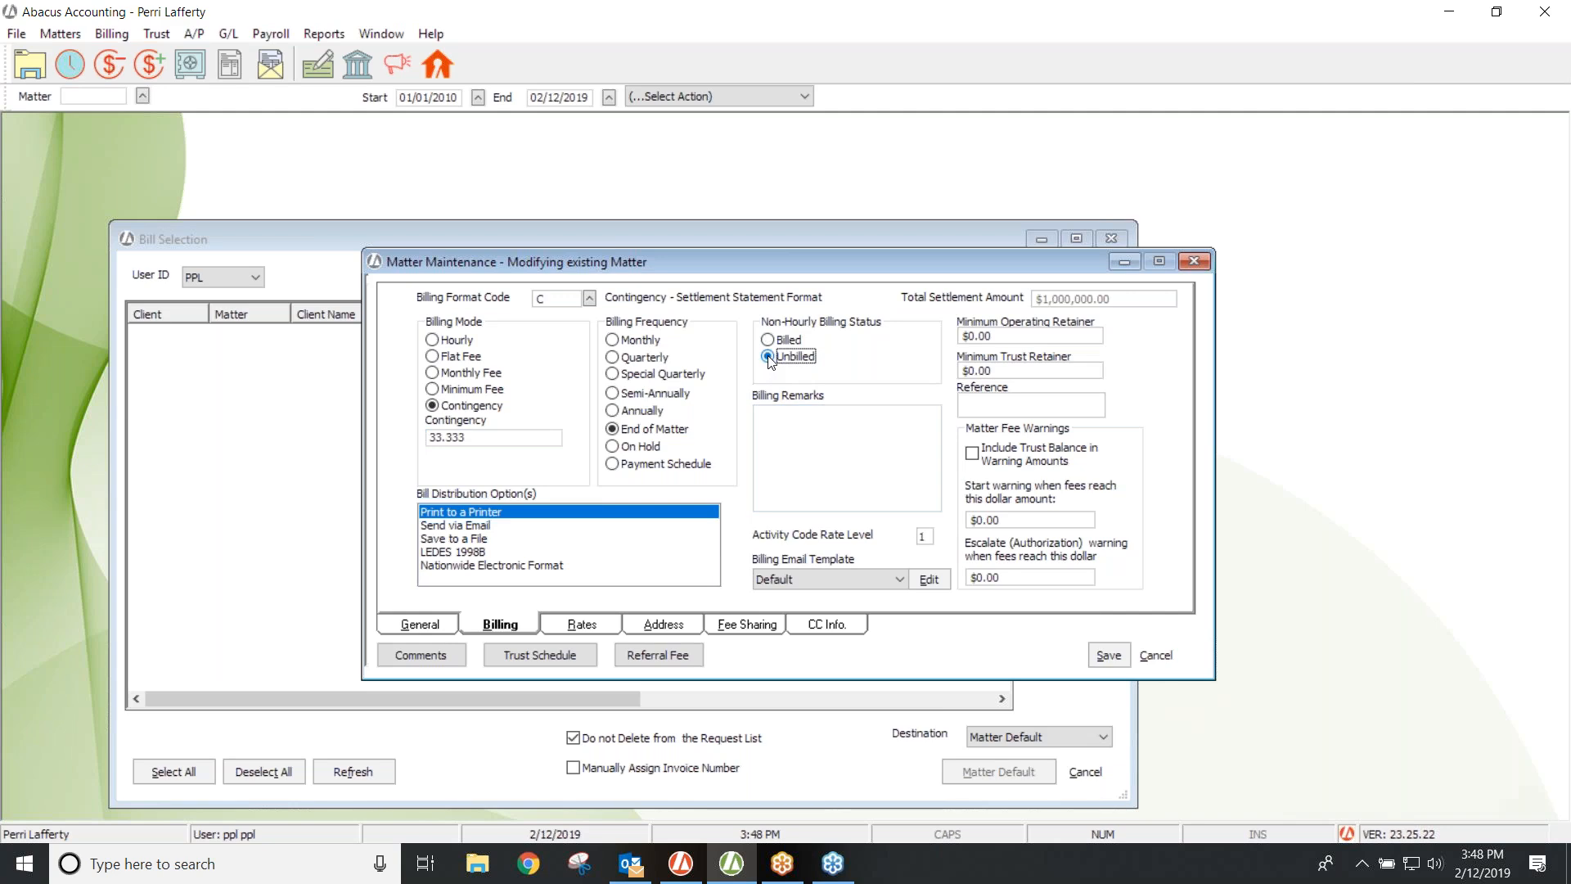
{"action": "left_click", "coordinate": [460, 436]}
{"action": "left_click", "coordinate": [1108, 655]}
{"action": "left_click", "coordinate": [1102, 655]}
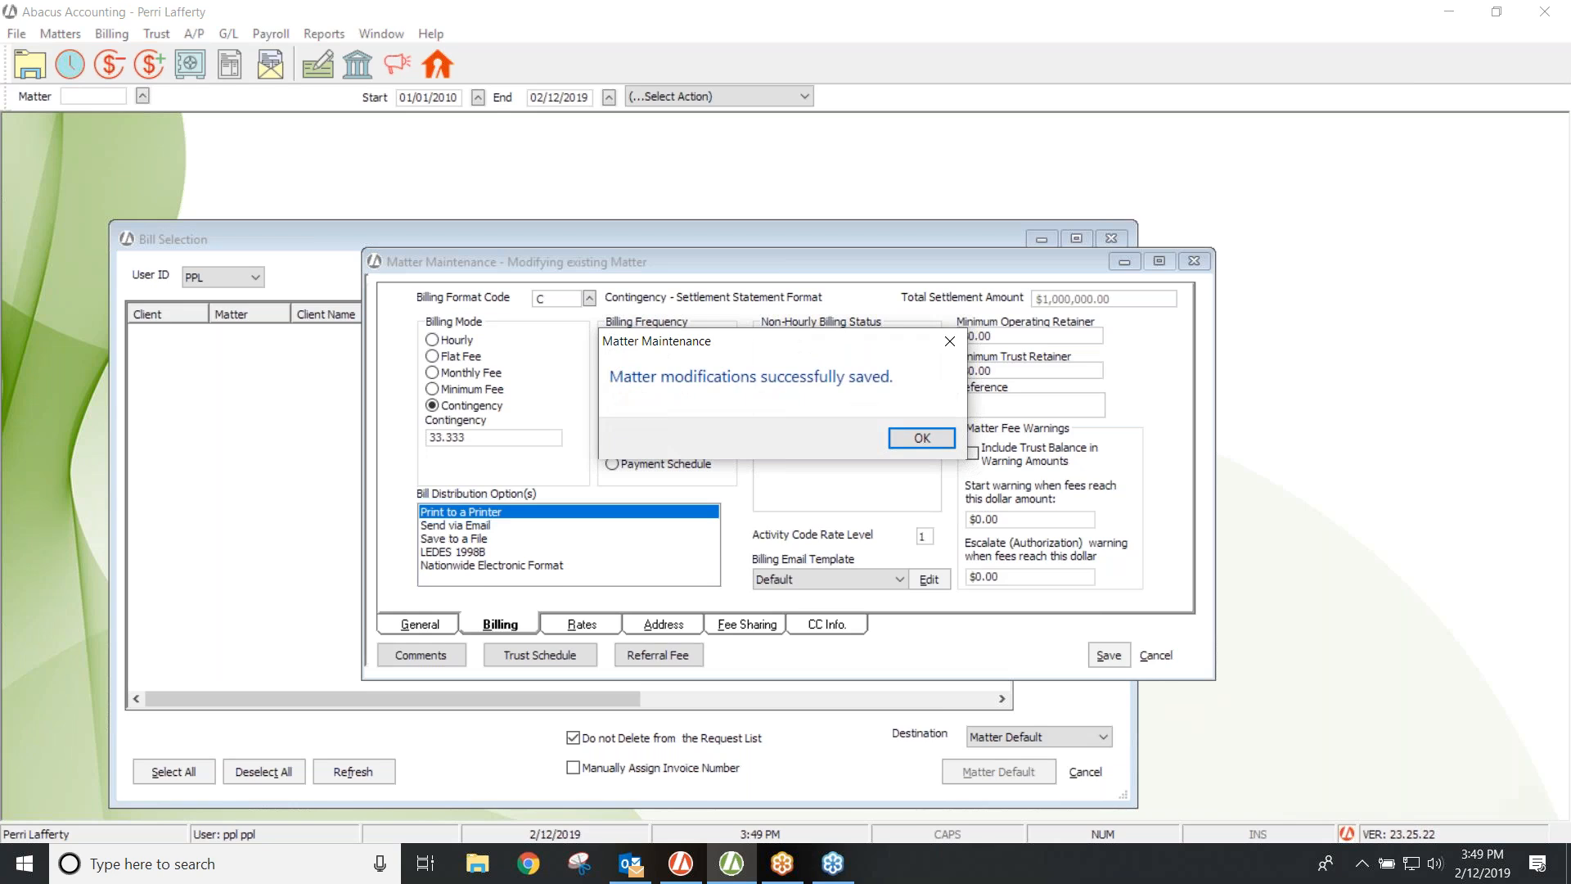
{"action": "left_click", "coordinate": [921, 437]}
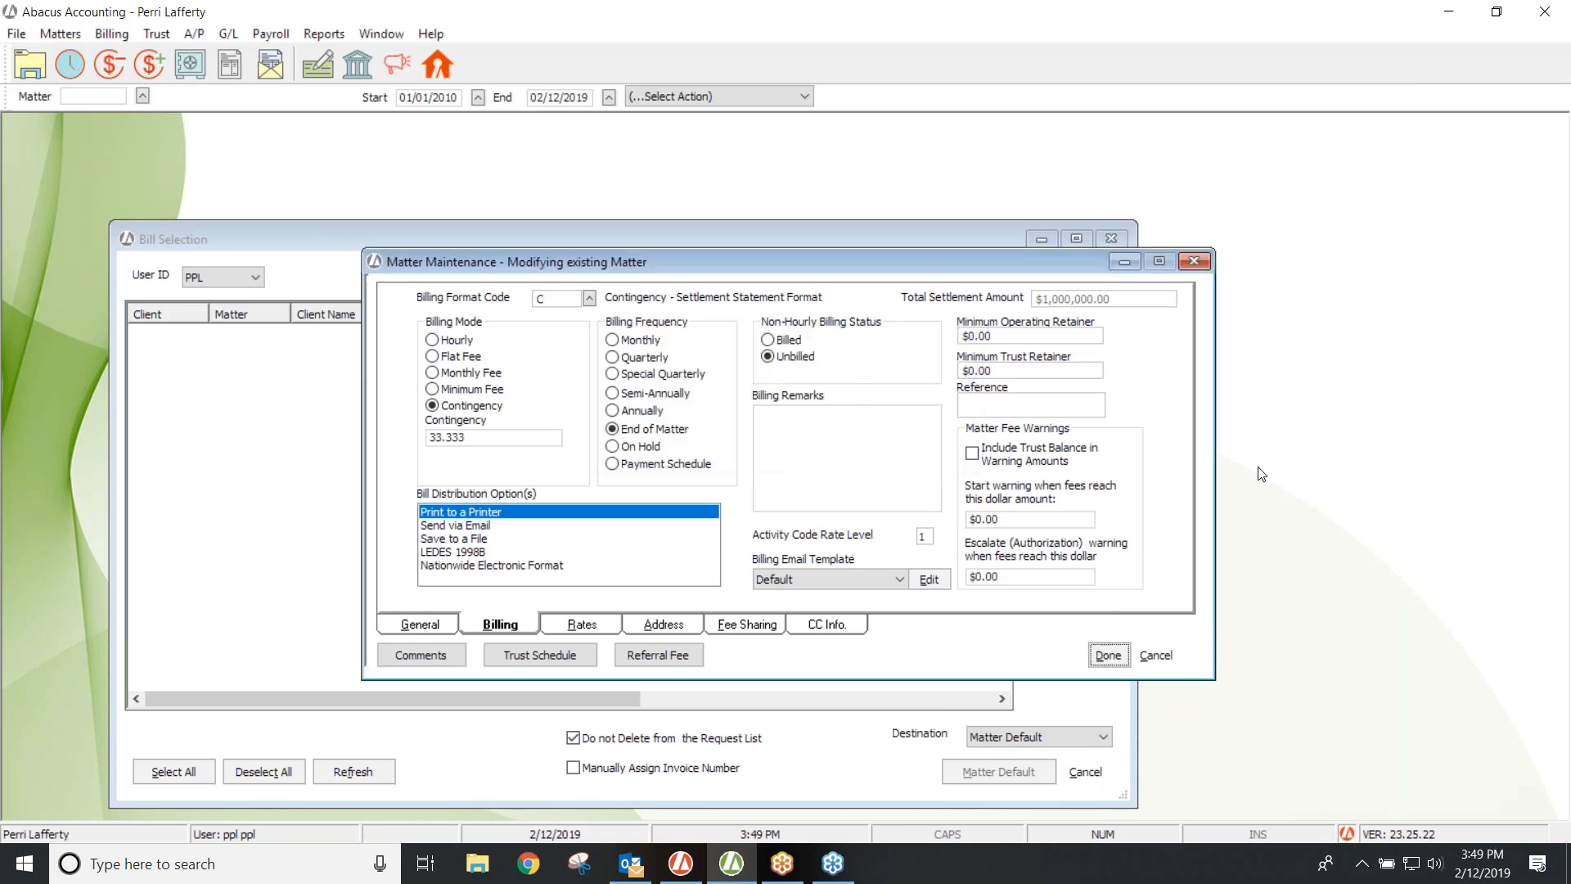
{"action": "left_click", "coordinate": [1465, 496]}
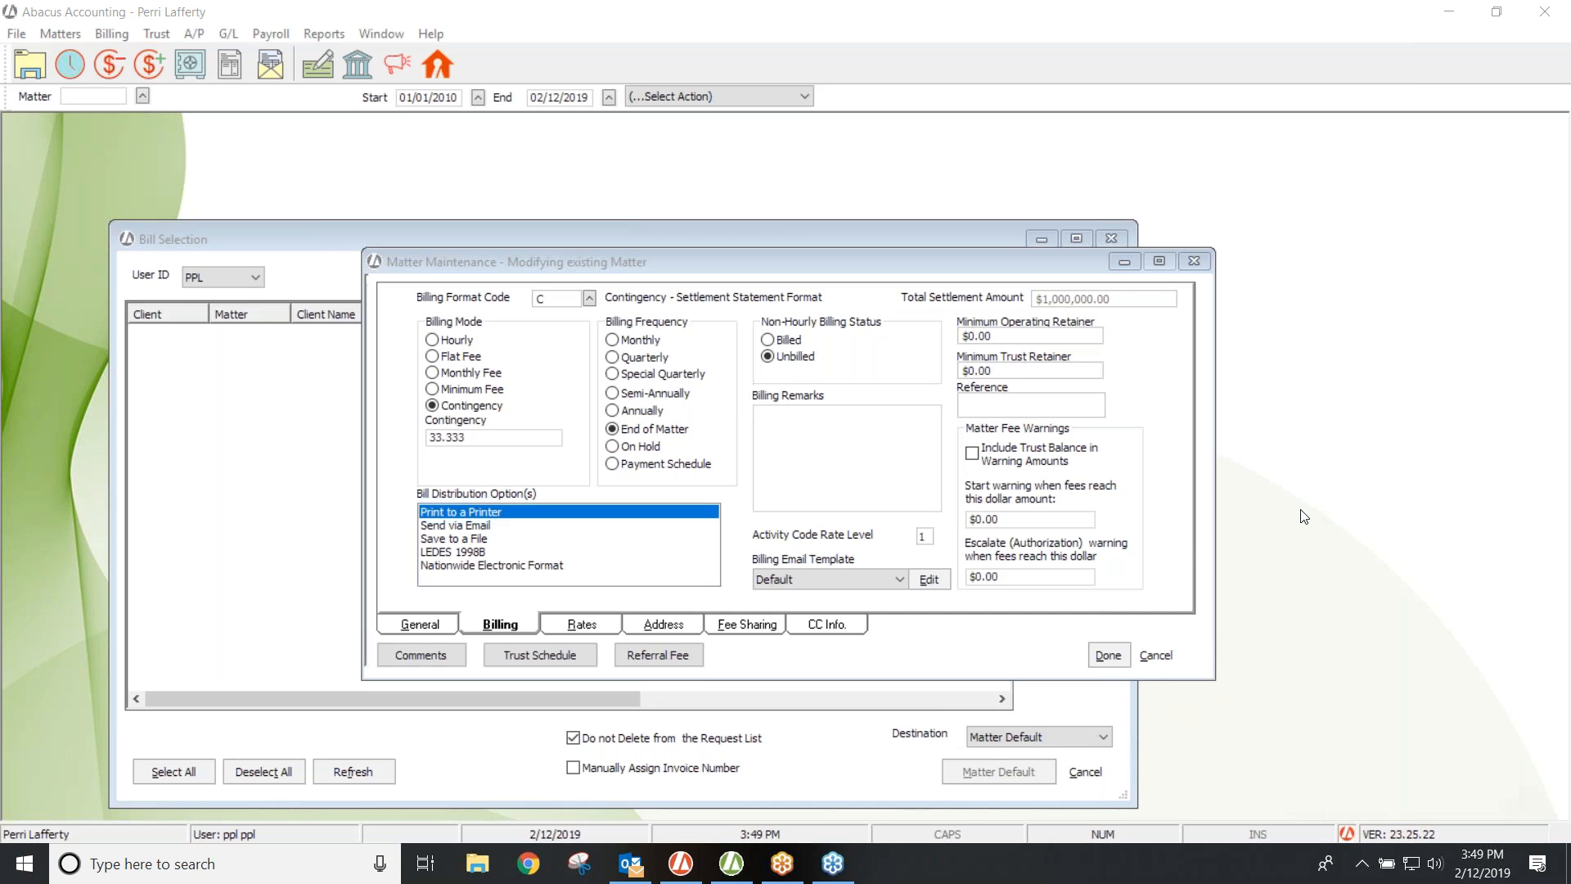
- Close the matter's maintenance record and the bill selection list
{"action": "left_click_drag", "start_coordinate": [828, 256], "coordinate": [518, 343]}
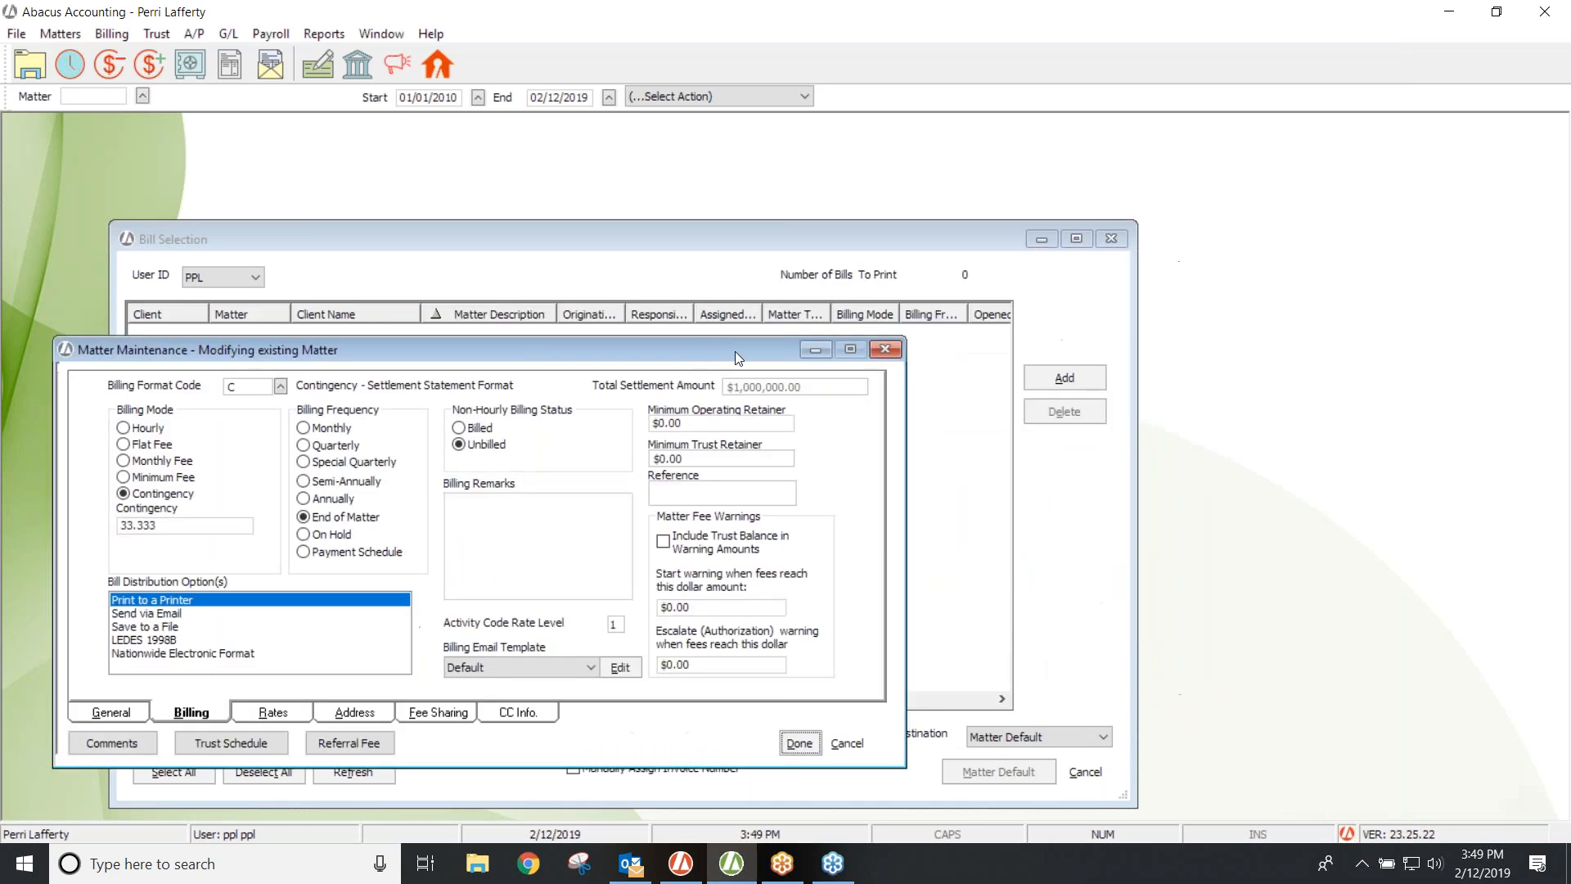
{"action": "left_click", "coordinate": [884, 351]}
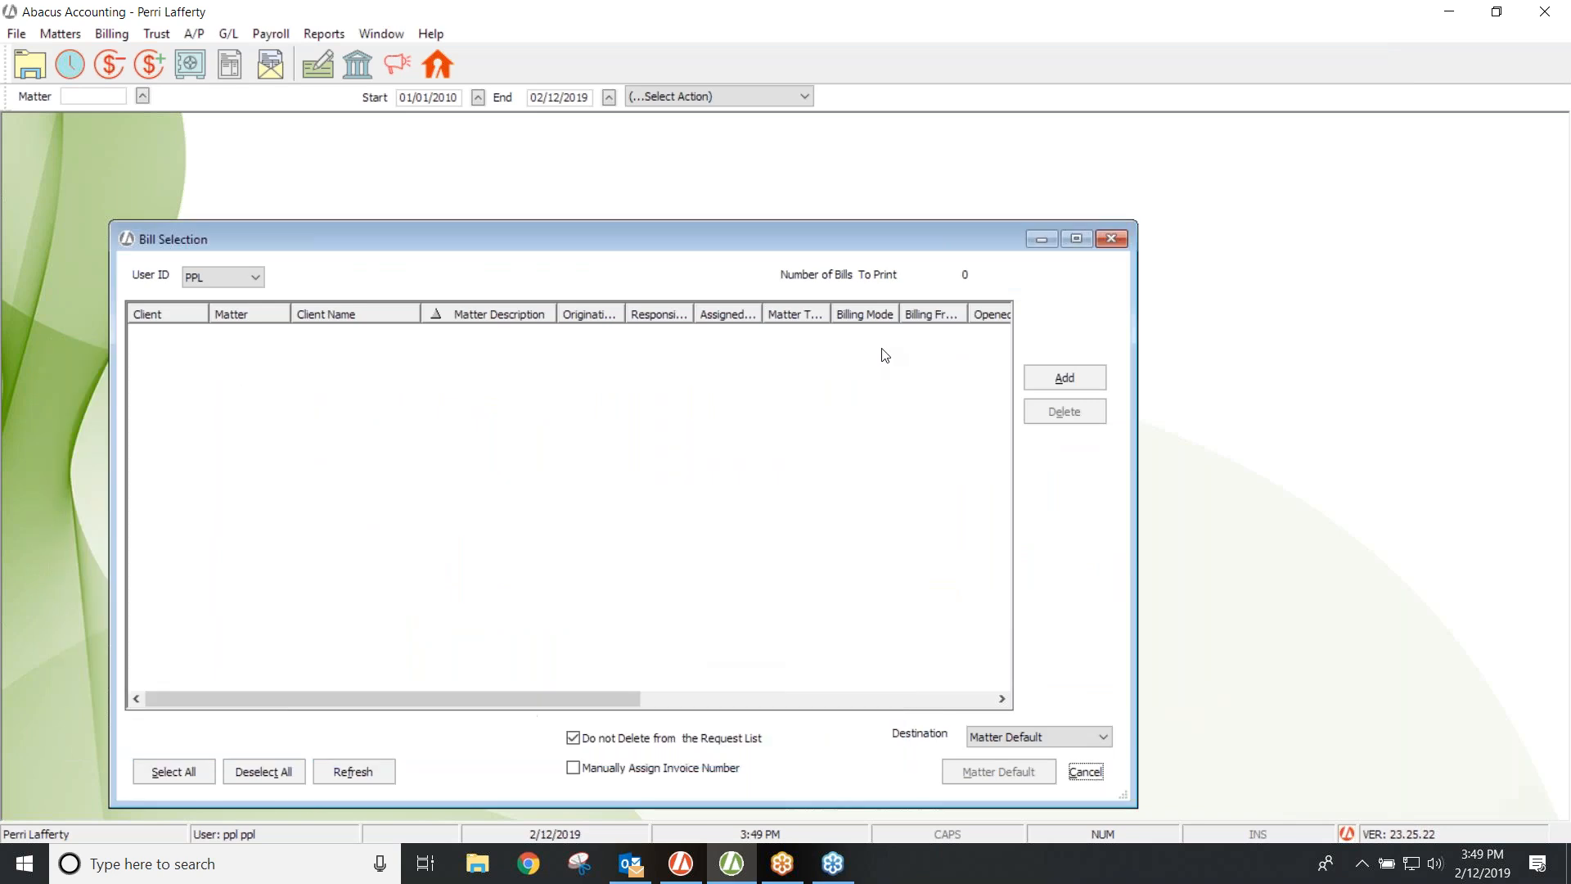
{"action": "left_click", "coordinate": [1110, 238]}
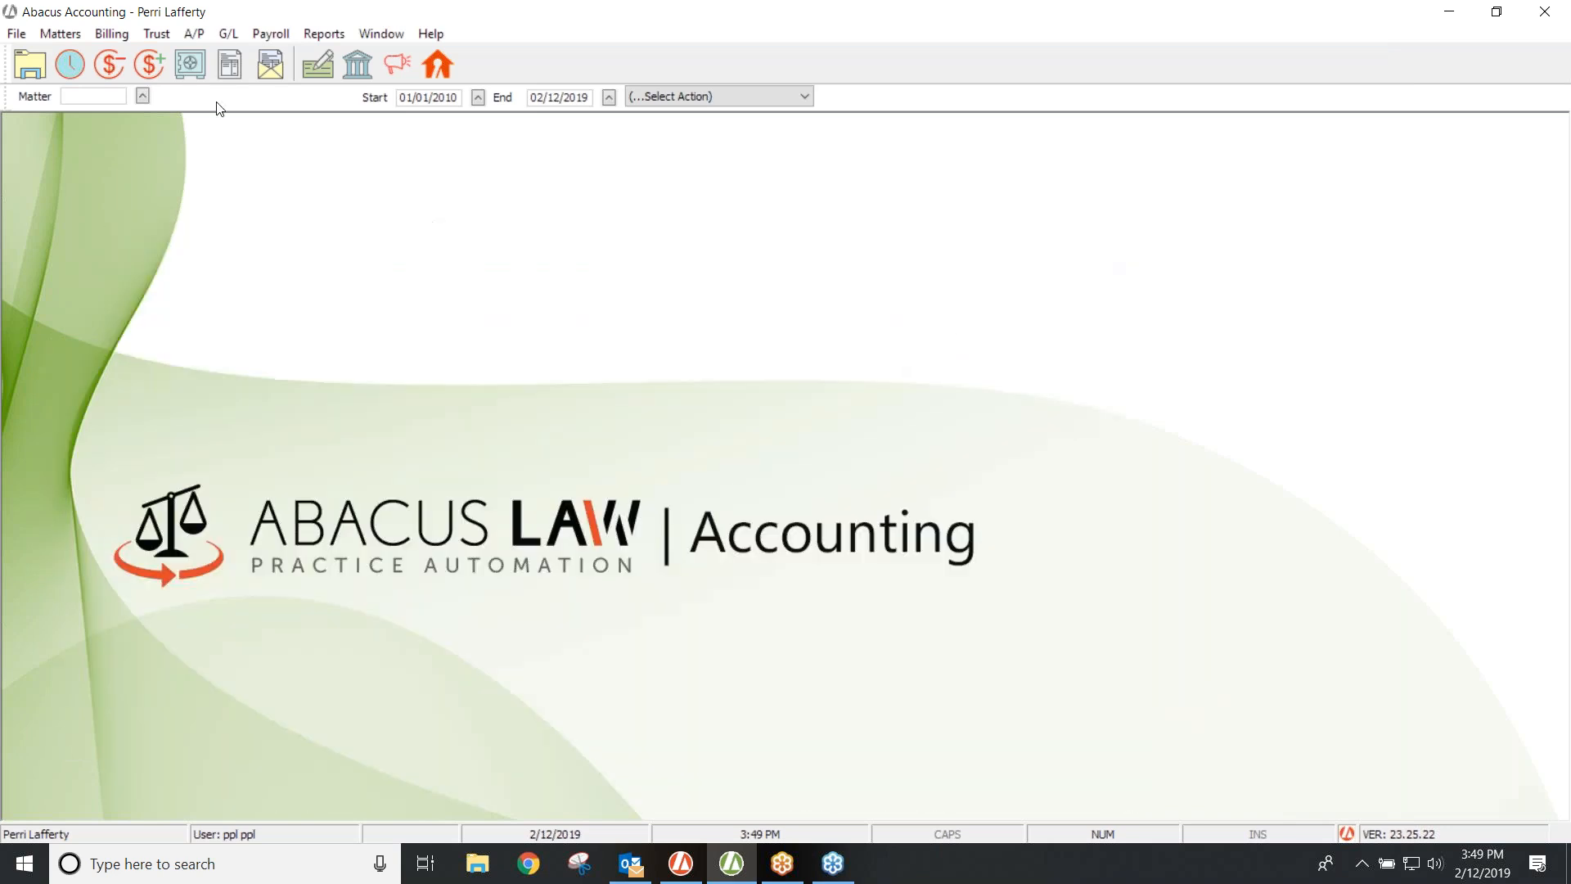
- Open the matter trust activity view for looking up a matter's trust deposits and withdrawals
{"action": "left_click", "coordinate": [152, 36]}
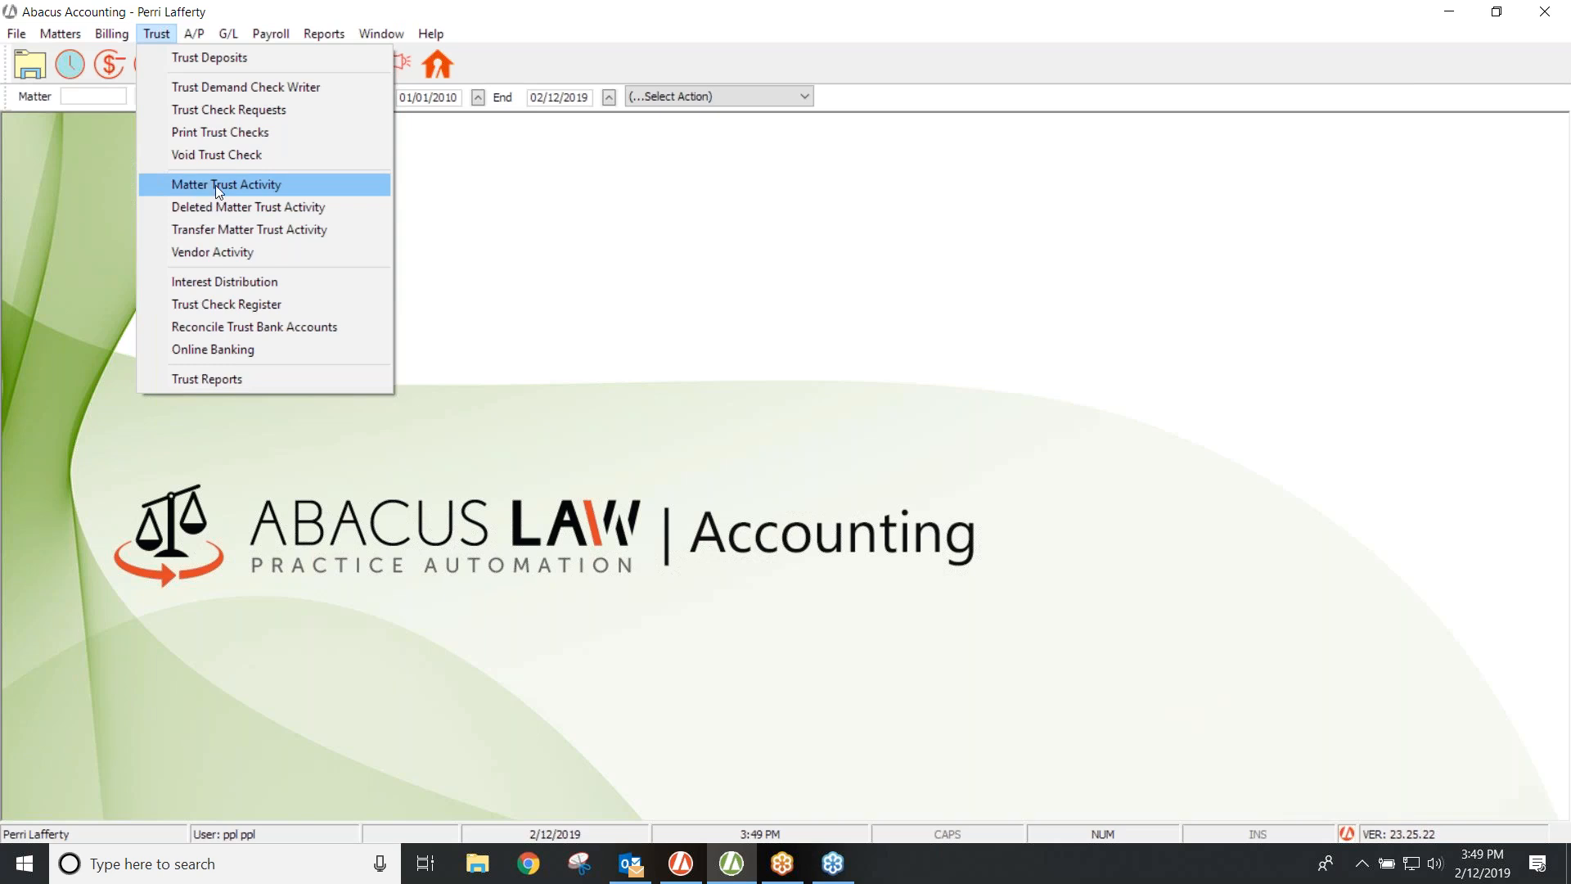
{"action": "mouse_move", "coordinate": [41, 35]}
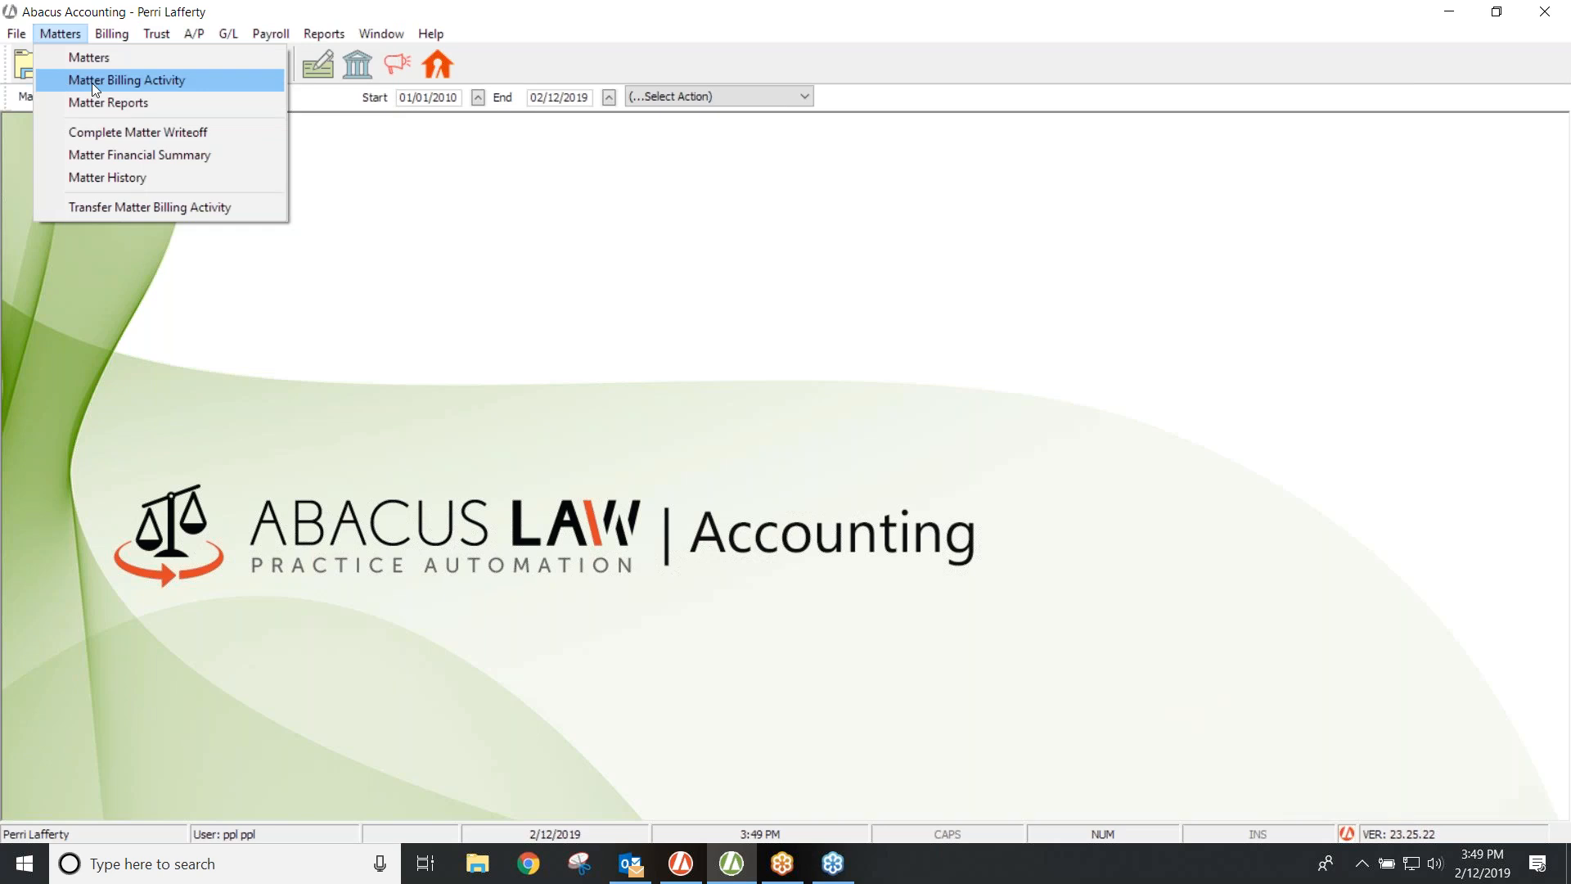
{"action": "mouse_move", "coordinate": [141, 38]}
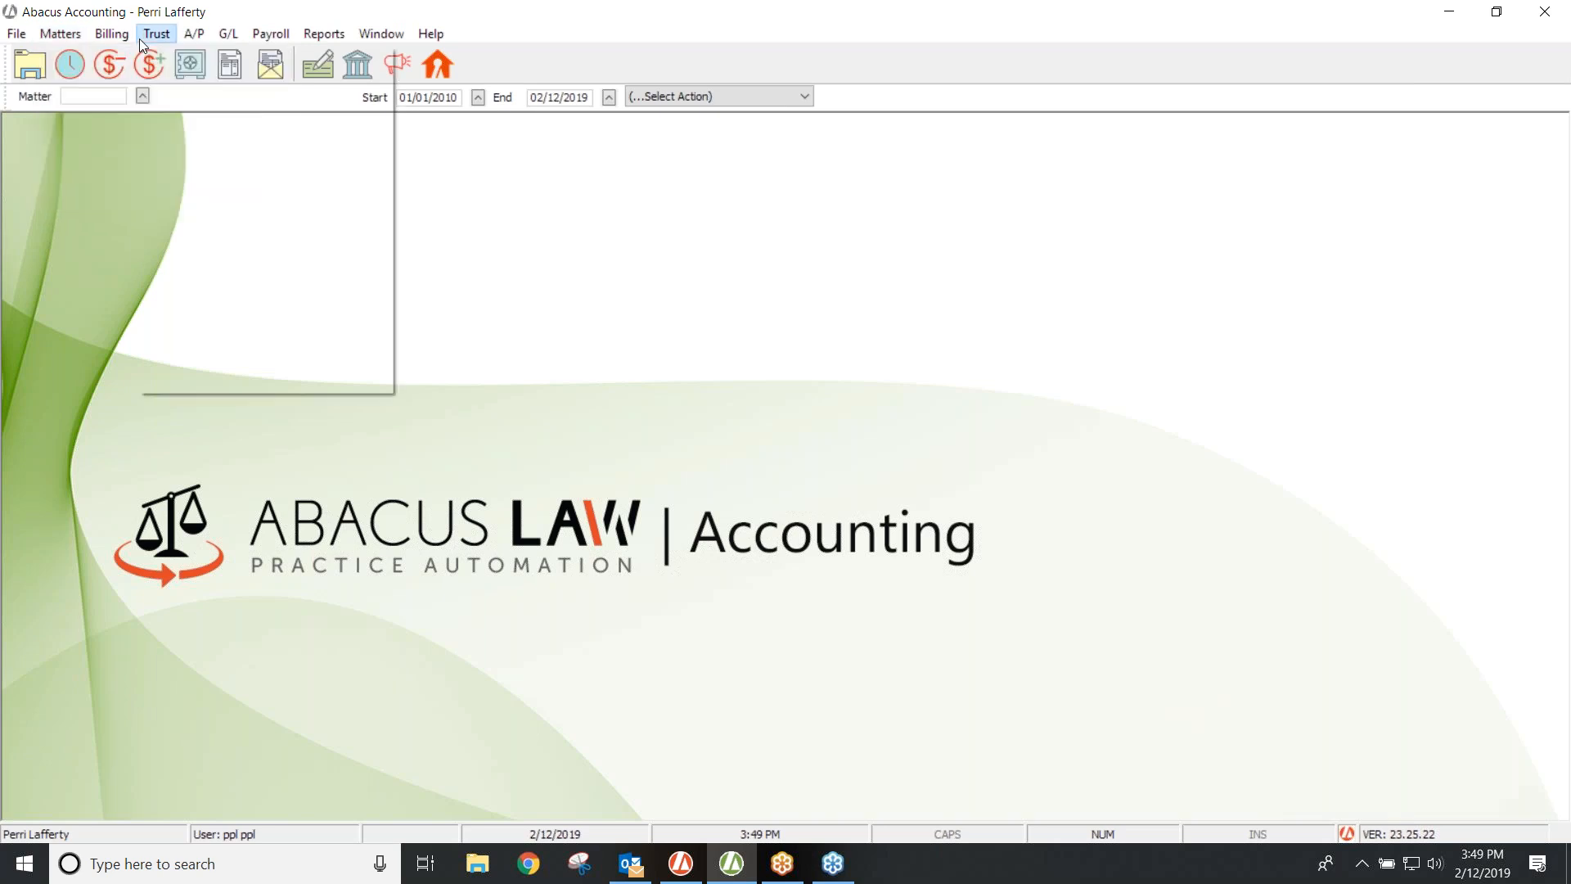
{"action": "left_click", "coordinate": [178, 186]}
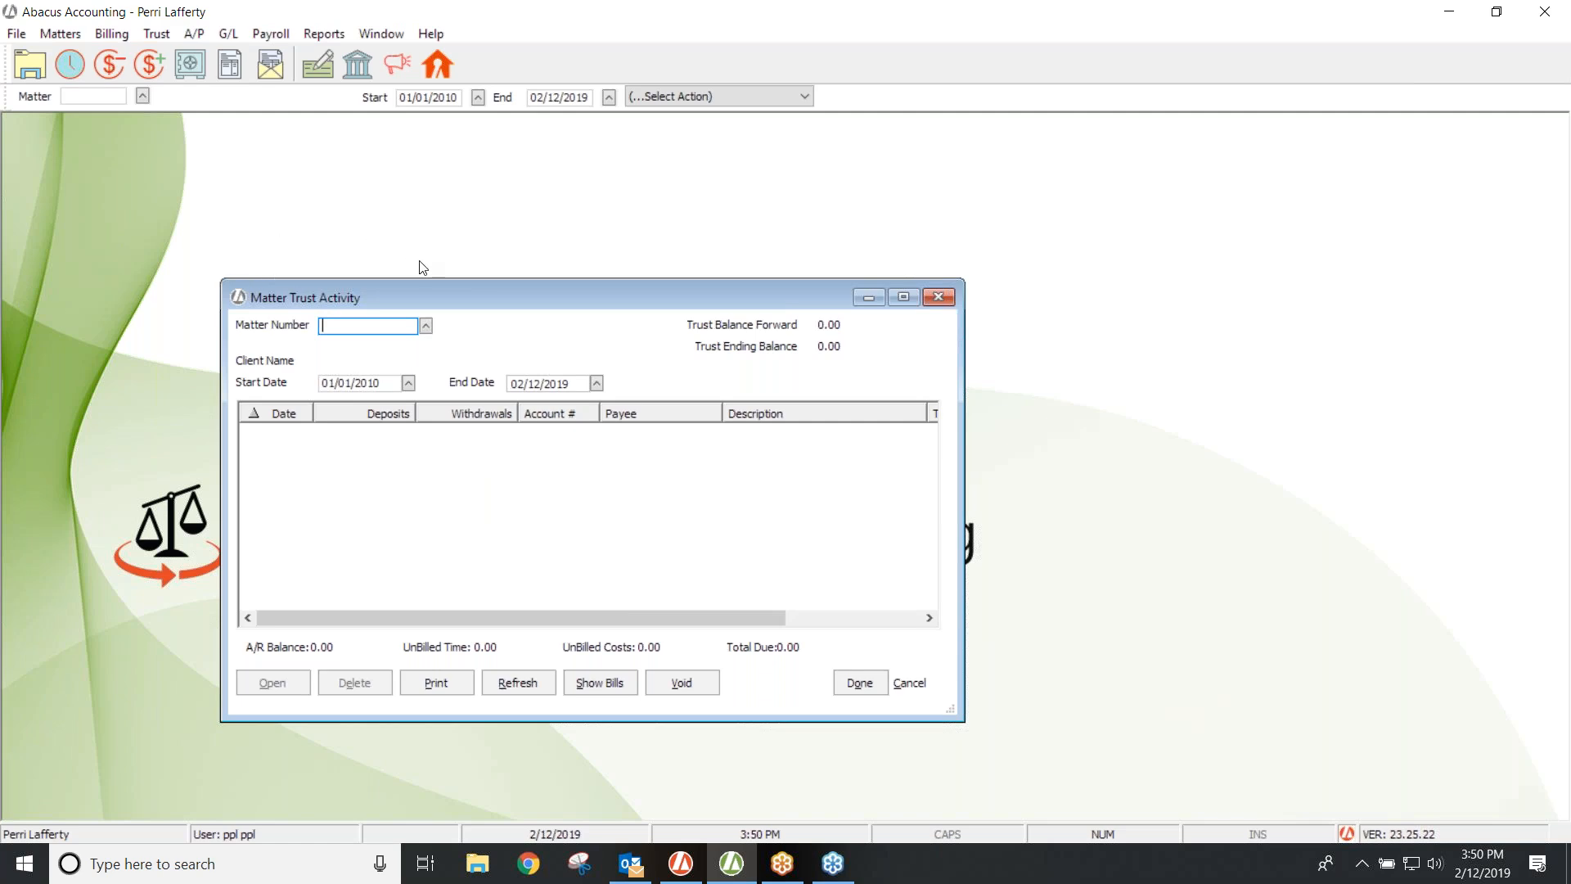
{"action": "left_click", "coordinate": [1465, 497]}
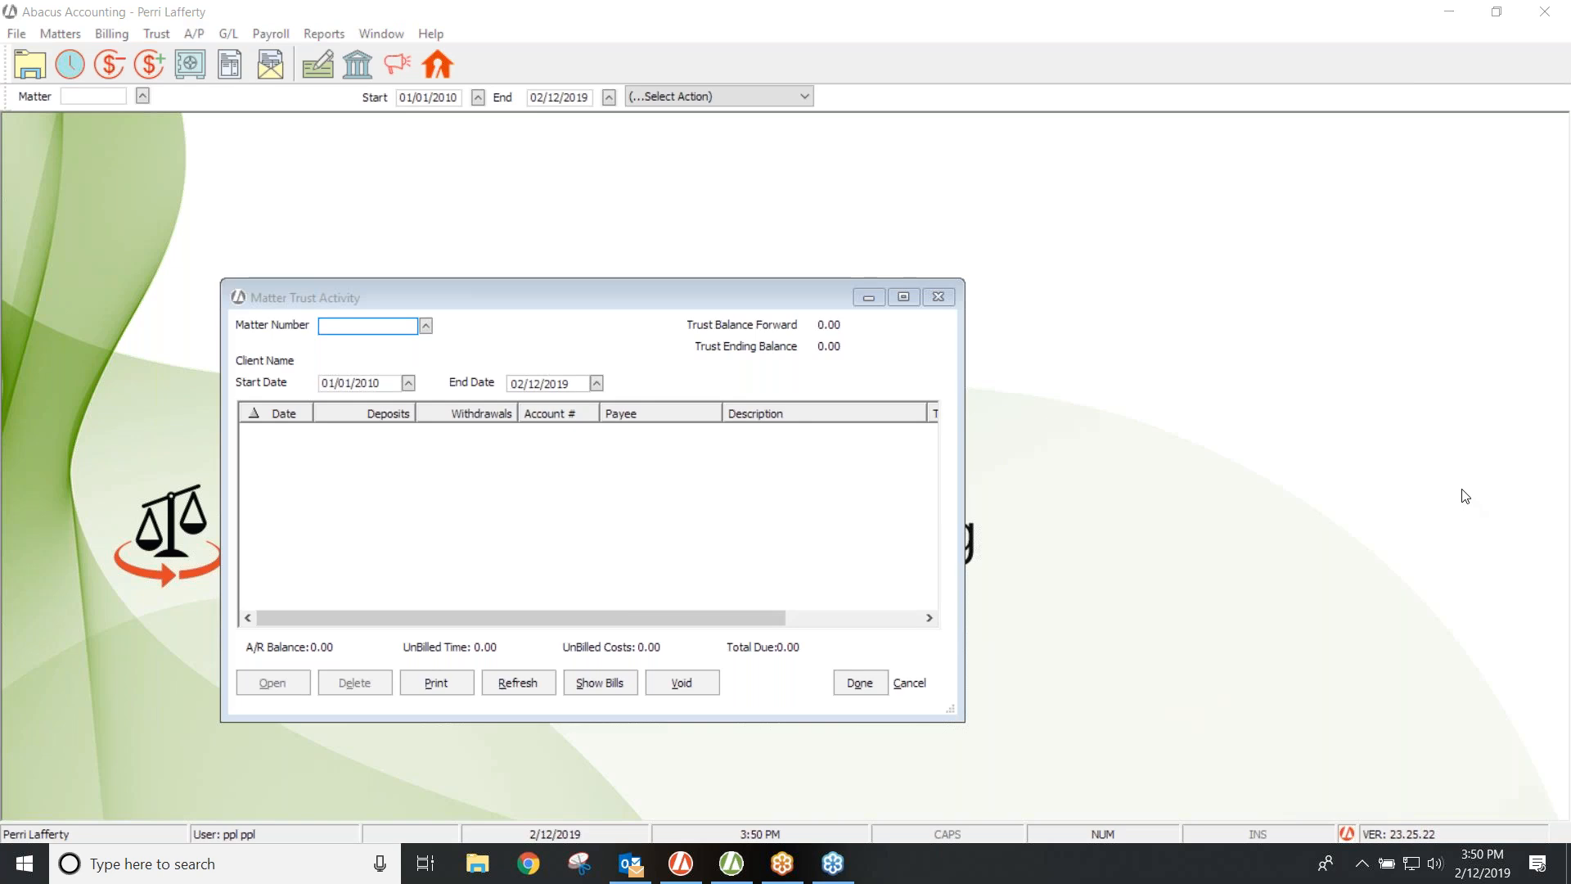